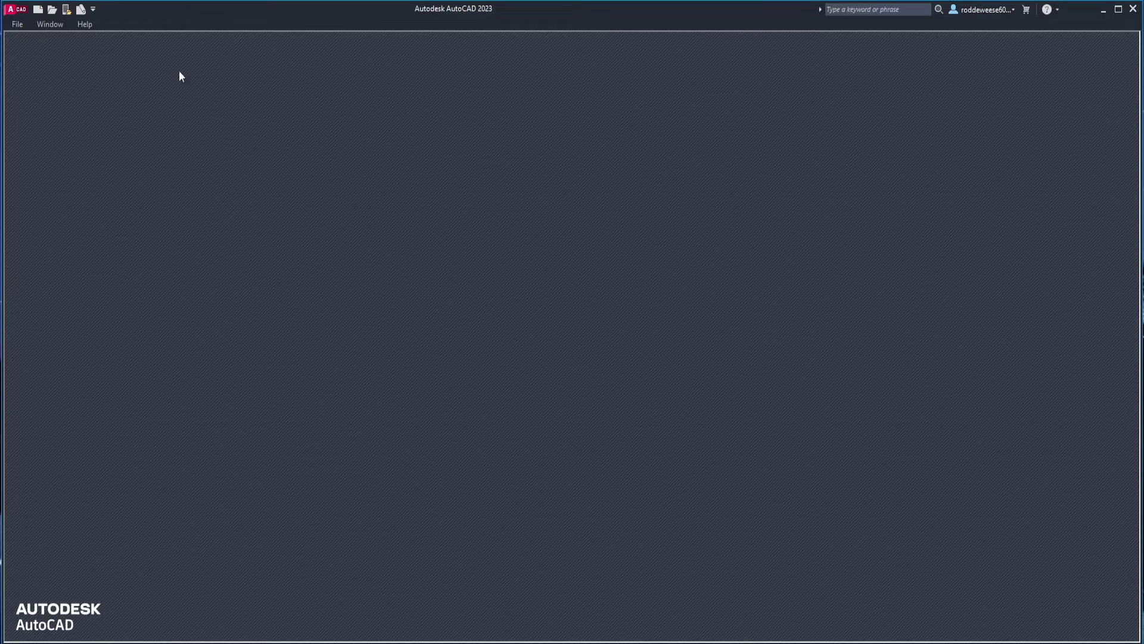
- Create a new blank drawing from the acadiso.dwt template
left_click(38, 9)
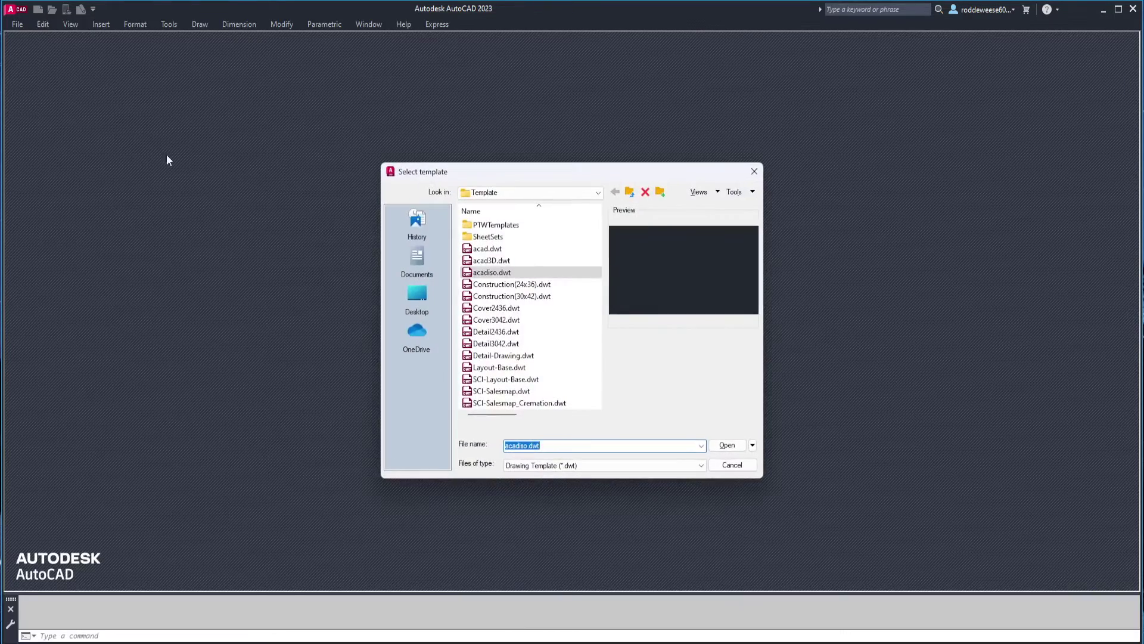
left_click(499, 273)
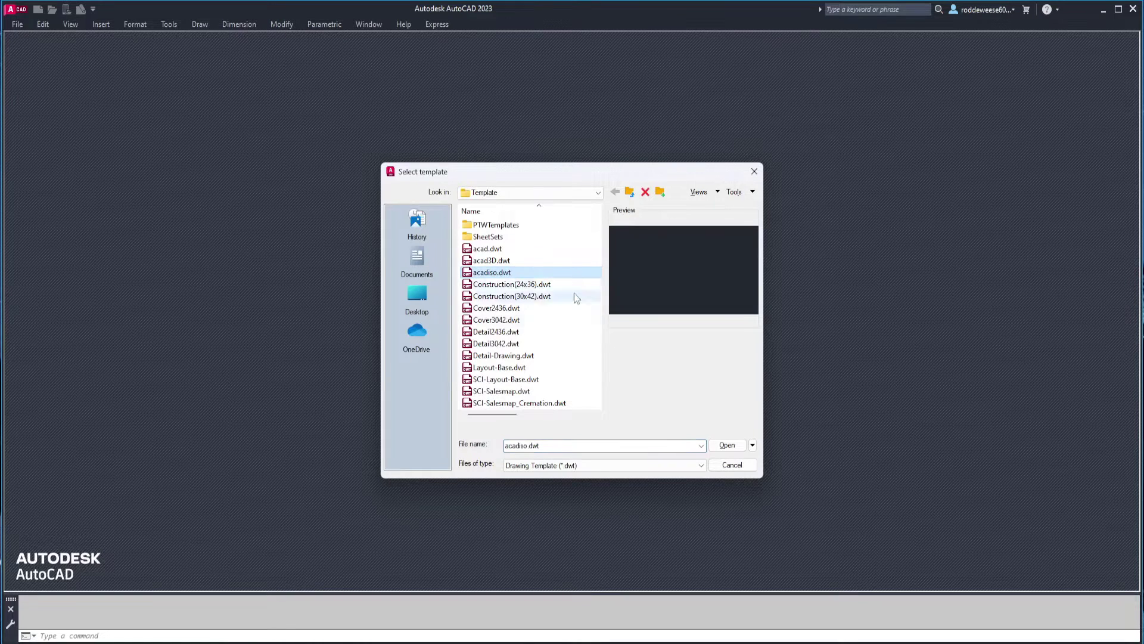
left_click(725, 447)
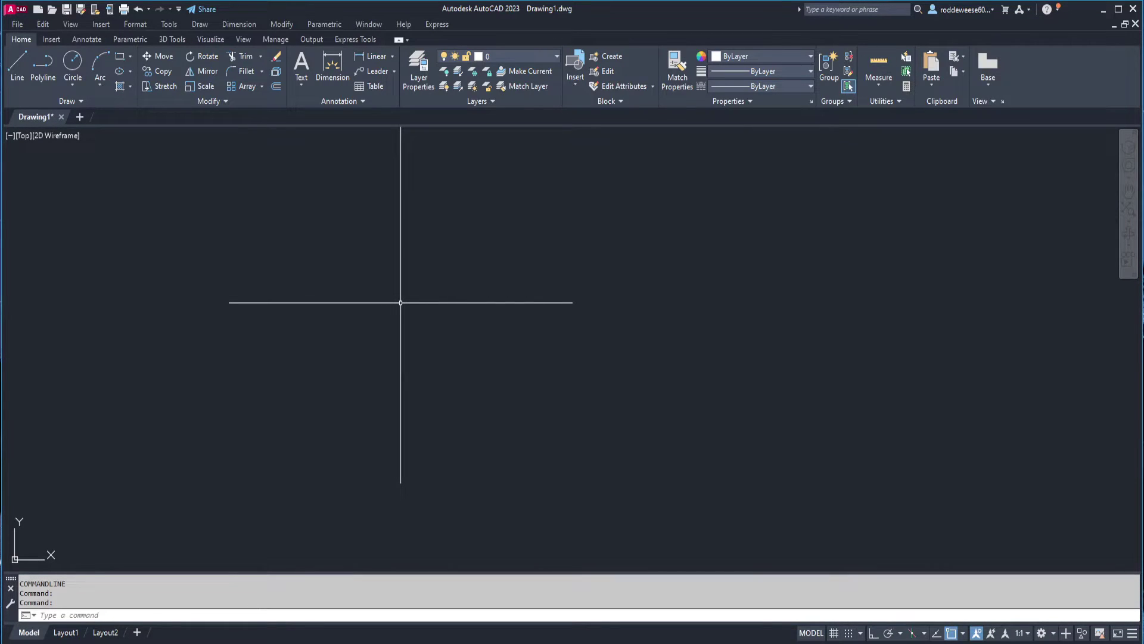
- Use -DWGUNITS to set centimeters, decimal format and 4-place precision, rescaling the drawing
type("-DWG")
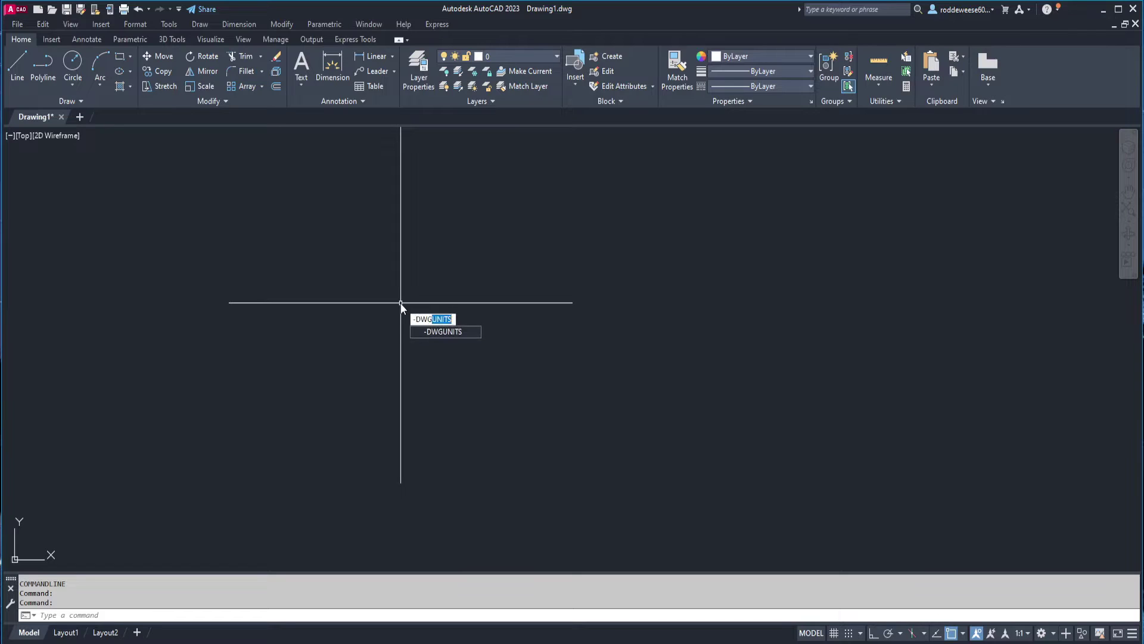
type("UNITS")
key("Return")
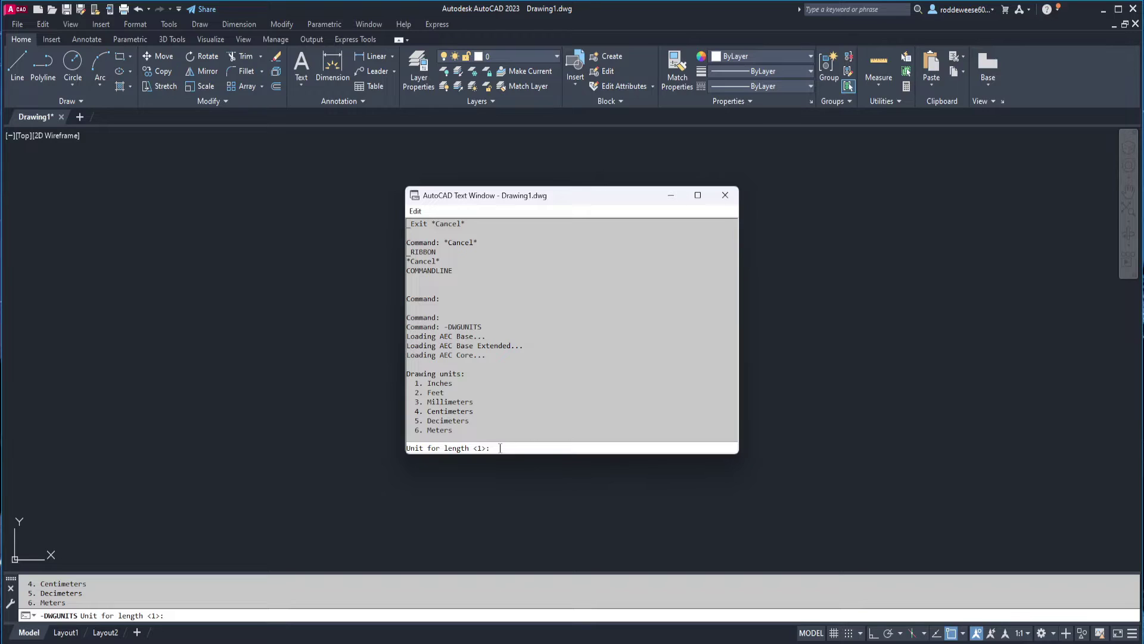
type("4")
key("Return")
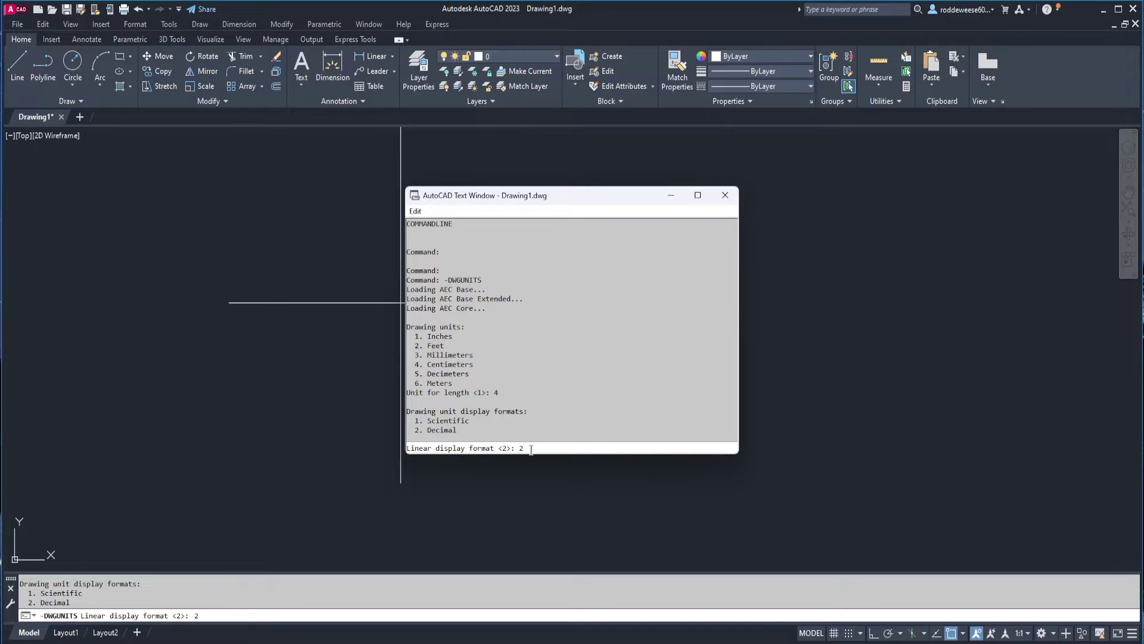
key("Return")
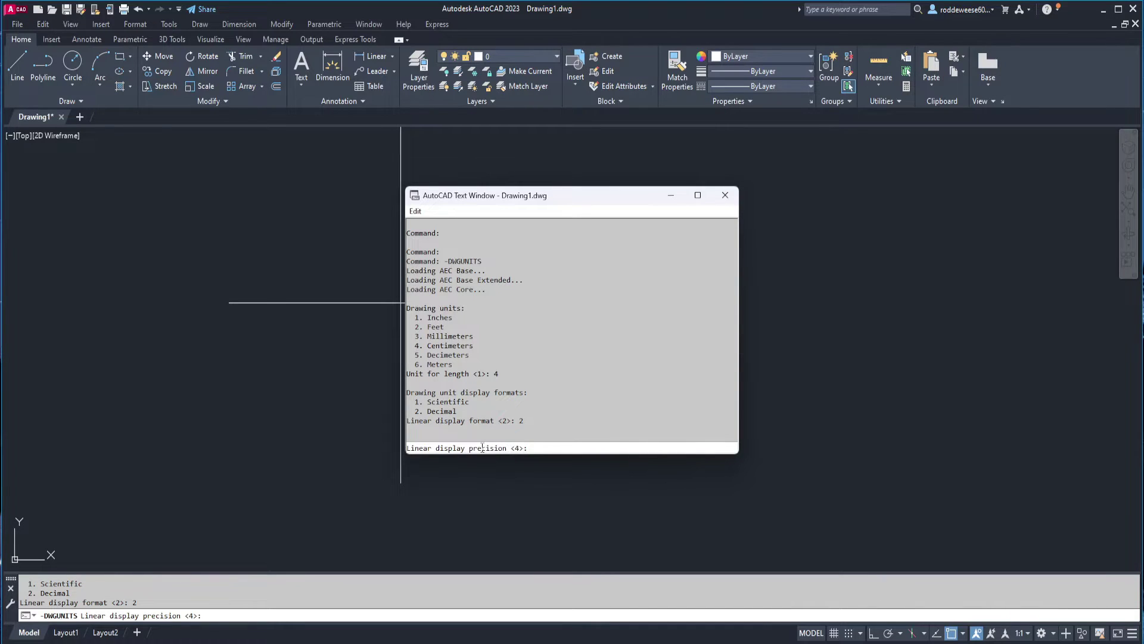
type("4")
key("Return")
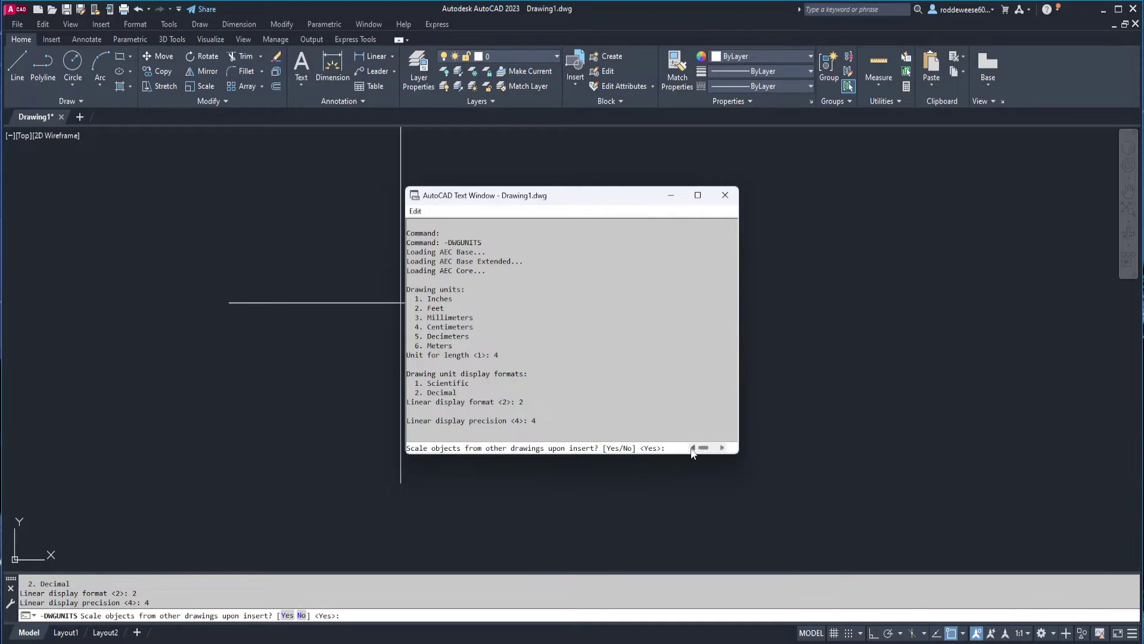
key("Return")
key("Return")
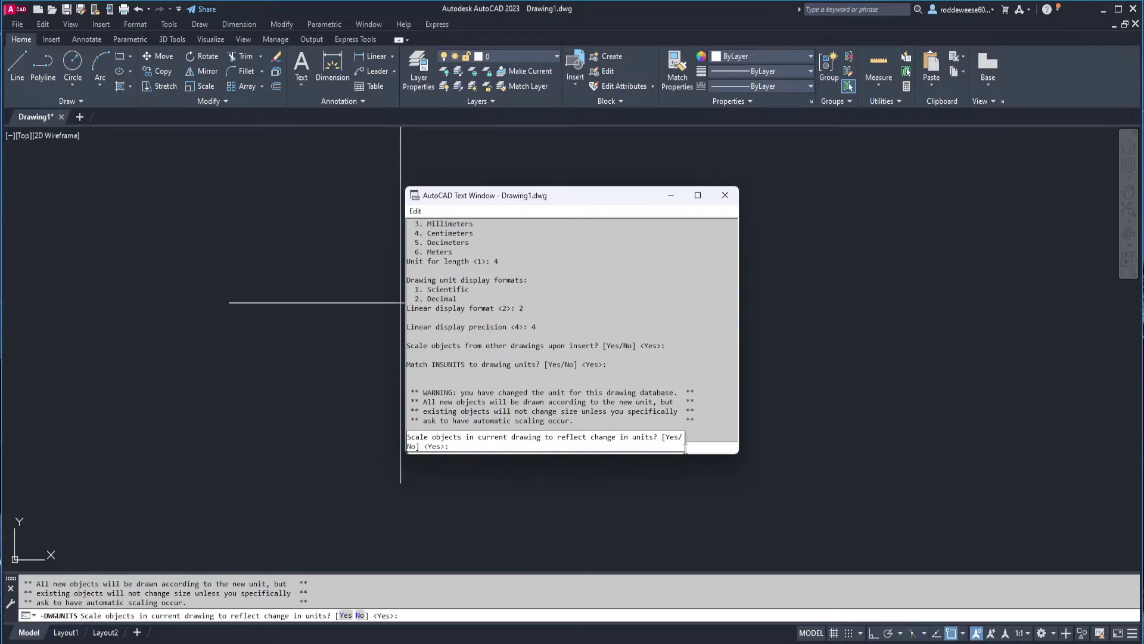
key("Return")
key("Return")
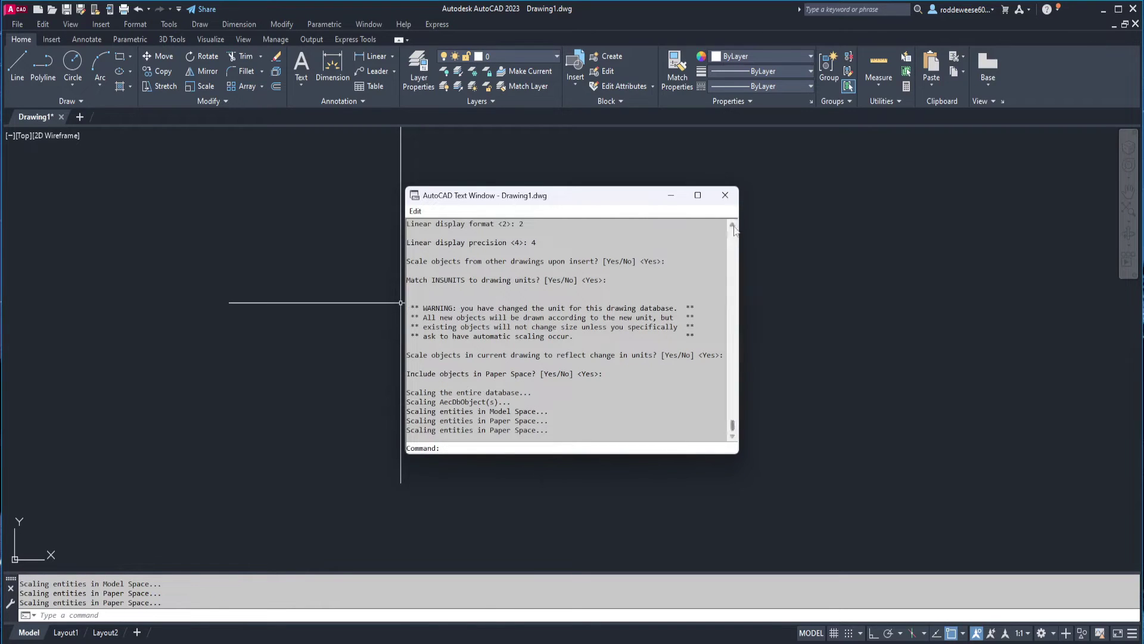
left_click(728, 199)
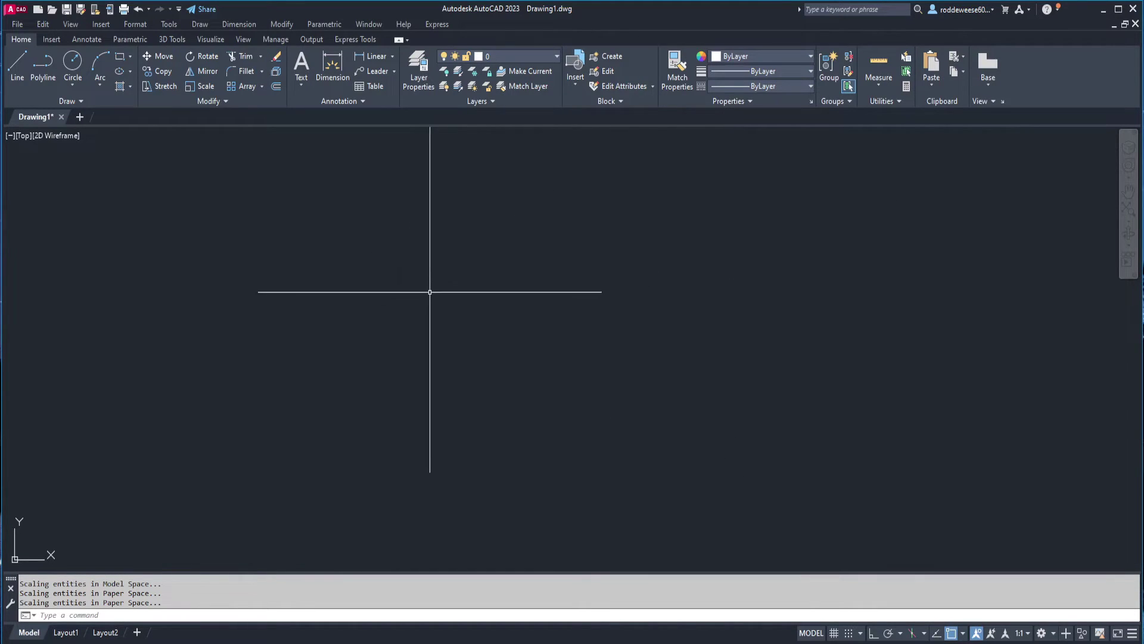
type("UNITS")
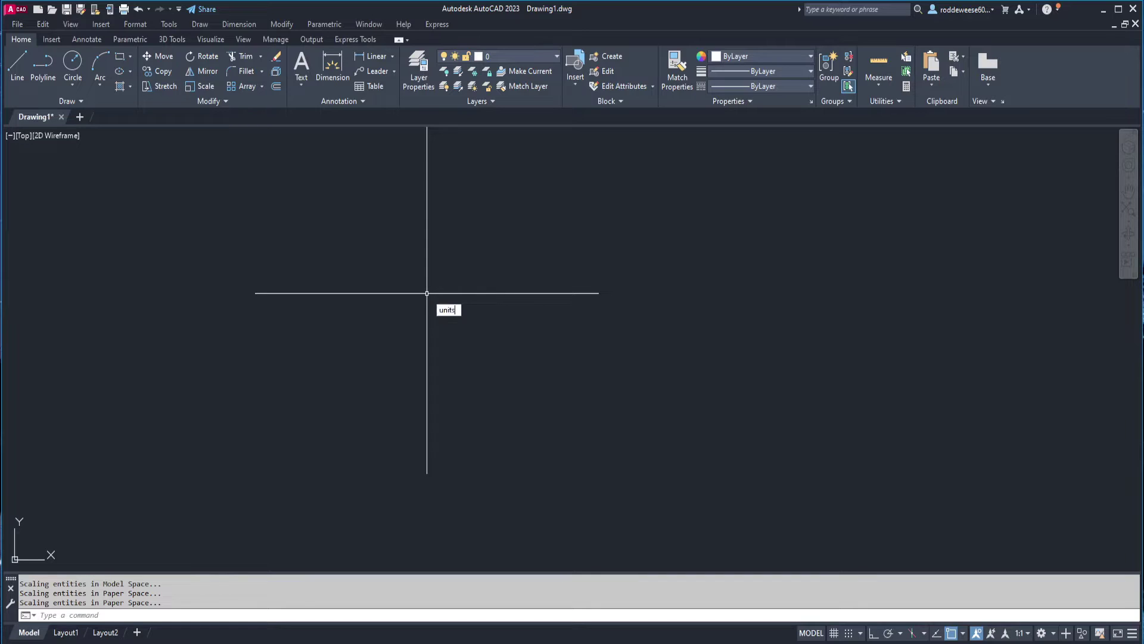
key("Return")
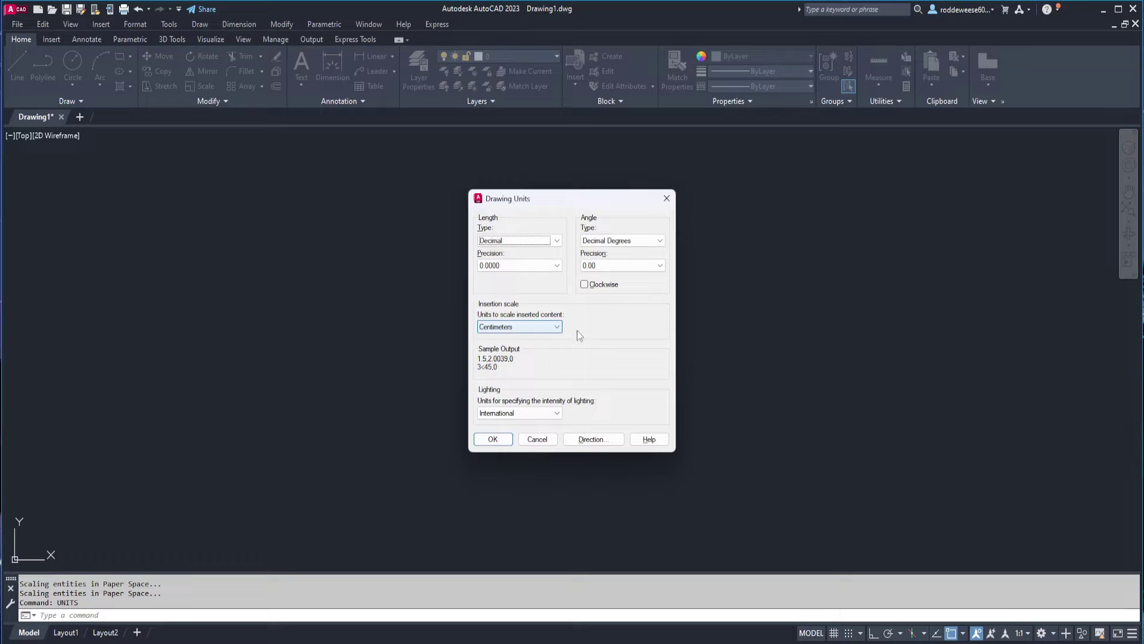
left_click(493, 439)
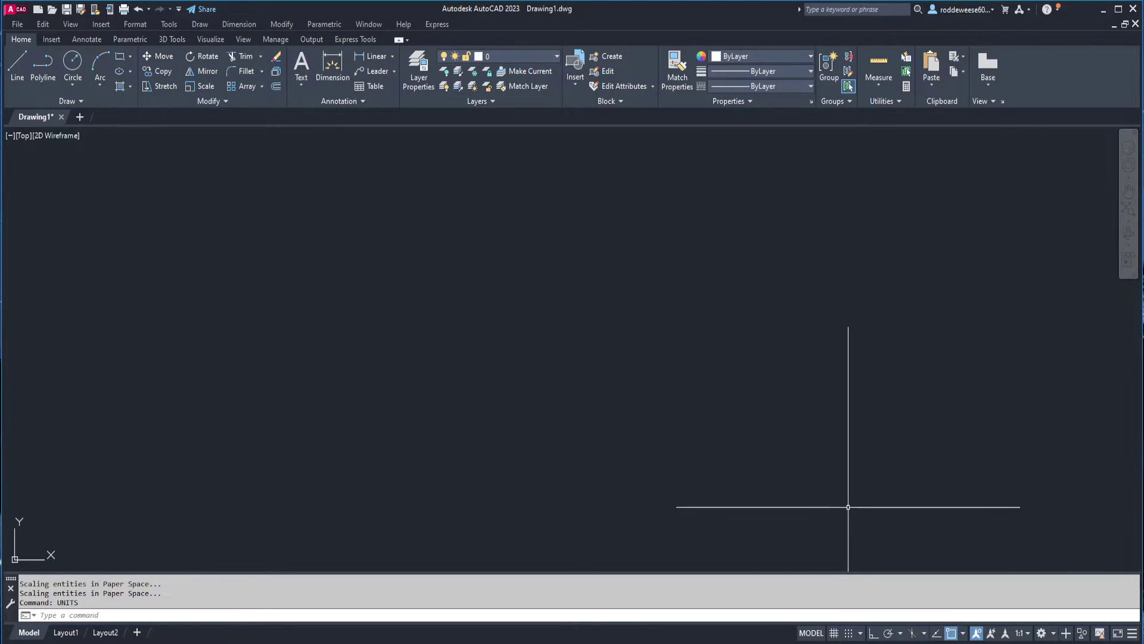
left_click(951, 634)
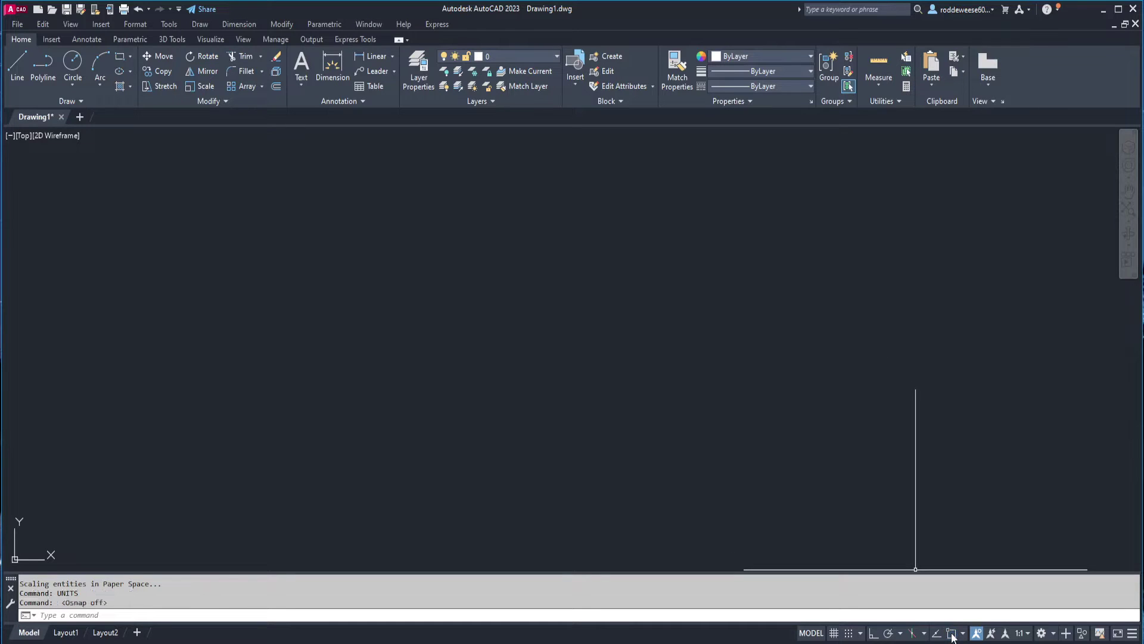
left_click(951, 634)
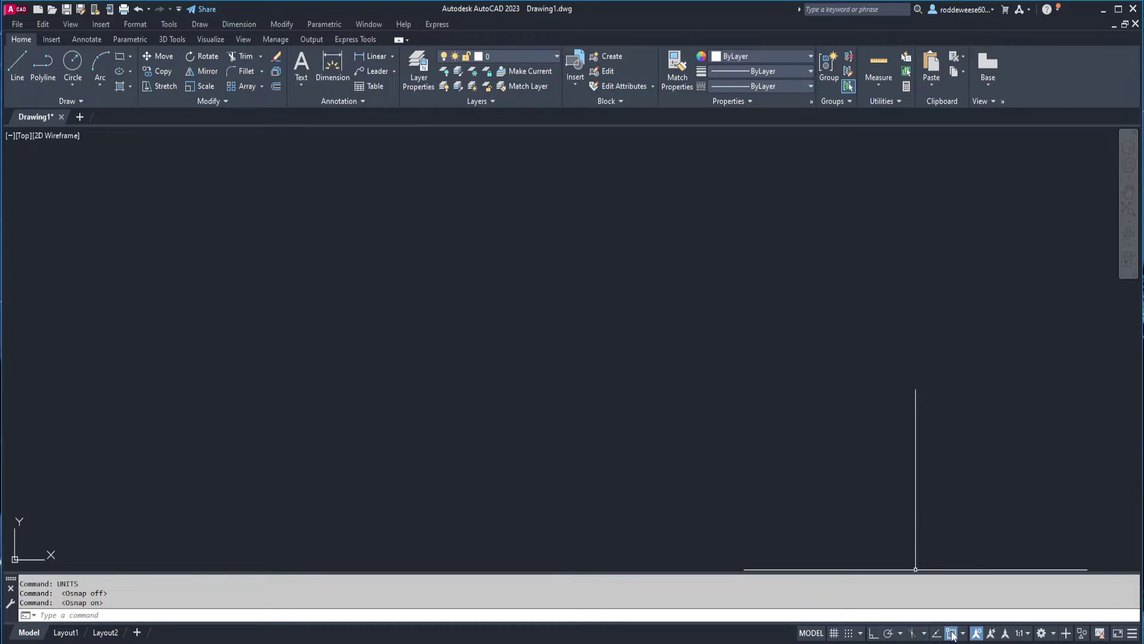
right_click(952, 636)
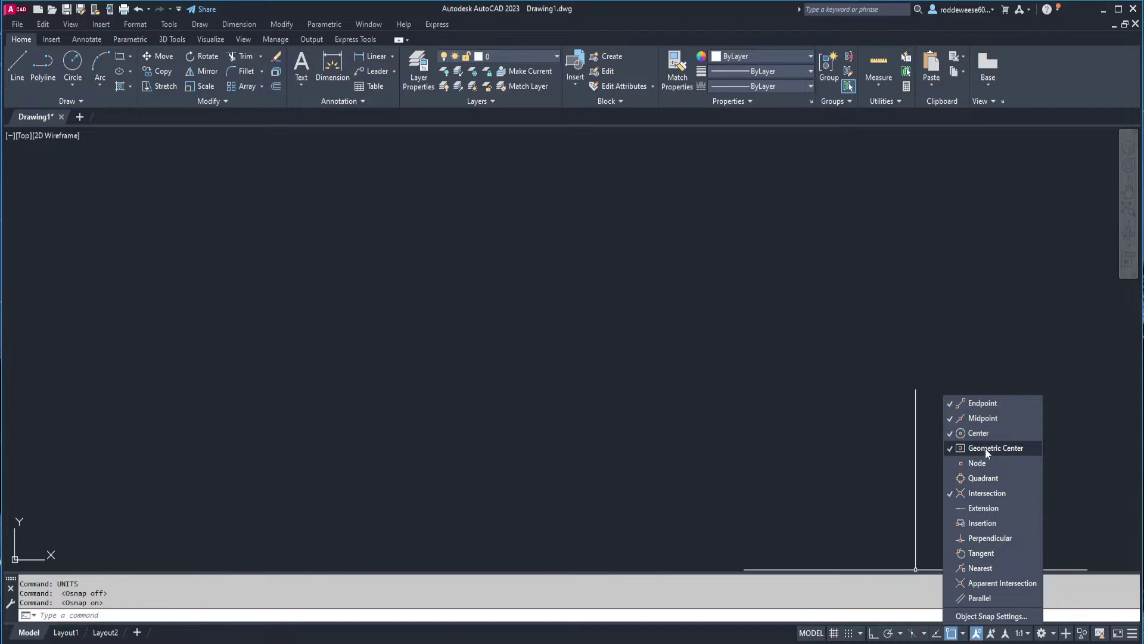
middle_click_drag(779, 340, 323, 26)
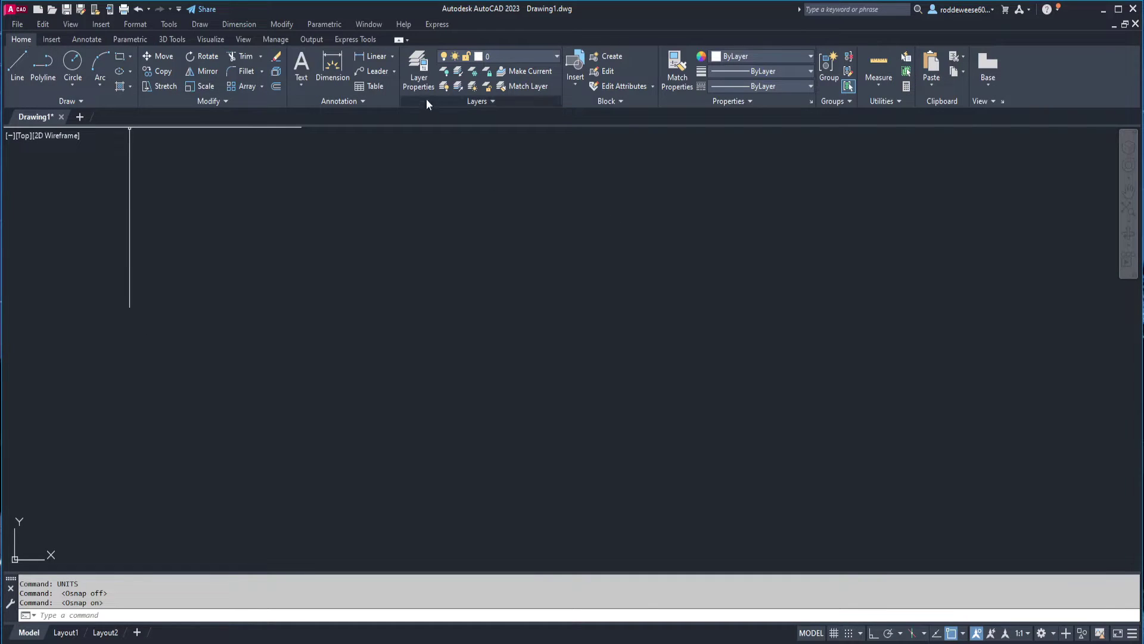
- Create a layer named 'white' with colour 255
left_click(426, 79)
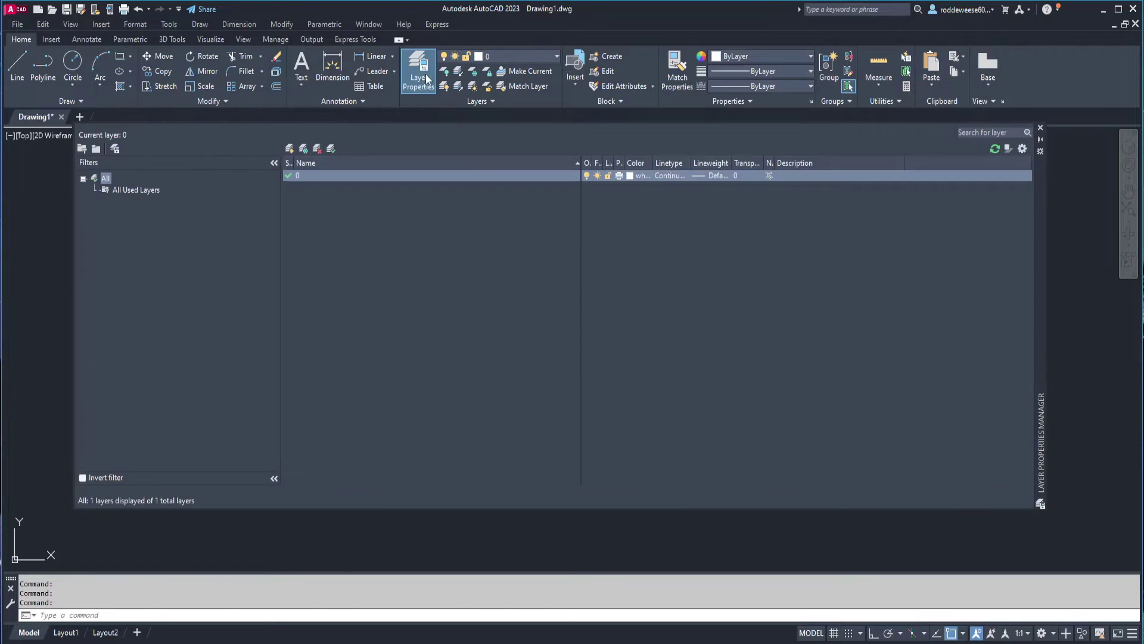
left_click(290, 149)
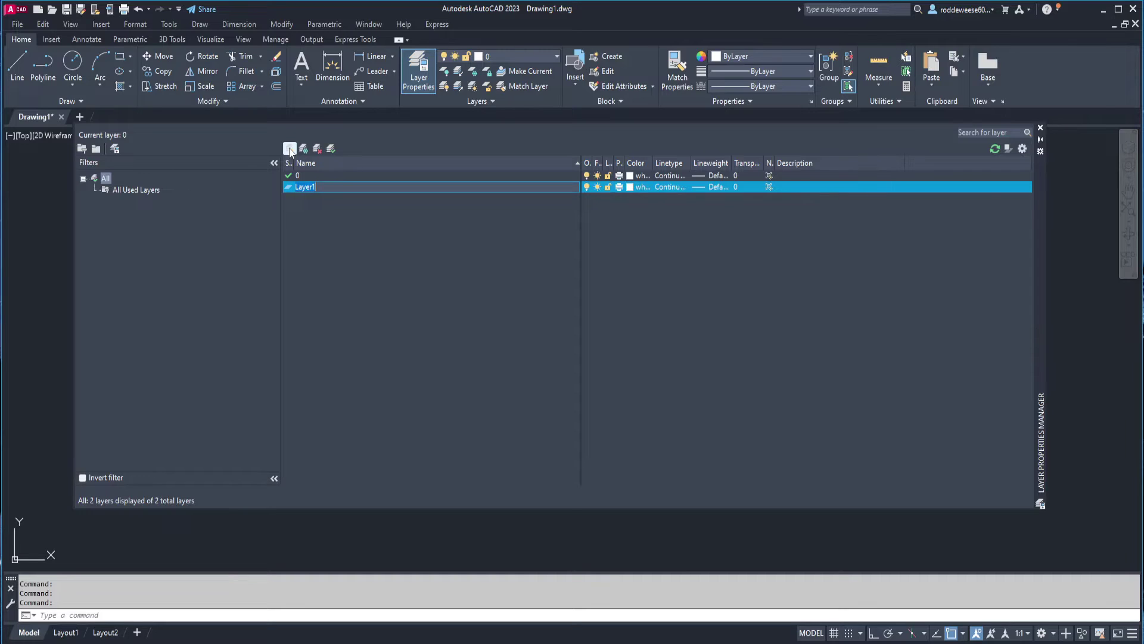
type("white")
key("Return")
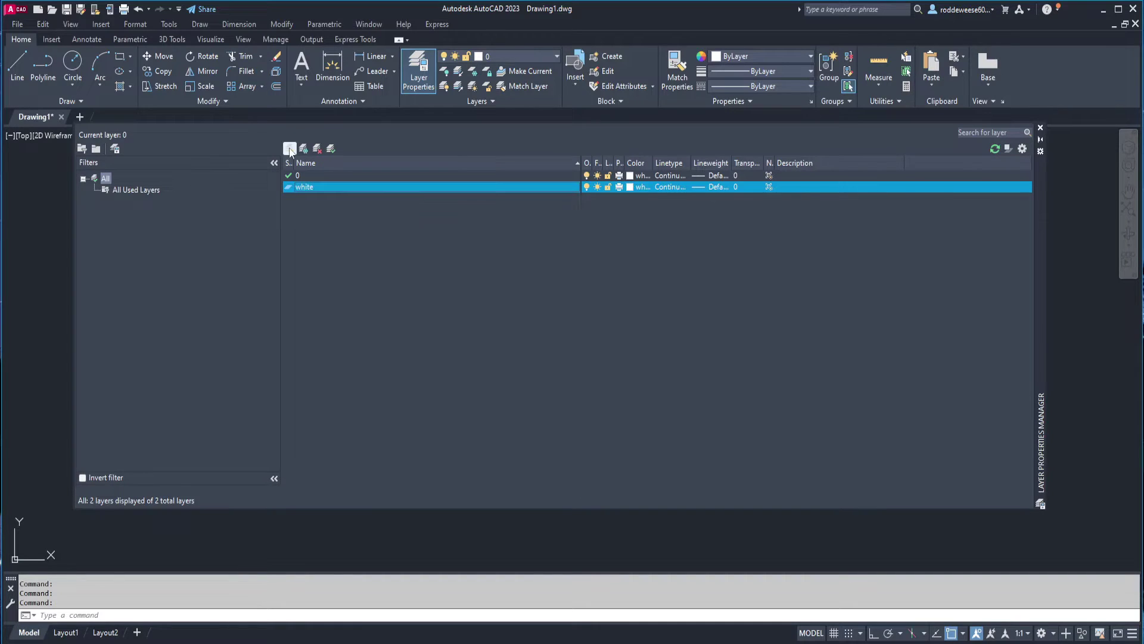
left_click(636, 187)
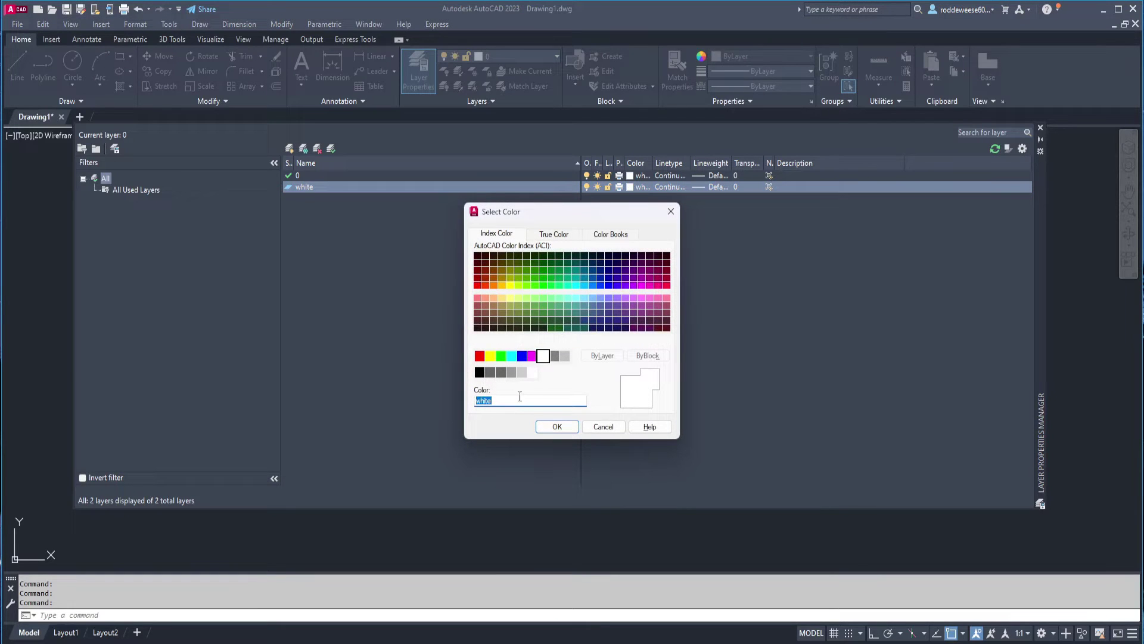
type("255")
left_click(556, 426)
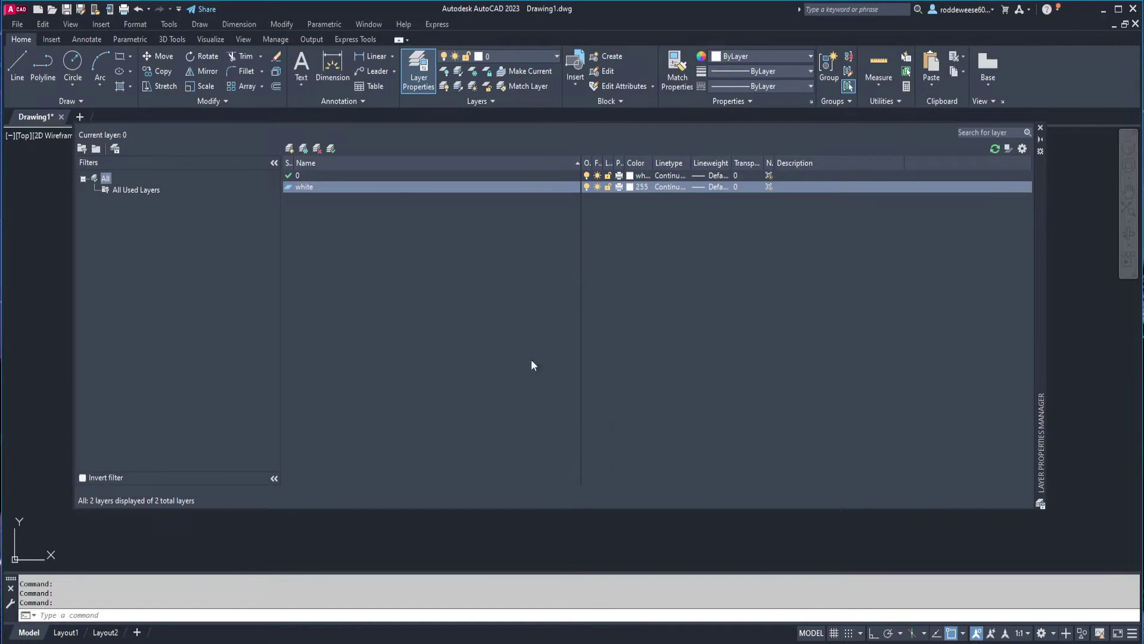
- Add a layer named 'blue' with colour 150
left_click(290, 149)
type("blue")
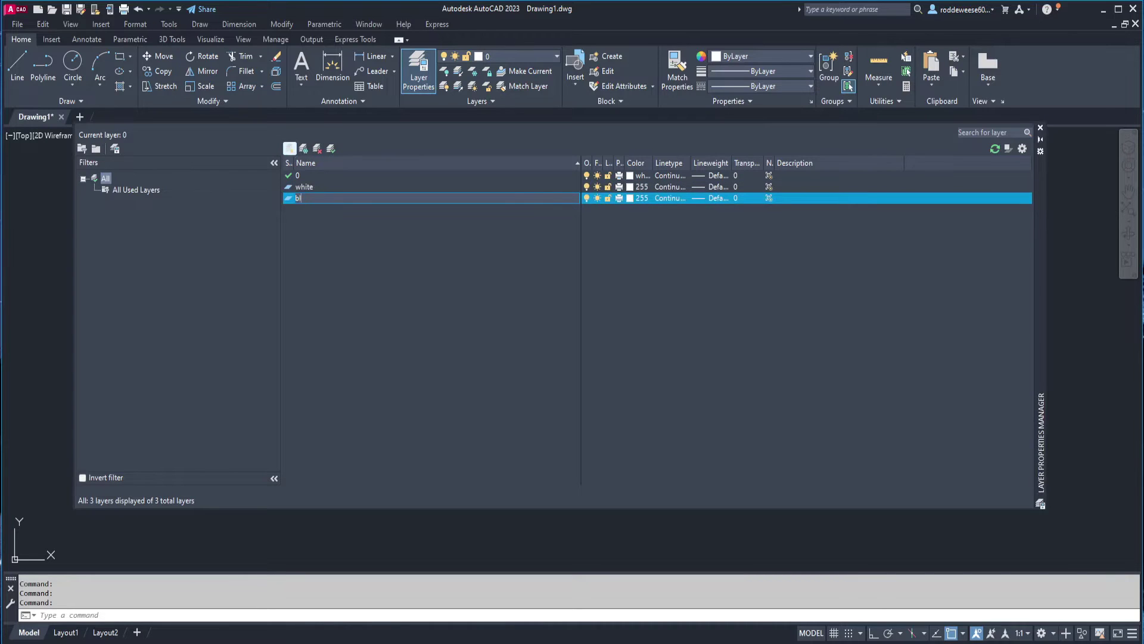
left_click(632, 199)
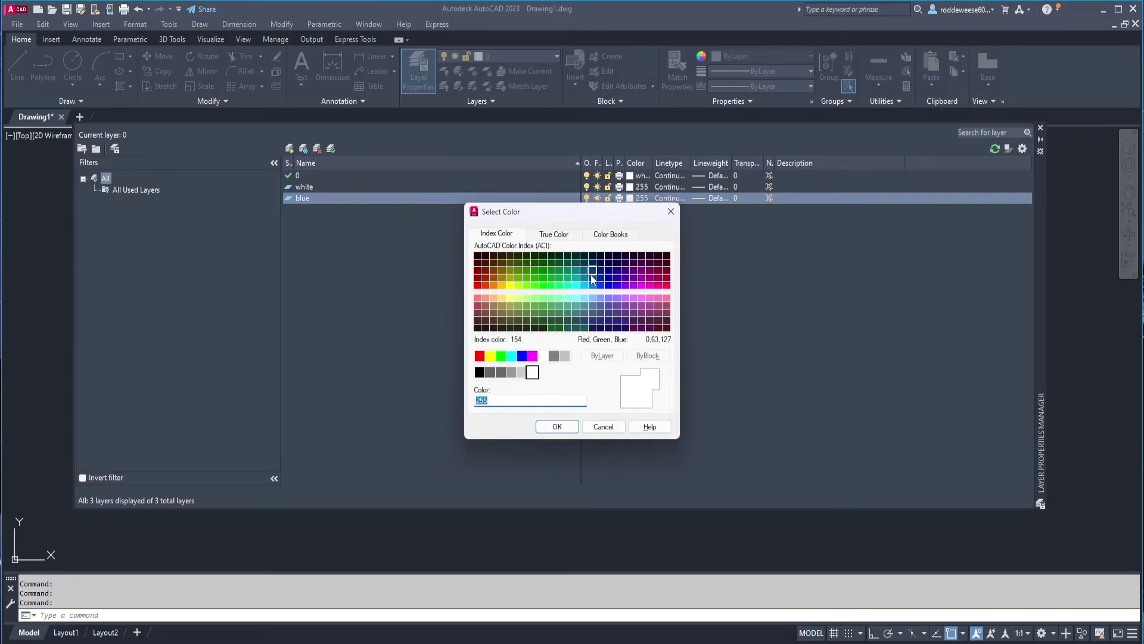
type("150")
key("Return")
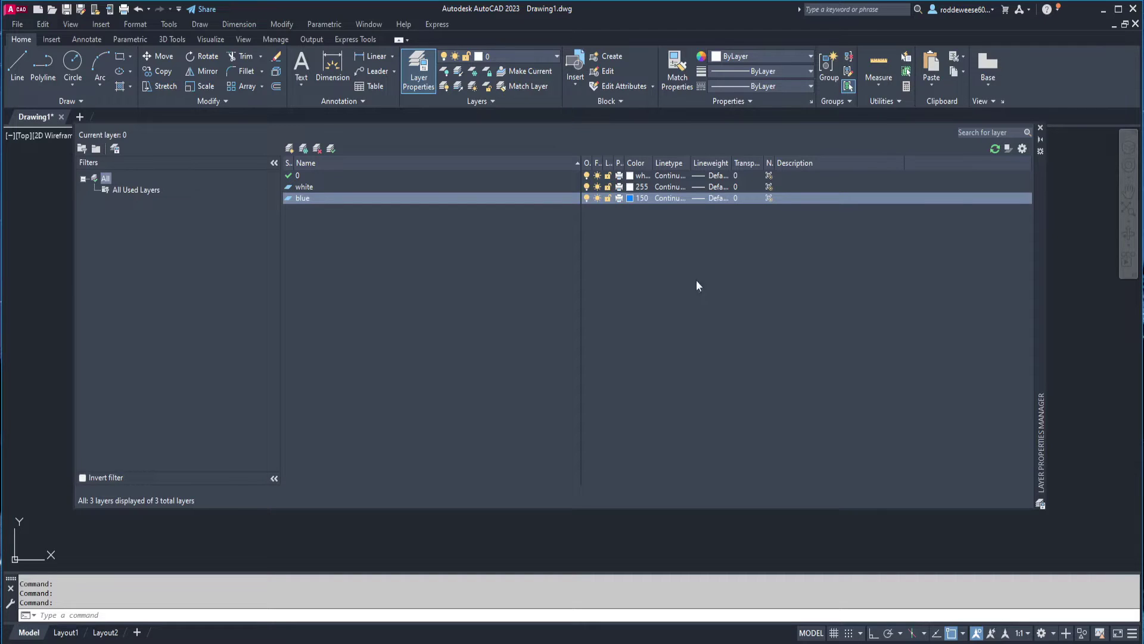
left_click(1040, 127)
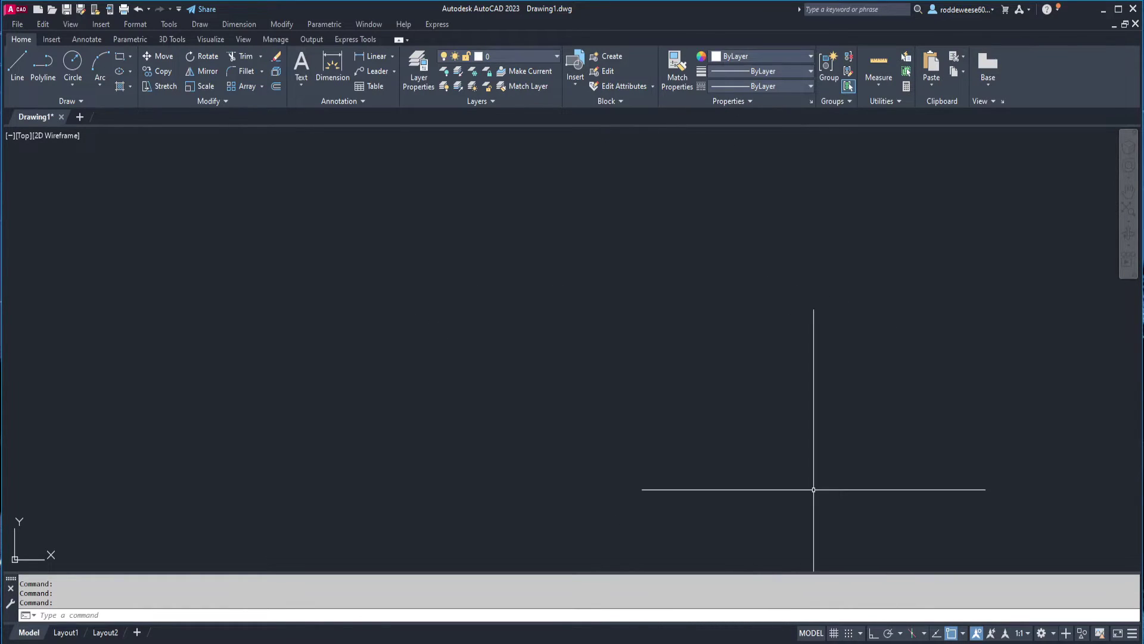
- Turn on the grid display and ortho mode
left_click(833, 633)
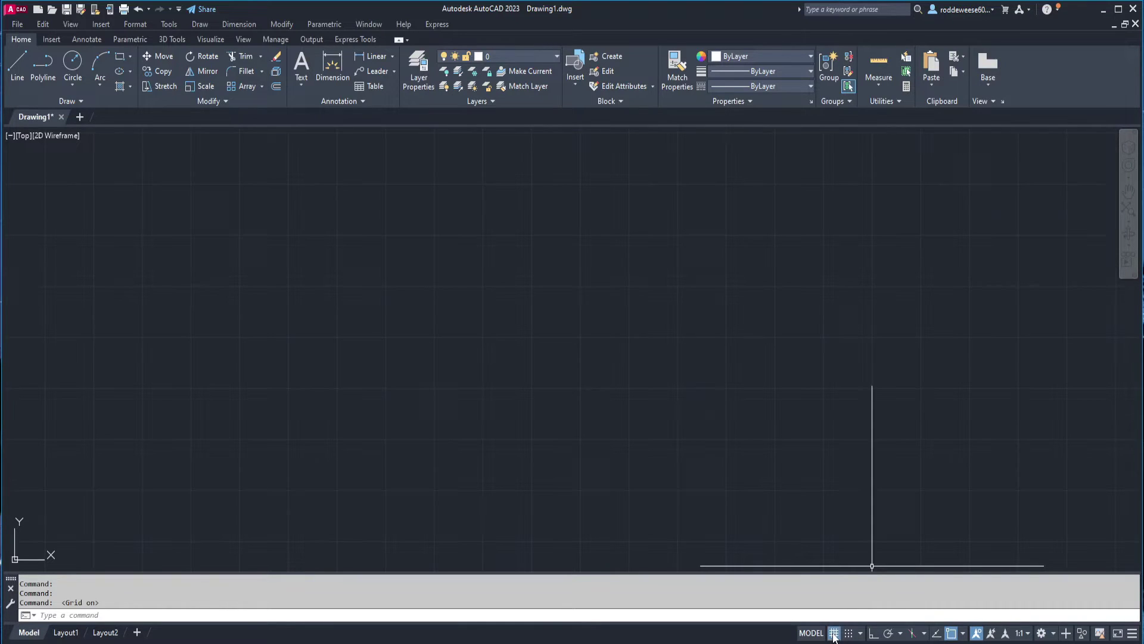
left_click(873, 634)
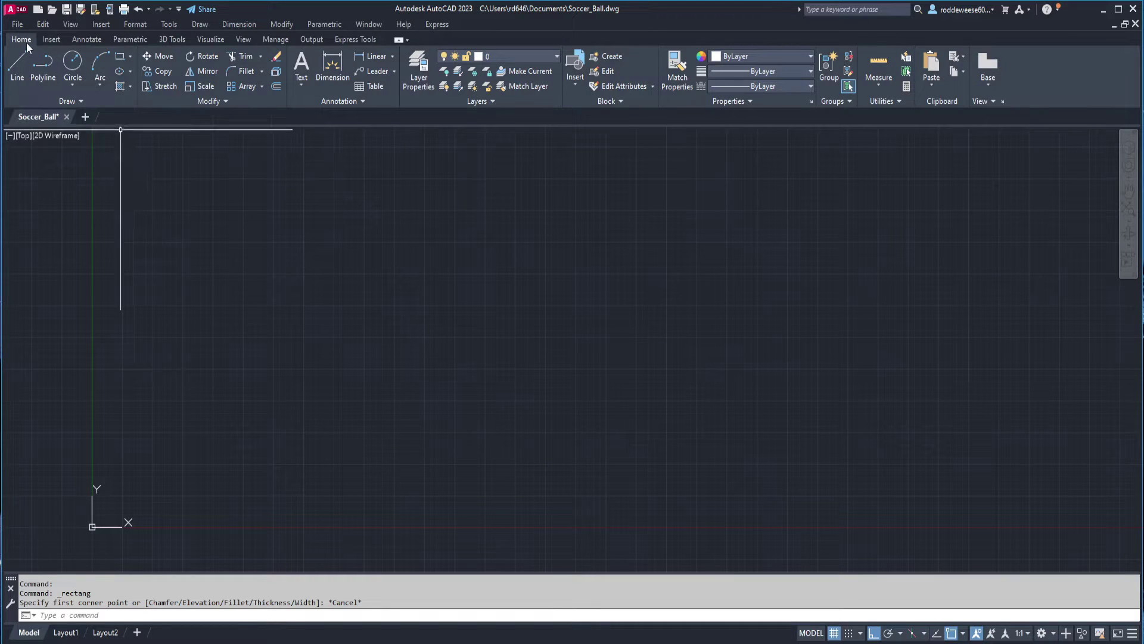
- Draw a 5-sided polygon centred at 0,0, inscribed in a 7.5 radius circle
left_click(130, 57)
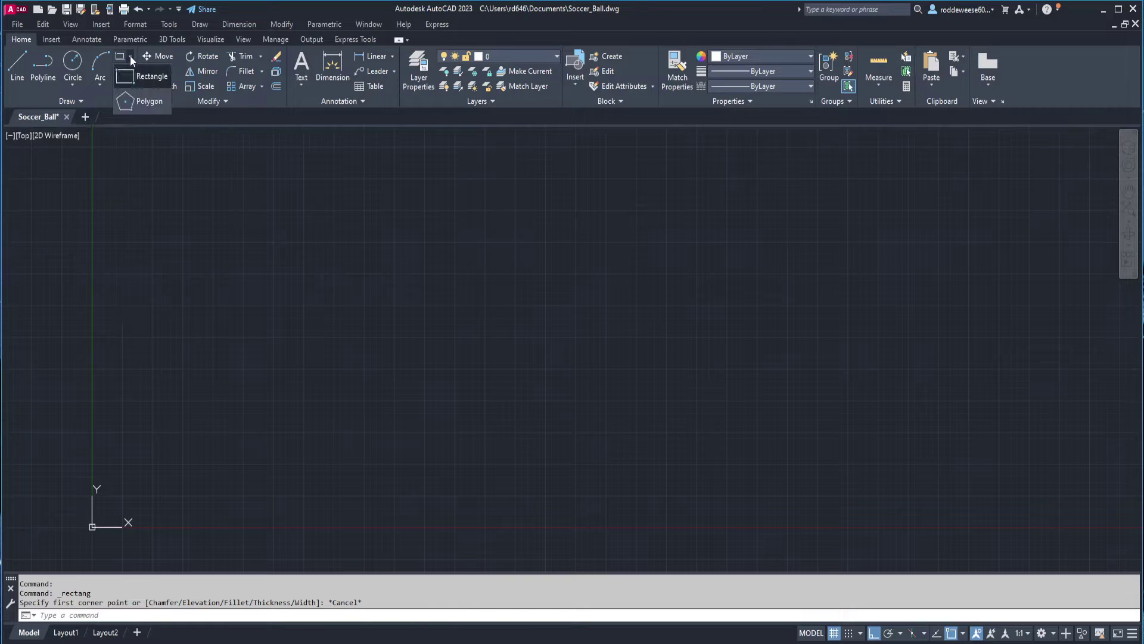
left_click(140, 101)
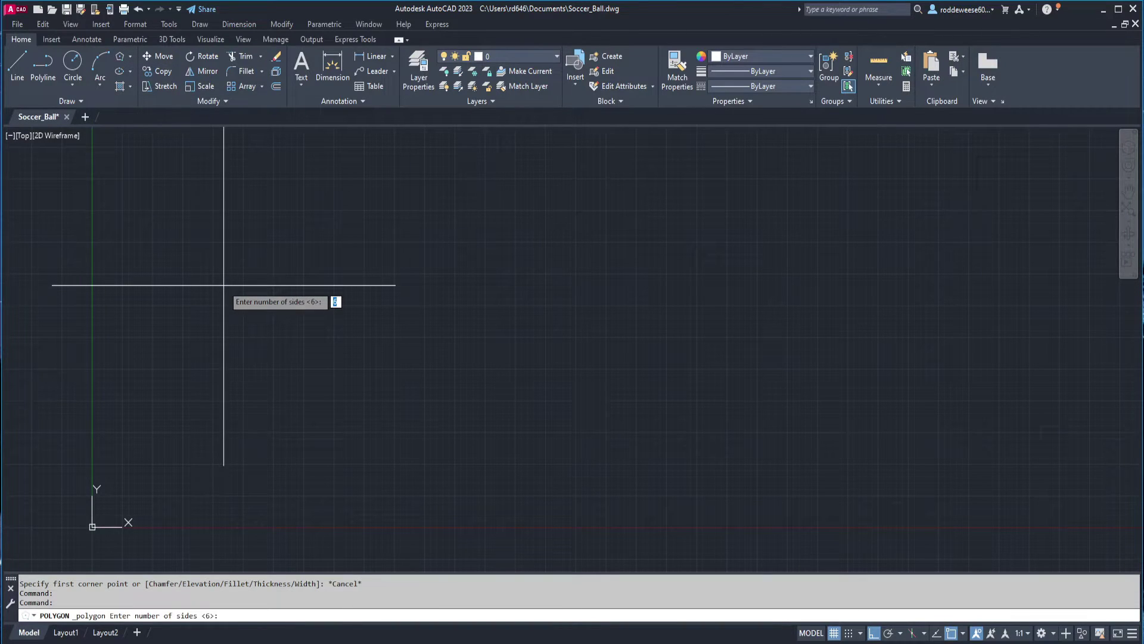
type("5")
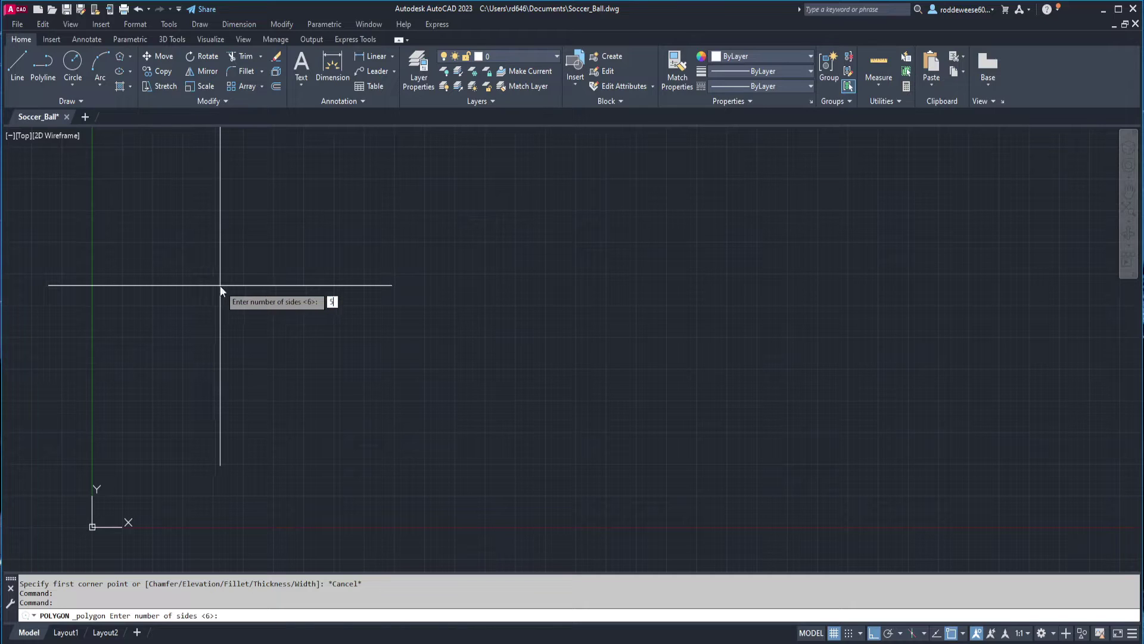
key("Return")
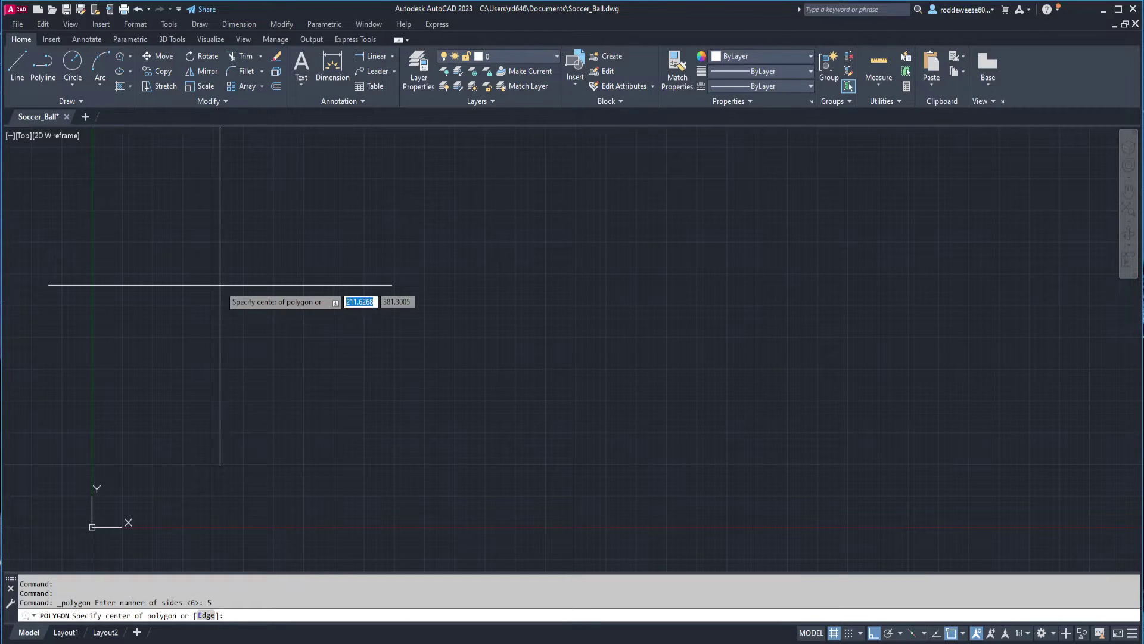
type("0,0")
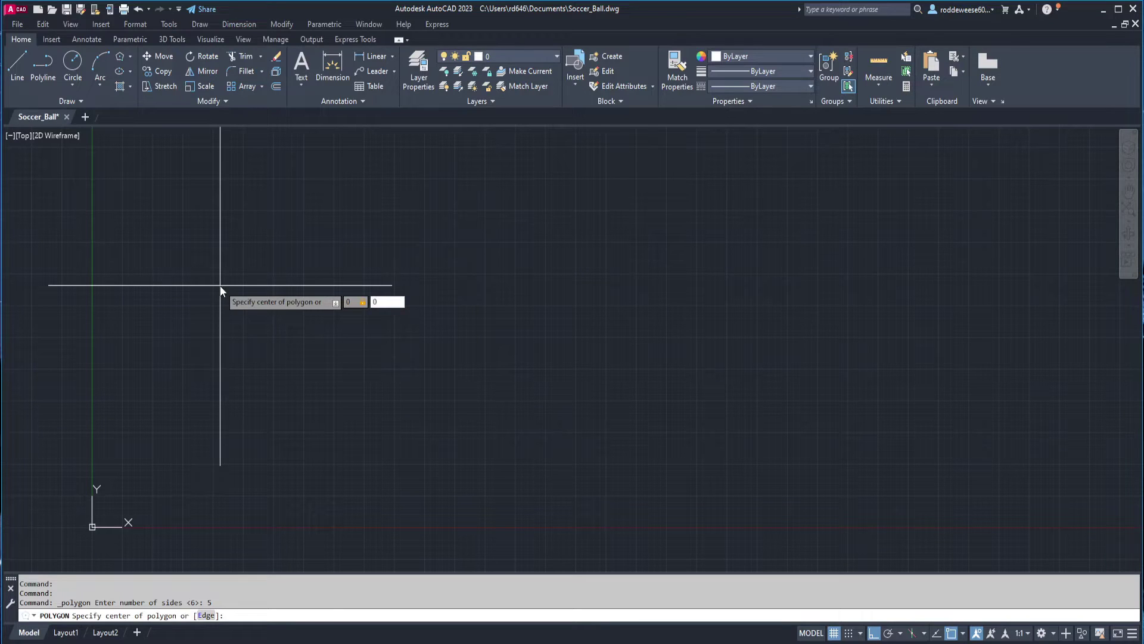
key("Return")
key("Return")
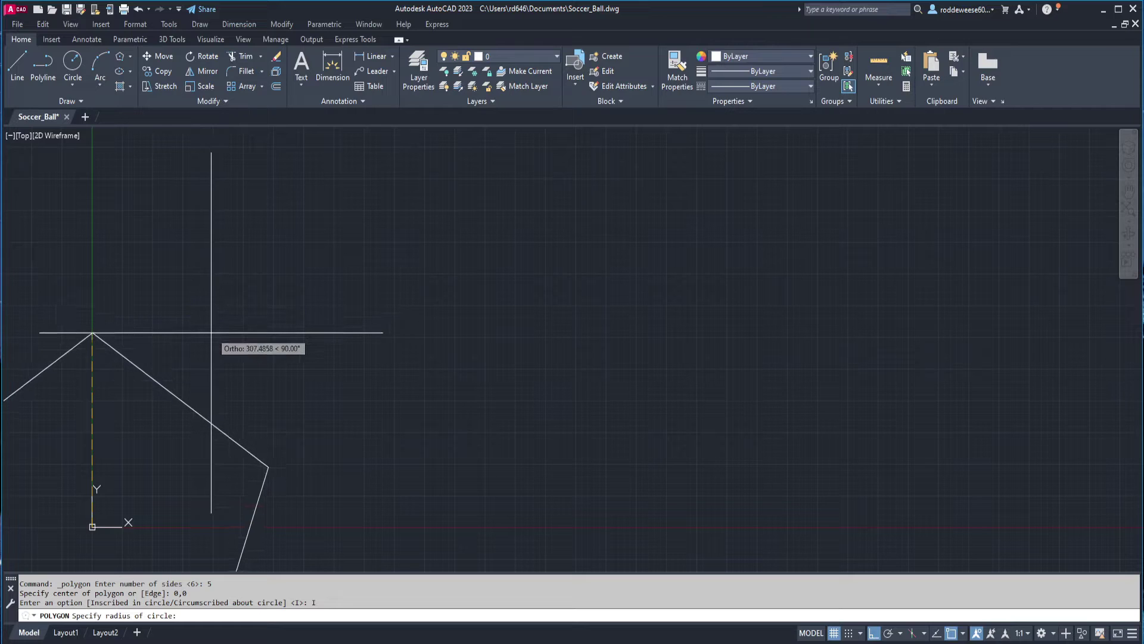
type("7.5")
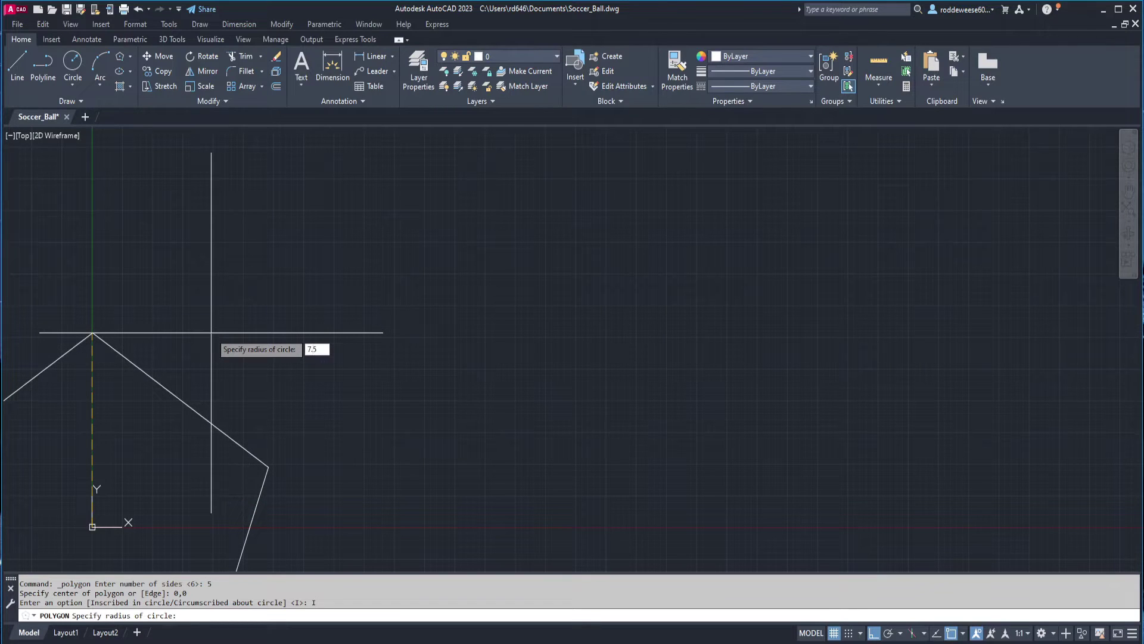
key("Return")
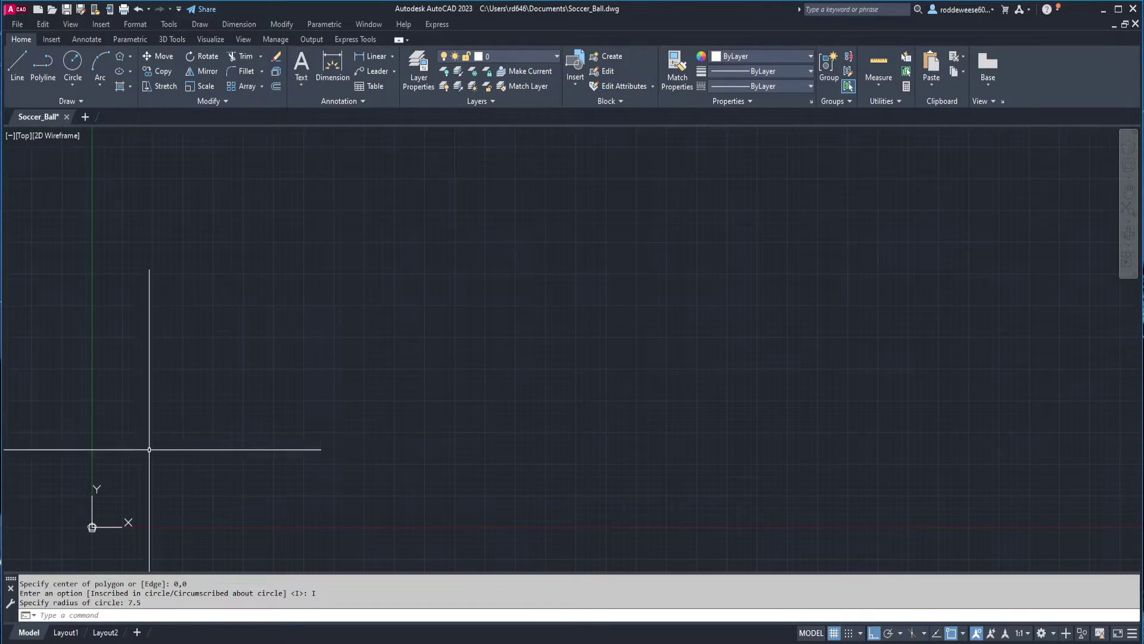
scroll(146, 435, "up", 3)
scroll(152, 411, "up", 2)
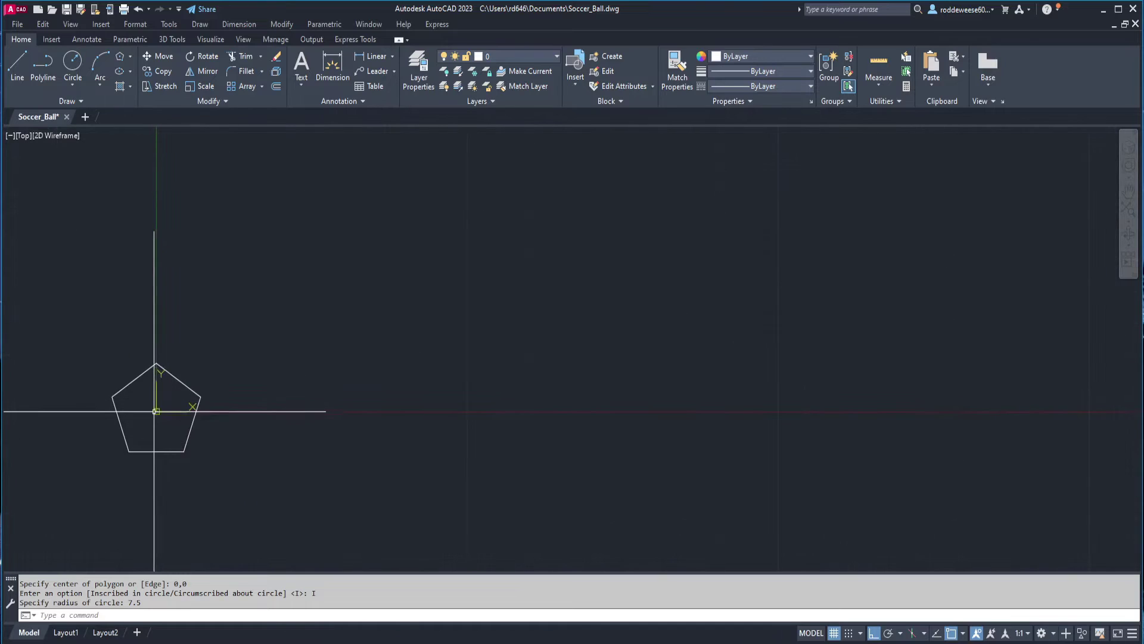
scroll(179, 405, "up", 3)
scroll(196, 400, "up", 1)
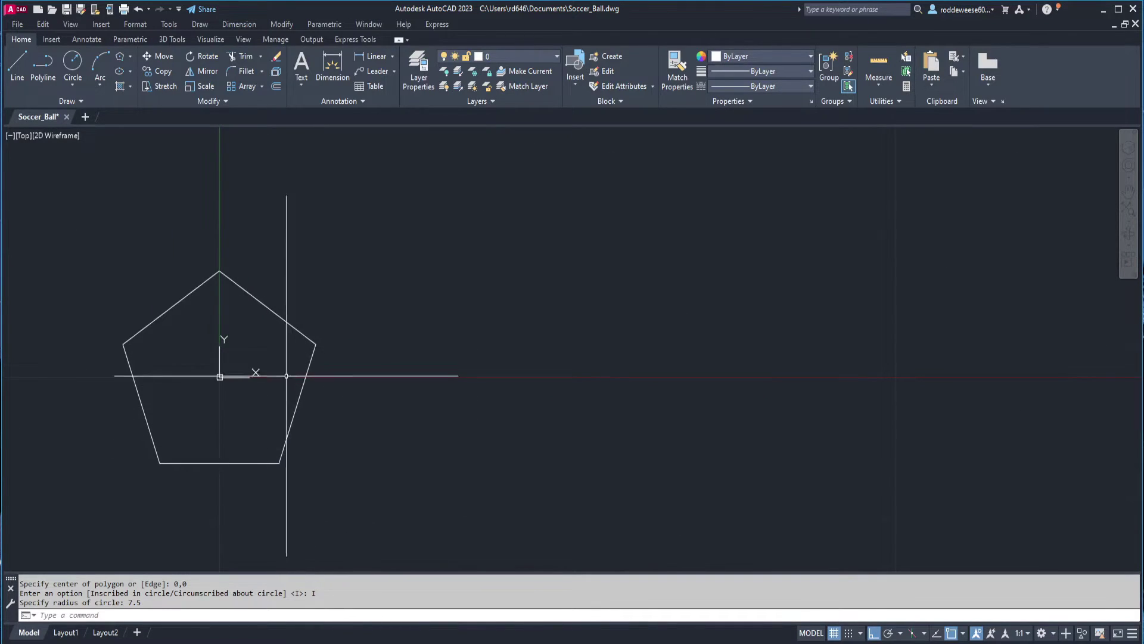
- Rotate the pentagon 18 degrees about the origin 0,0
type("r")
key("Return")
left_click(290, 324)
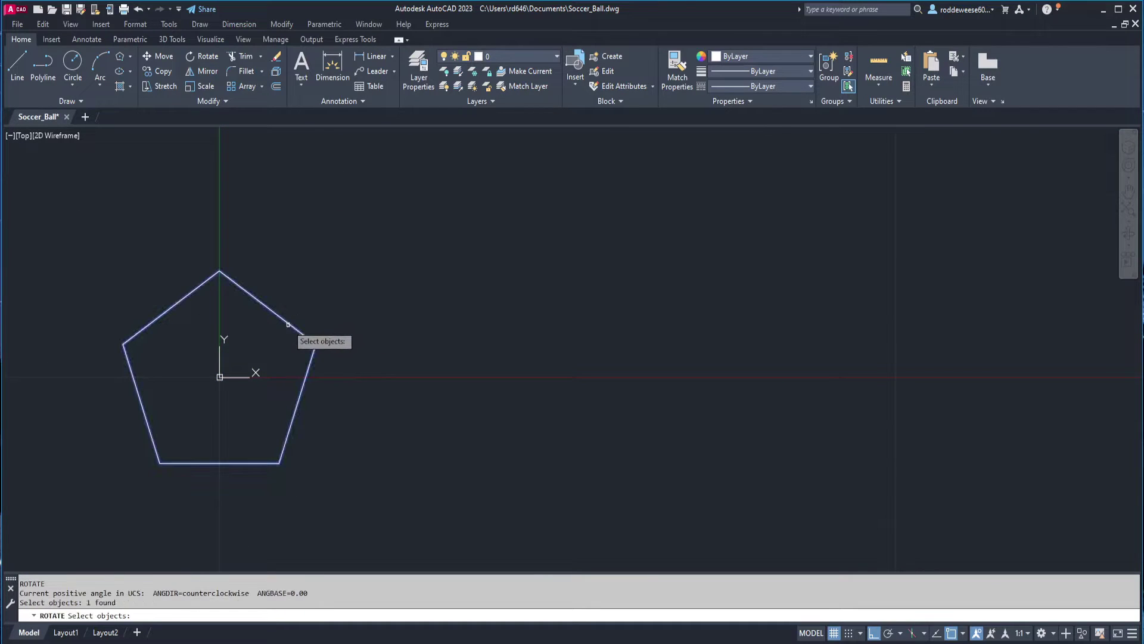
key("Return")
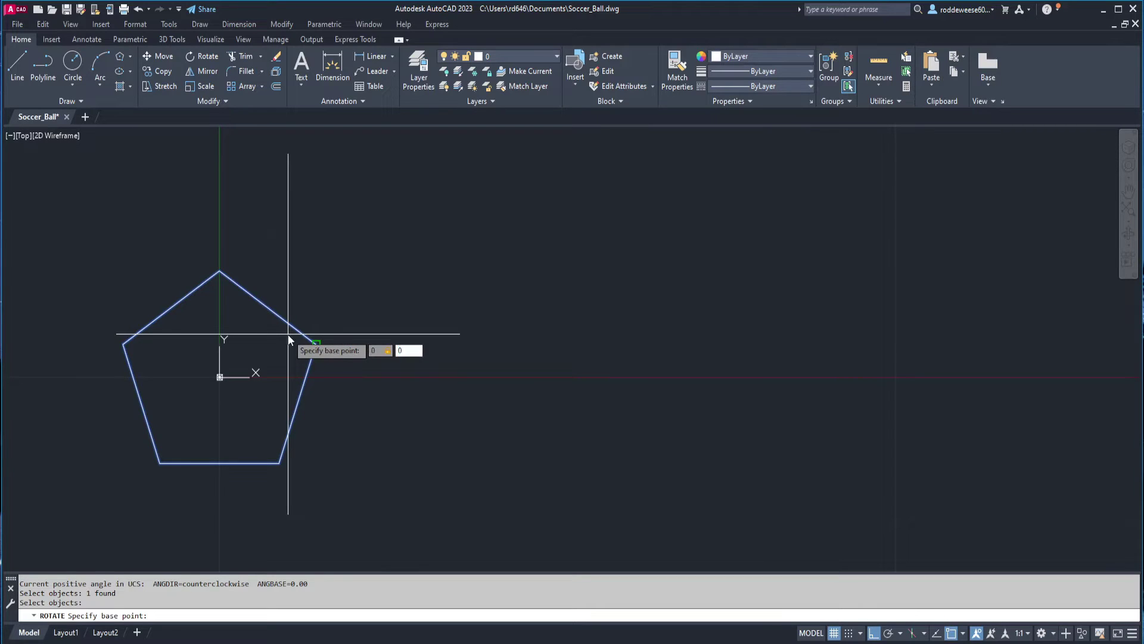
key("Return")
type("18")
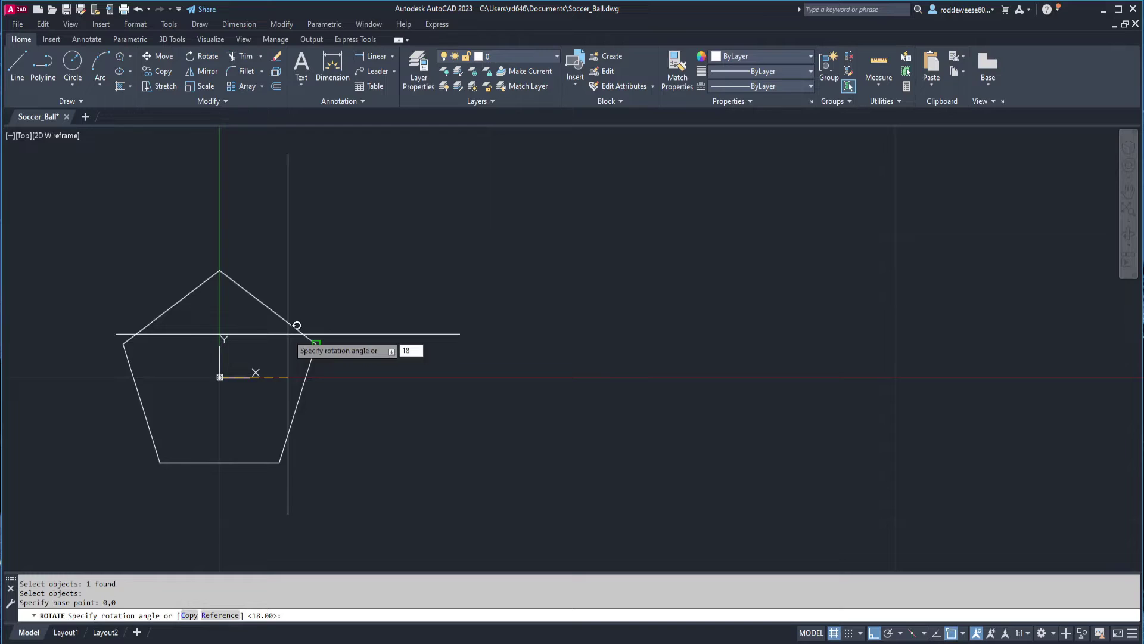
key("Return")
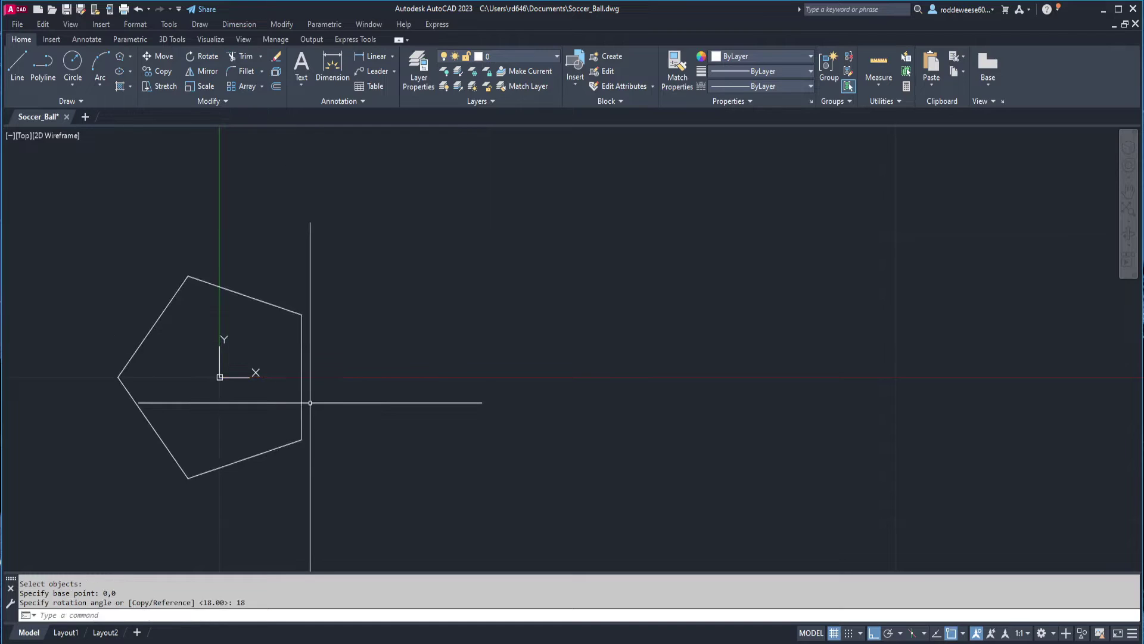
middle_click_drag(334, 401, 354, 372)
middle_click_drag(378, 271, 355, 271)
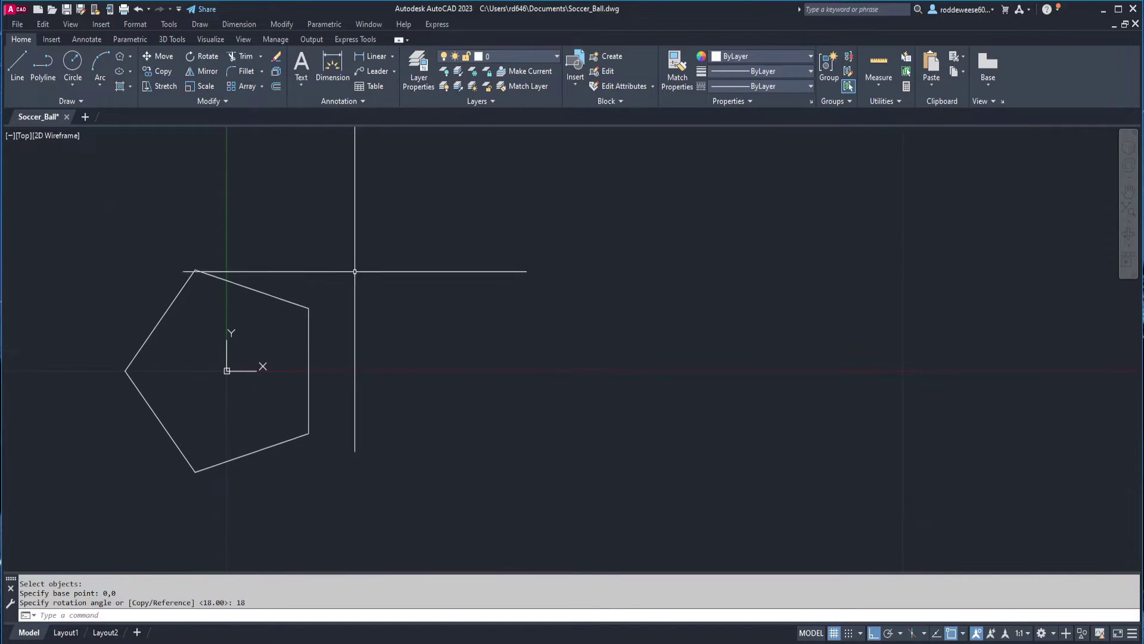
left_click(119, 58)
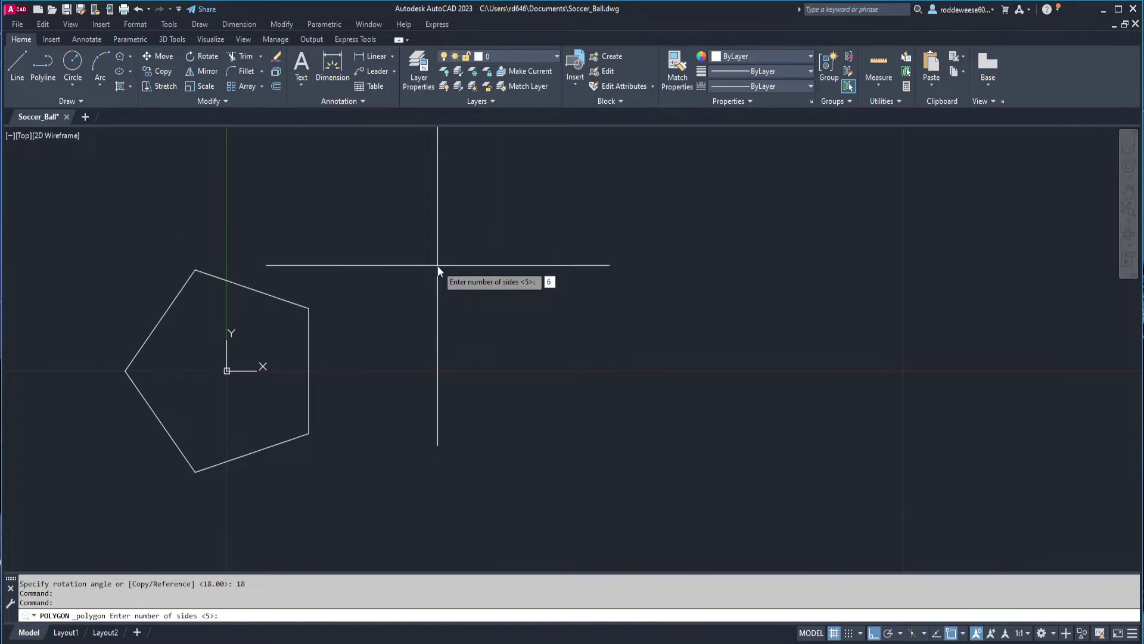
- Draw a 6-sided polygon by edge on the pentagon's upper and lower right vertices
type("6")
key("Return")
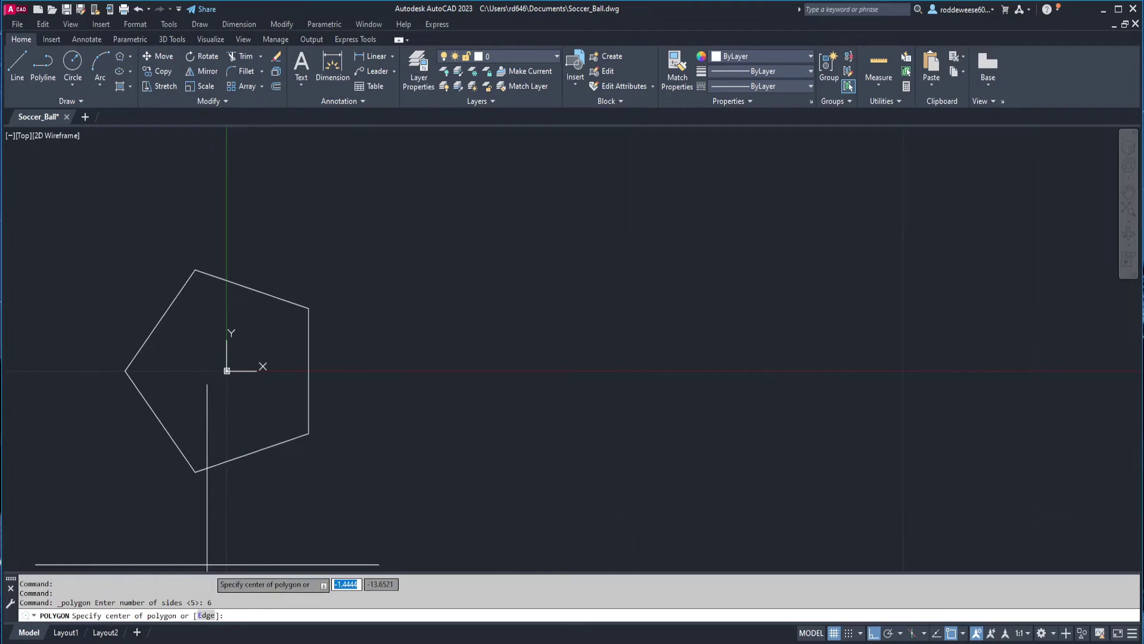
left_click(207, 616)
left_click(308, 308)
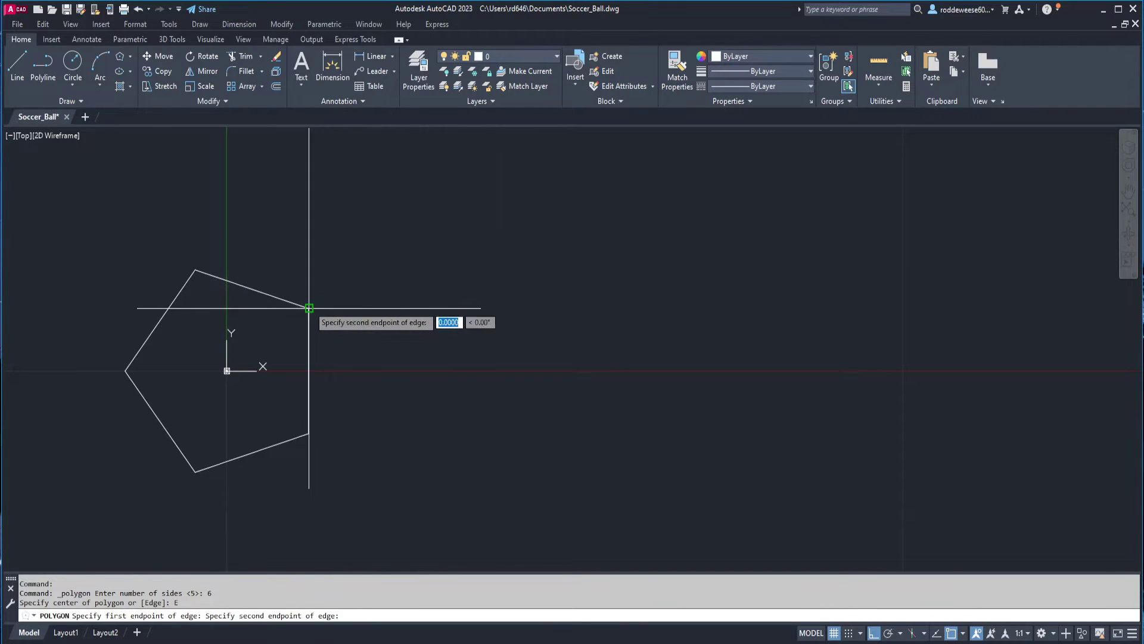
left_click(309, 433)
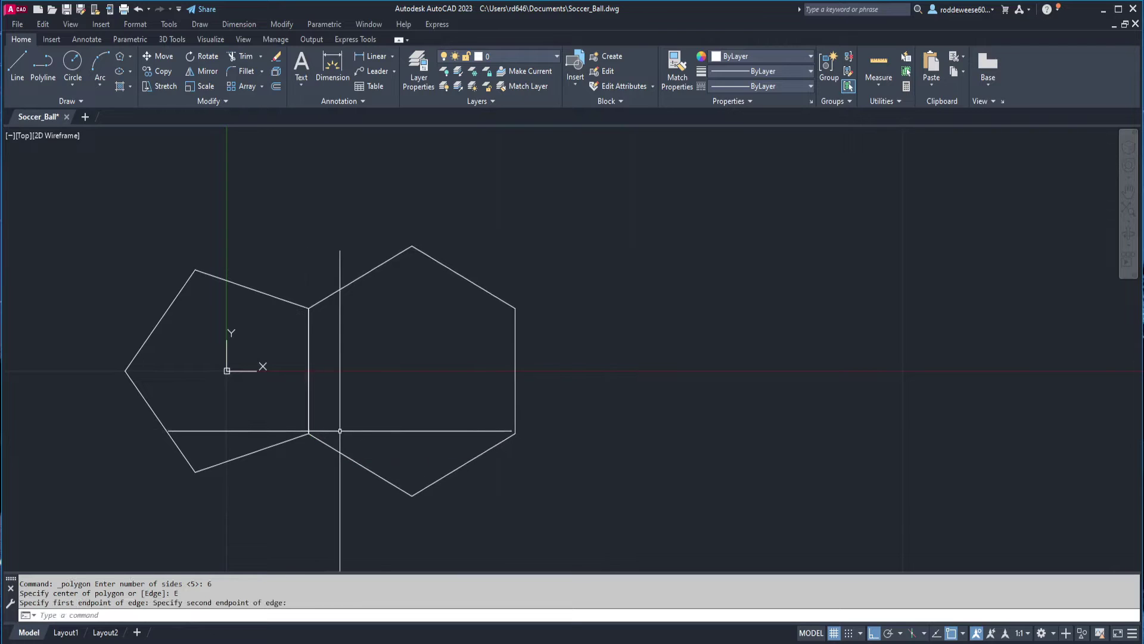
middle_click_drag(409, 391, 447, 358)
scroll(447, 358, "up", 2)
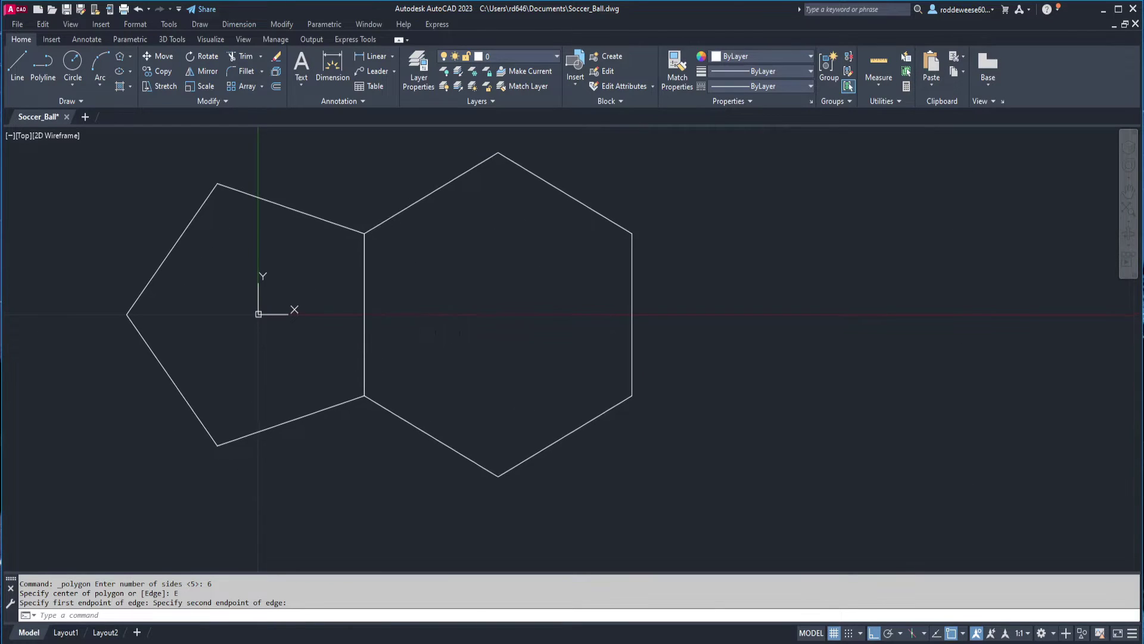
scroll(452, 352, "down", 1)
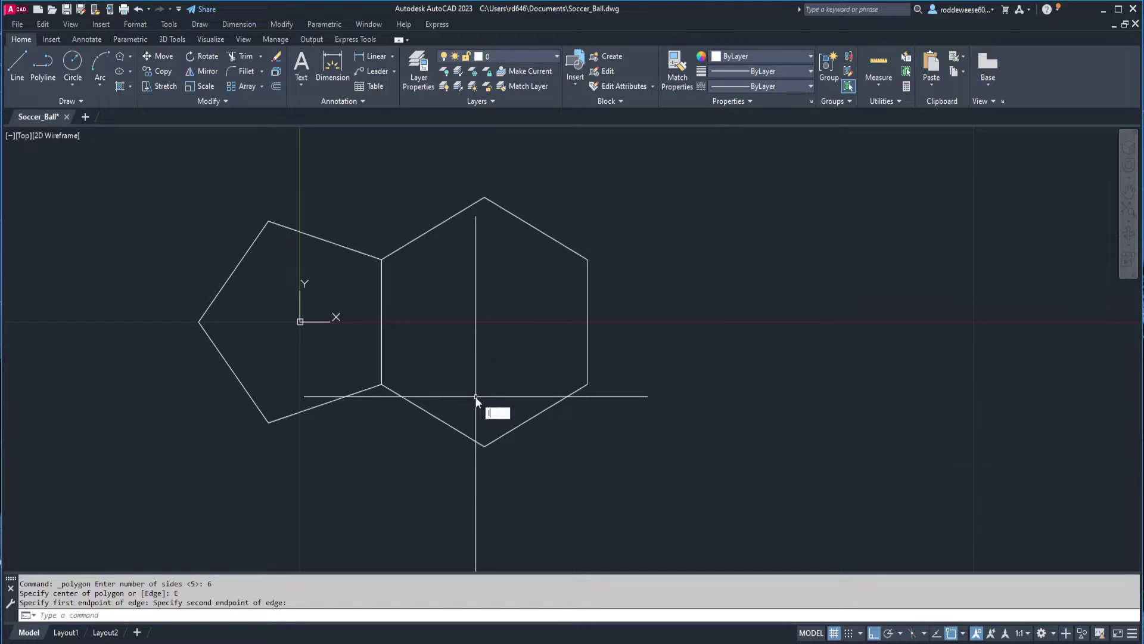
- Draw a horizontal line left from the hexagon's bottom vertex and a vertical line down from the shared vertex
type("L")
left_click(508, 428)
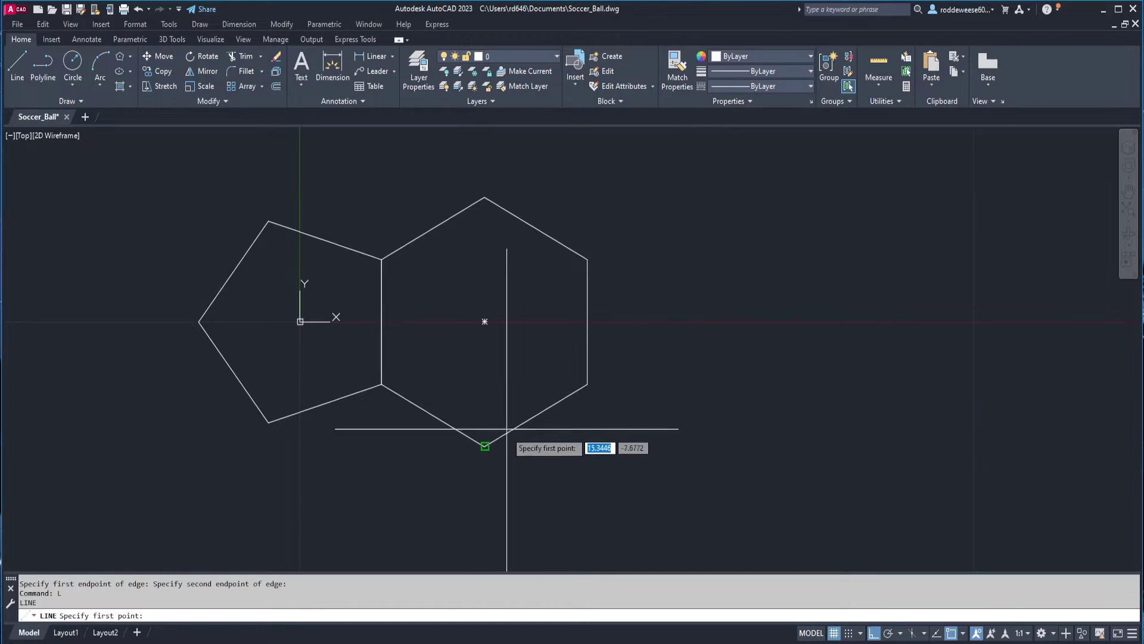
left_click(484, 446)
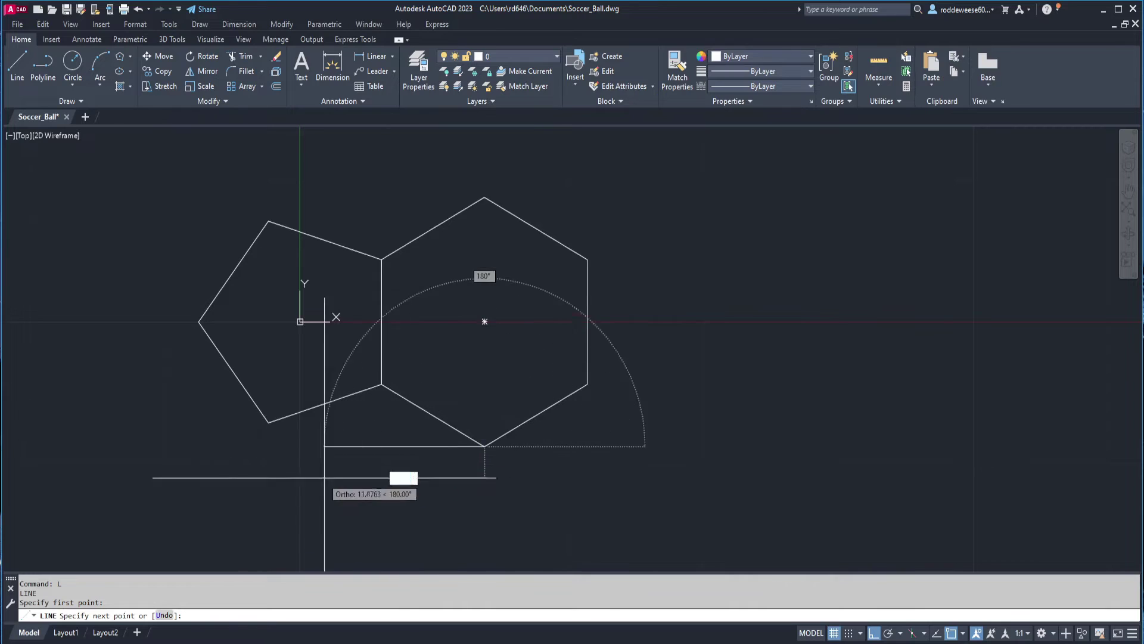
left_click(305, 473)
key("Return")
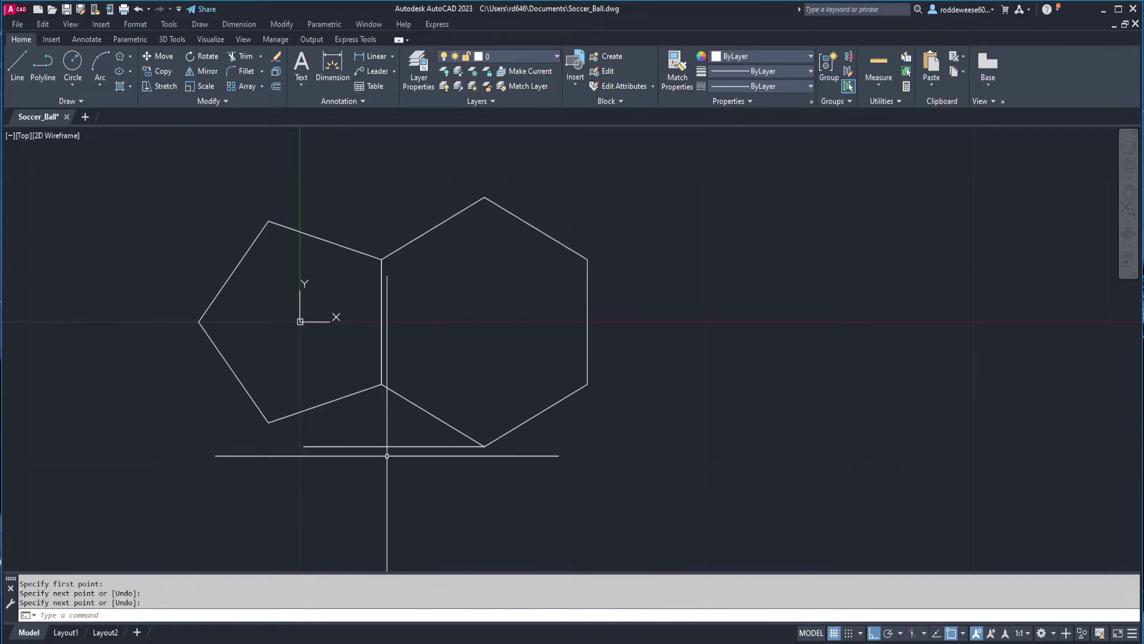
key("Return")
left_click(382, 384)
left_click(393, 485)
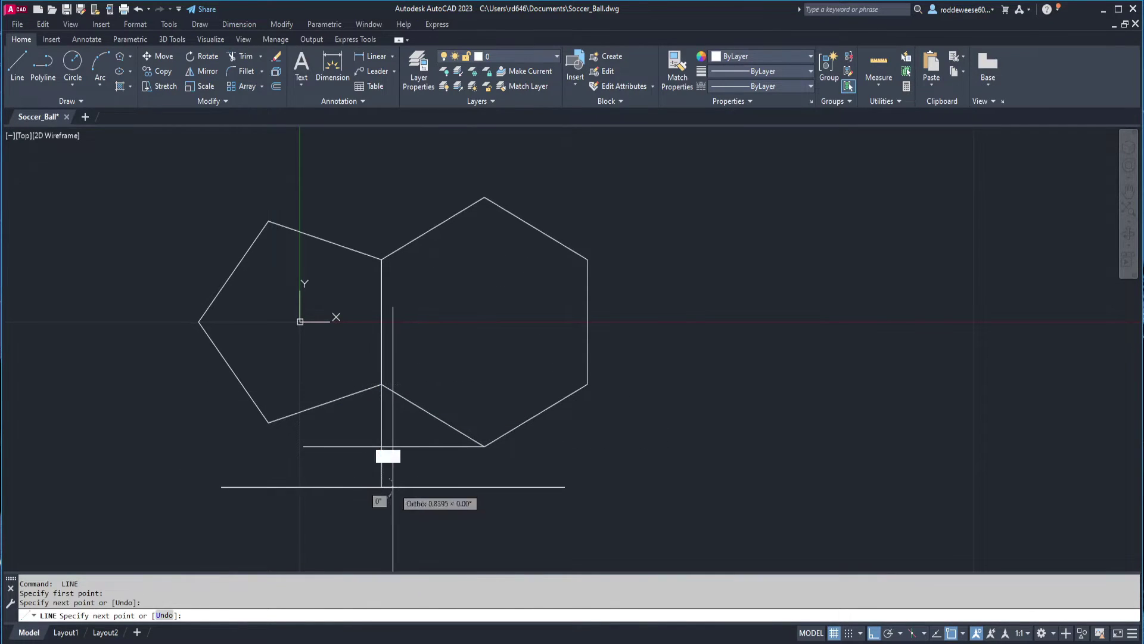
key("Return")
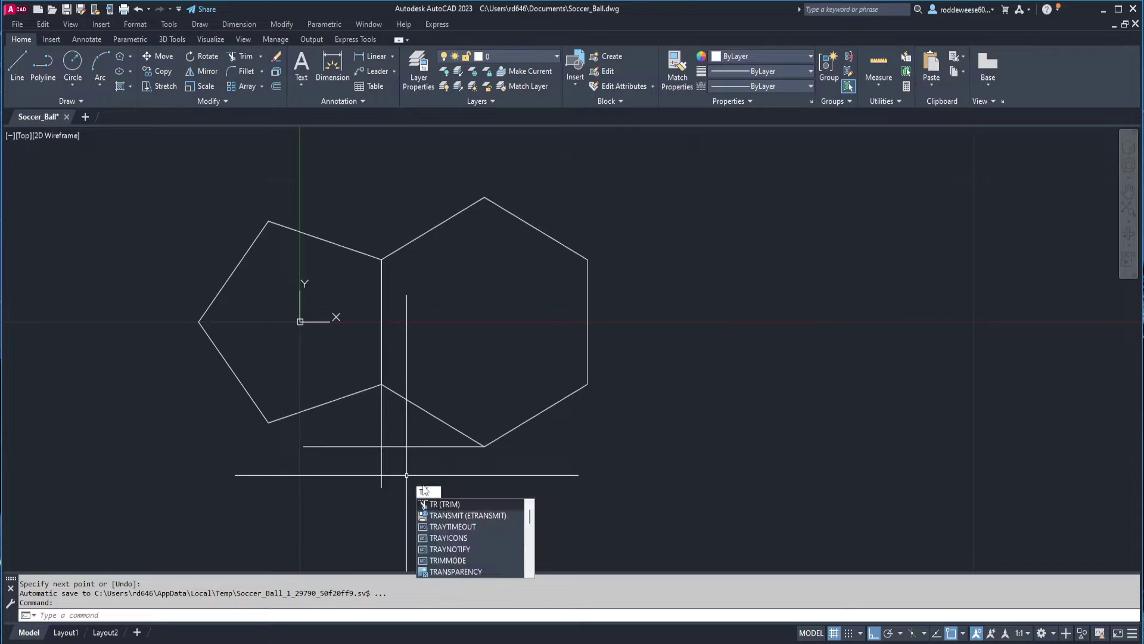
- Trim the overhanging ends of both lines so they meet at a corner
left_click(444, 505)
left_click(409, 438)
left_click(352, 479)
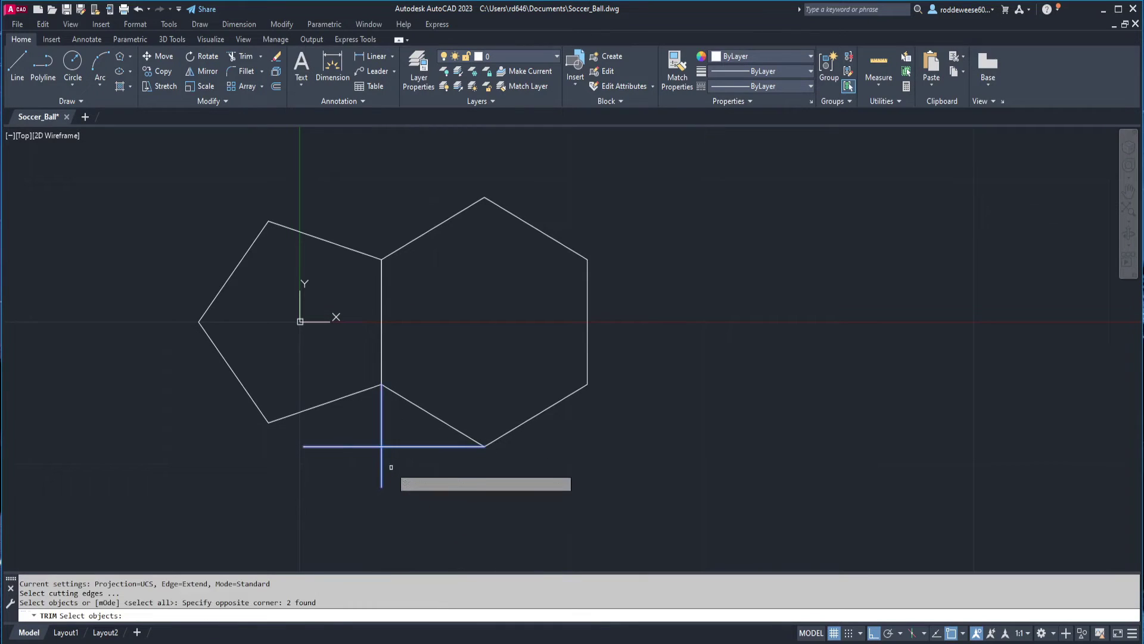
key("Return")
left_click(381, 464)
left_click(368, 447)
key("Return")
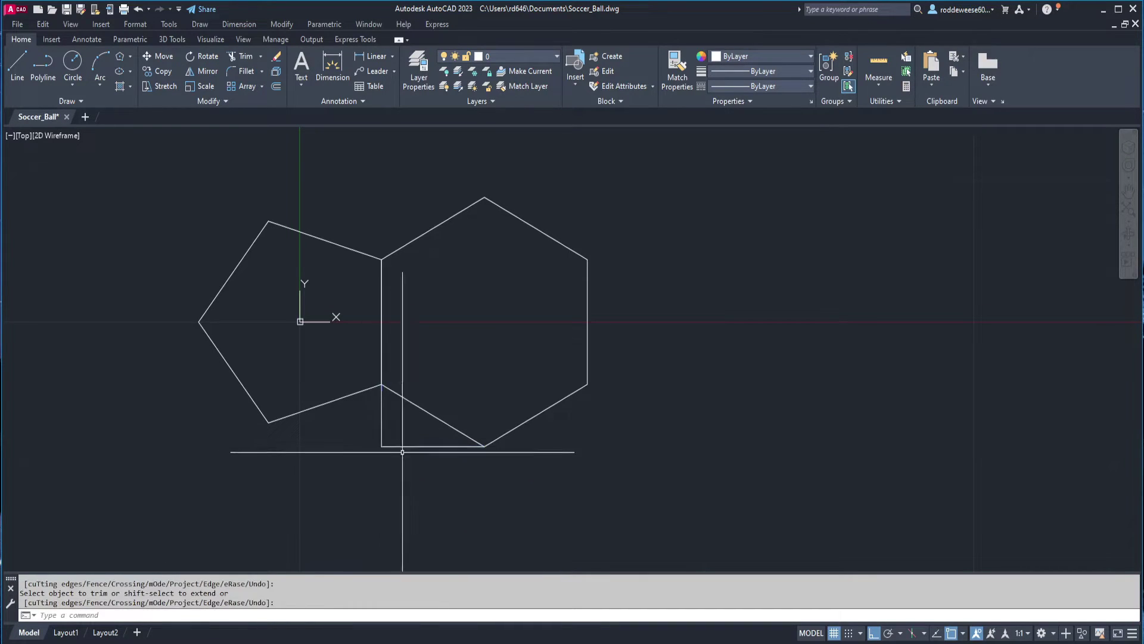
scroll(481, 377, "down", 2)
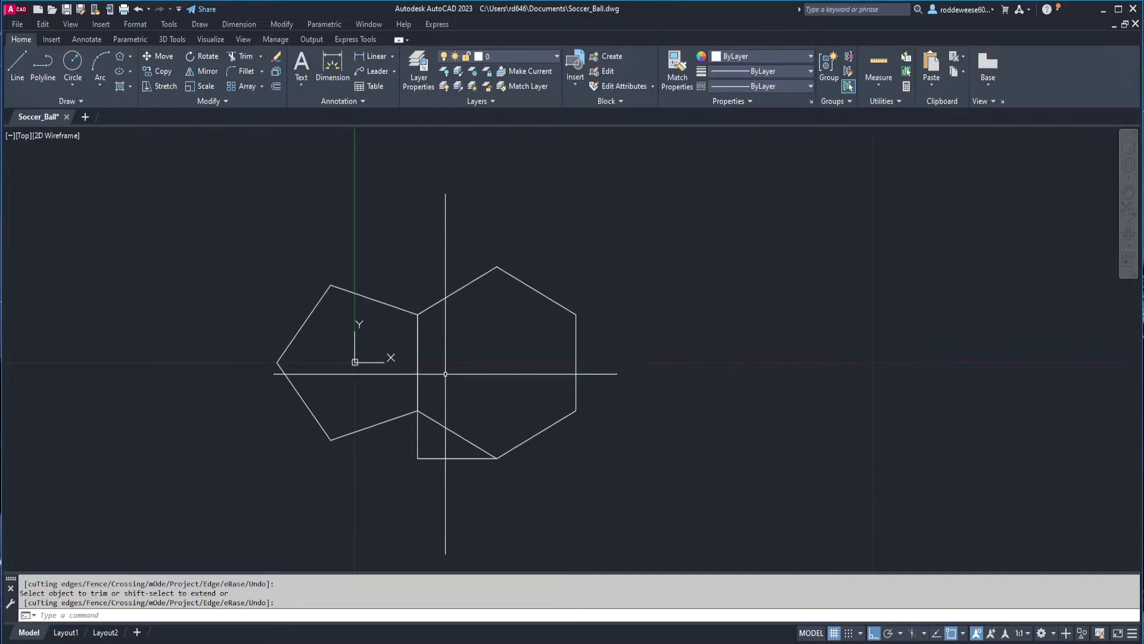
- Orbit into a tilted 3D view and switch the UCS to Front
middle_click_drag(449, 365, 511, 256, "shift")
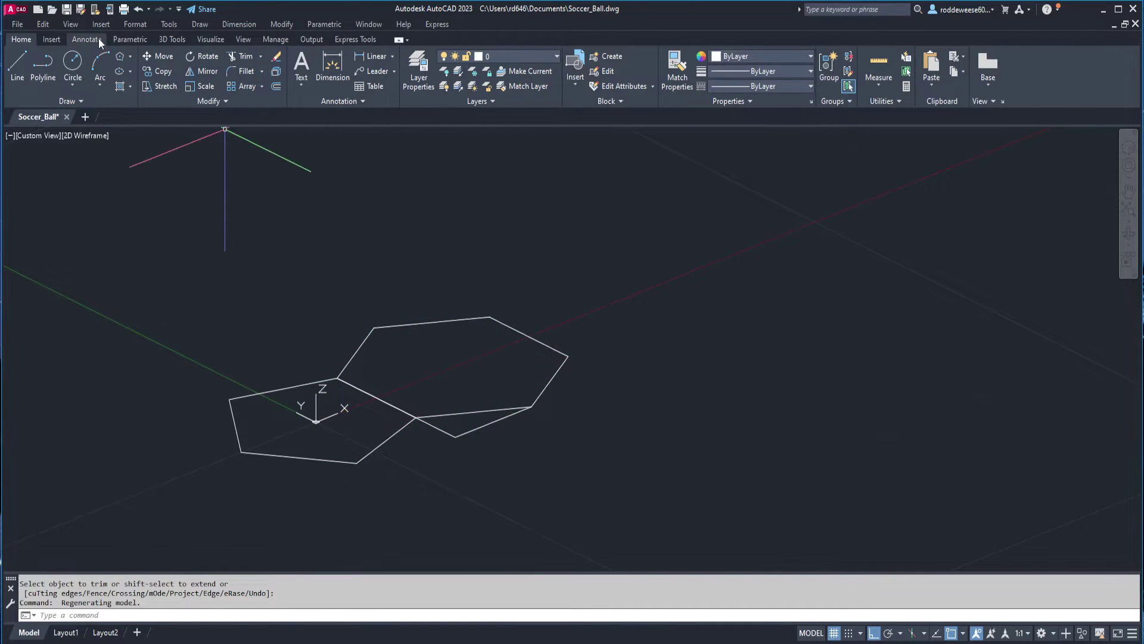
left_click(212, 39)
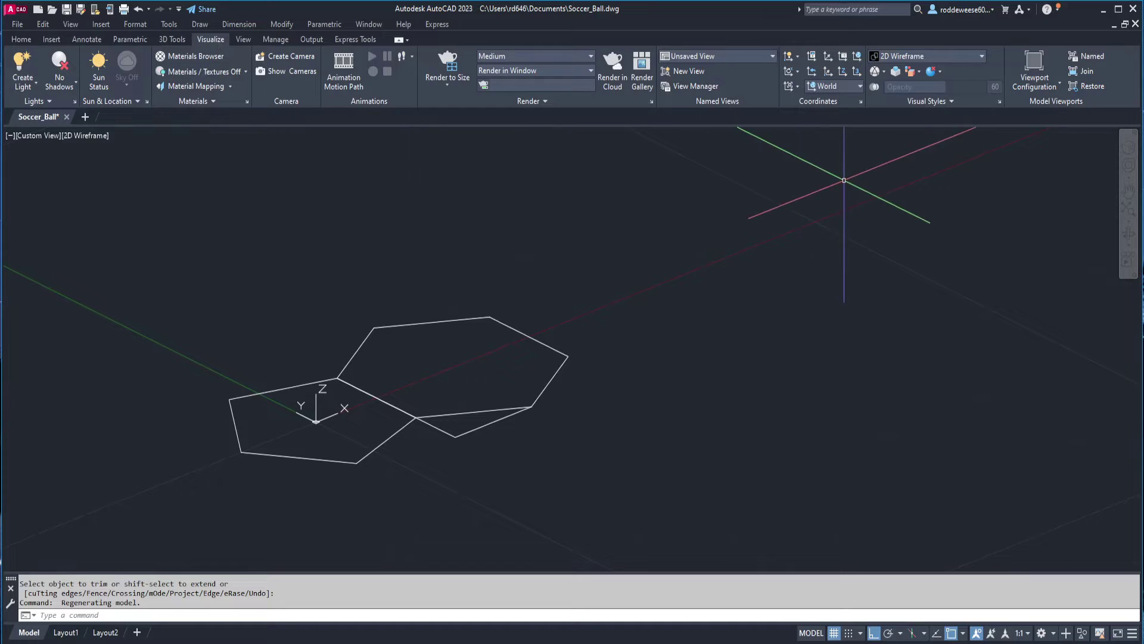
left_click(860, 87)
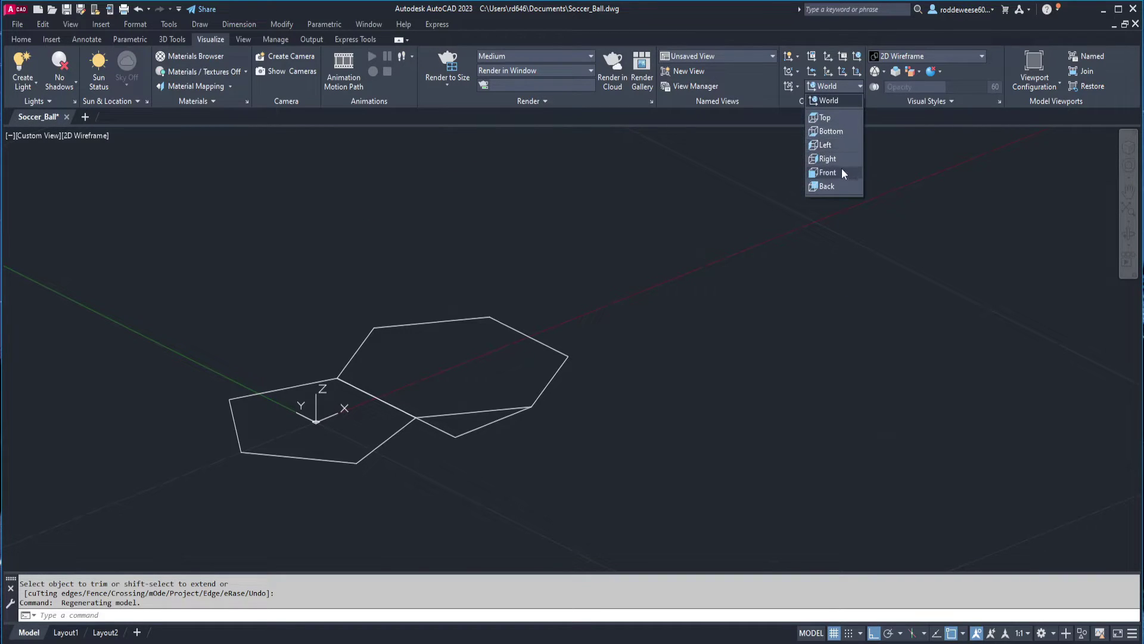
left_click(839, 170)
middle_click_drag(552, 288, 525, 235)
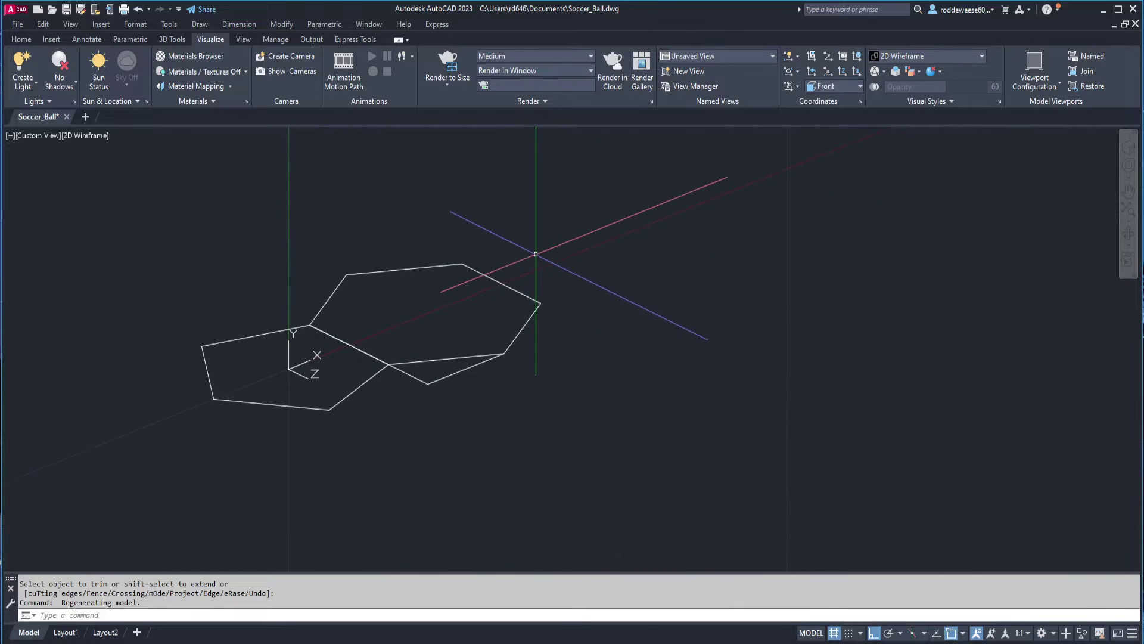
- Draw an upright circle centred on the helper lines' junction point
type("i")
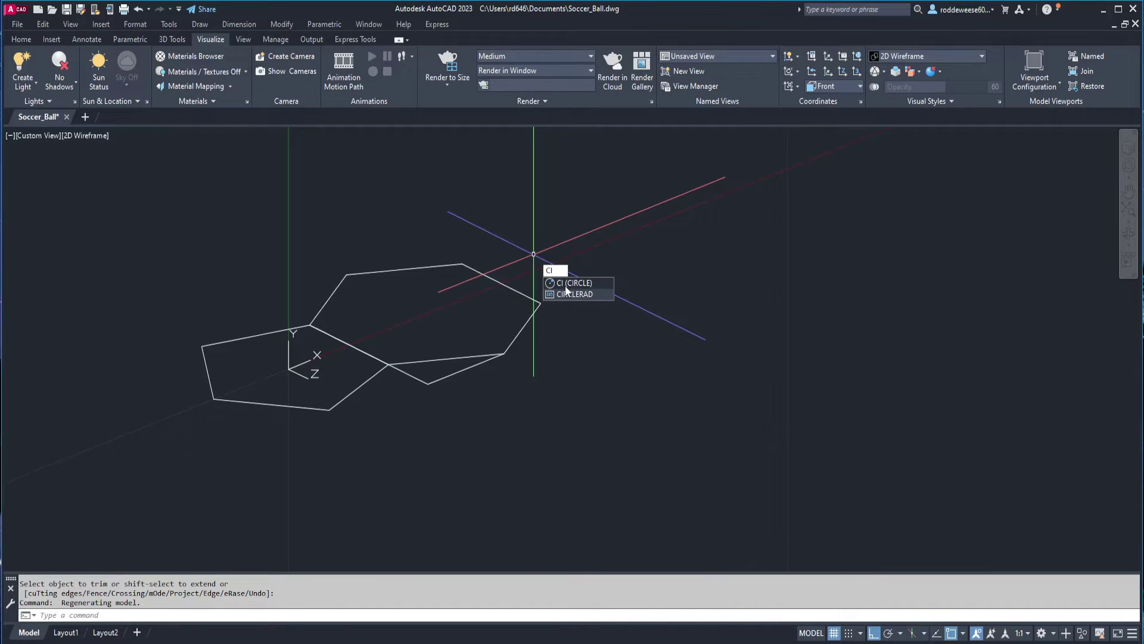
key("Return")
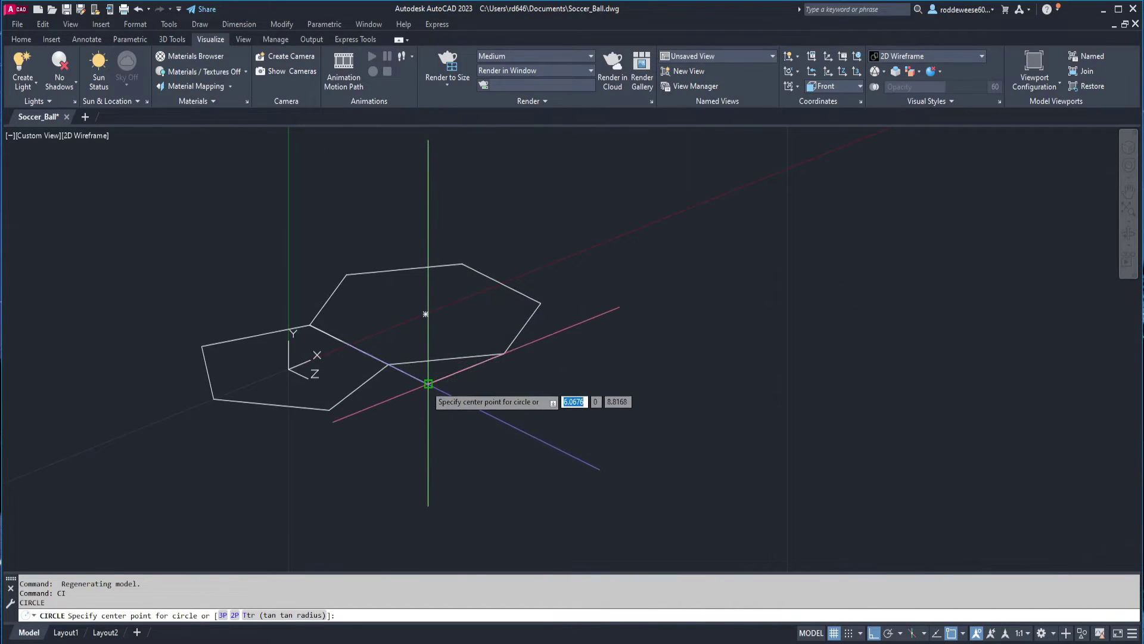
left_click(429, 384)
left_click(506, 354)
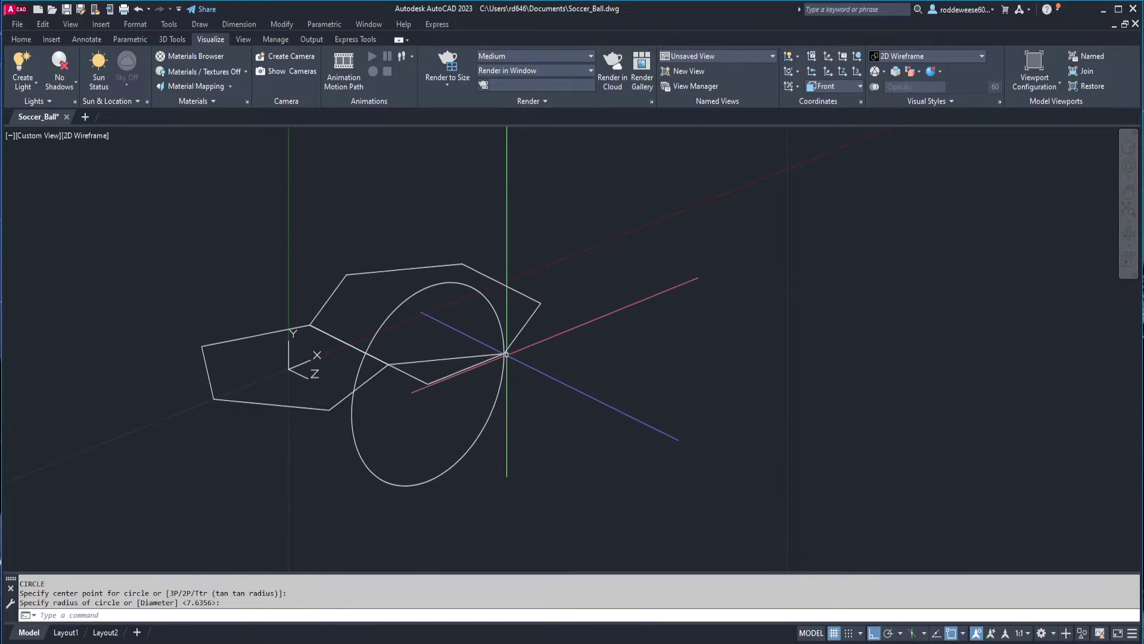
- Erase the two helper lines and set the UCS back to World
middle_click_drag(443, 401, 434, 427)
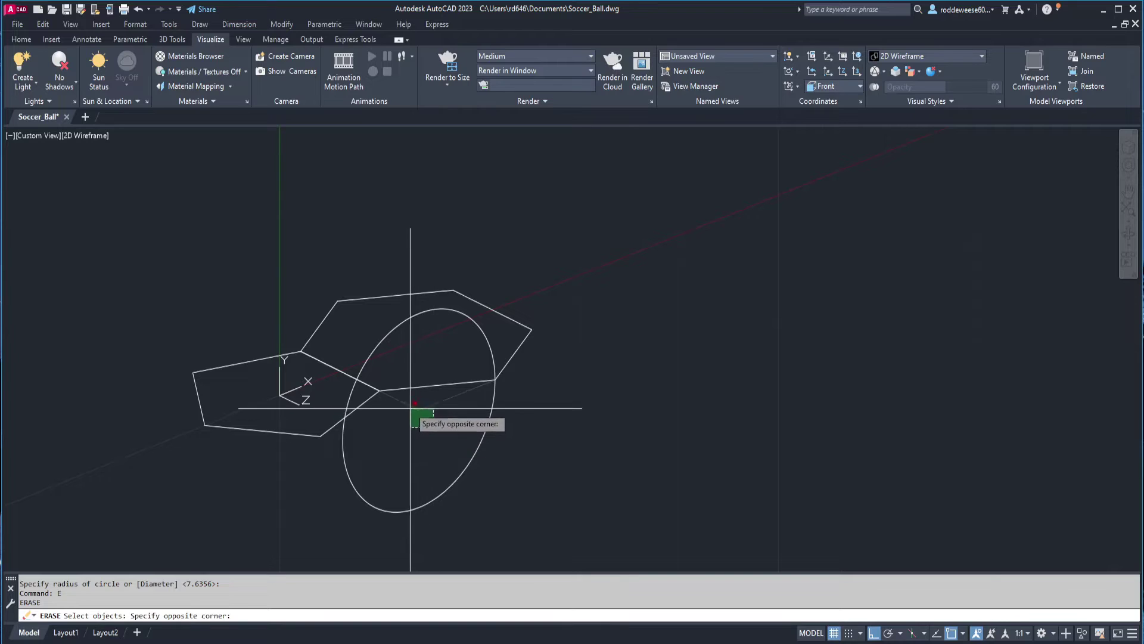
left_click(411, 410)
key("Return")
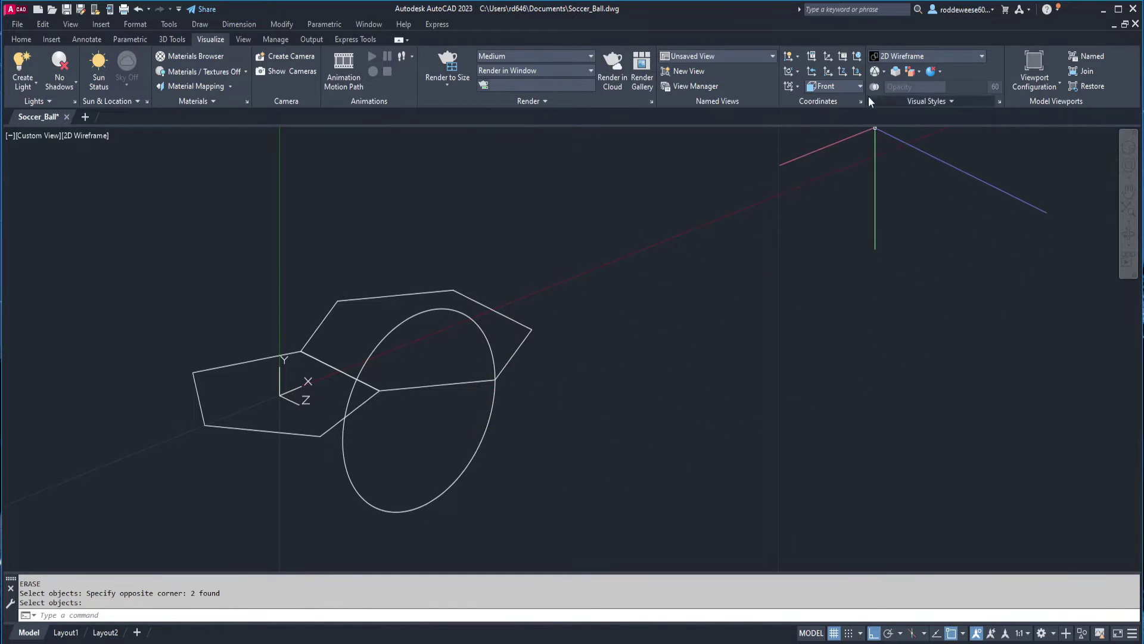
left_click(861, 86)
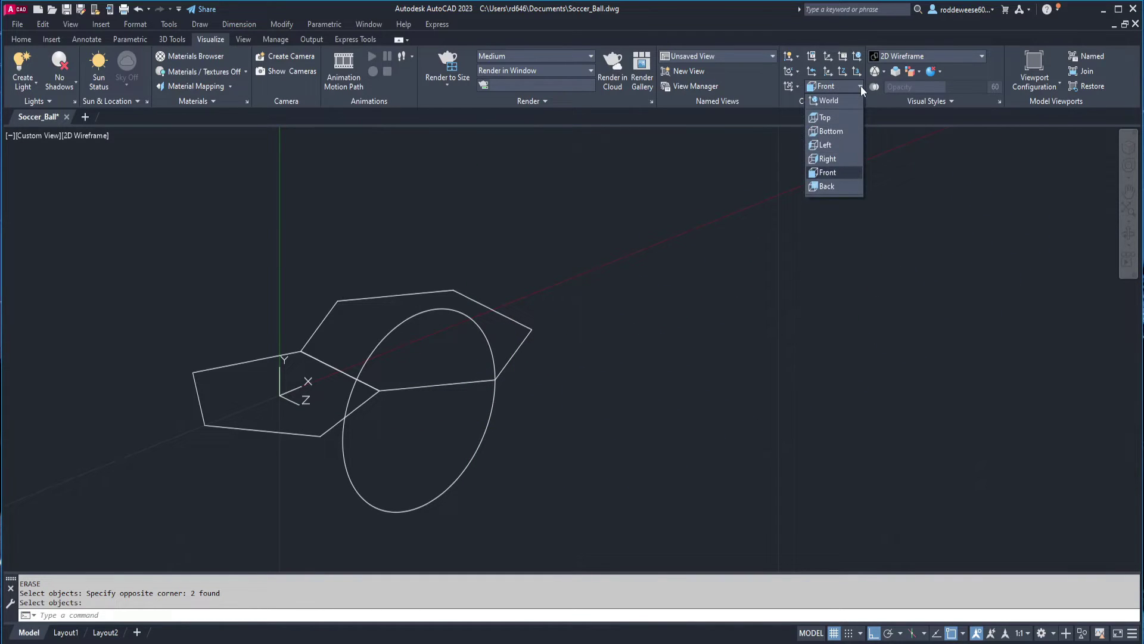
left_click(835, 101)
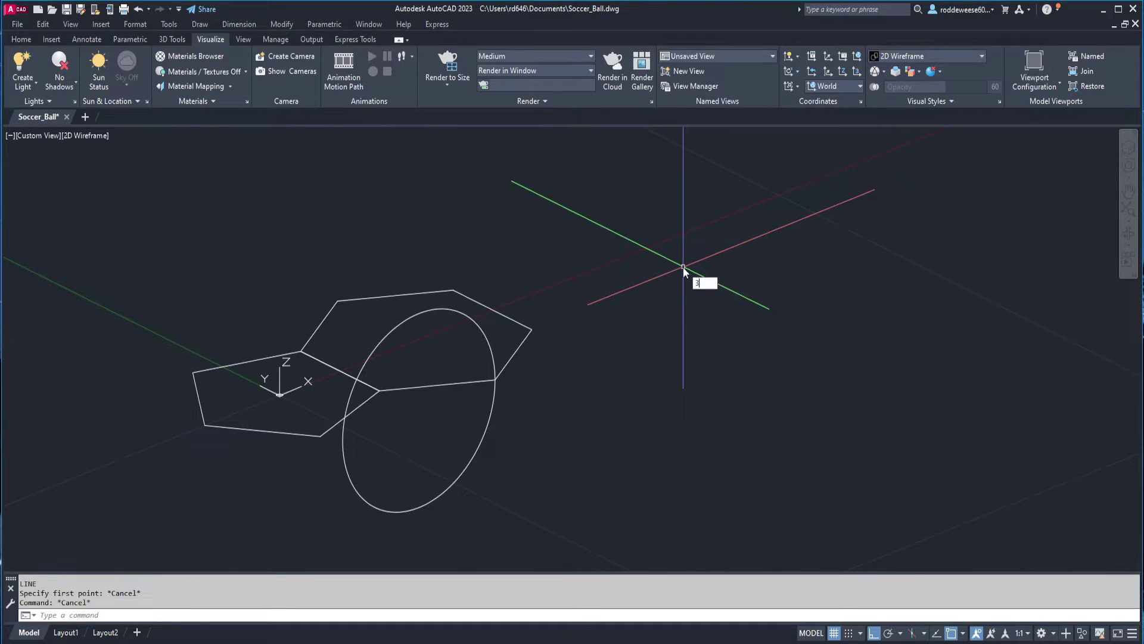
- Mirror the circle with 3DMIRROR through an endpoint, a midpoint and a +Z point, keeping the original
type("3dm")
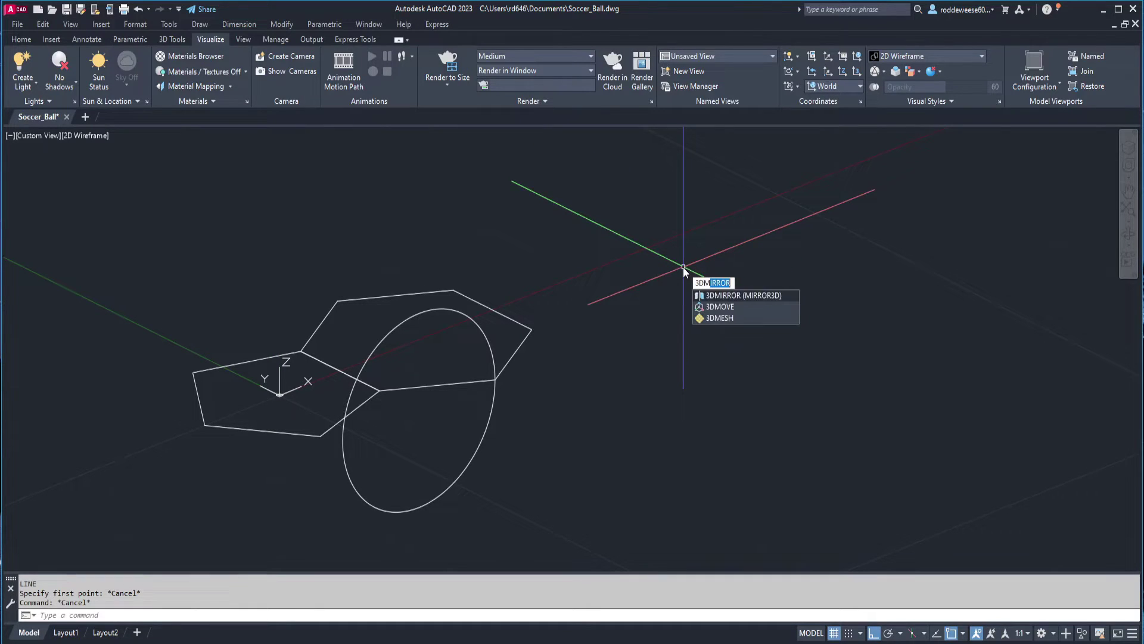
left_click(726, 296)
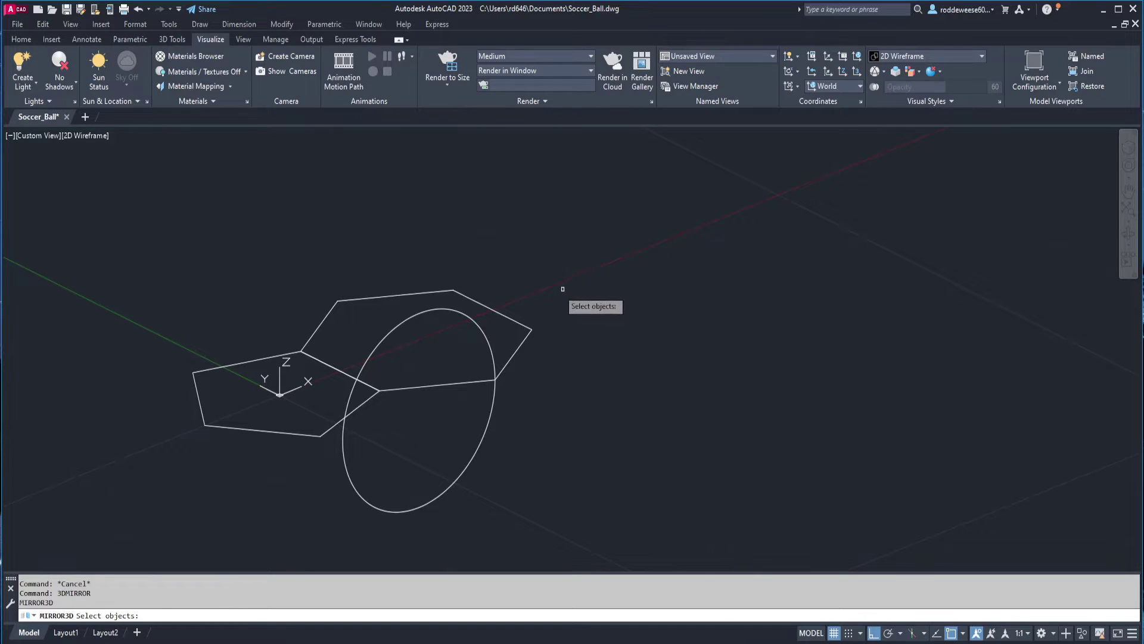
left_click(473, 323)
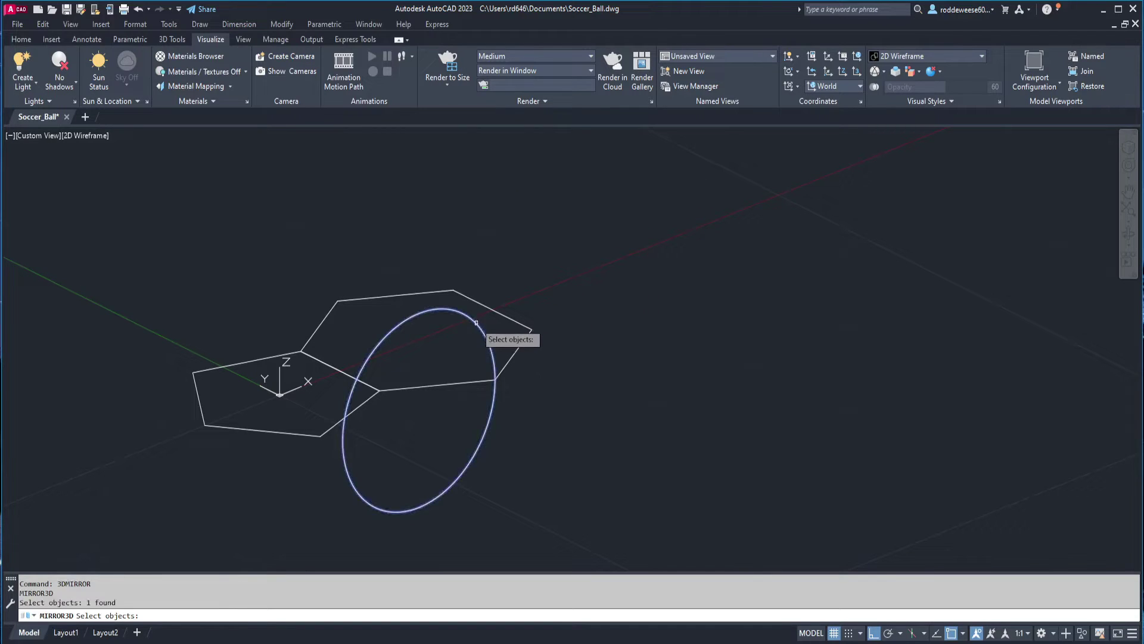
key("Return")
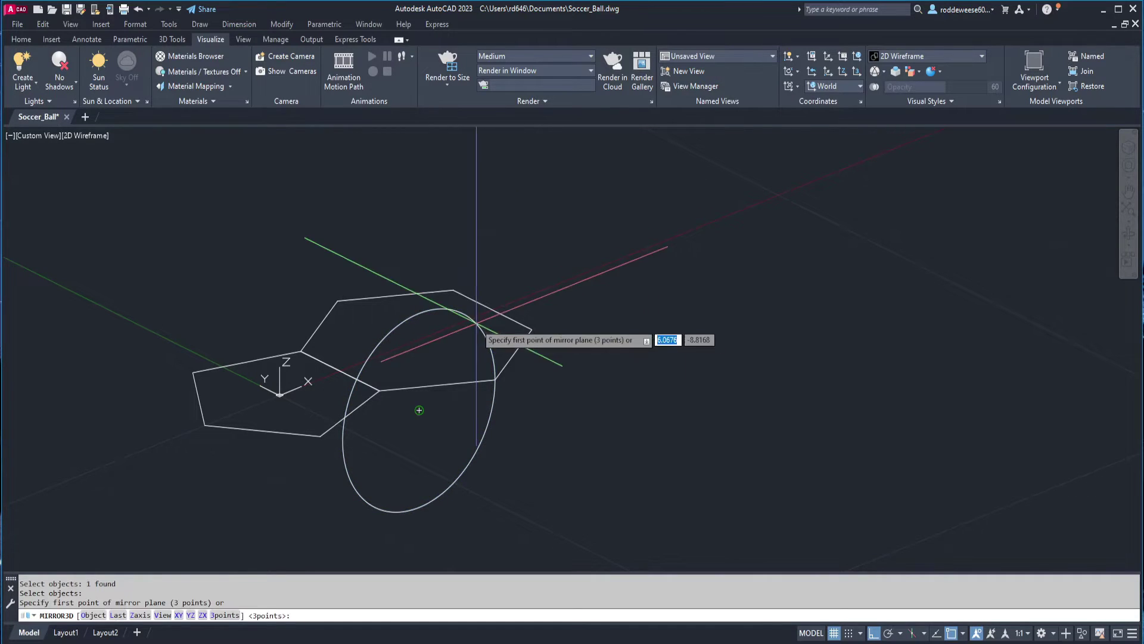
left_click(380, 390)
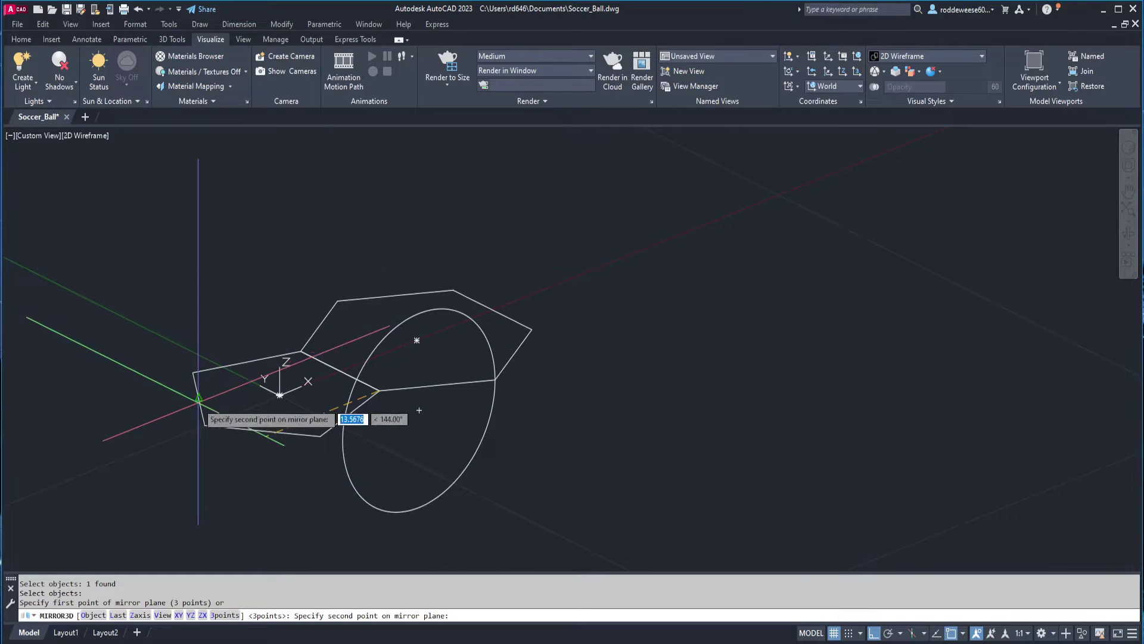
left_click(200, 397)
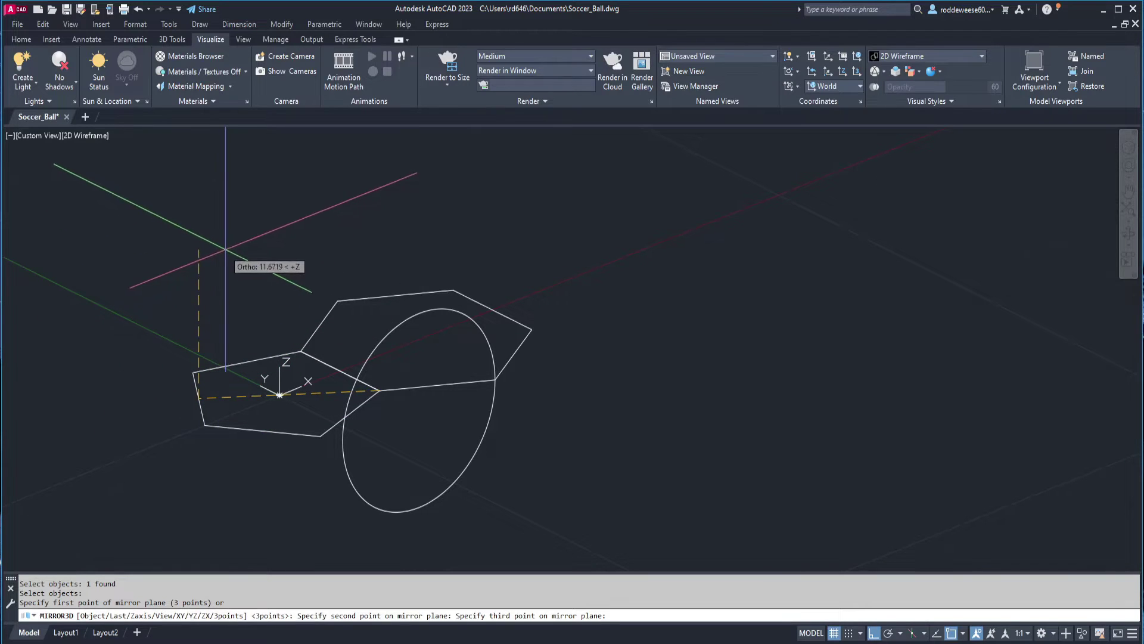
left_click(224, 197)
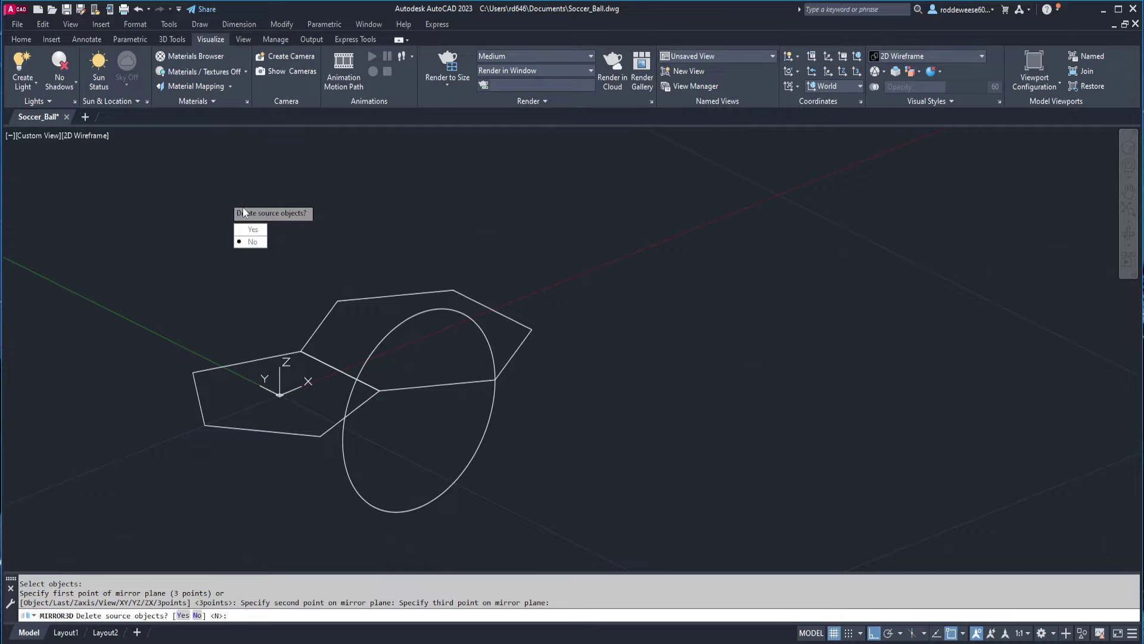
left_click(252, 242)
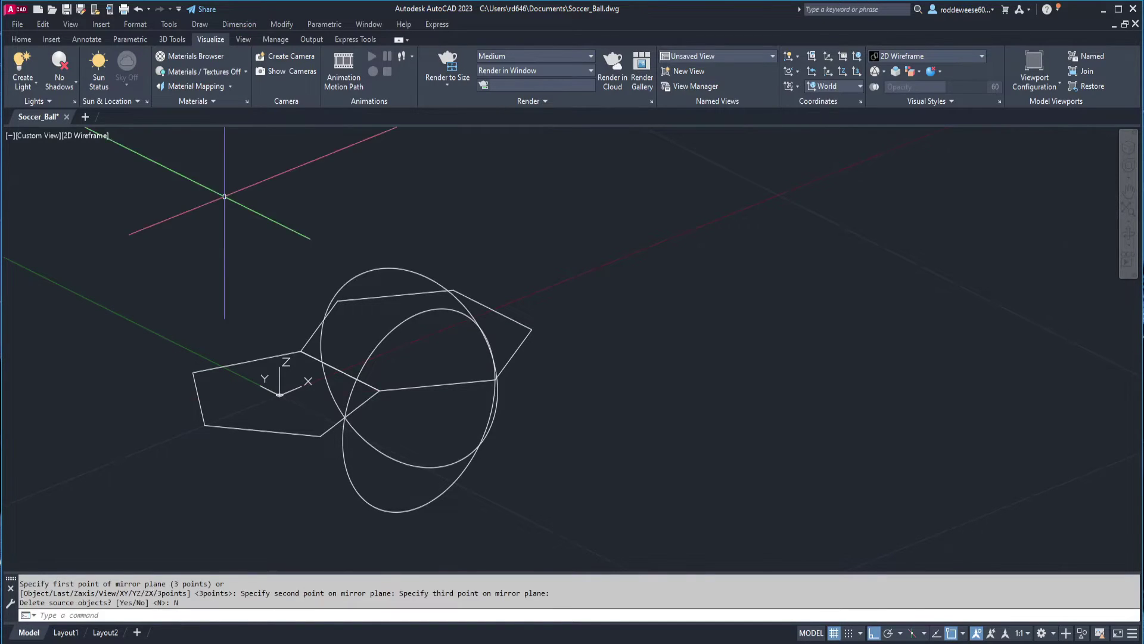
middle_click_drag(519, 199, 545, 257, "shift")
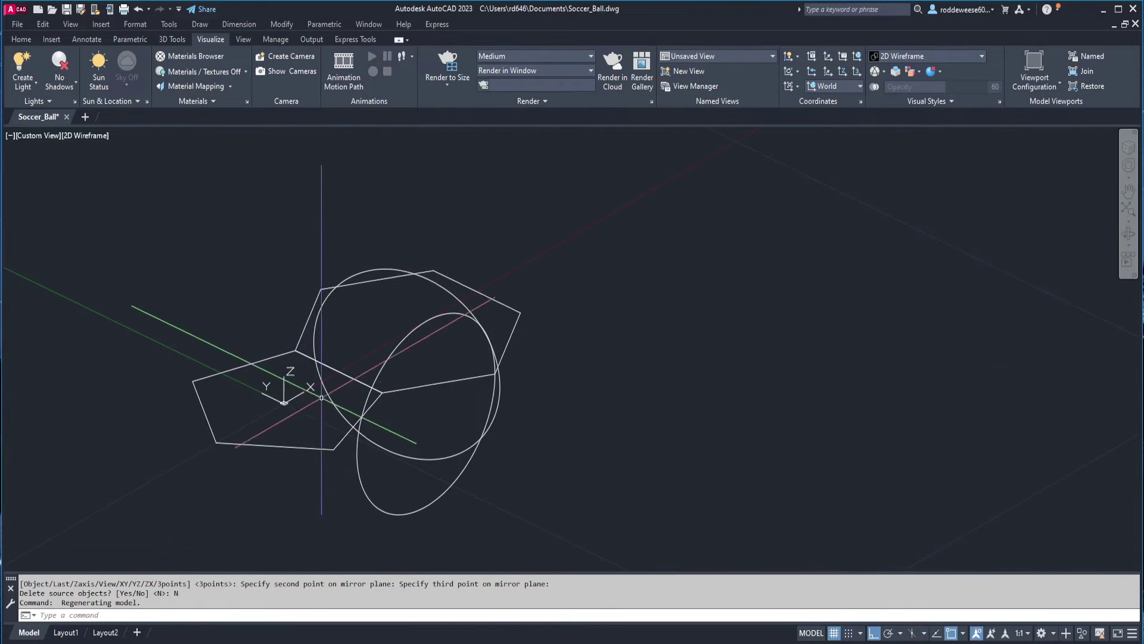
middle_click_drag(314, 333, 417, 420, "shift")
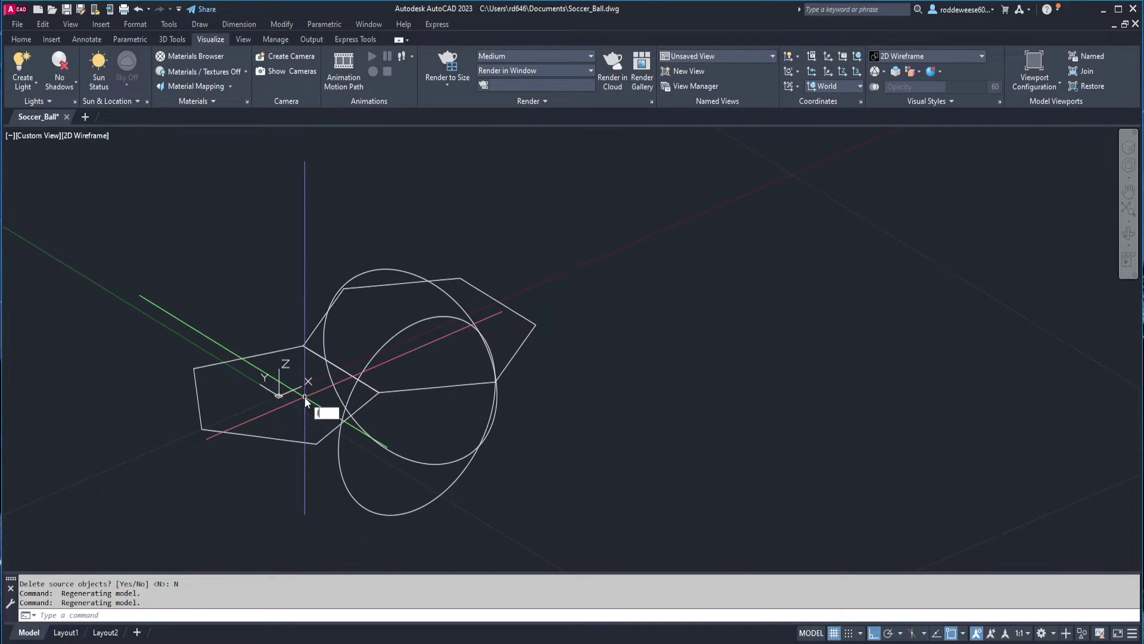
- Draw a vertical line straight up along +Z from the pentagon's centre
type("L")
key("Return")
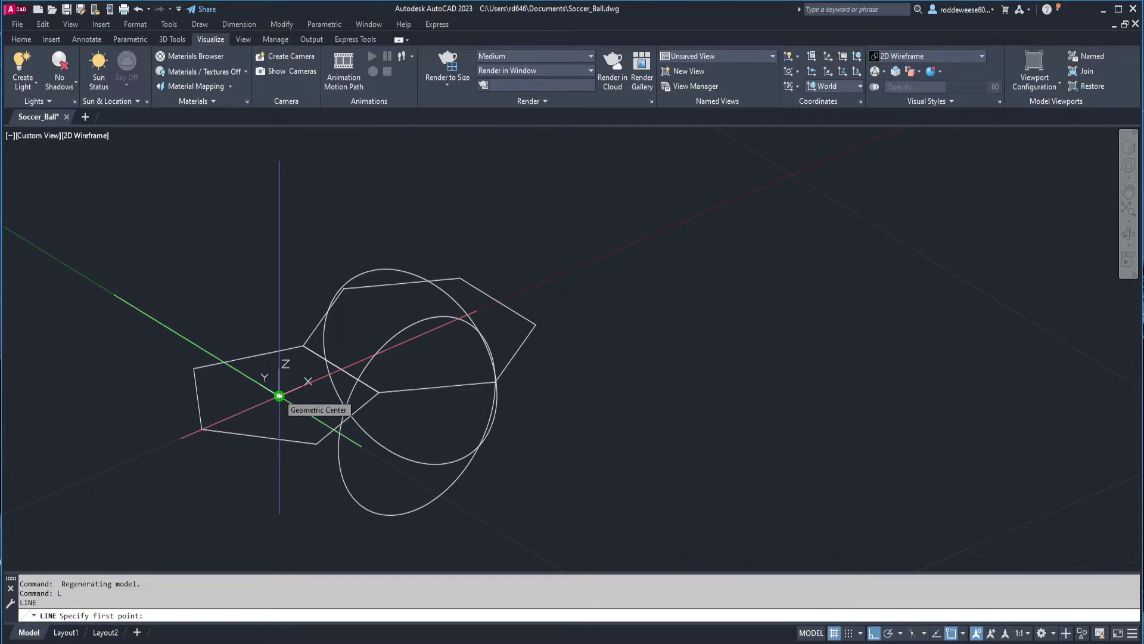
left_click(279, 395)
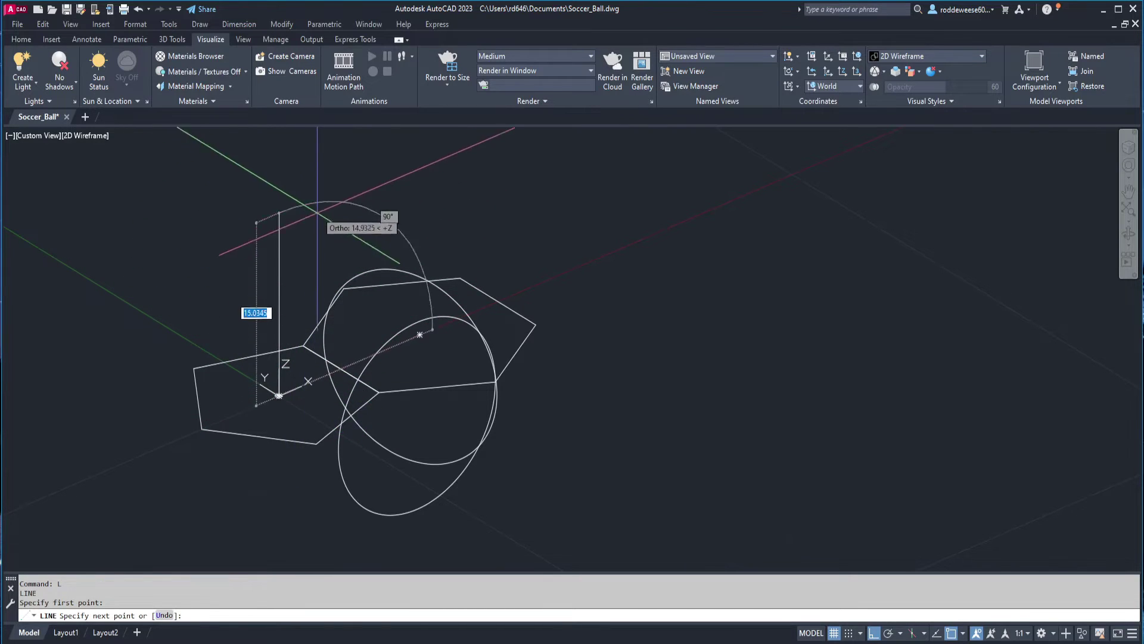
left_click(318, 152)
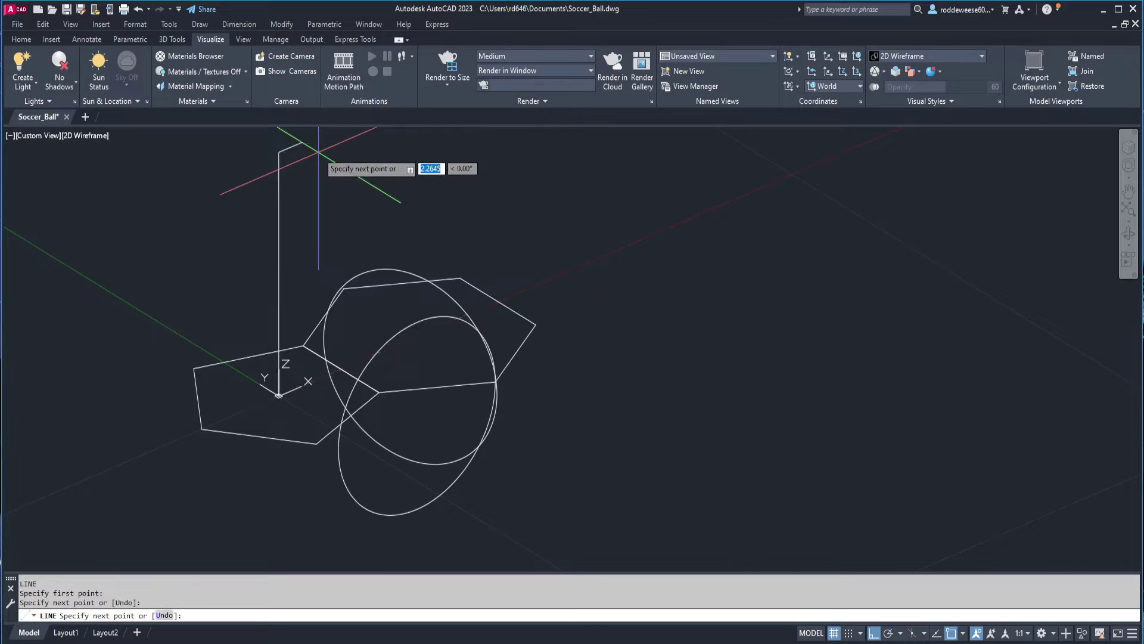
key("Return")
- Draw a second vertical line straight up from the hexagon's centre
mouse_move(386, 221)
middle_mouse_down()
mouse_move(385, 245)
mouse_move(362, 254)
middle_mouse_up()
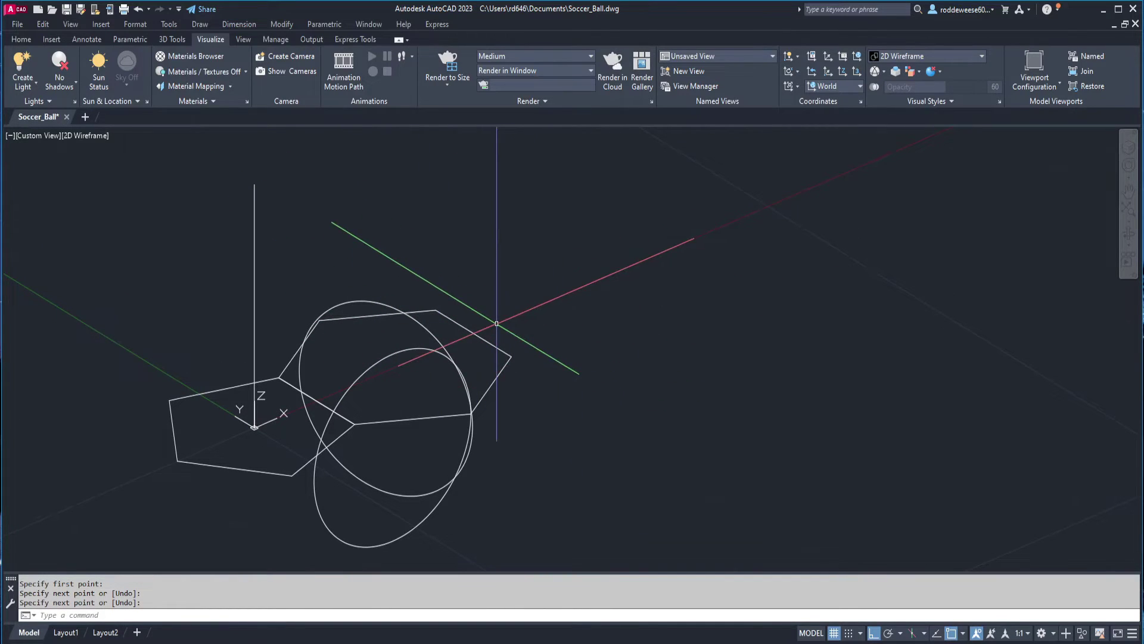
type("L")
key("Return")
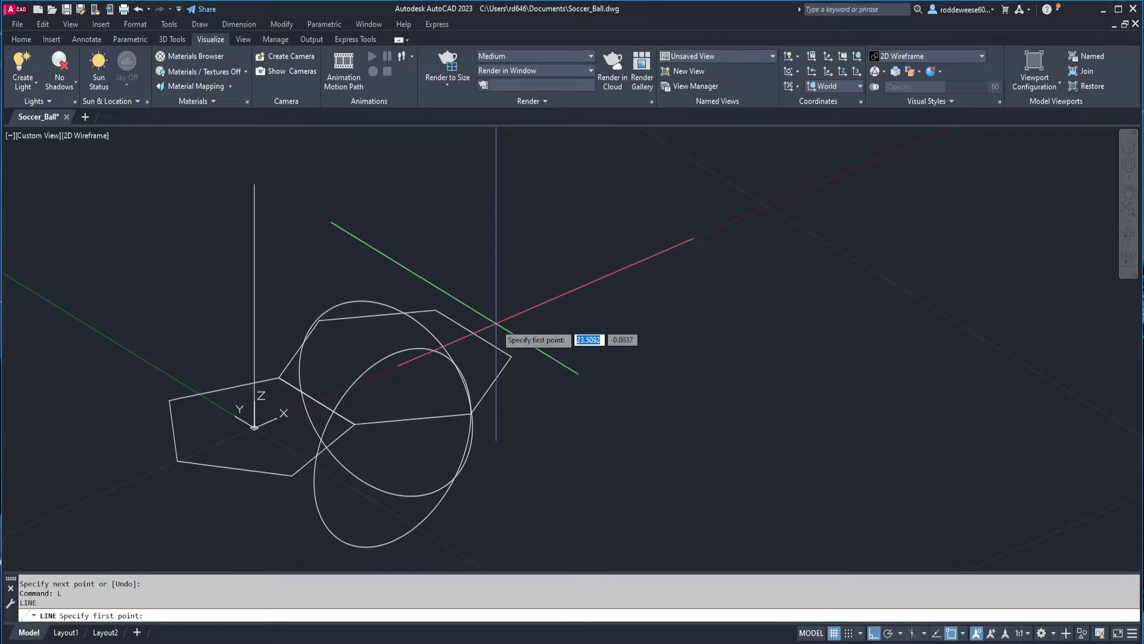
left_click(395, 367)
scroll(433, 228, "down", 1)
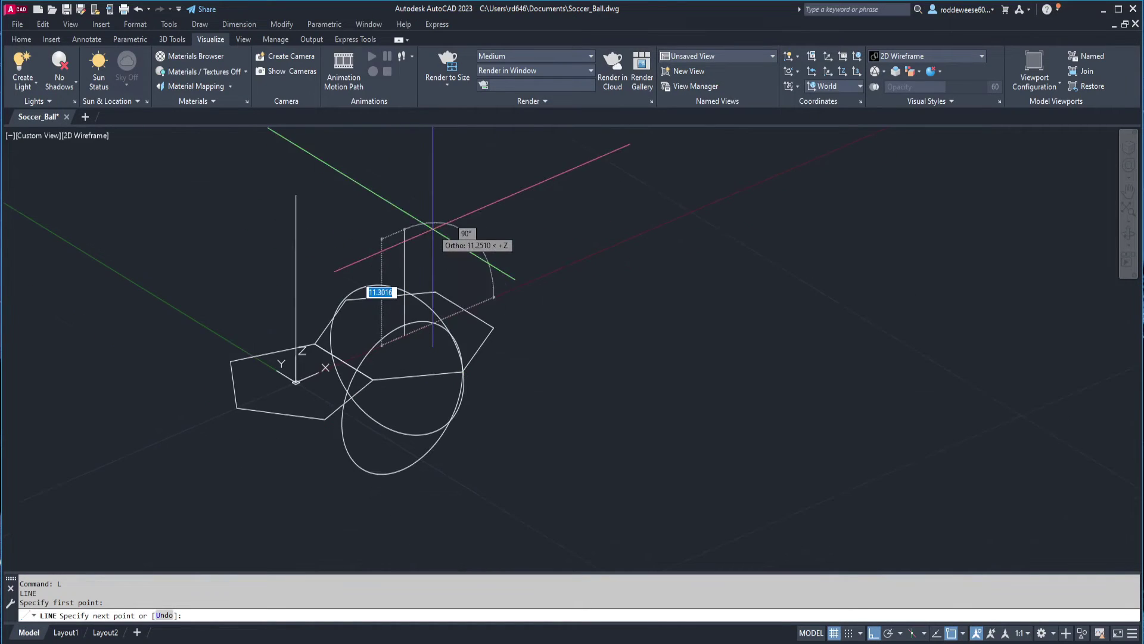
left_click(422, 149)
middle_click_drag(450, 186, 468, 245)
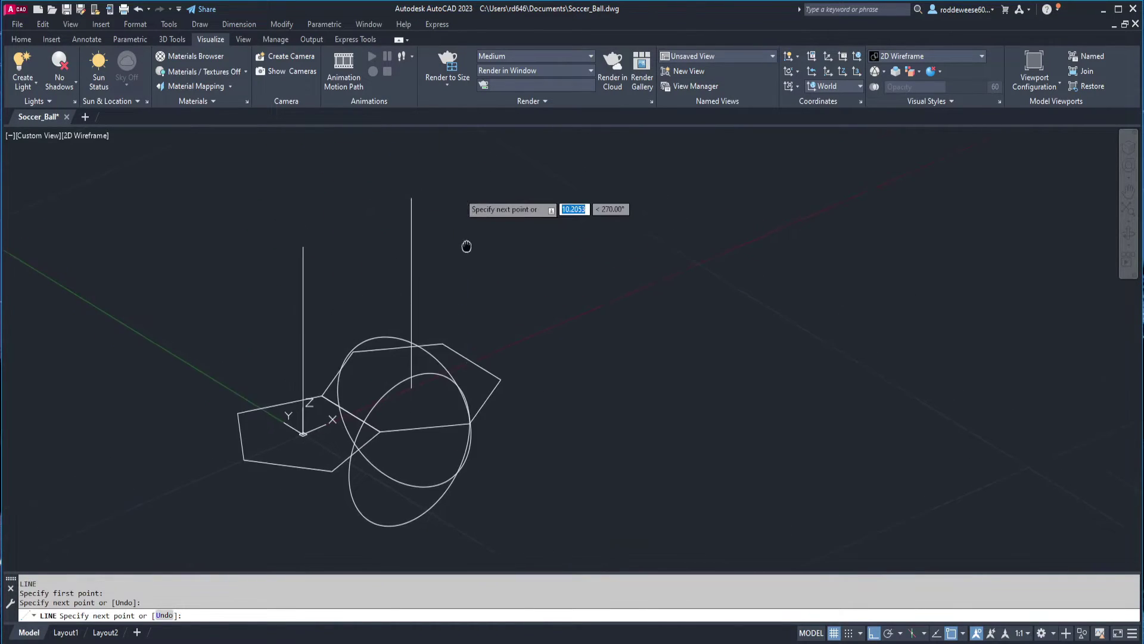
key("Return")
middle_click_drag(534, 262, 536, 288, "shift")
scroll(507, 286, "up", 2)
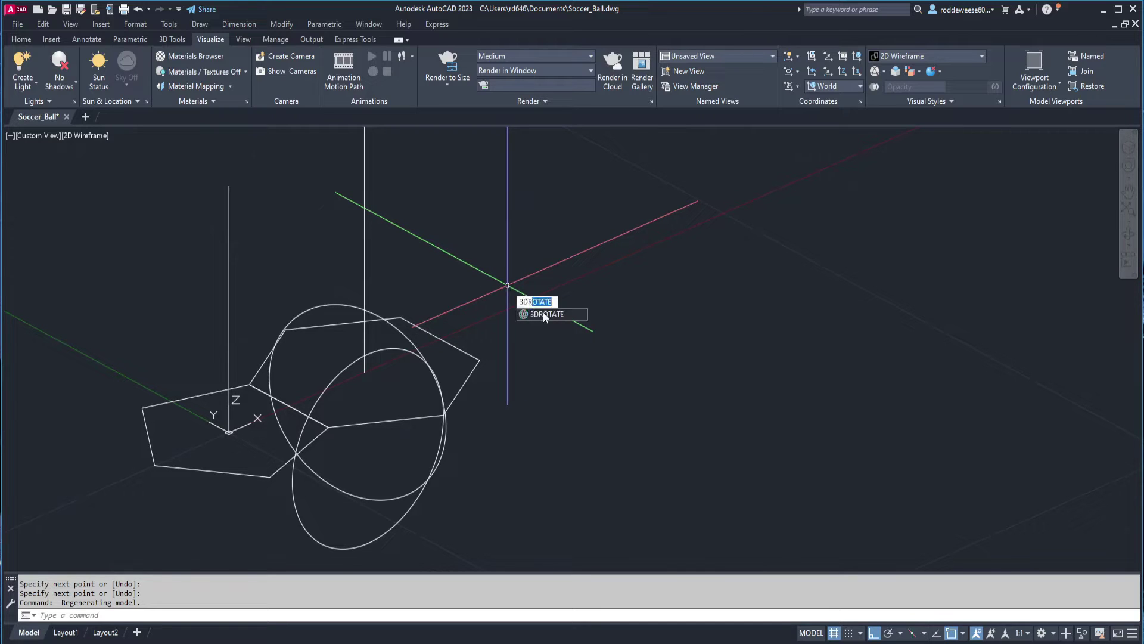
- 3D-rotate the hexagon and its vertical line upward about the shared-edge midpoint
left_click(546, 314)
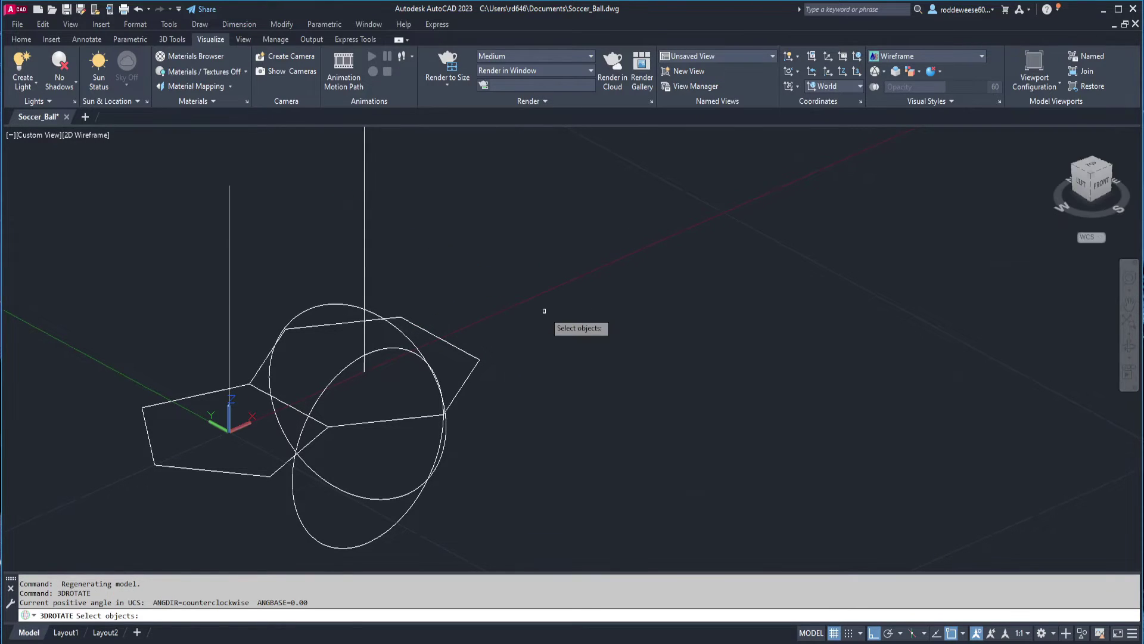
left_click(413, 322)
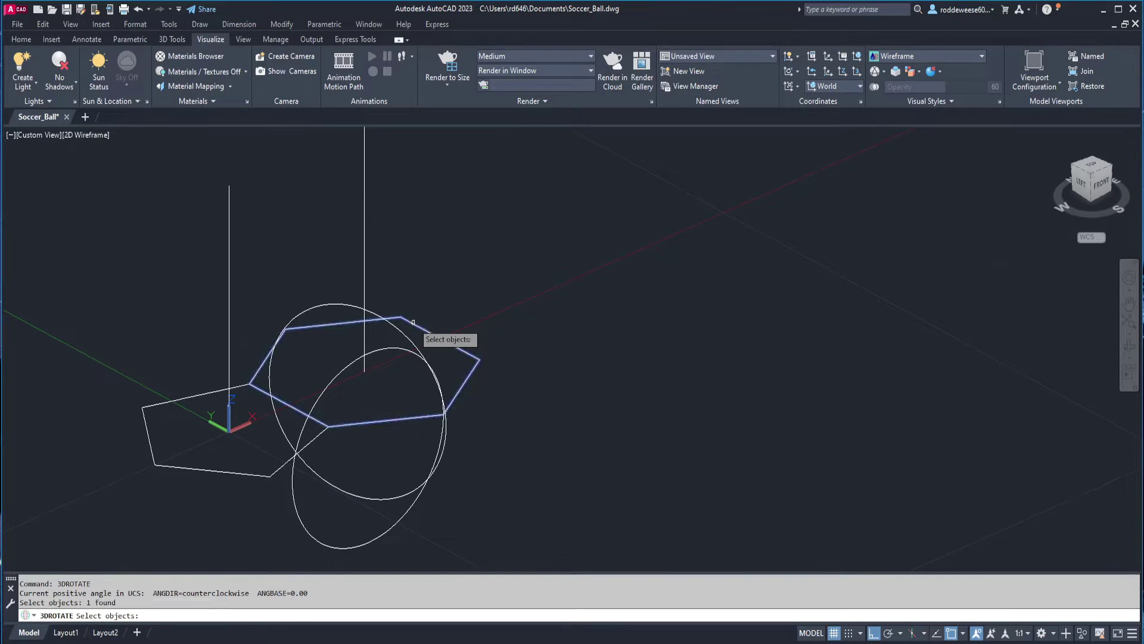
left_click(365, 192)
key("Return")
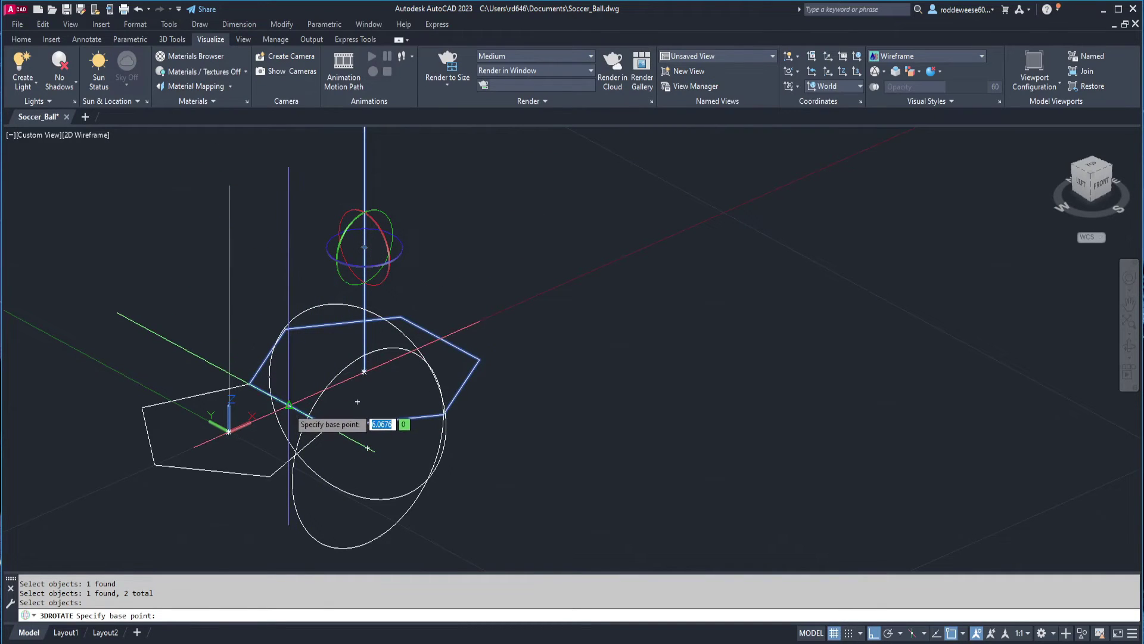
left_click(290, 406)
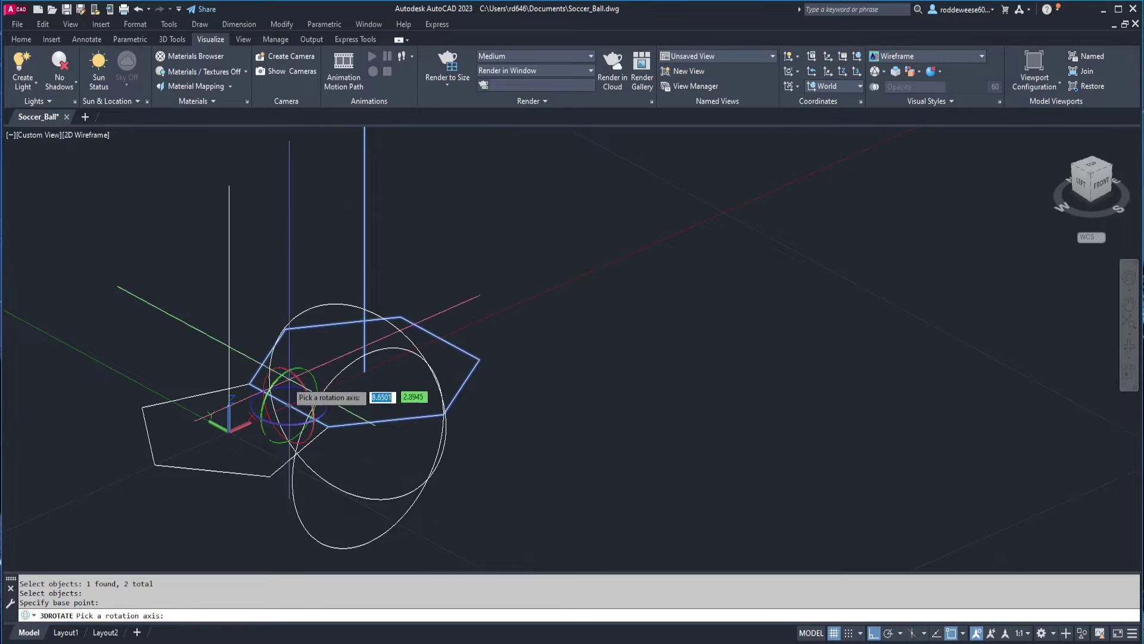
left_click(307, 374)
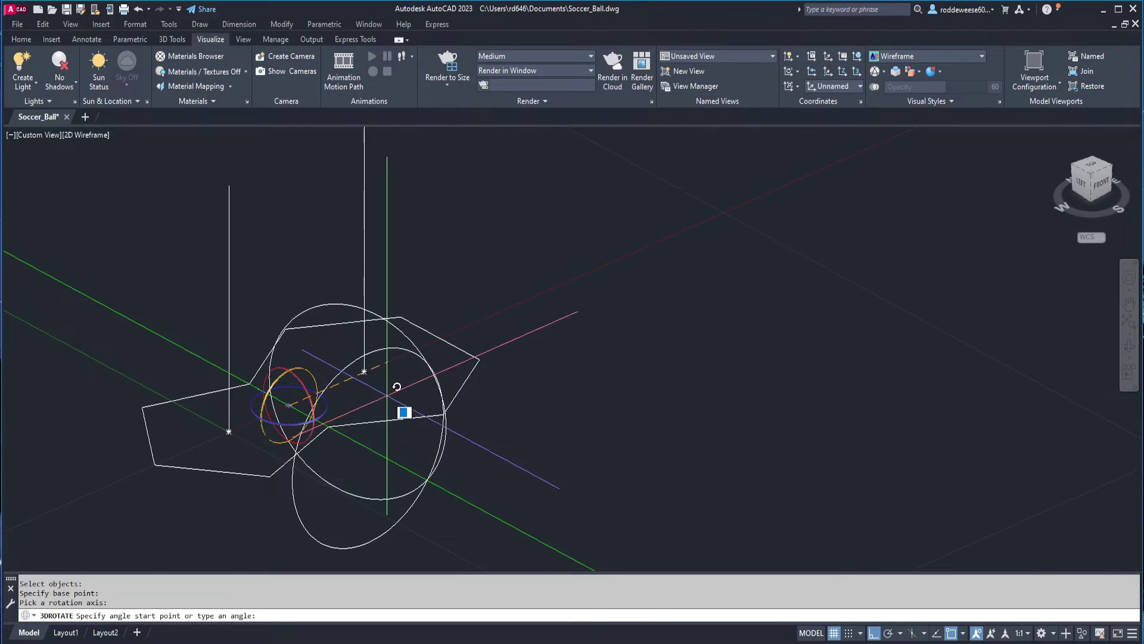
middle_click_drag(394, 386, 387, 414, "shift")
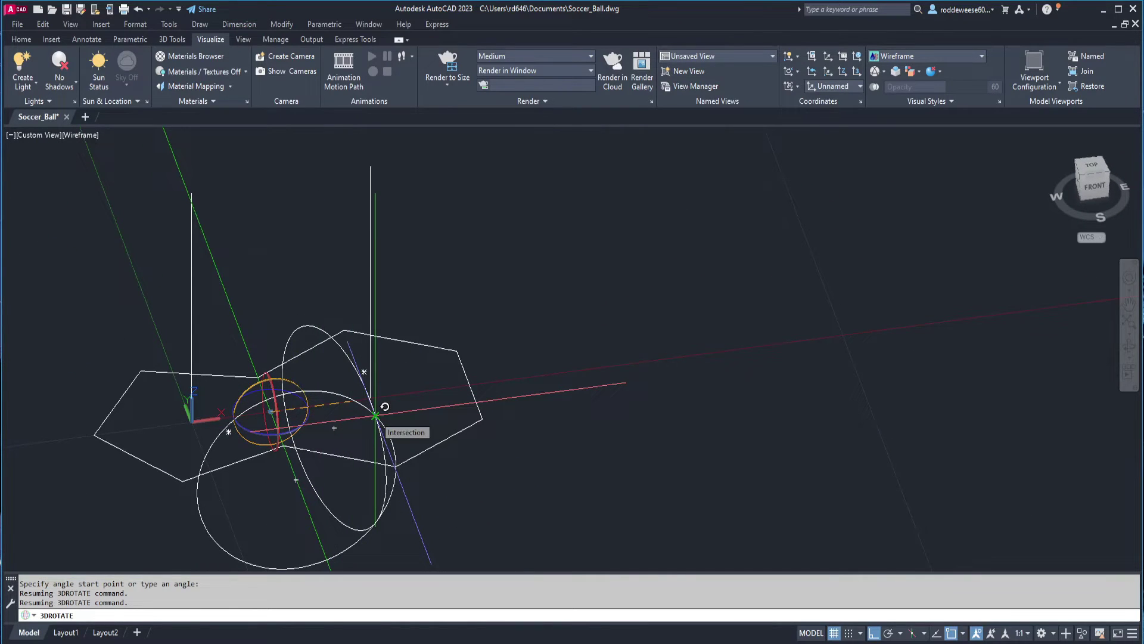
key("Escape")
middle_click_drag(385, 407, 548, 384, "shift")
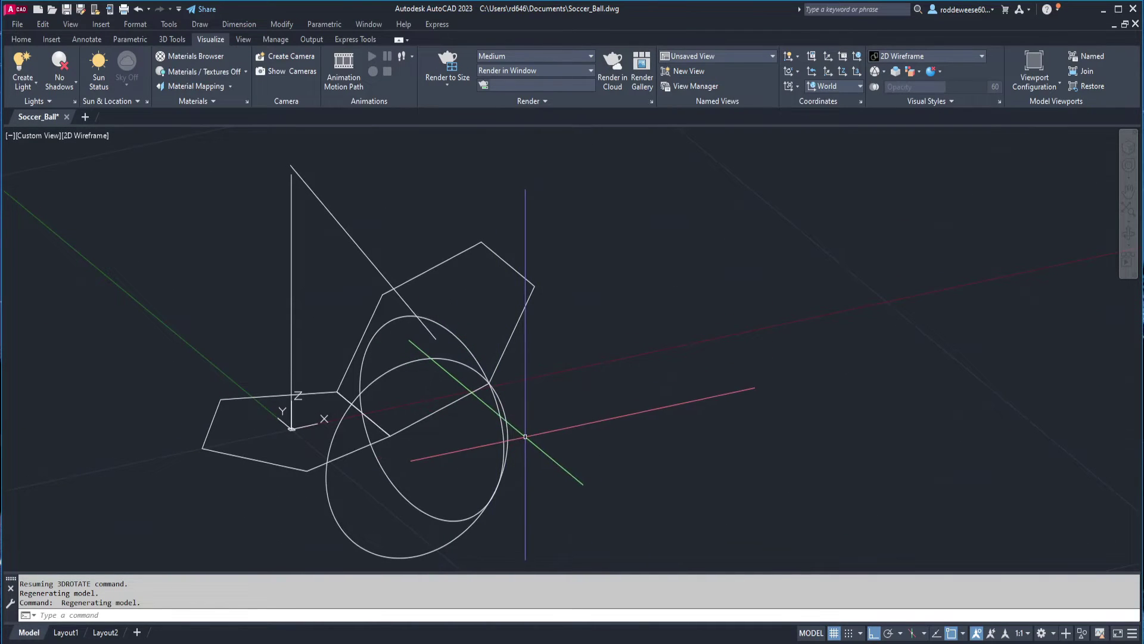
- Erase the two construction circles
key("Return")
left_click(522, 457)
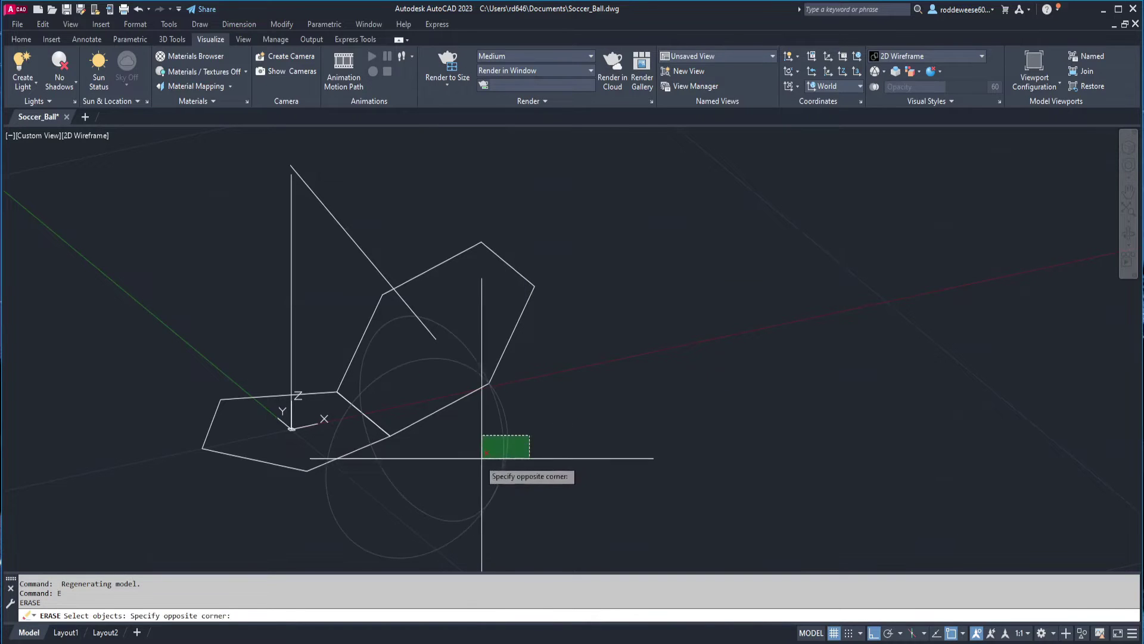
left_click(498, 479)
mouse_move(546, 380)
middle_mouse_down()
mouse_move(557, 435)
mouse_move(501, 365)
mouse_move(477, 363)
mouse_move(340, 256)
middle_mouse_up()
key("Return")
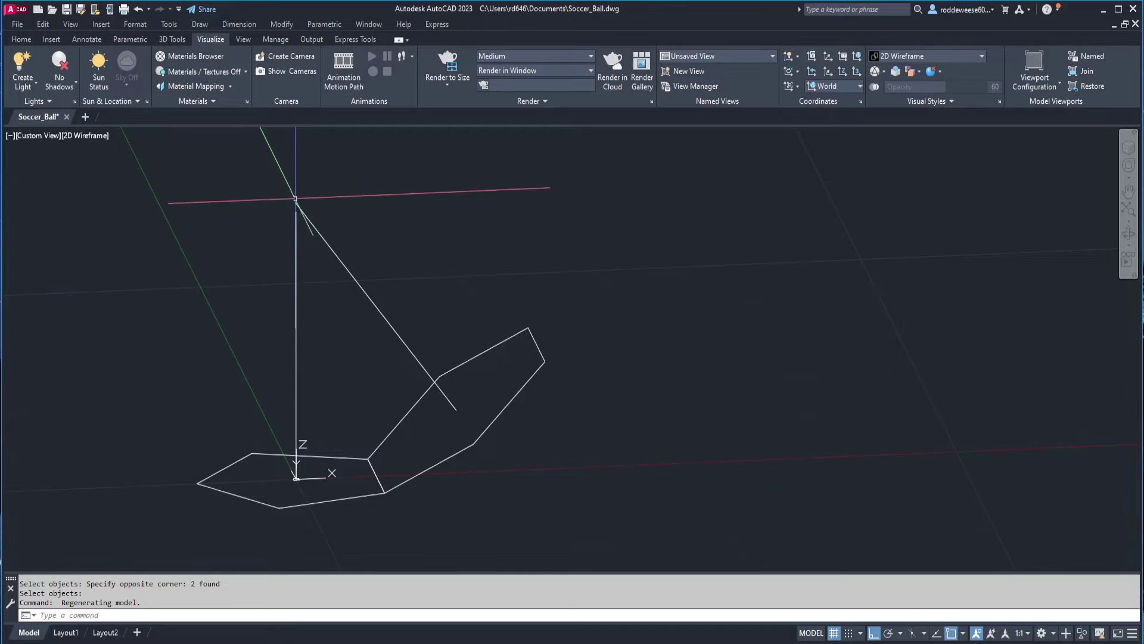
middle_click_drag(351, 256, 375, 263, "shift")
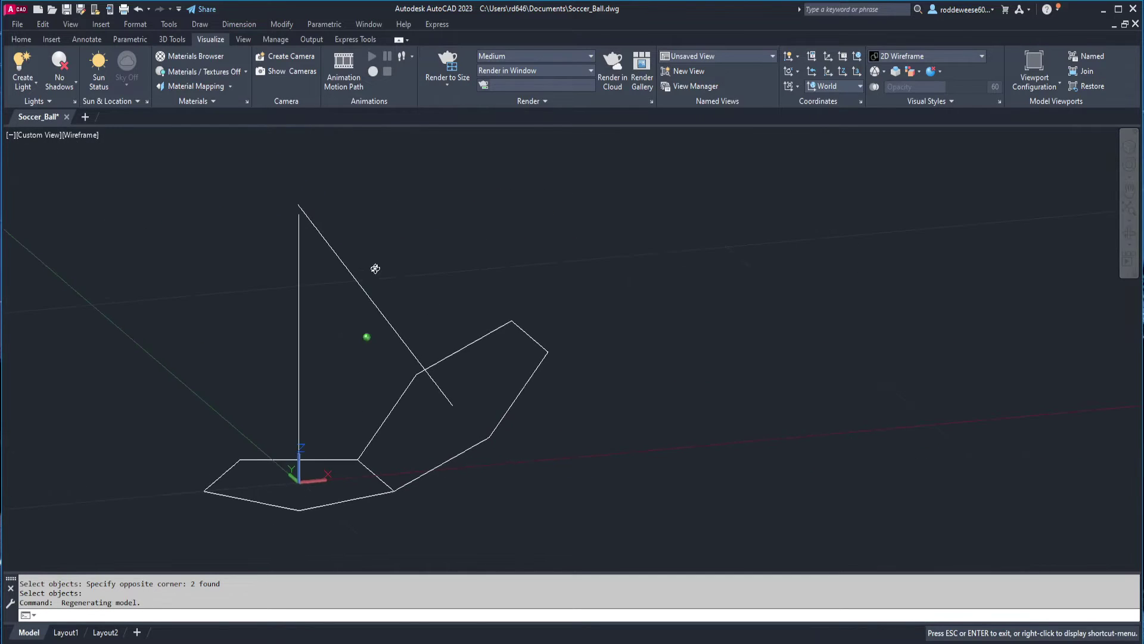
- Set the UCS to Front and stretch the pentagon's vertical line upward with its top grip
left_click(860, 87)
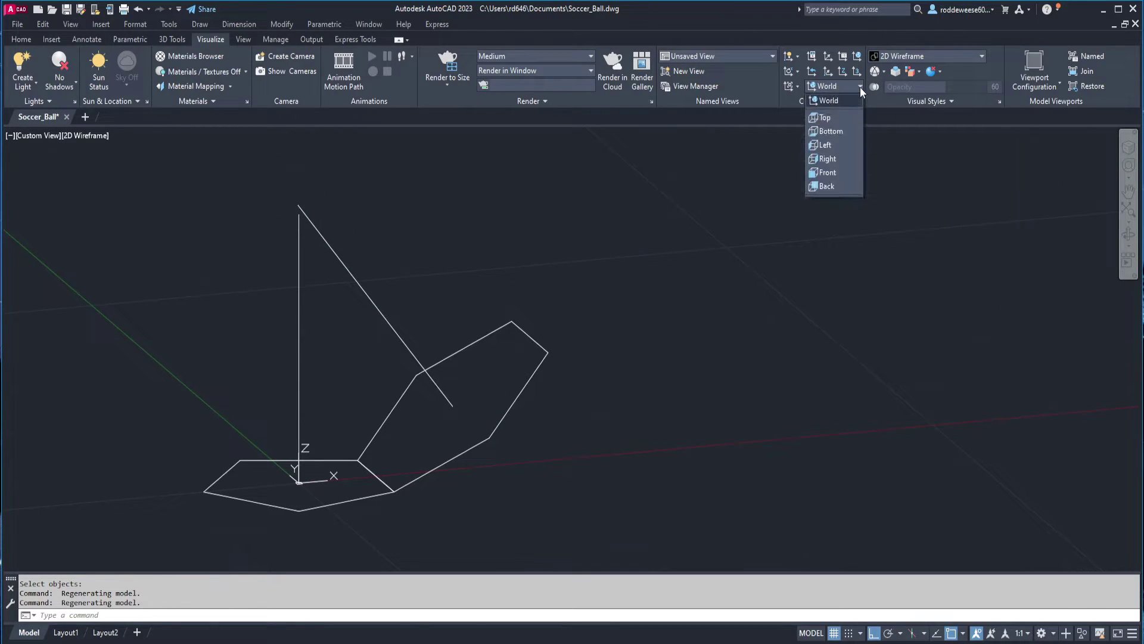
left_click(827, 173)
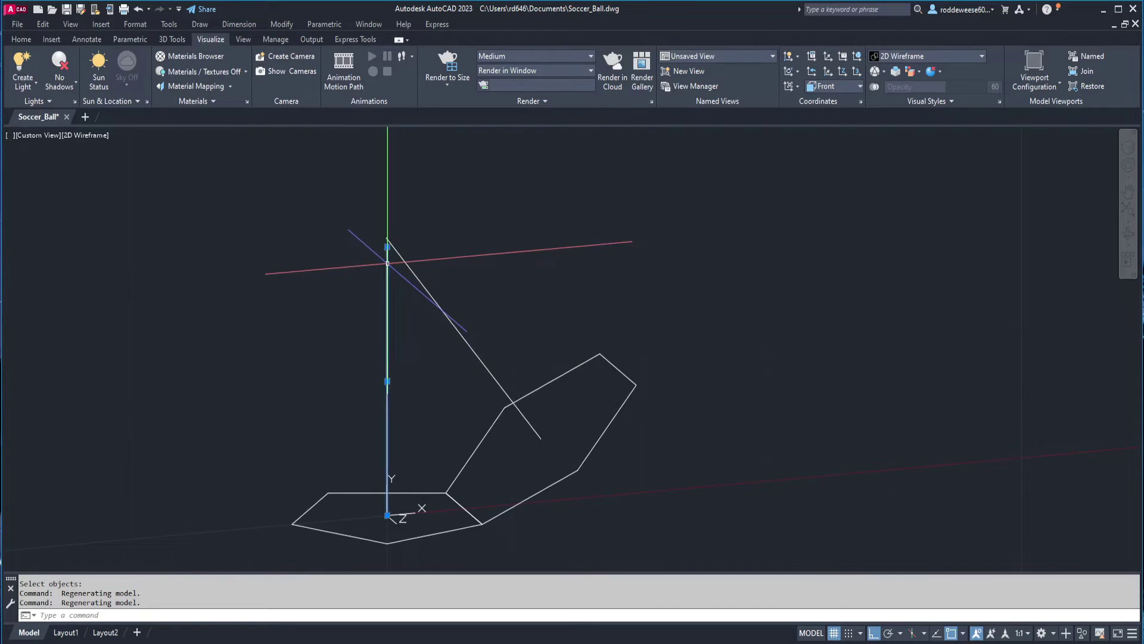
left_click(388, 246)
left_click(387, 168)
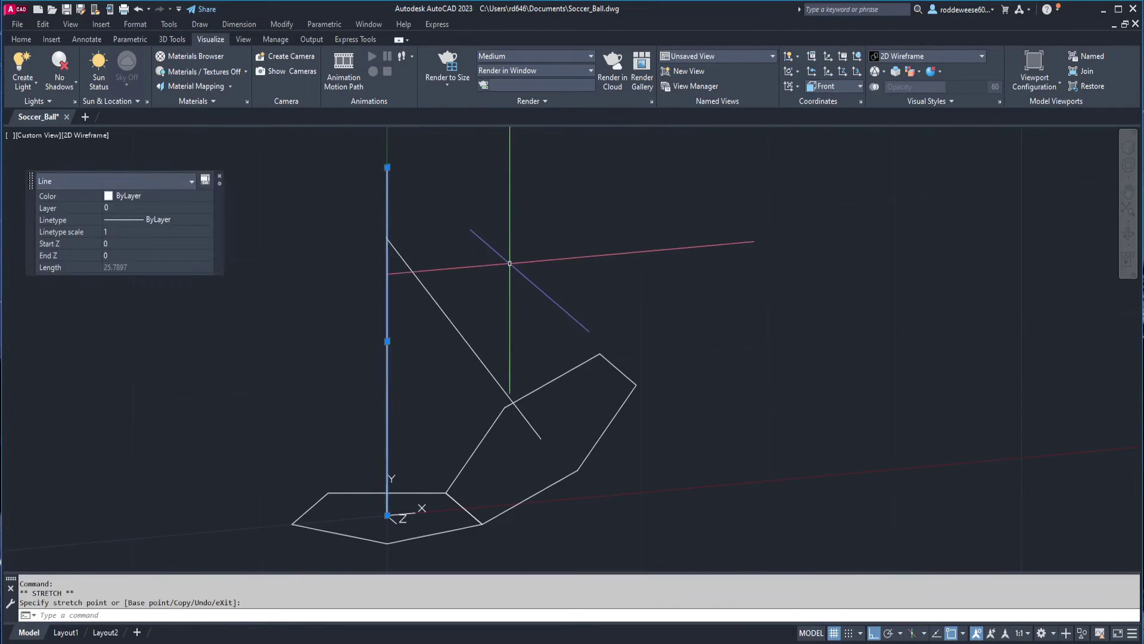
middle_click_drag(536, 242, 466, 288, "shift")
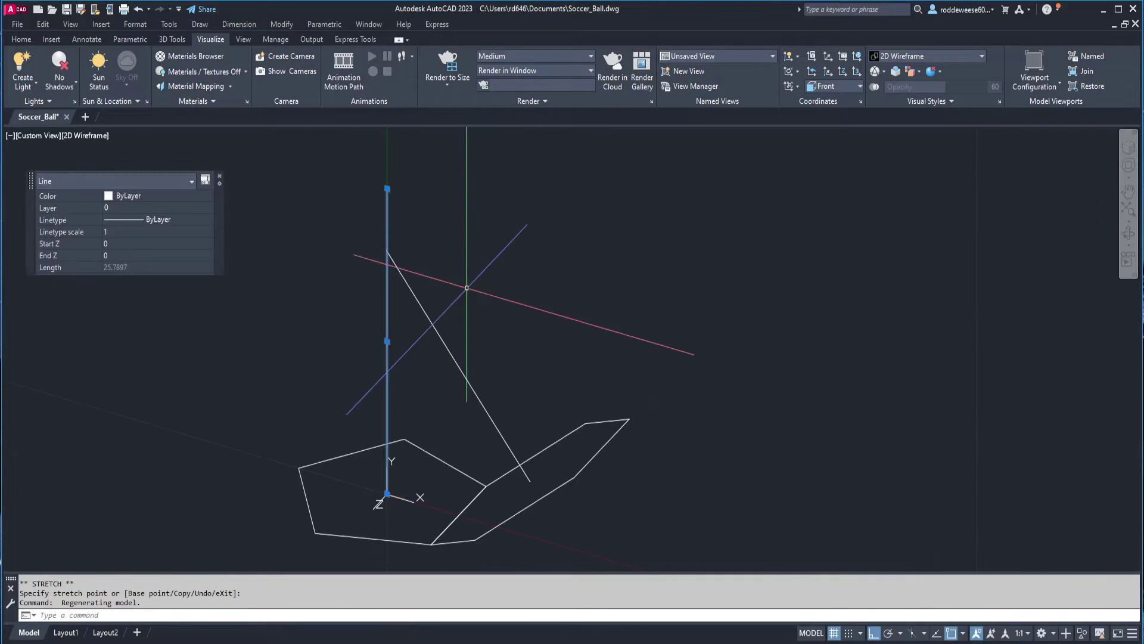
key("Escape")
scroll(467, 288, "up", 3)
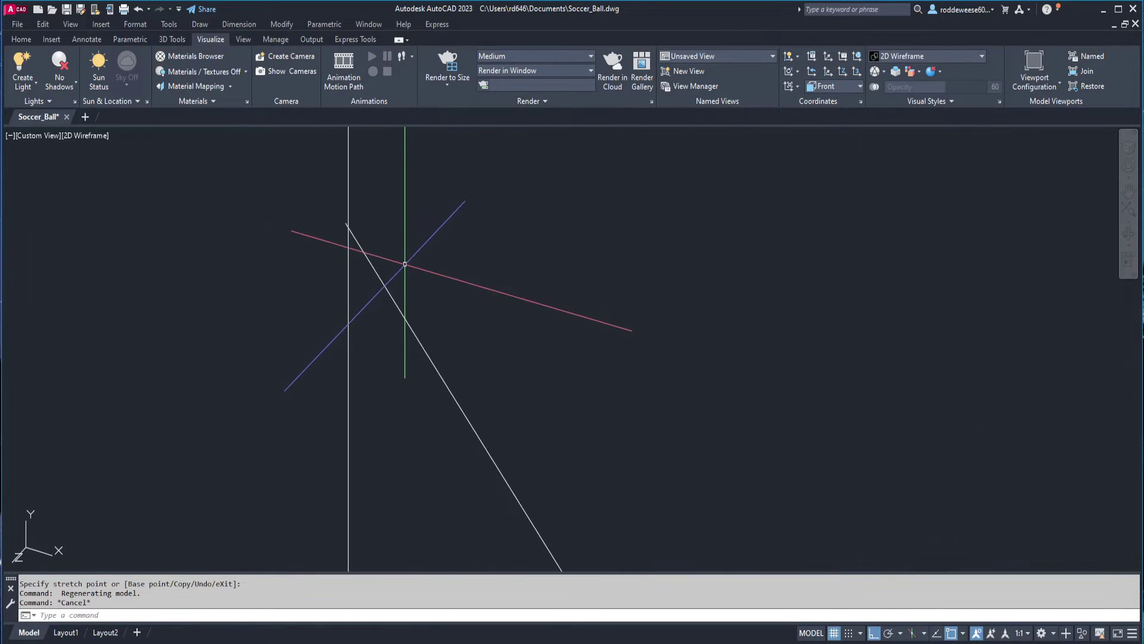
- Trim the vertical line at the hexagon's tilted line so both meet at one apex
type("tr")
key("Return")
left_click(403, 236)
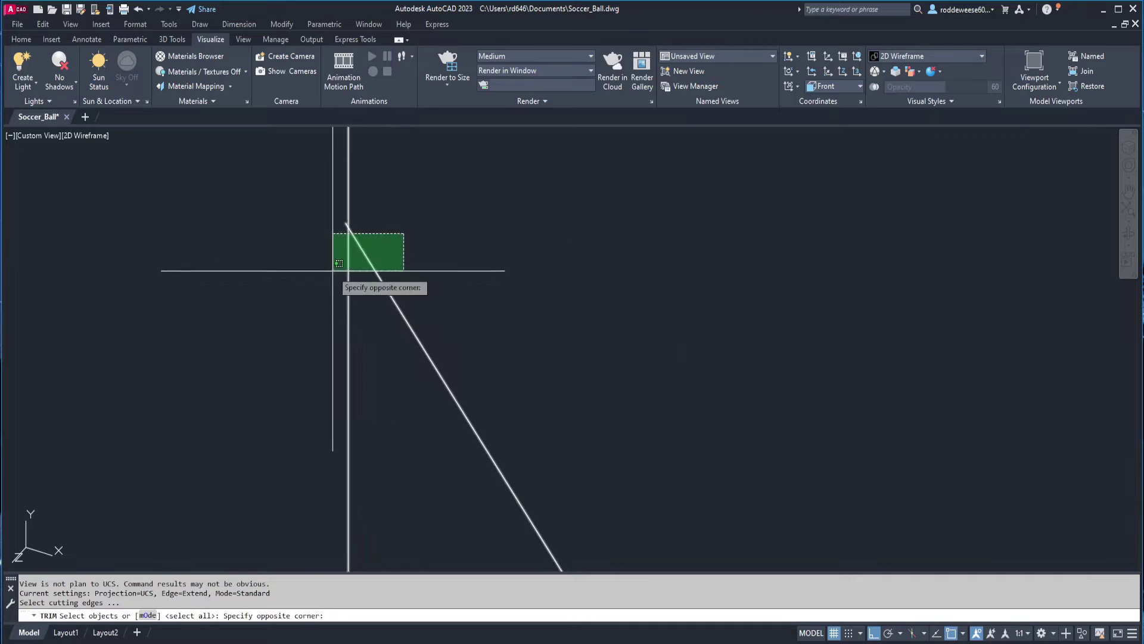
left_click(345, 274)
key("Return")
left_click(348, 209)
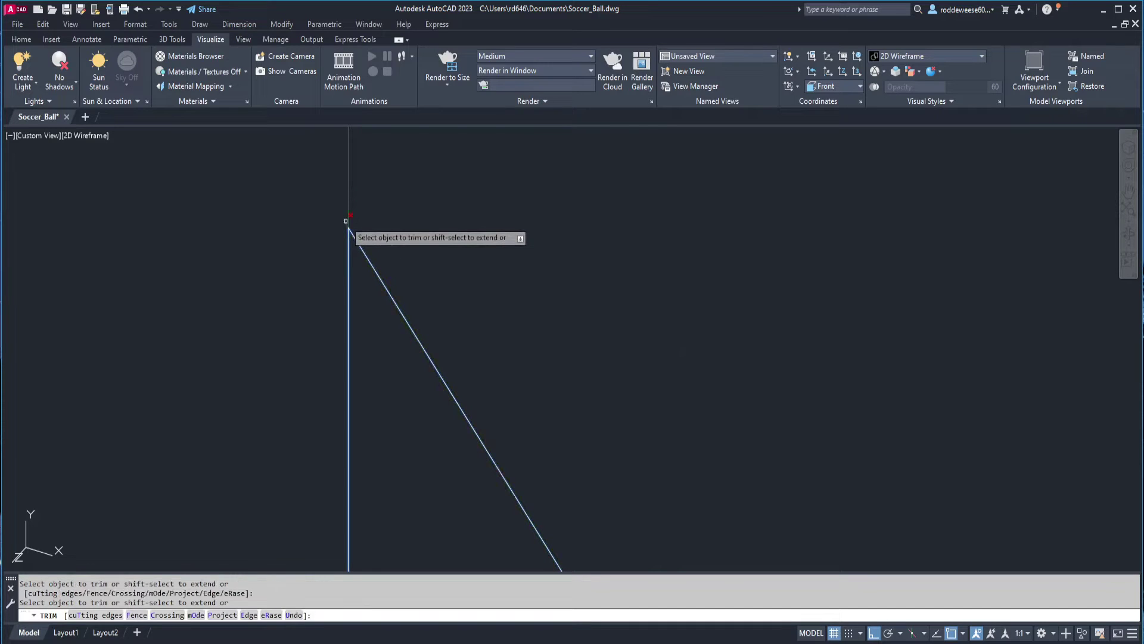
mouse_move(345, 223)
middle_mouse_down("shift")
mouse_move(495, 324)
mouse_move(628, 279)
mouse_move(605, 313)
mouse_move(713, 276)
middle_mouse_up("shift")
key("Escape")
key("Escape")
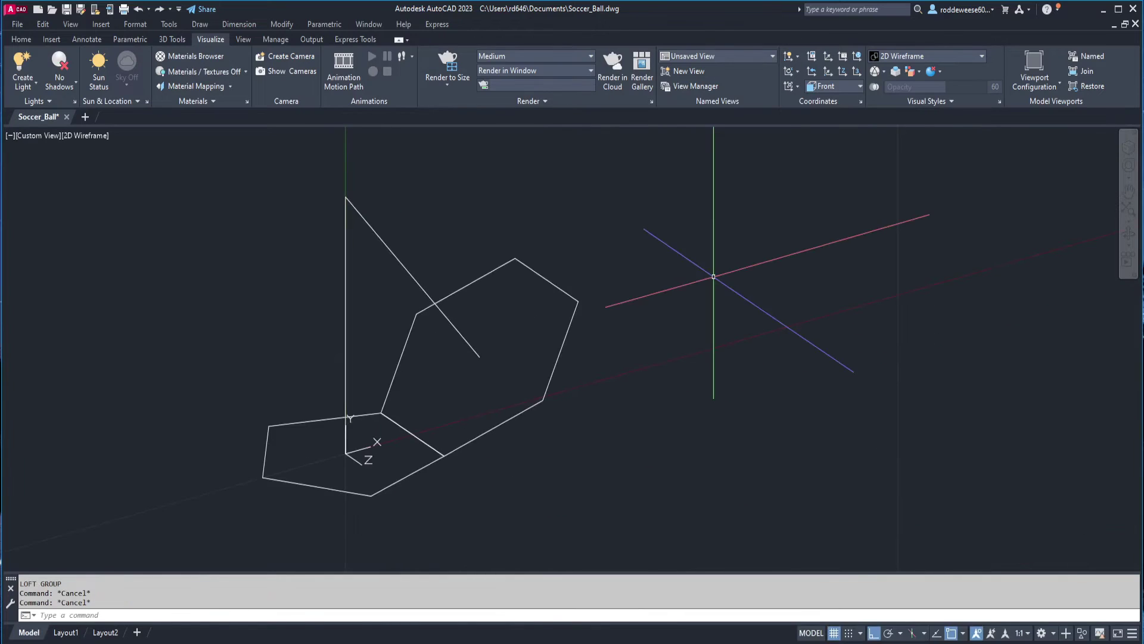
- Loft the hexagon to the apex point with Ruled surfaces, forming a hexagonal pyramid
left_click(171, 38)
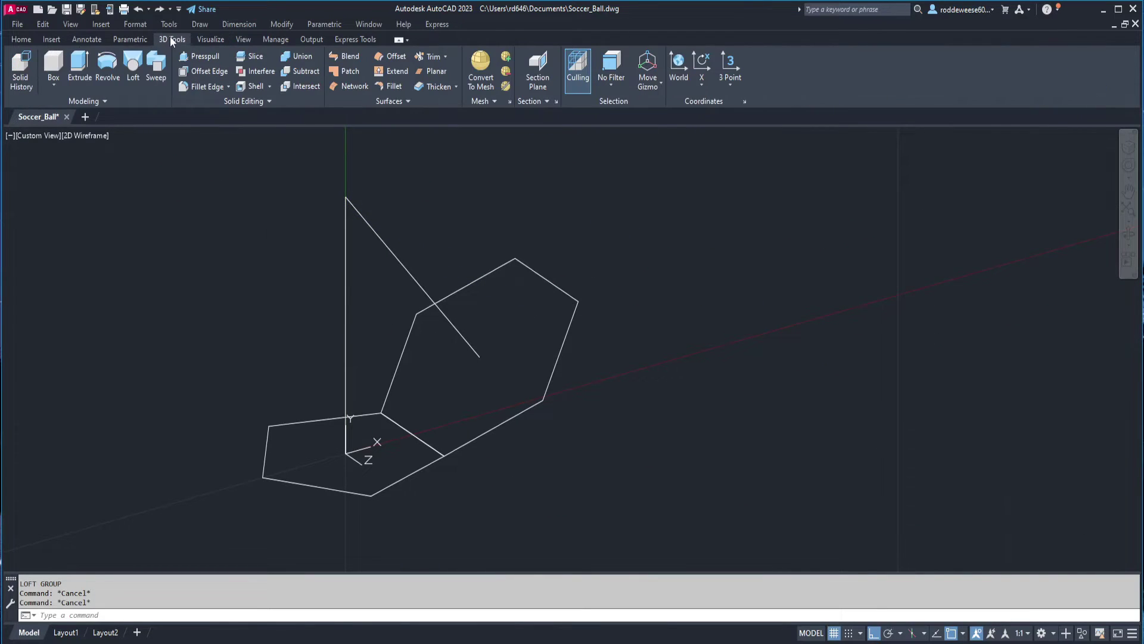
left_click(133, 65)
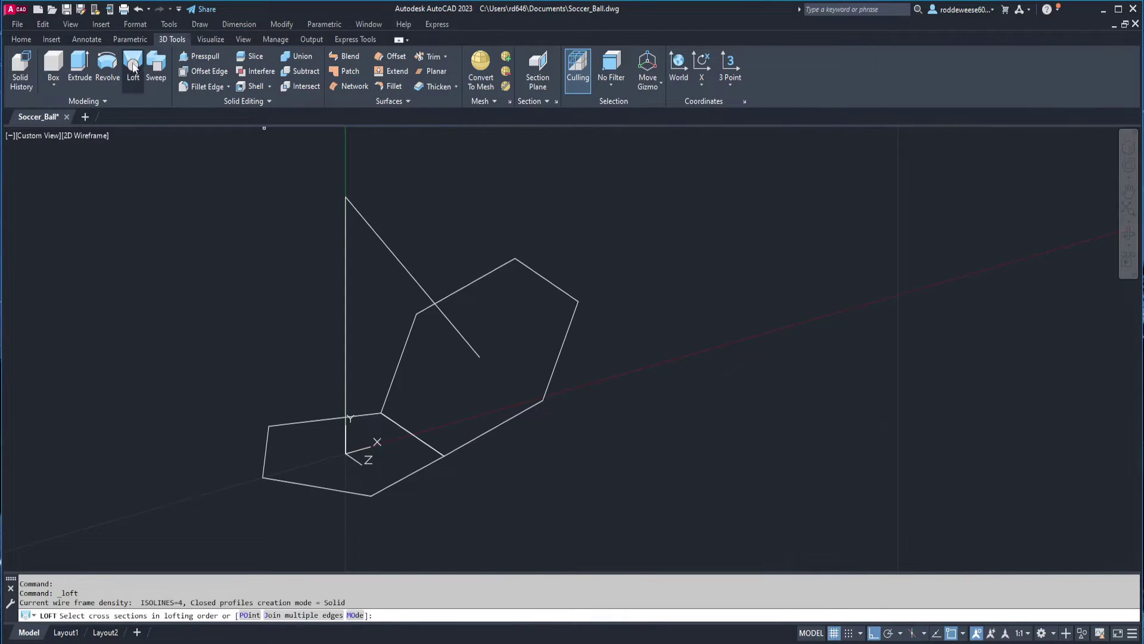
left_click(529, 266)
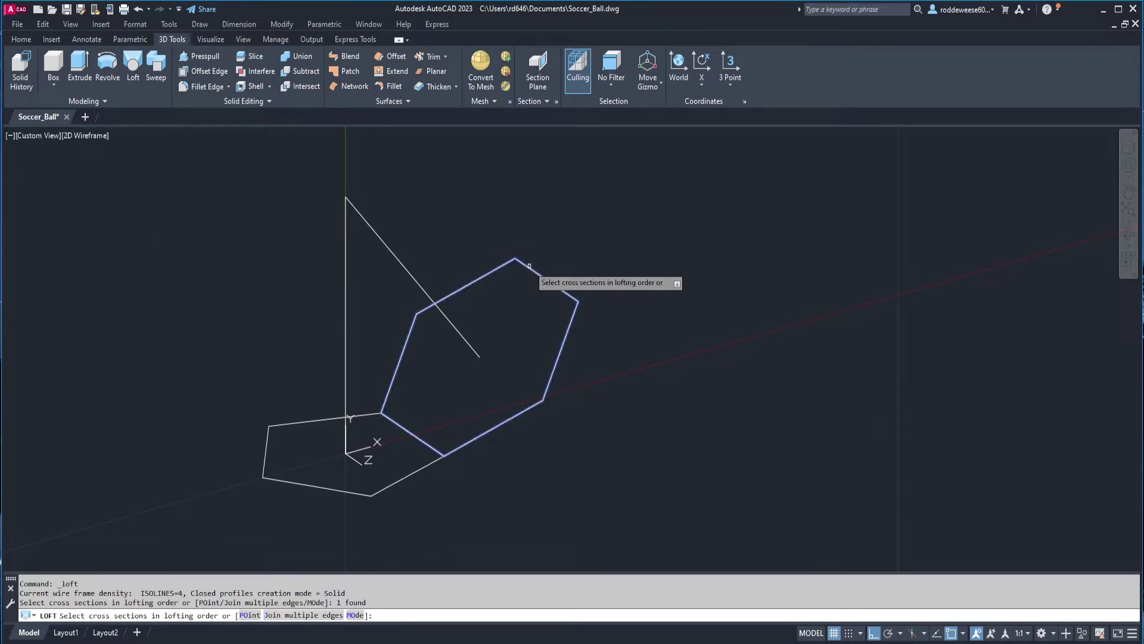
left_click(251, 620)
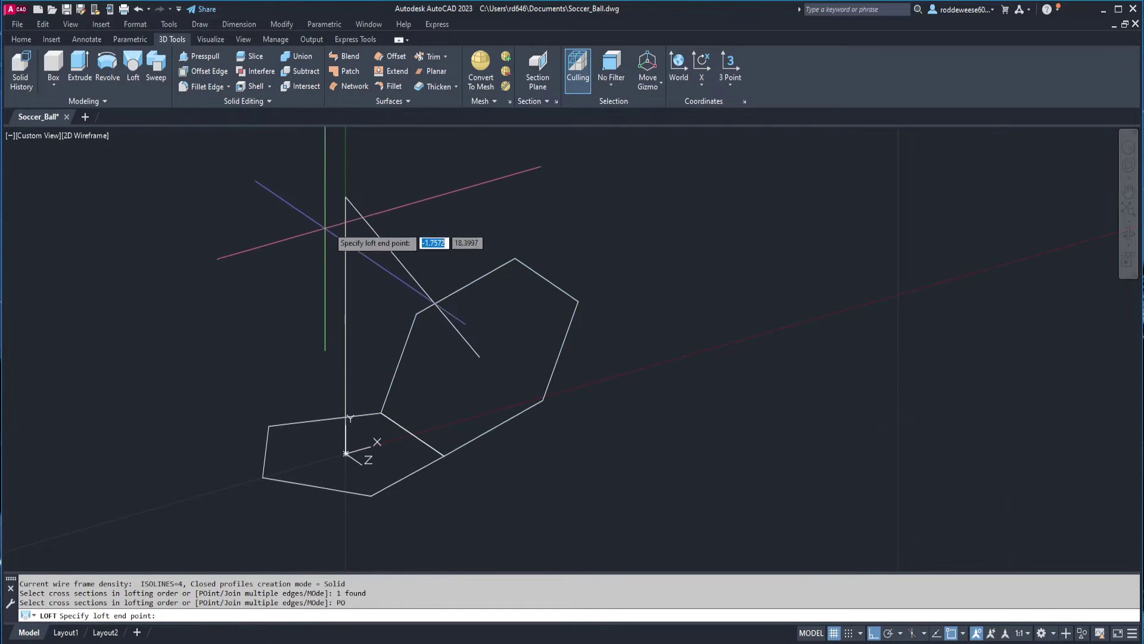
left_click(346, 197)
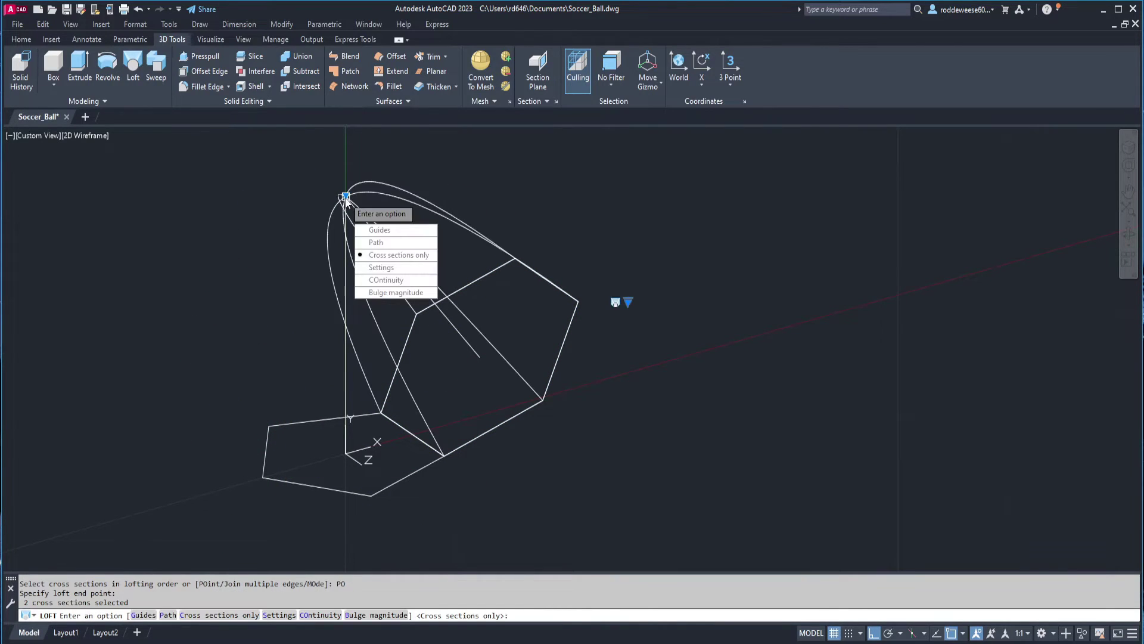
left_click(386, 270)
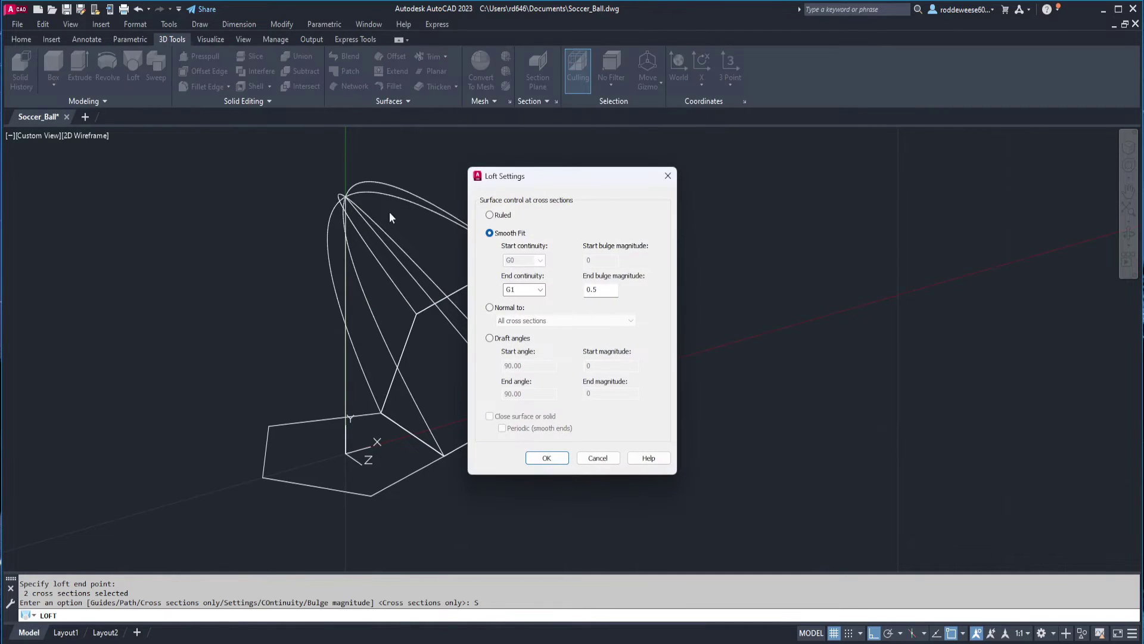
left_click(491, 216)
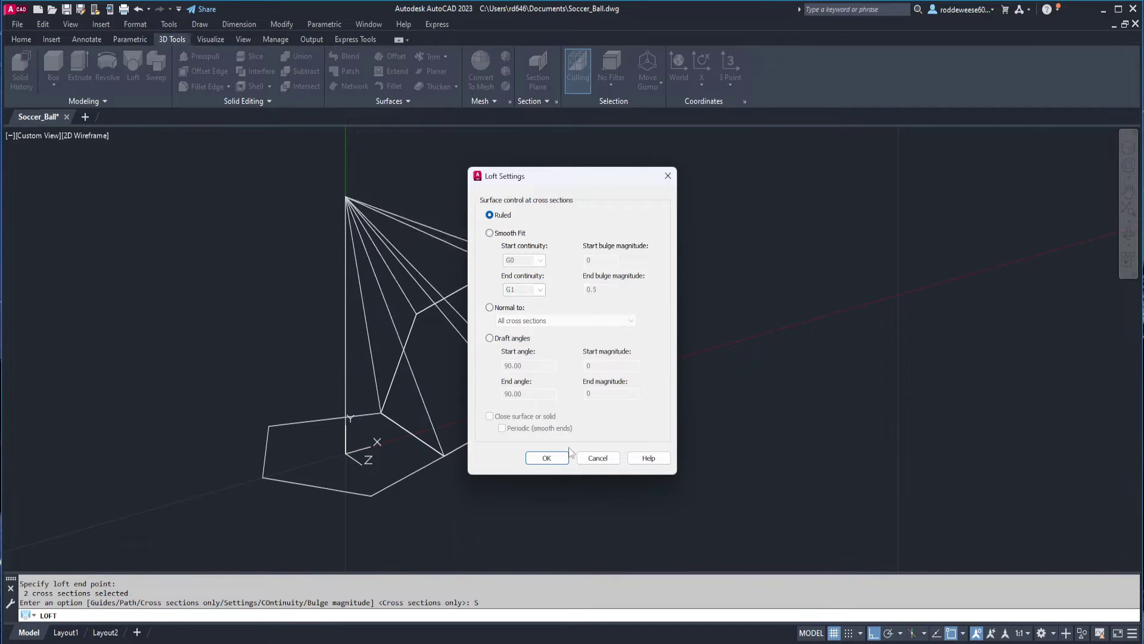
left_click(554, 460)
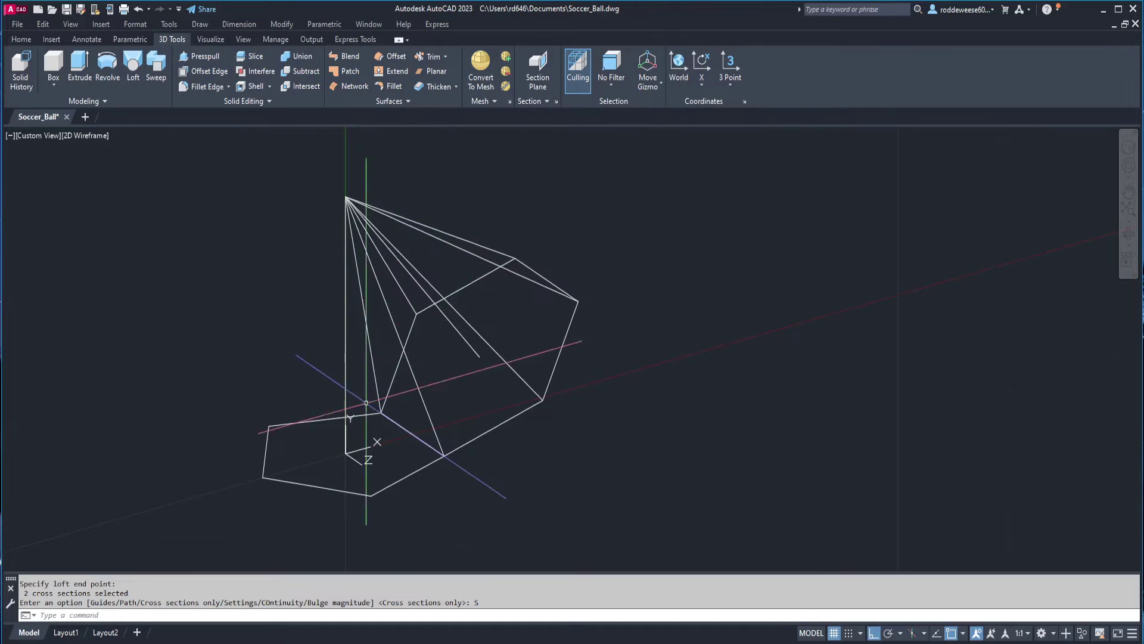
left_click(133, 66)
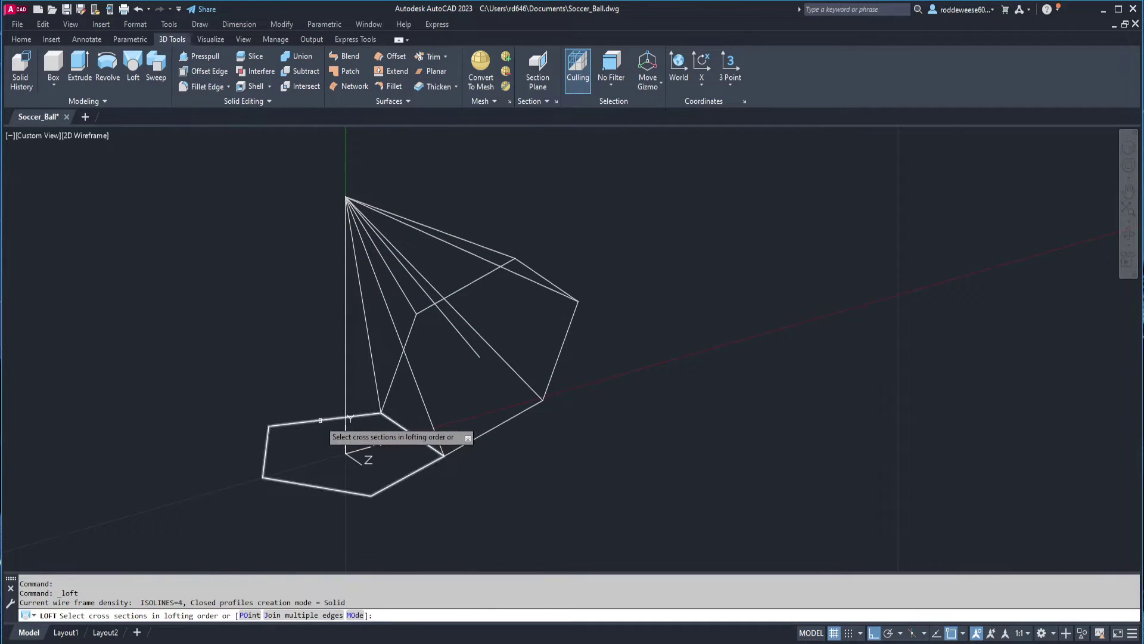
- Loft the pentagon to the same apex point with Ruled surfaces, forming a second pyramid
left_click(320, 420)
left_click(249, 616)
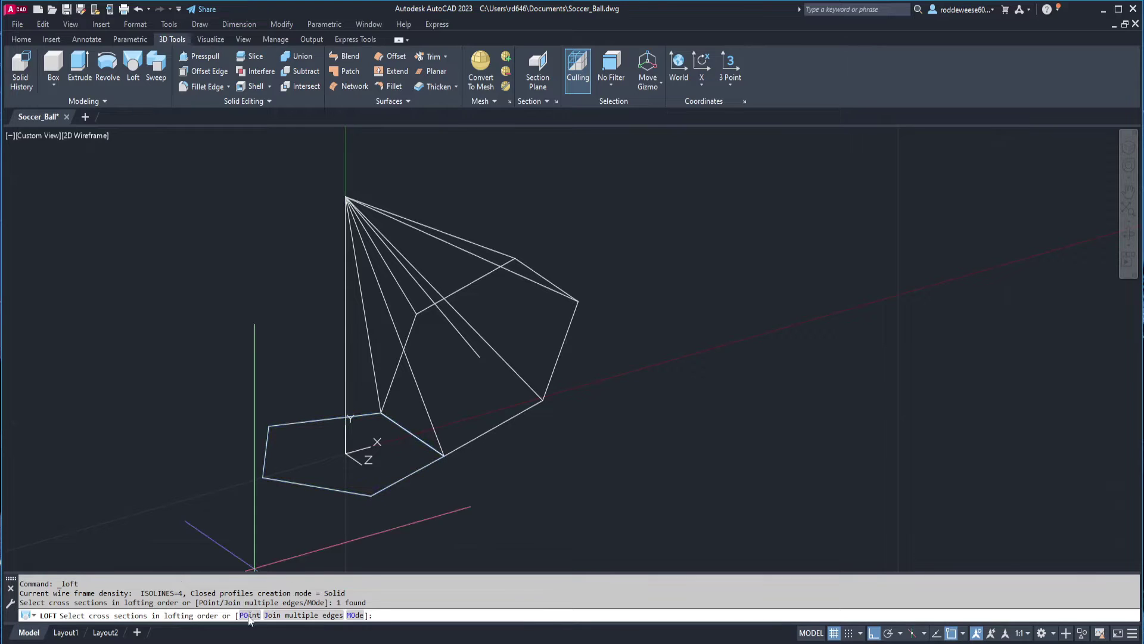
left_click(346, 197)
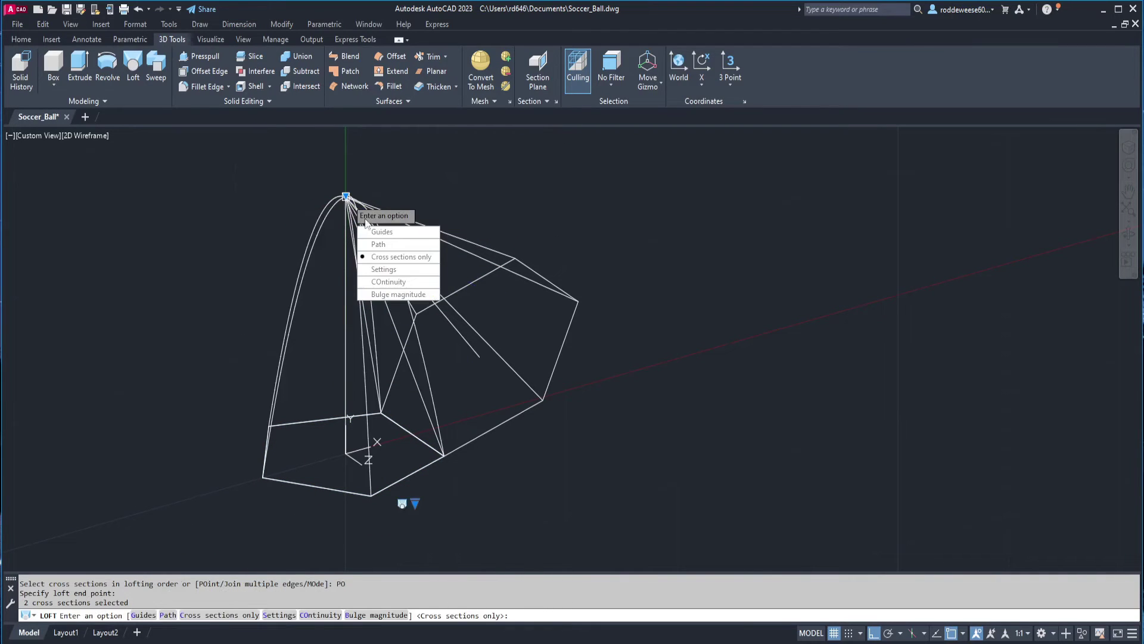
left_click(384, 270)
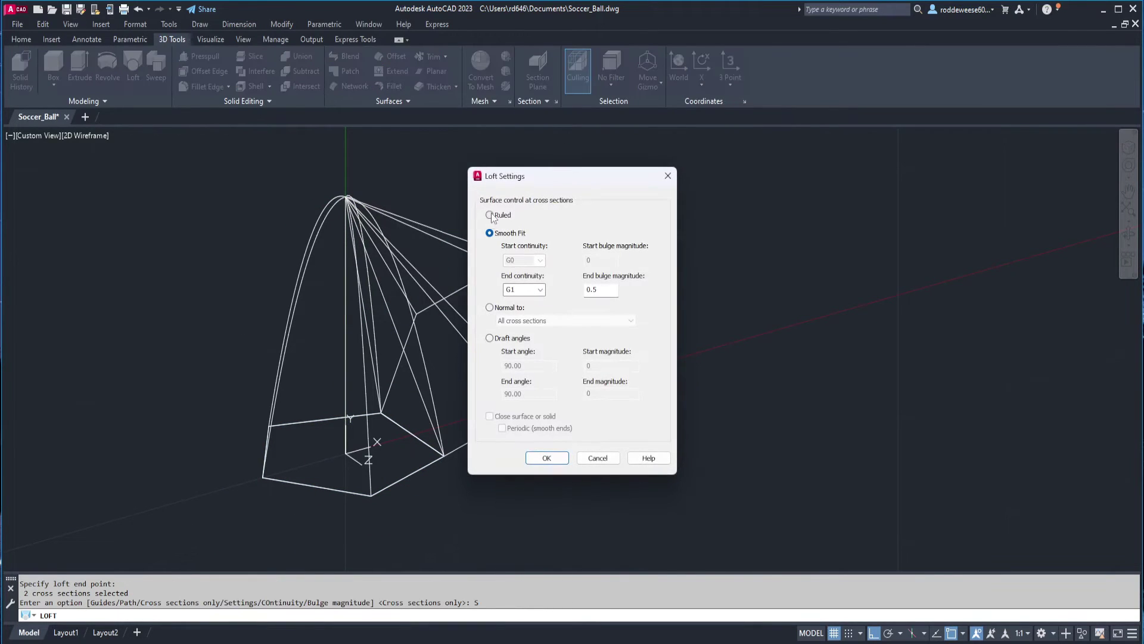
left_click(490, 215)
left_click(546, 458)
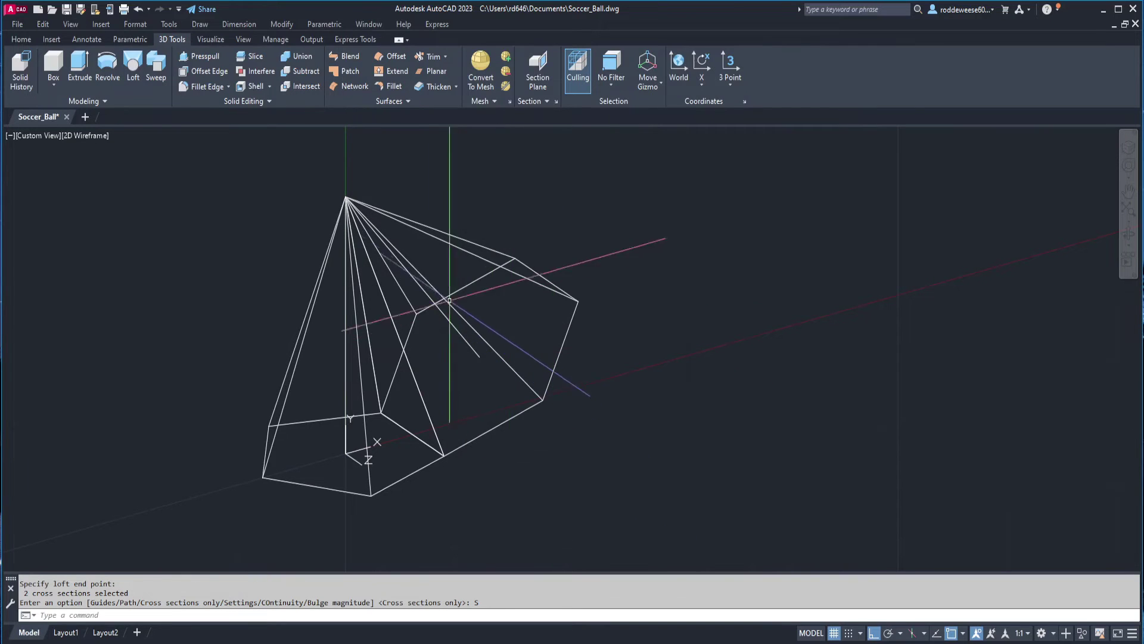
middle_click_drag(441, 281, 464, 307, "shift")
key("Escape")
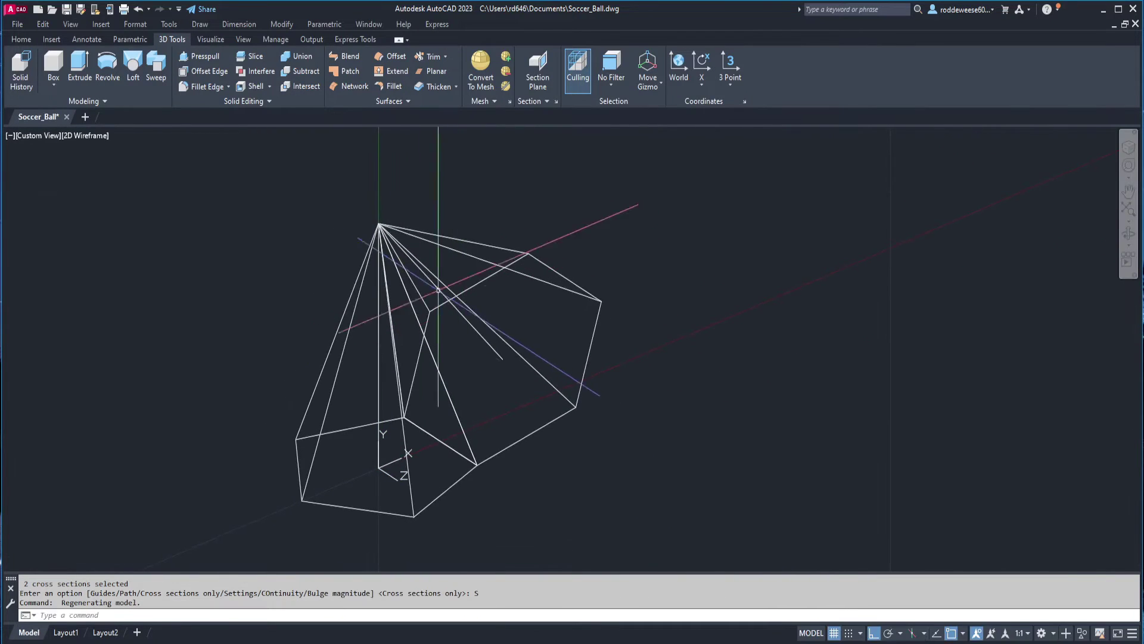
left_click(90, 137)
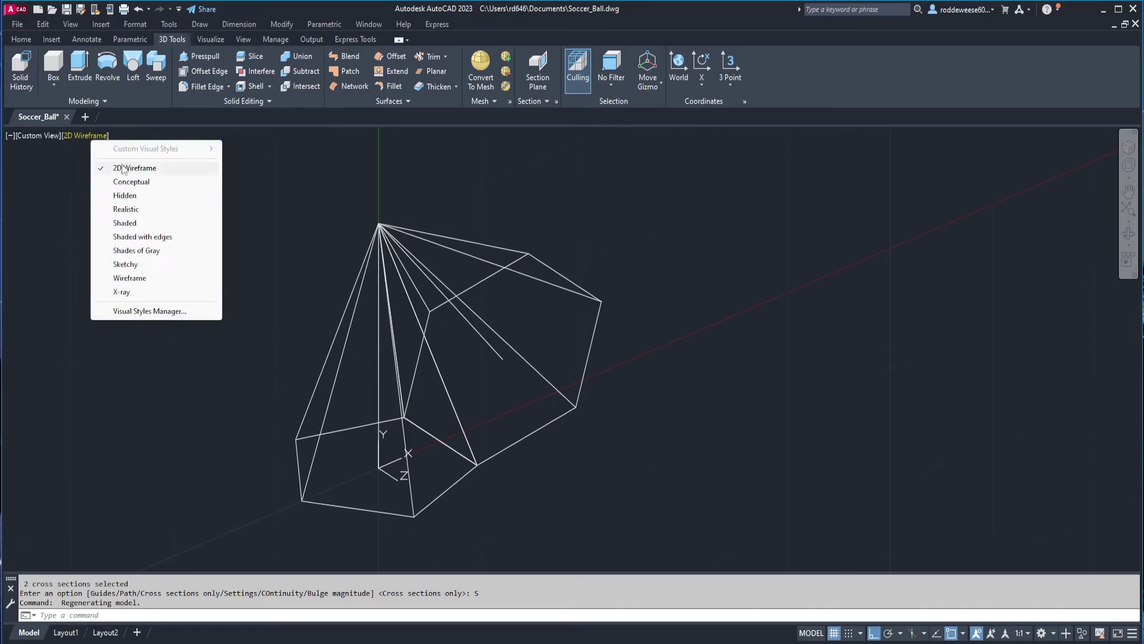
left_click(134, 212)
mouse_move(417, 232)
middle_mouse_down("shift")
mouse_move(457, 238)
mouse_move(358, 156)
mouse_move(235, 197)
mouse_move(184, 184)
mouse_move(319, 233)
mouse_move(531, 250)
mouse_move(592, 319)
mouse_move(767, 296)
mouse_move(626, 284)
mouse_move(560, 332)
mouse_move(507, 177)
mouse_move(556, 294)
mouse_move(576, 305)
middle_mouse_up("shift")
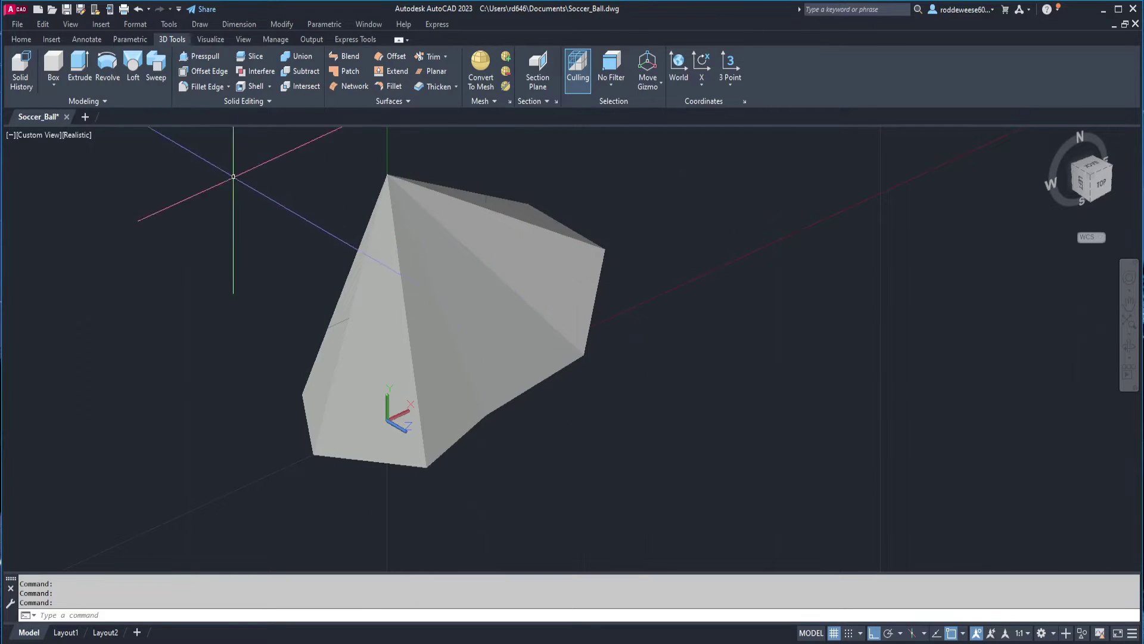
left_click(76, 135)
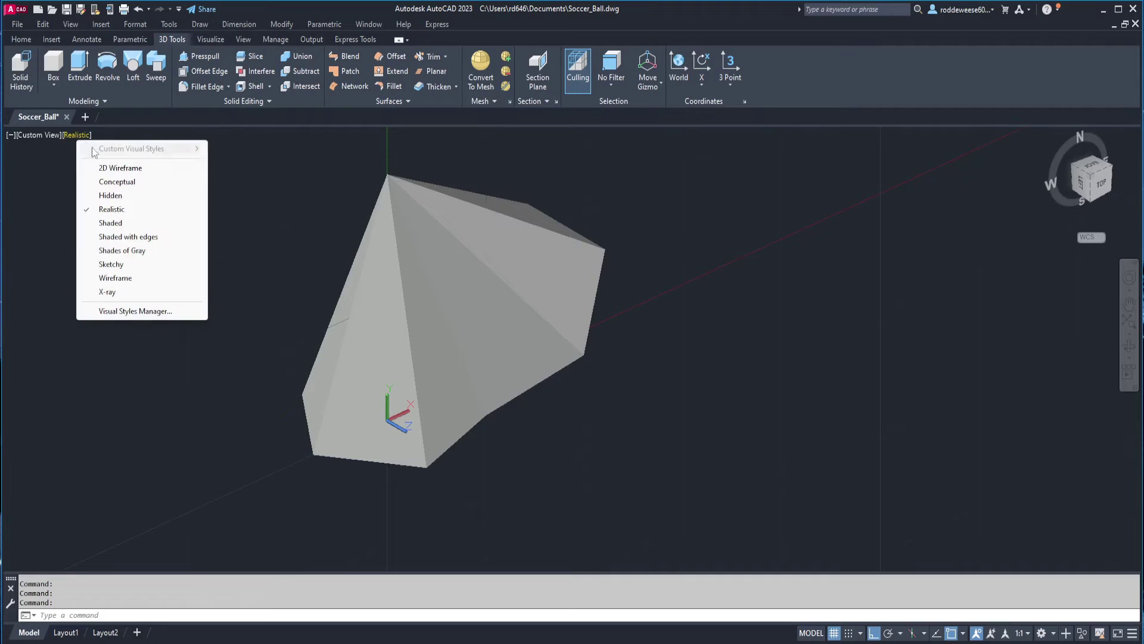
left_click(117, 169)
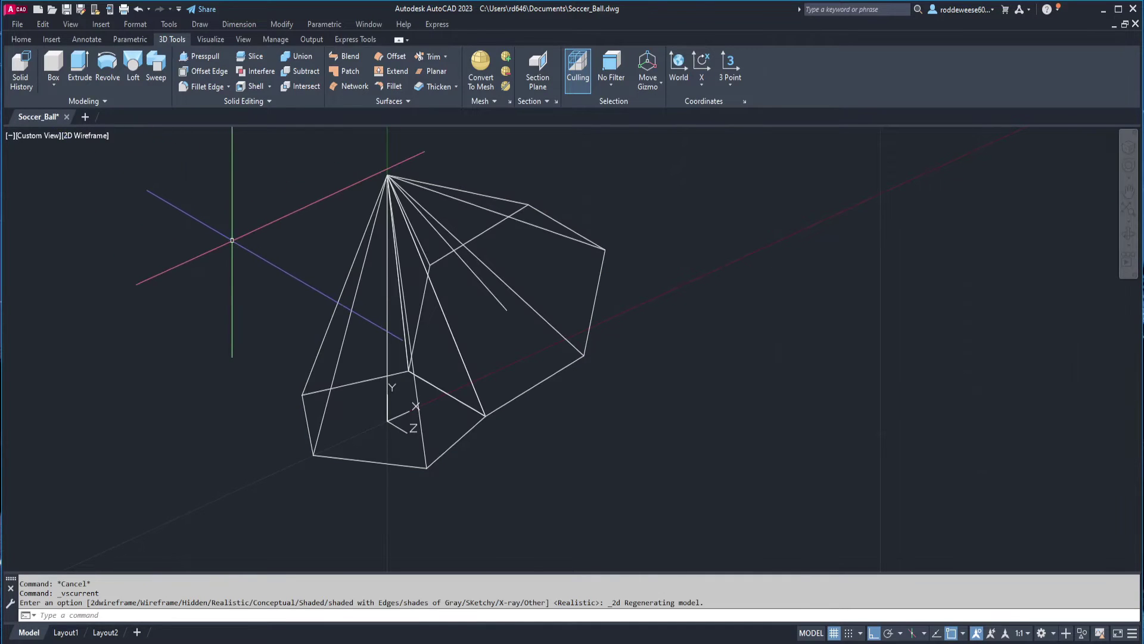
type("view")
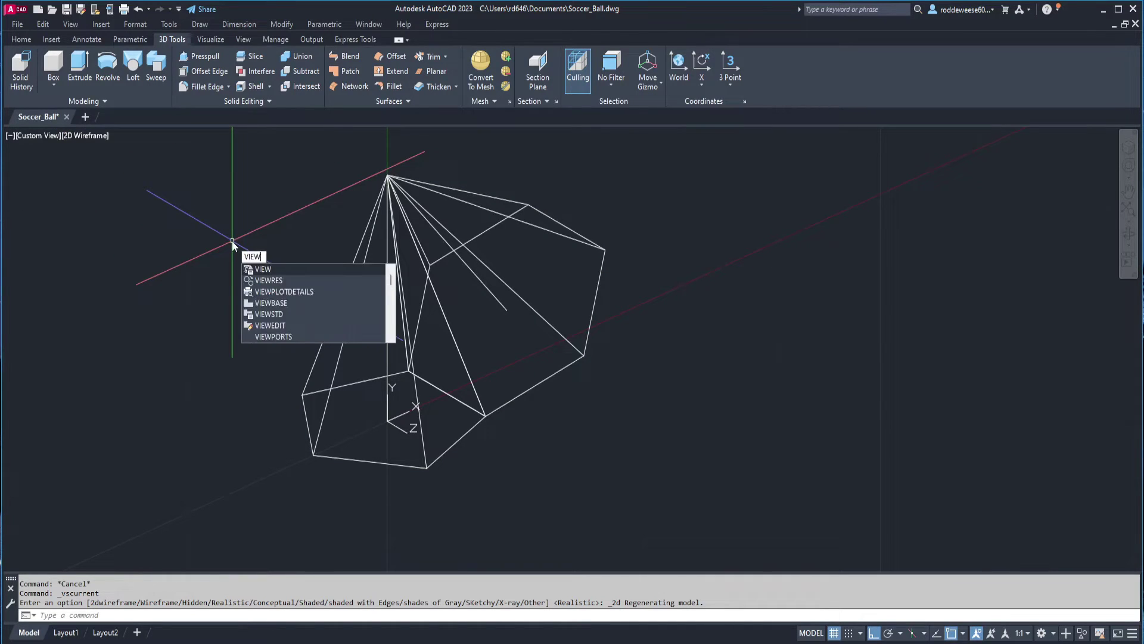
- Make the Front preset view current through the View Manager
left_click(263, 270)
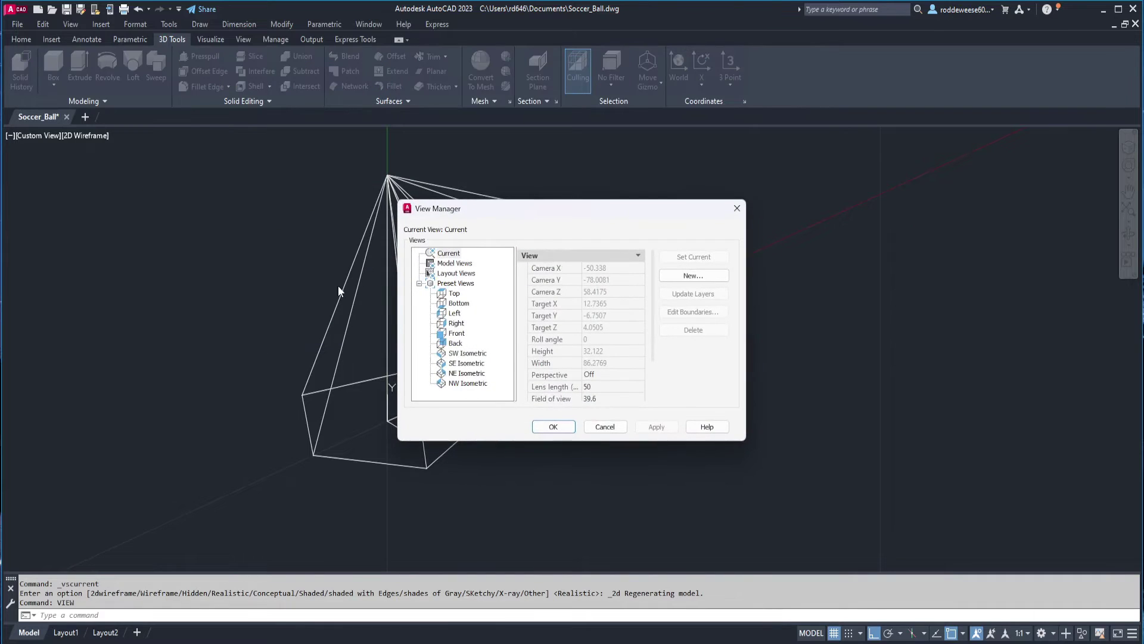
left_click(457, 334)
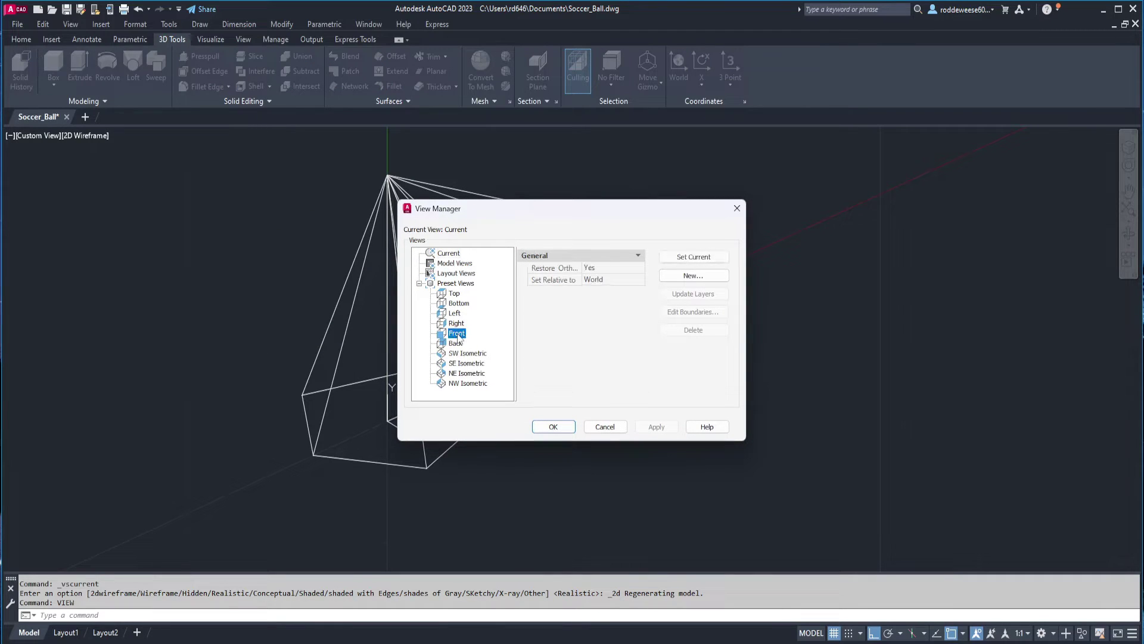
left_click(694, 258)
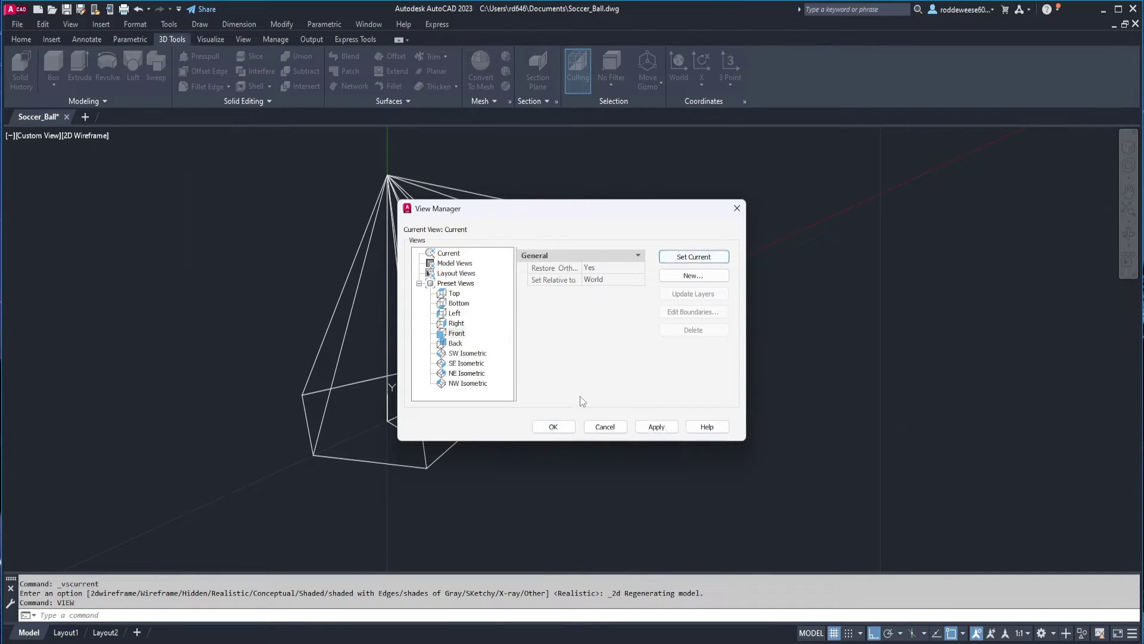
left_click(558, 429)
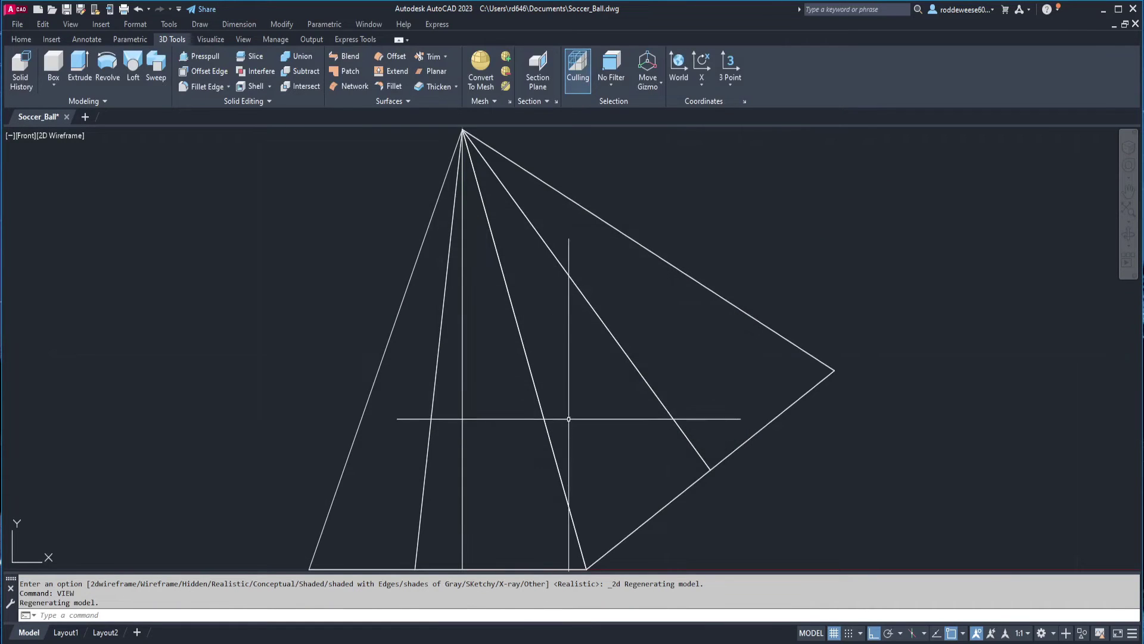
- Create two spheres centred on the pyramids' apex, radius 19 and radius 18
left_click(53, 66)
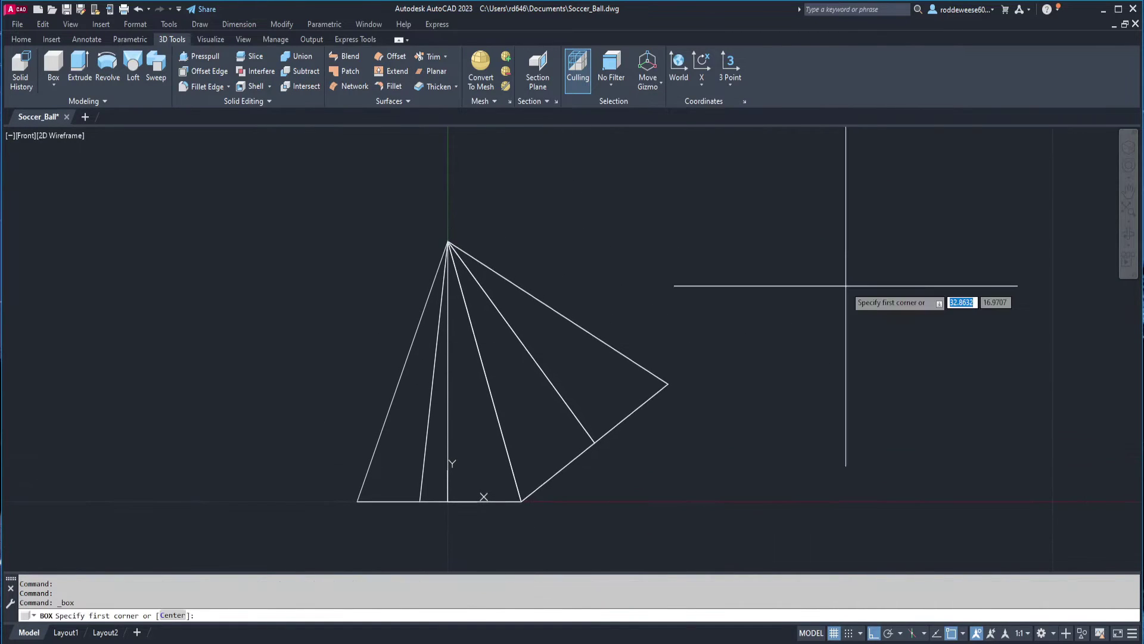
left_click(51, 84)
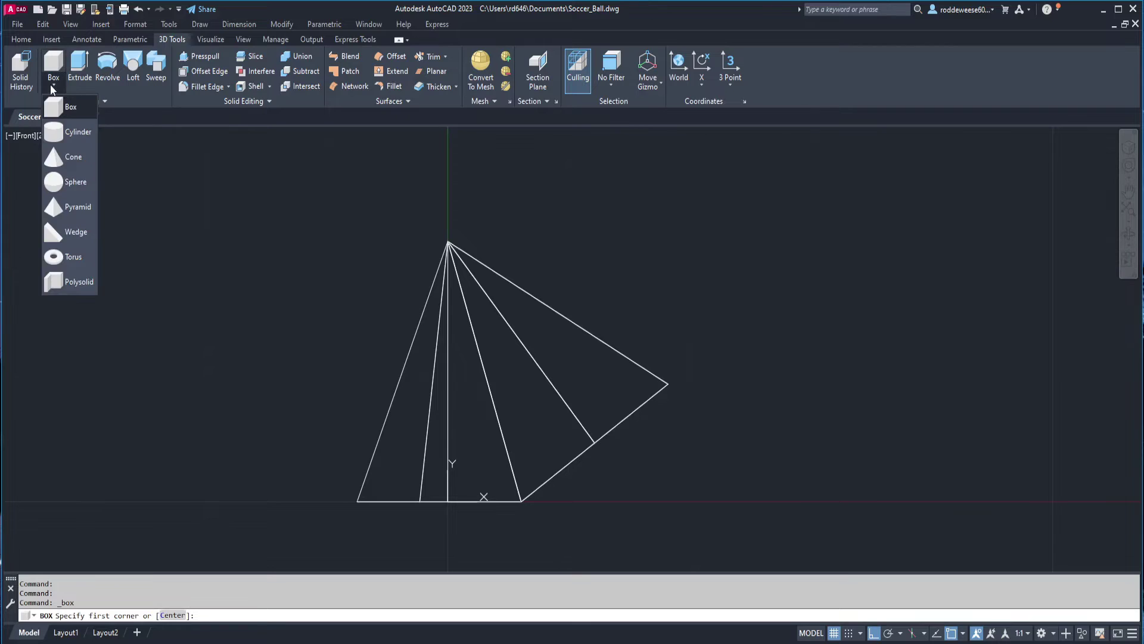
left_click(71, 182)
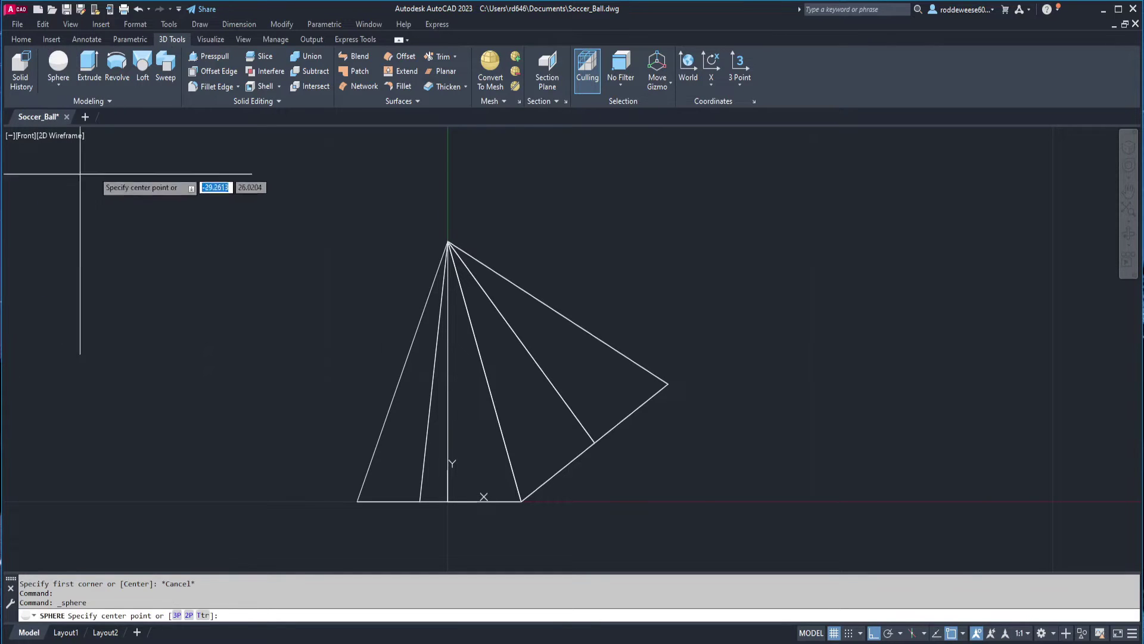
left_click(448, 241)
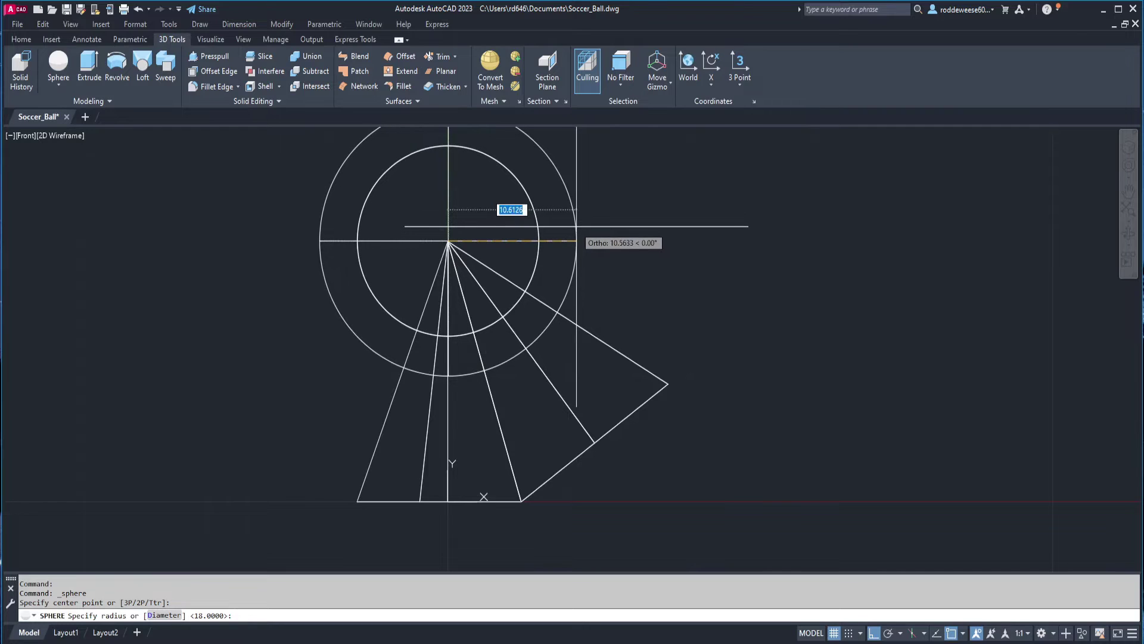
key("Return")
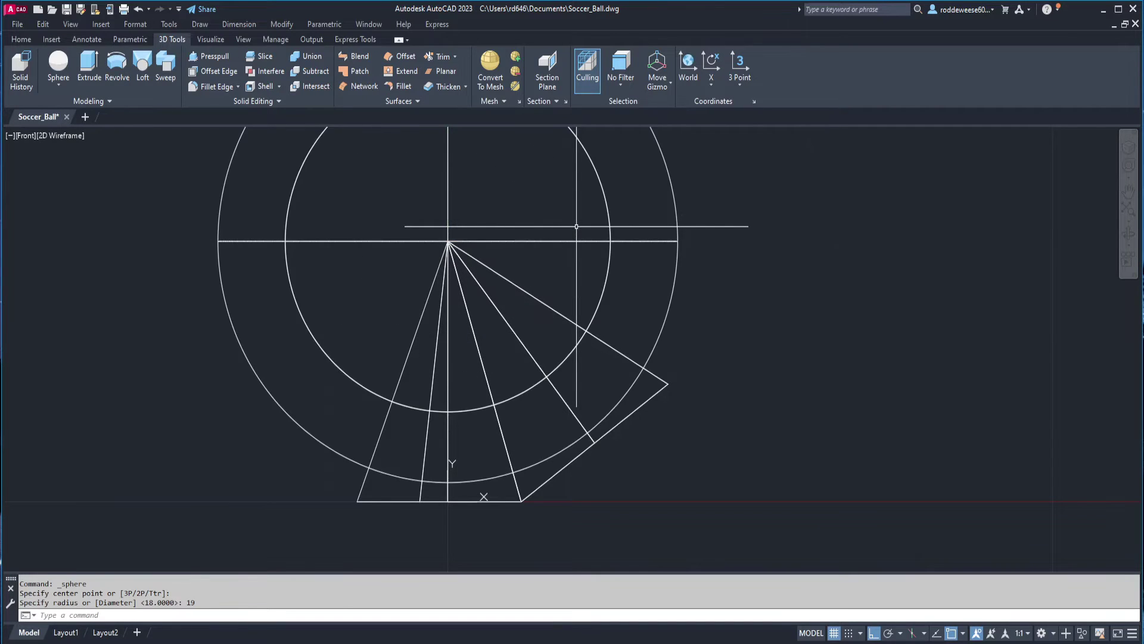
left_click(62, 66)
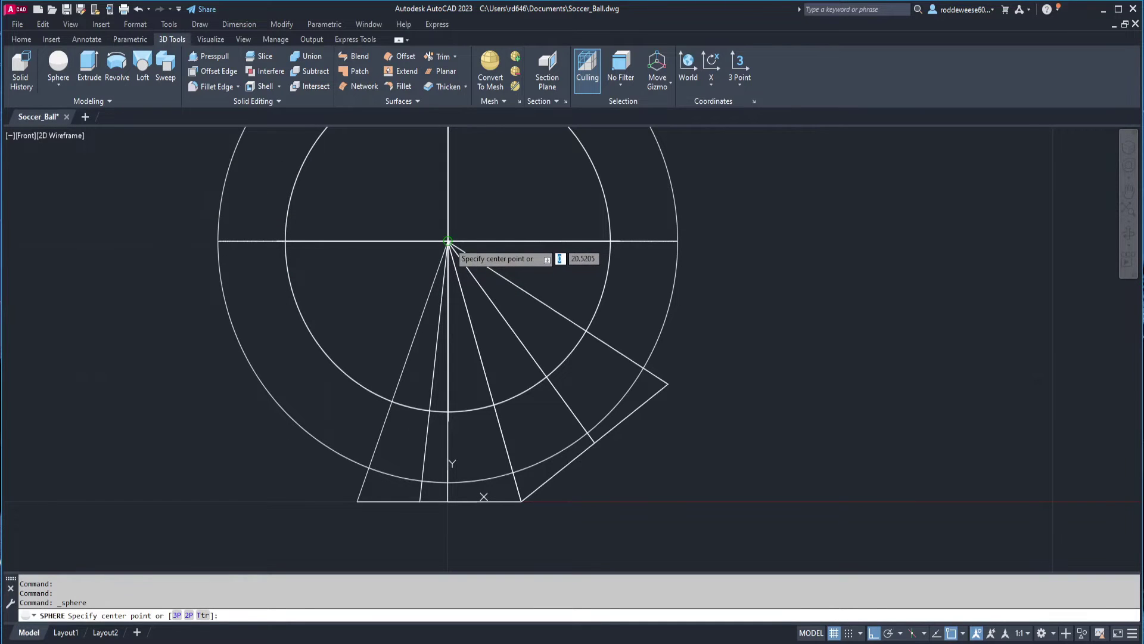
left_click(448, 241)
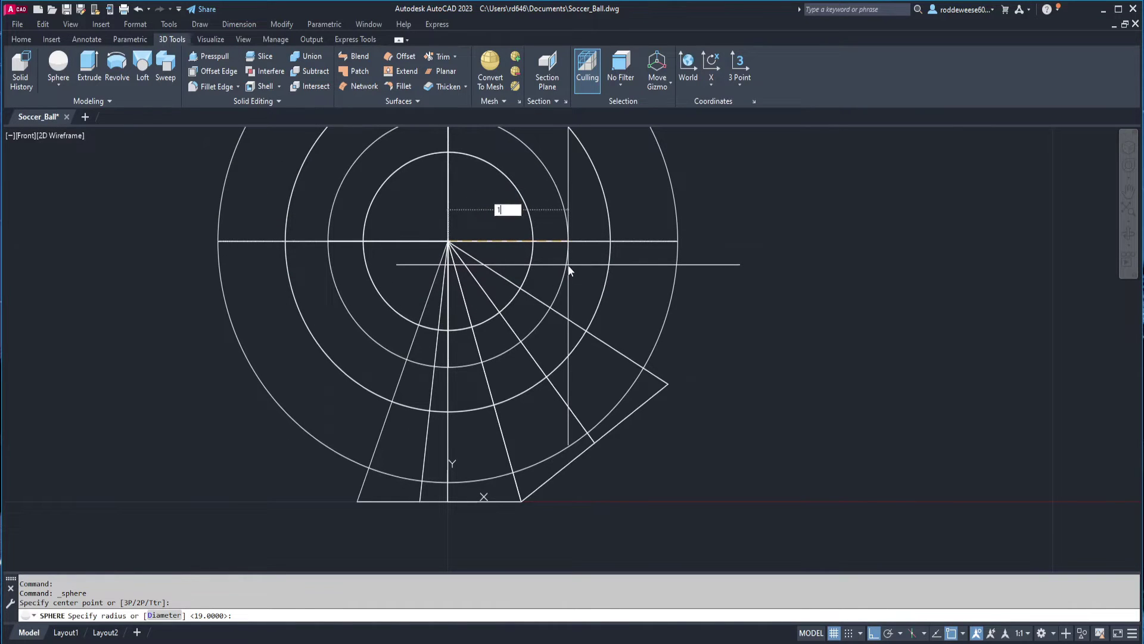
type("18")
key("Return")
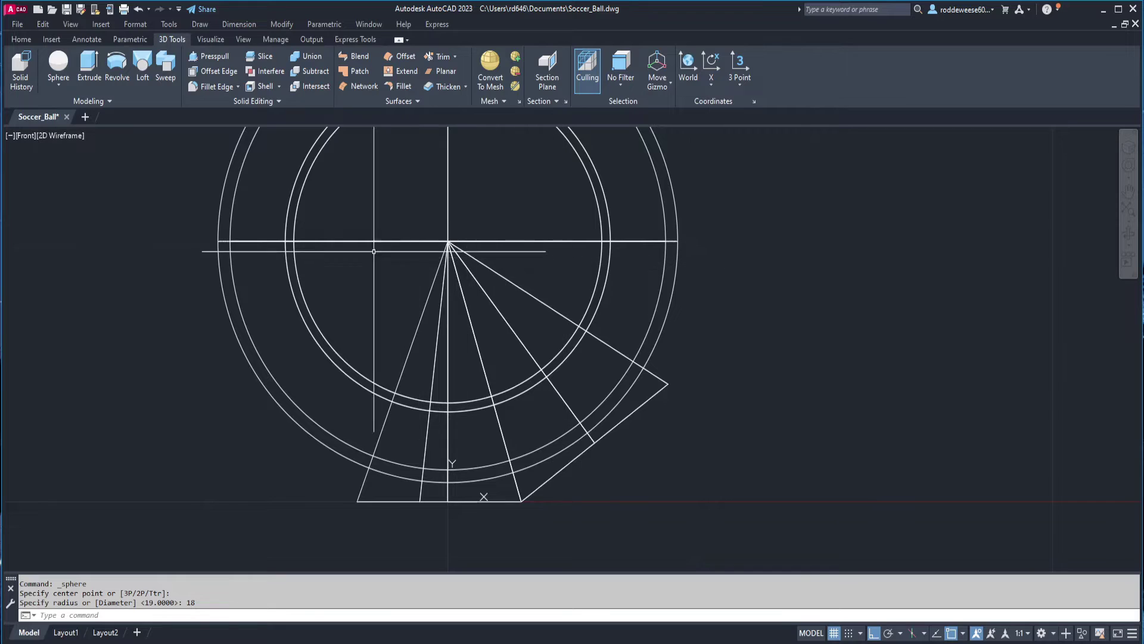
- Subtract the radius-18 sphere from the radius-19 sphere to make a hollow shell
left_click(316, 72)
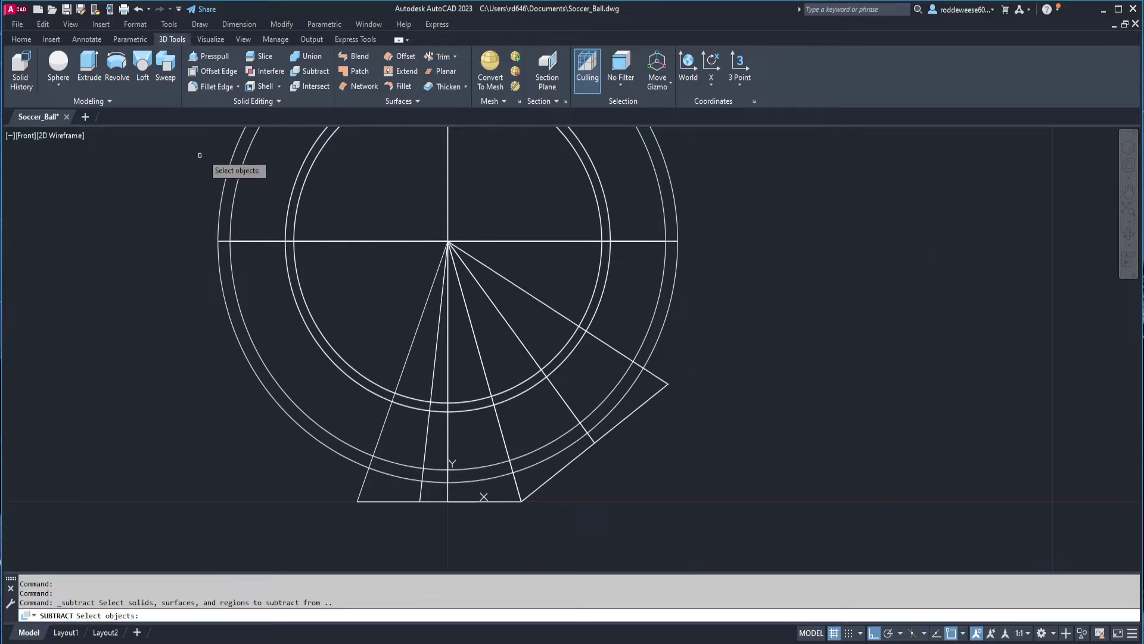
left_click(228, 166)
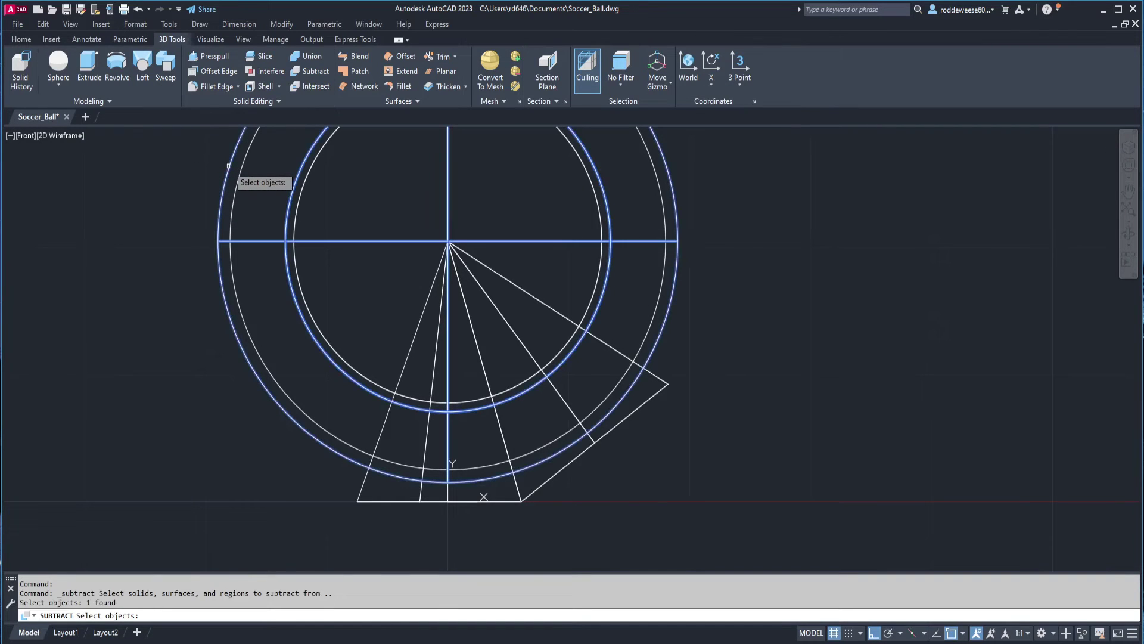
key("Return")
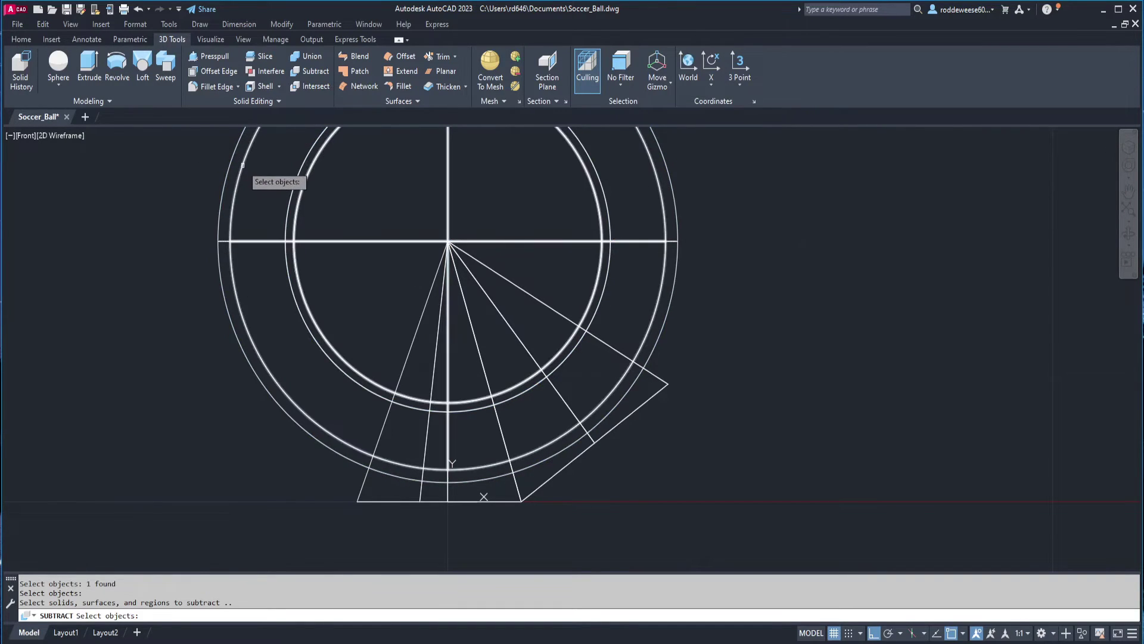
left_click(242, 163)
key("Return")
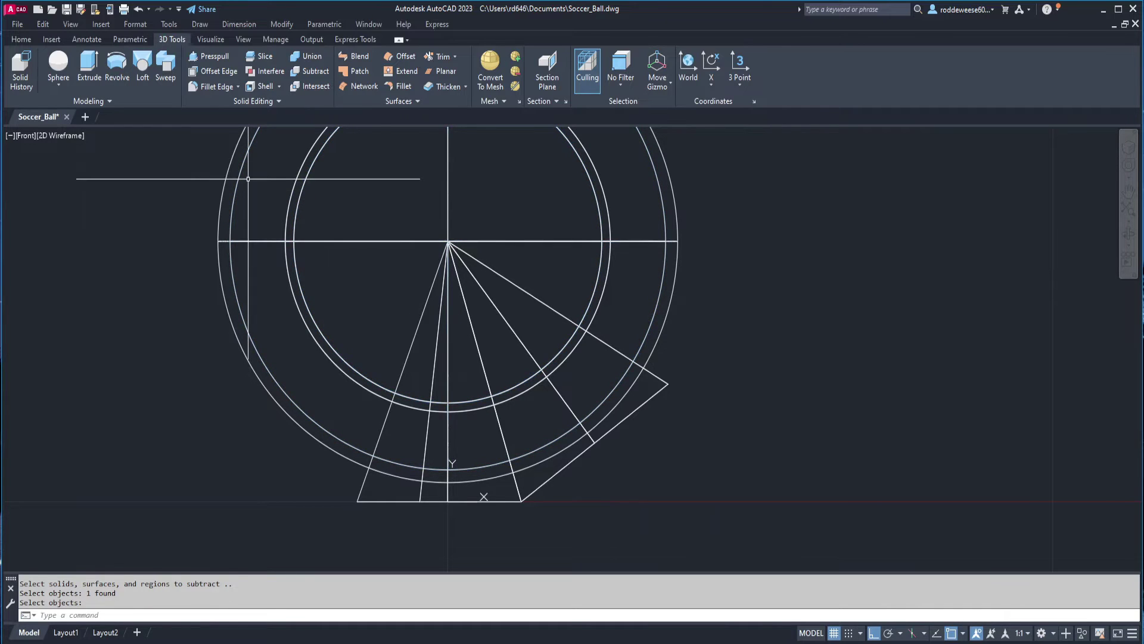
scroll(248, 179, "down", 2)
middle_click_drag(334, 247, 343, 285)
- Copy the hollow sphere shell 50 units to the right
type("c")
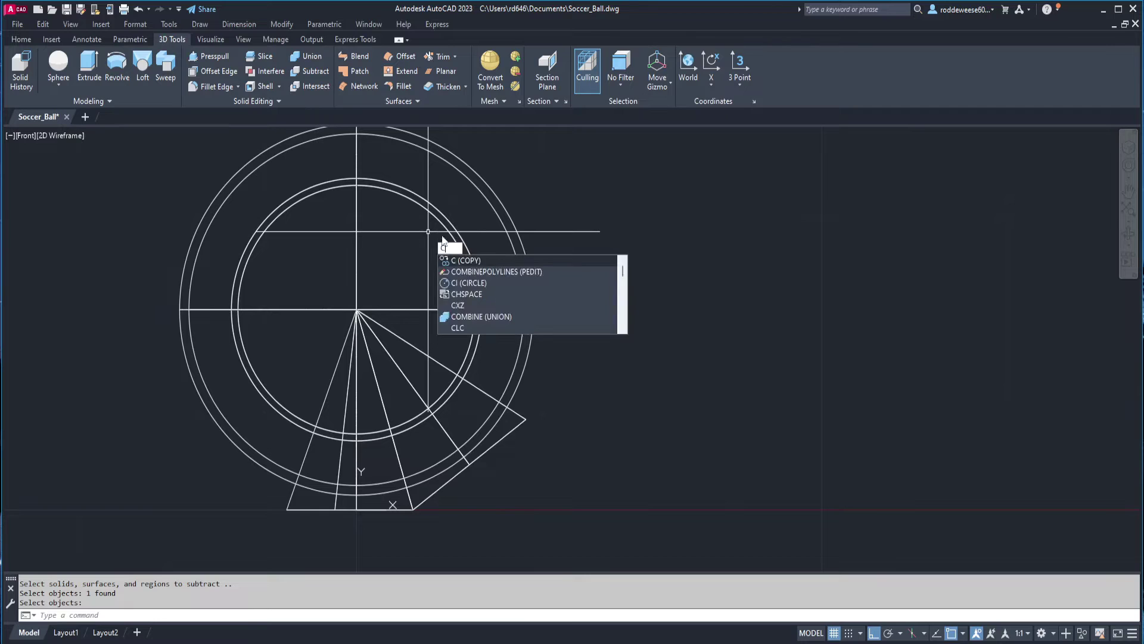
key("Return")
left_click(459, 237)
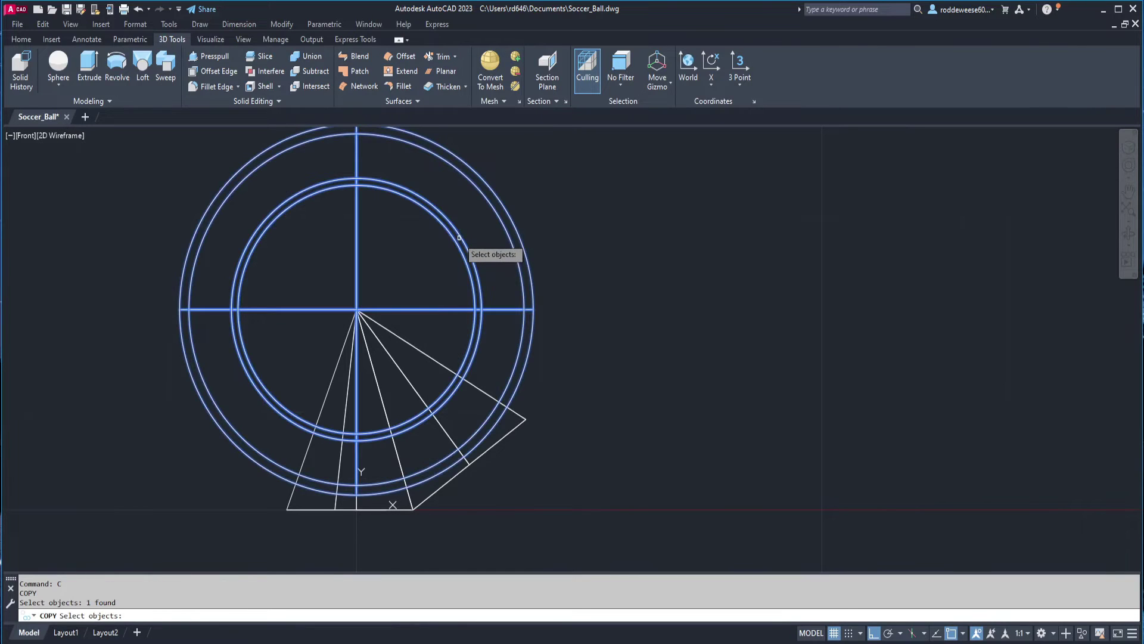
key("Return")
left_click(478, 227)
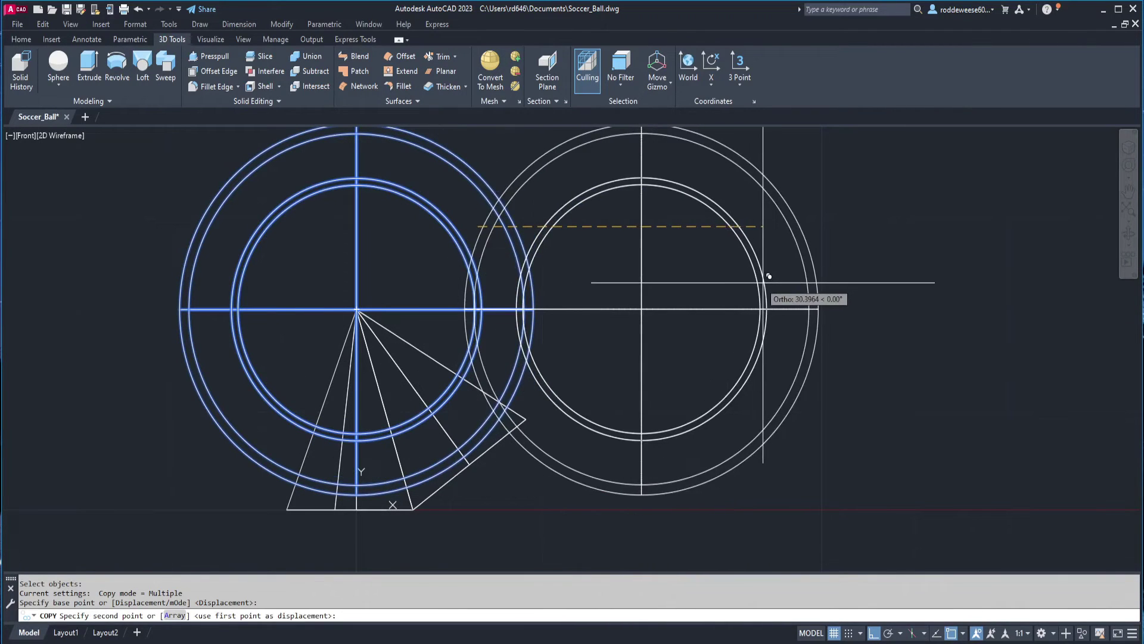
type("5")
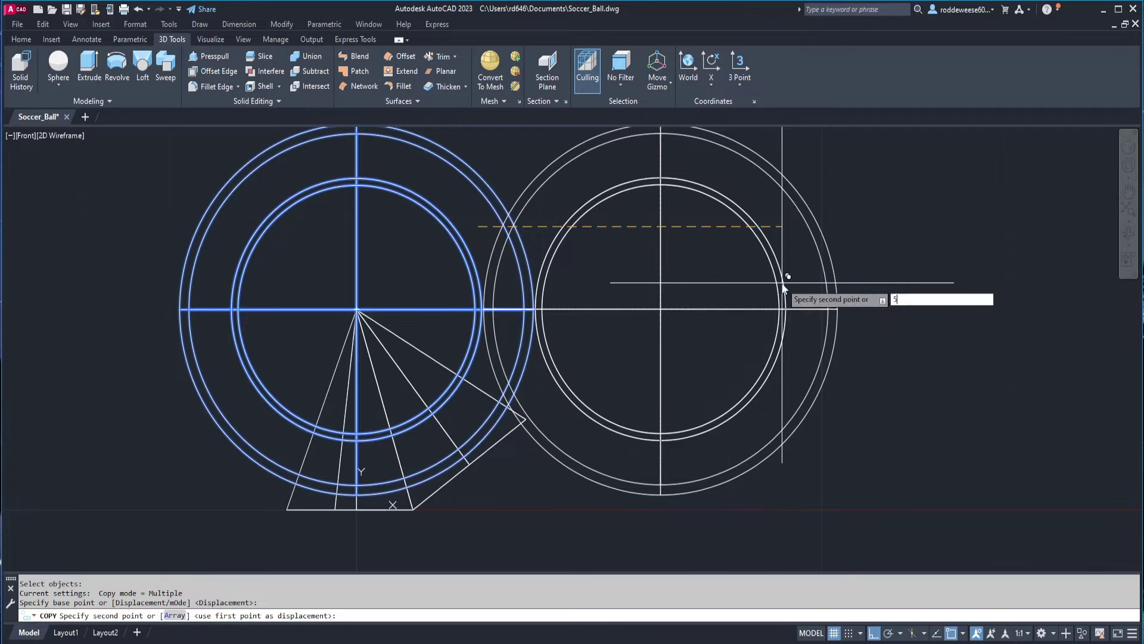
type("0")
key("Return")
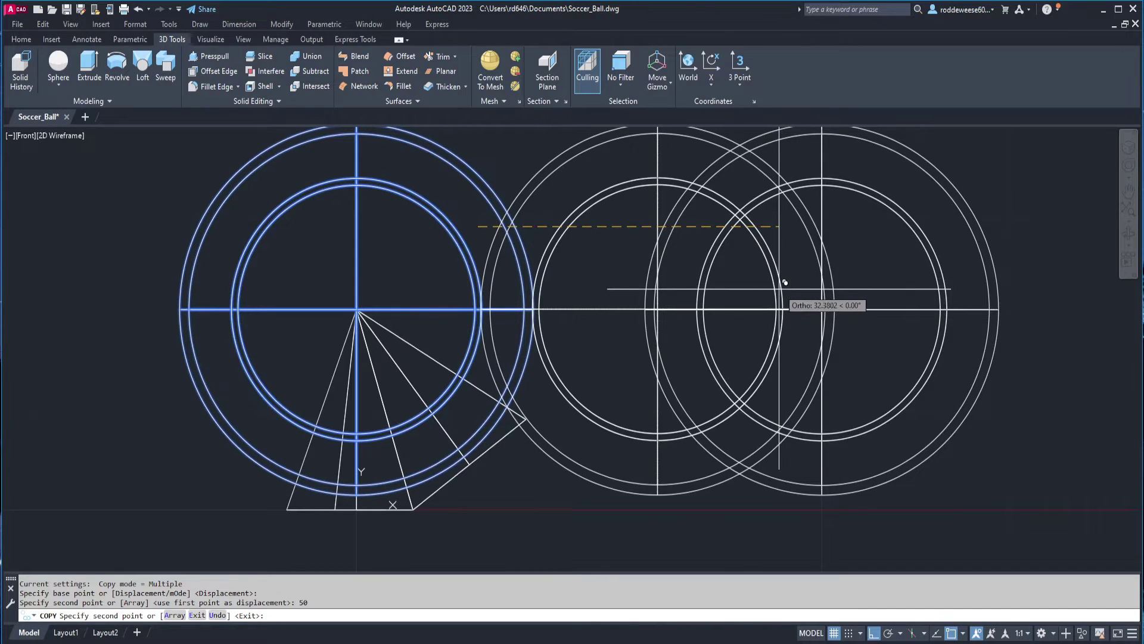
key("Escape")
middle_click_drag(590, 283, 560, 313)
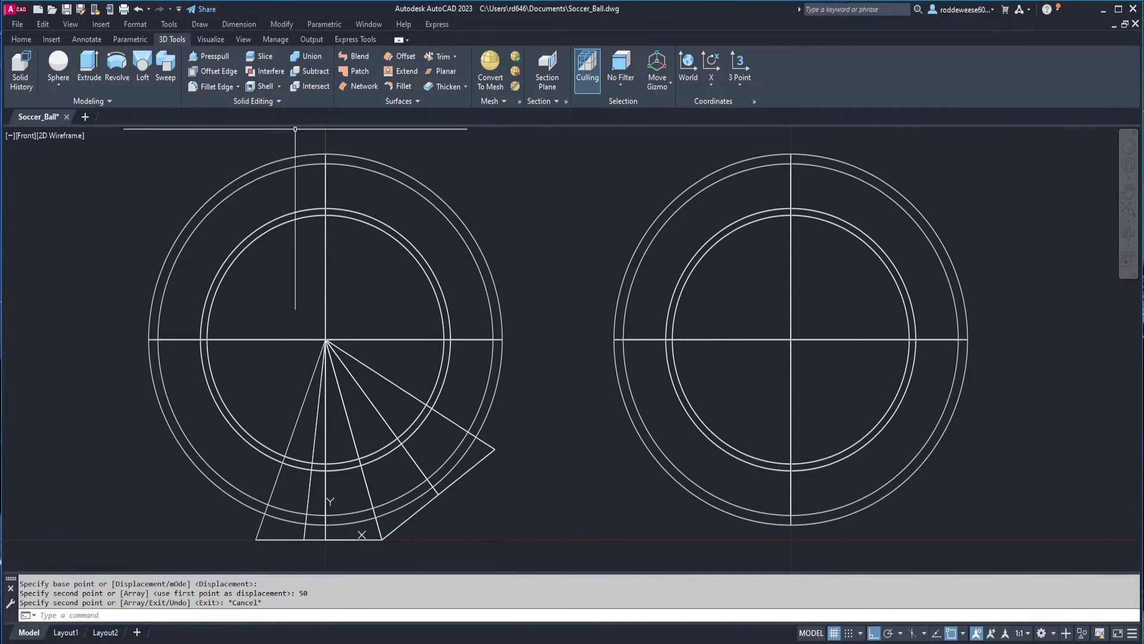
left_click(311, 88)
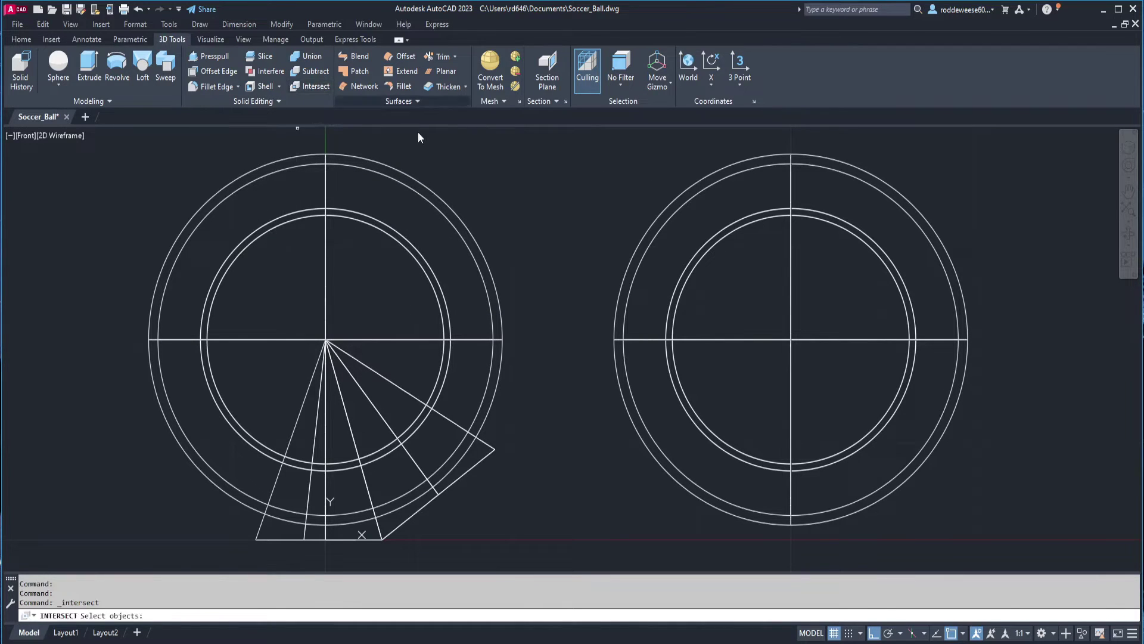
- Intersect the wide wedge with the hollow sphere shell, keeping only their overlap
left_click(496, 450)
left_click(497, 386)
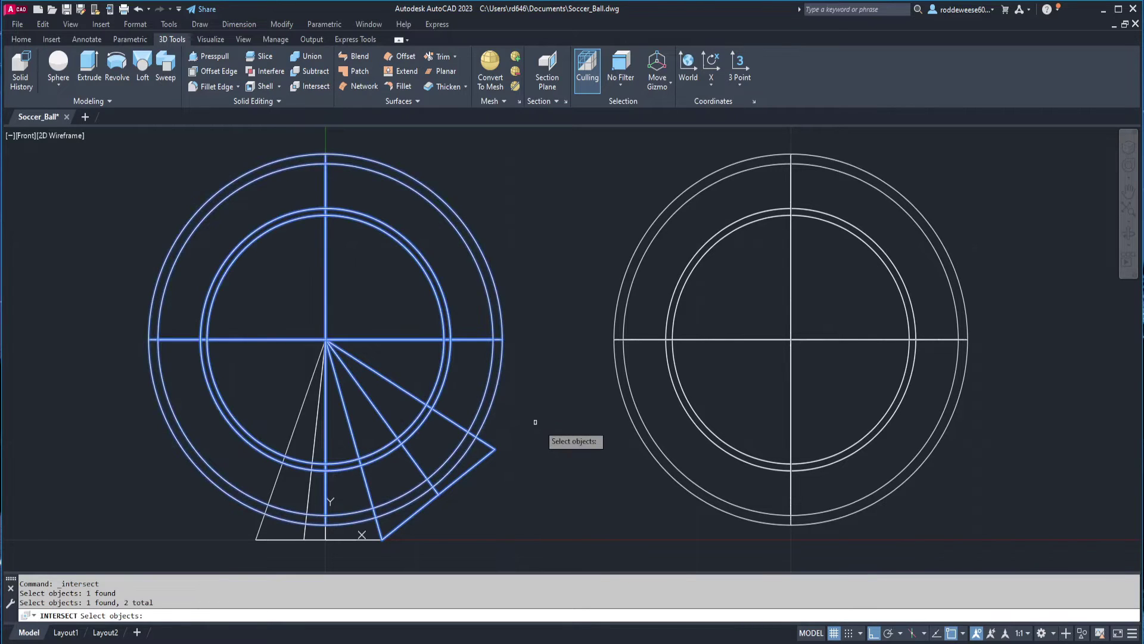
key("Return")
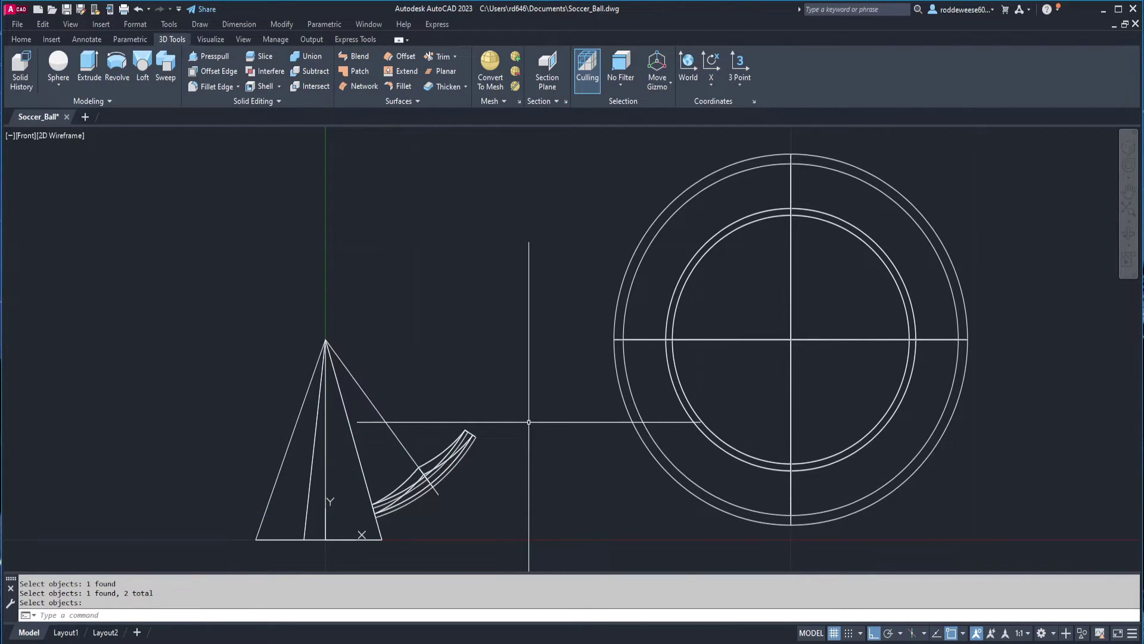
right_click(528, 422)
- Move the copied sphere shell 50 units left onto the pyramid
type("m")
key("Return")
left_click(616, 388)
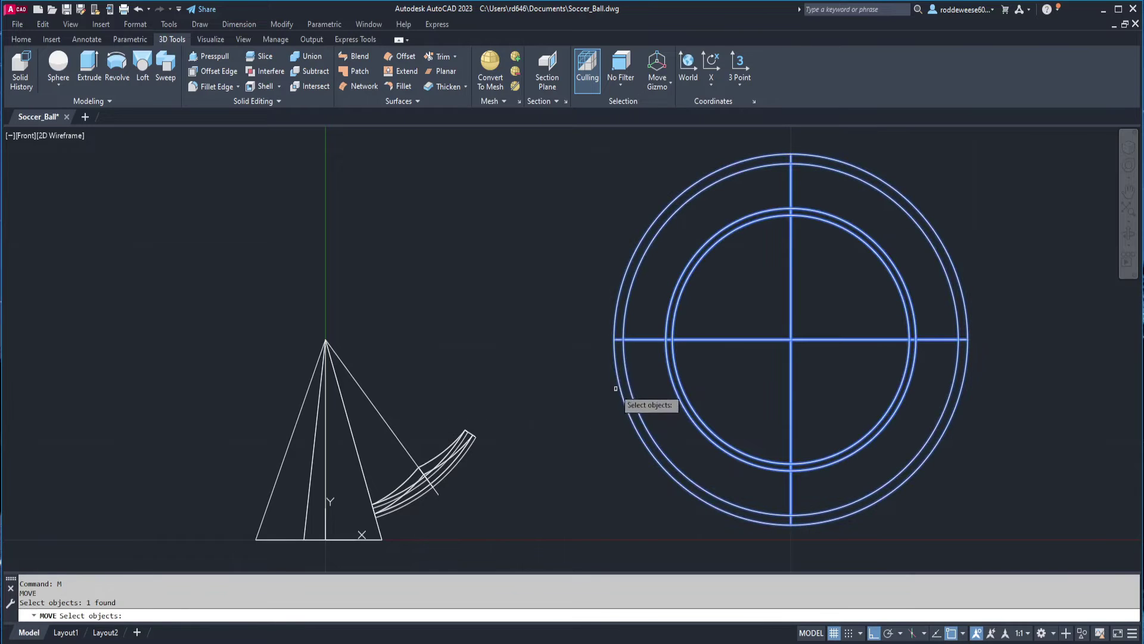
key("Return")
left_click(567, 317)
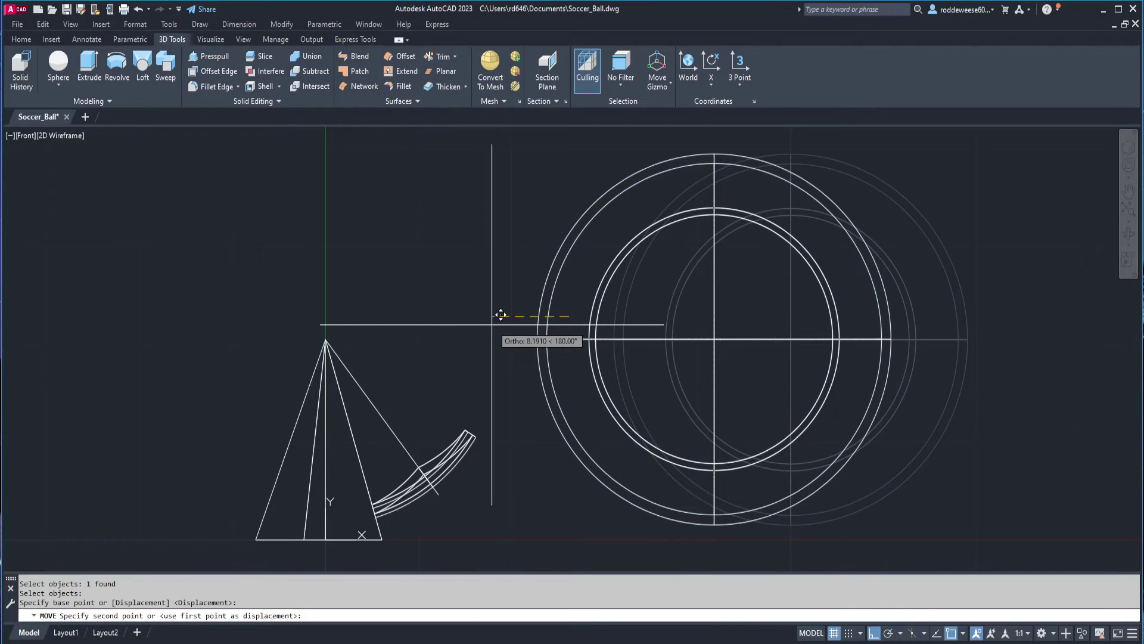
type("50")
key("Return")
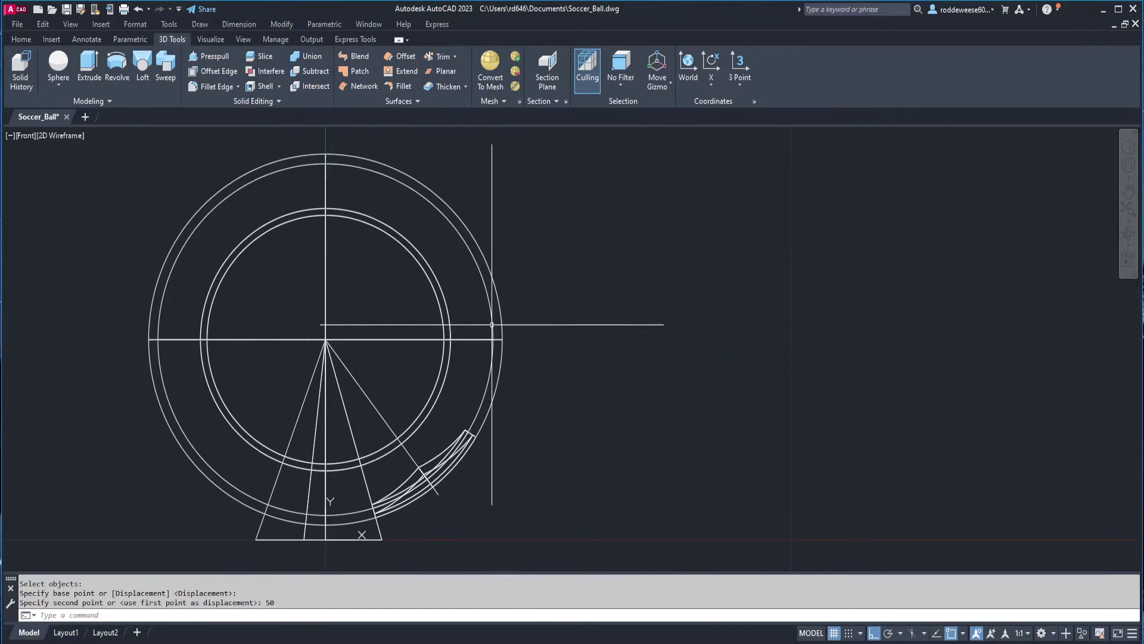
middle_click_drag(479, 442, 489, 435)
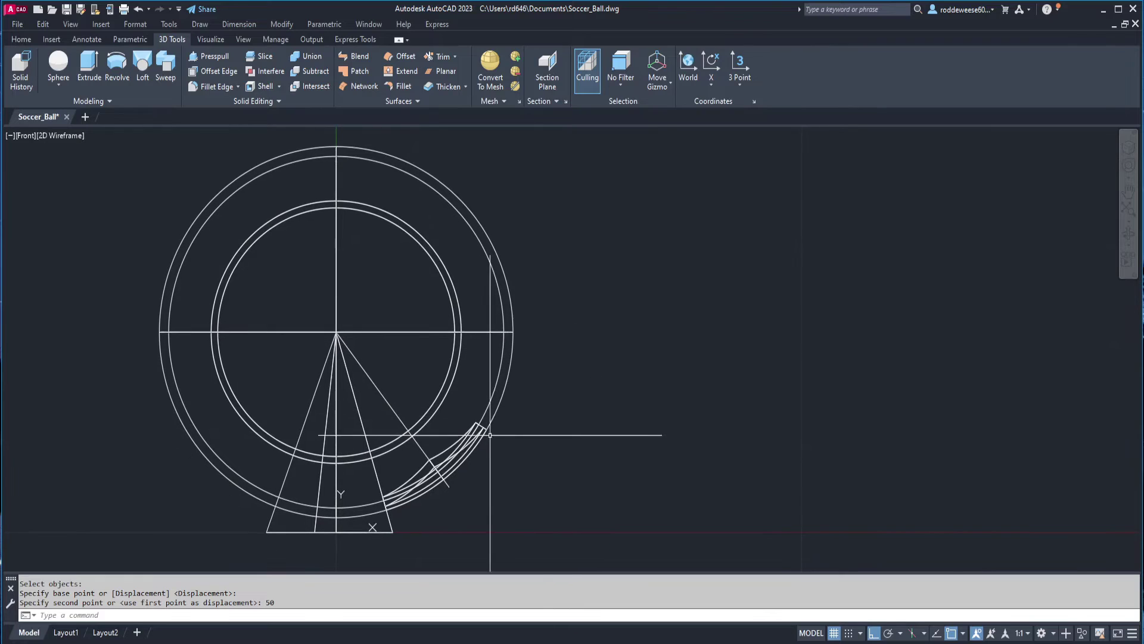
- Intersect the narrow pyramid with the moved shell to leave a second curved panel
left_click(317, 88)
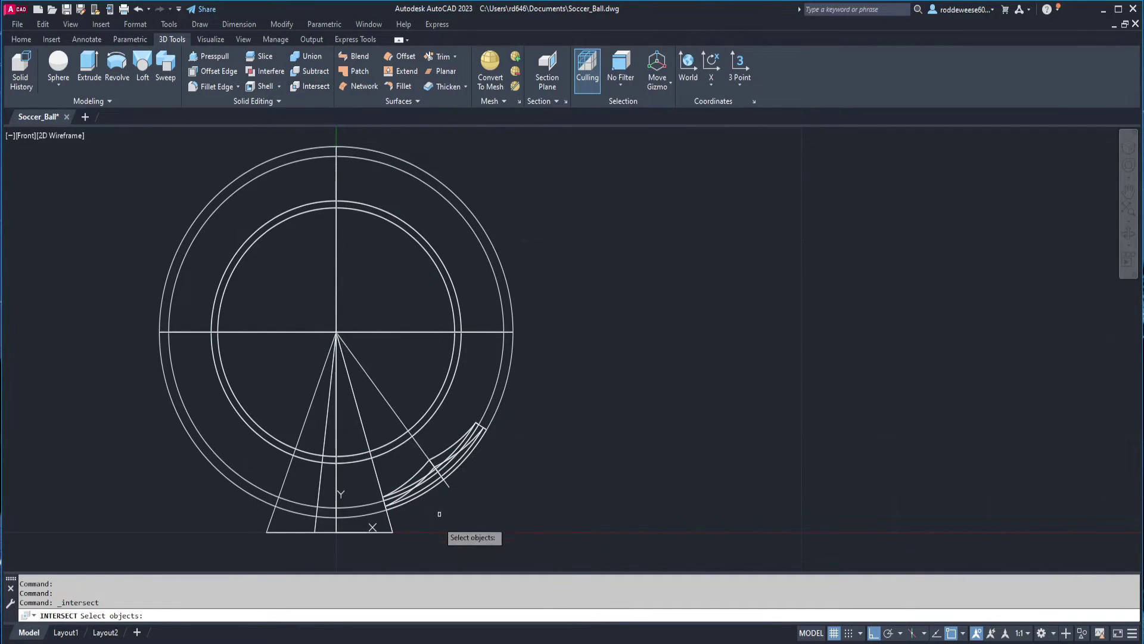
left_click(392, 524)
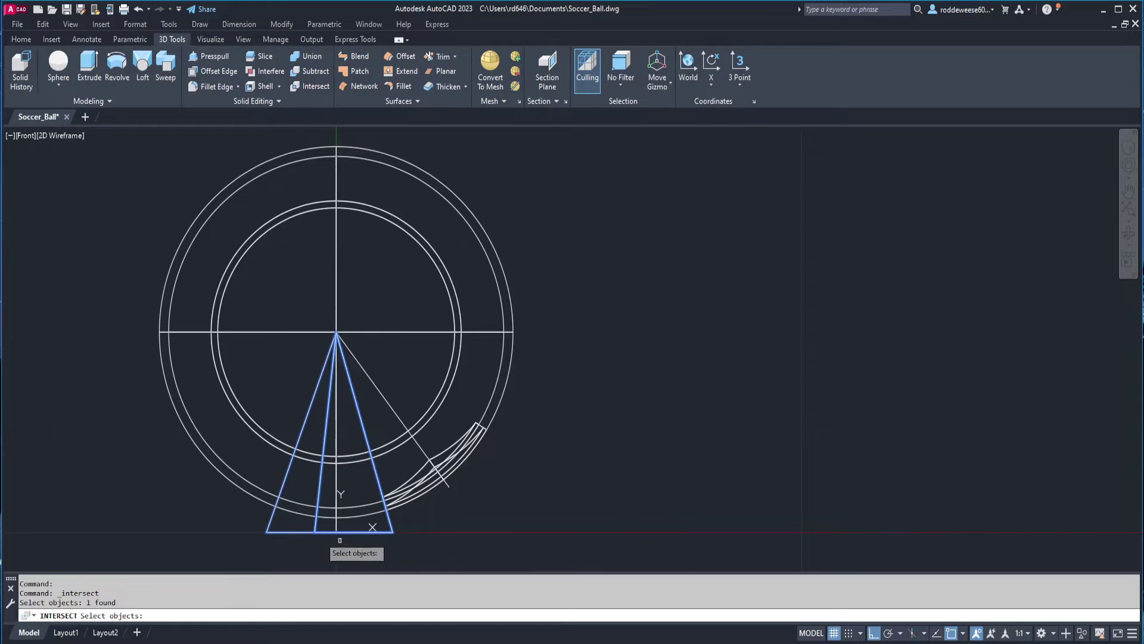
left_click(213, 475)
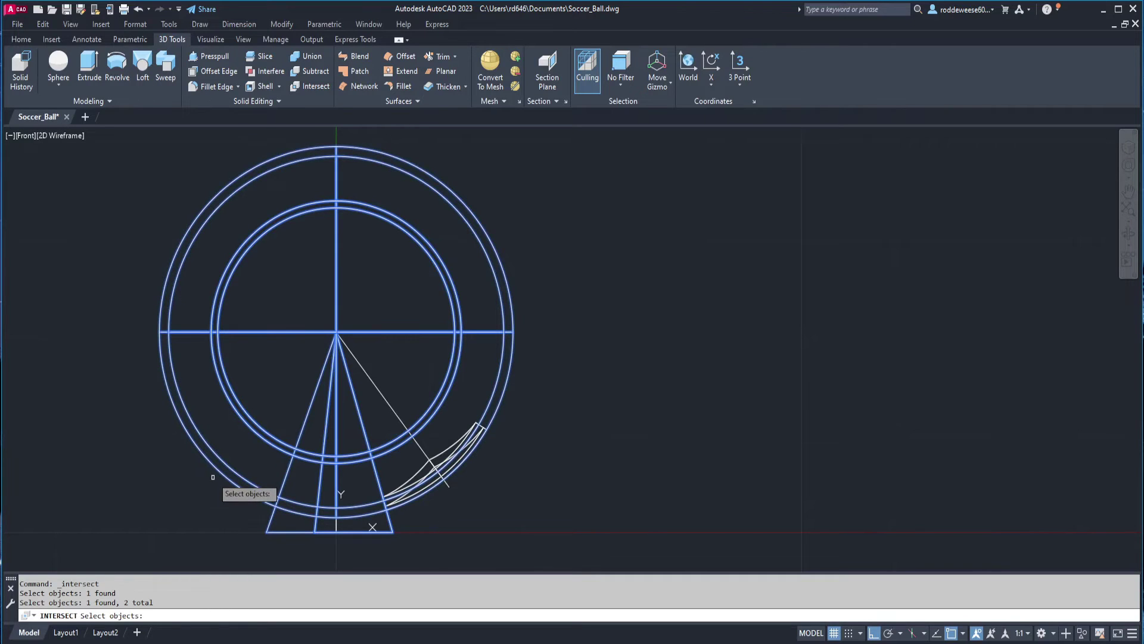
key("Return")
middle_click_drag(213, 477, 388, 417, "shift")
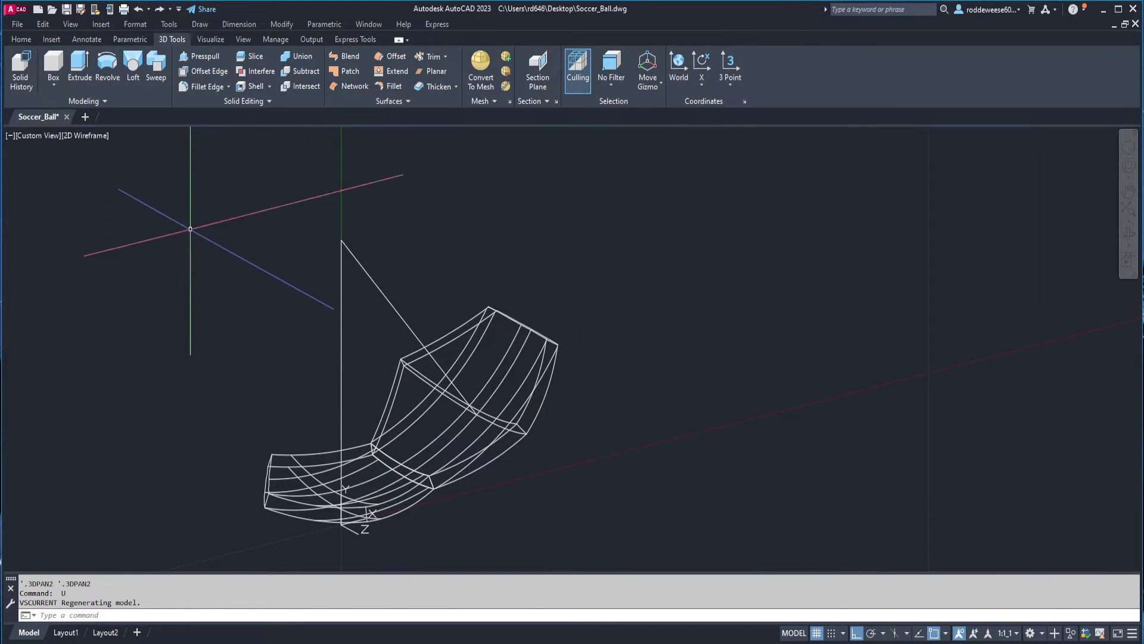
- Switch the display to the Realistic visual style to see the shaded panels
left_click(87, 136)
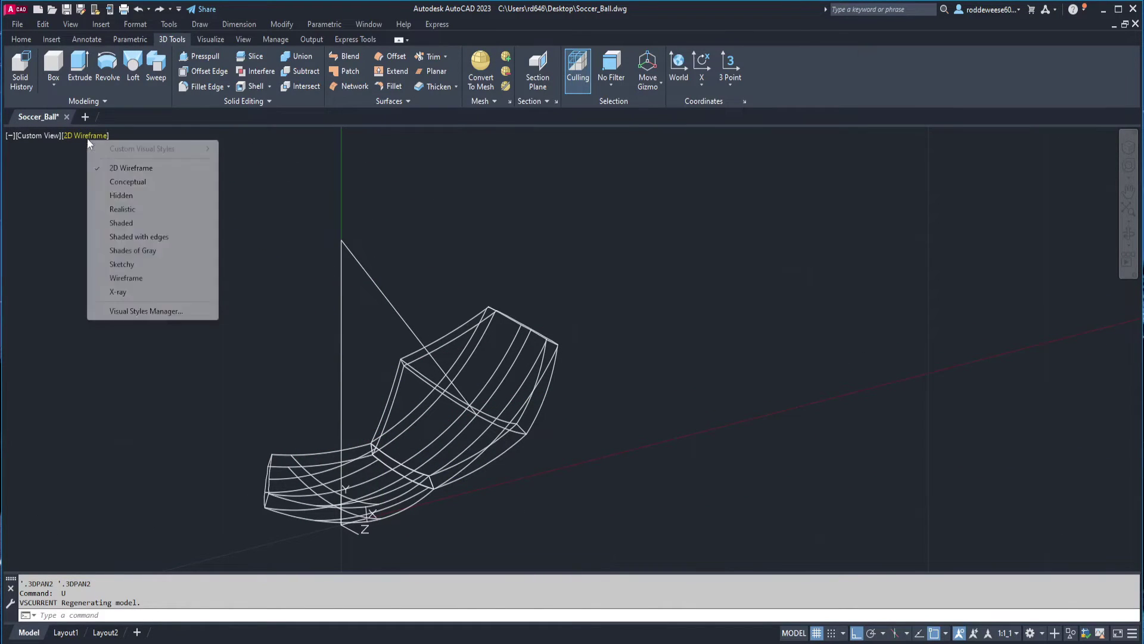
left_click(130, 211)
middle_click_drag(298, 277, 366, 307, "shift")
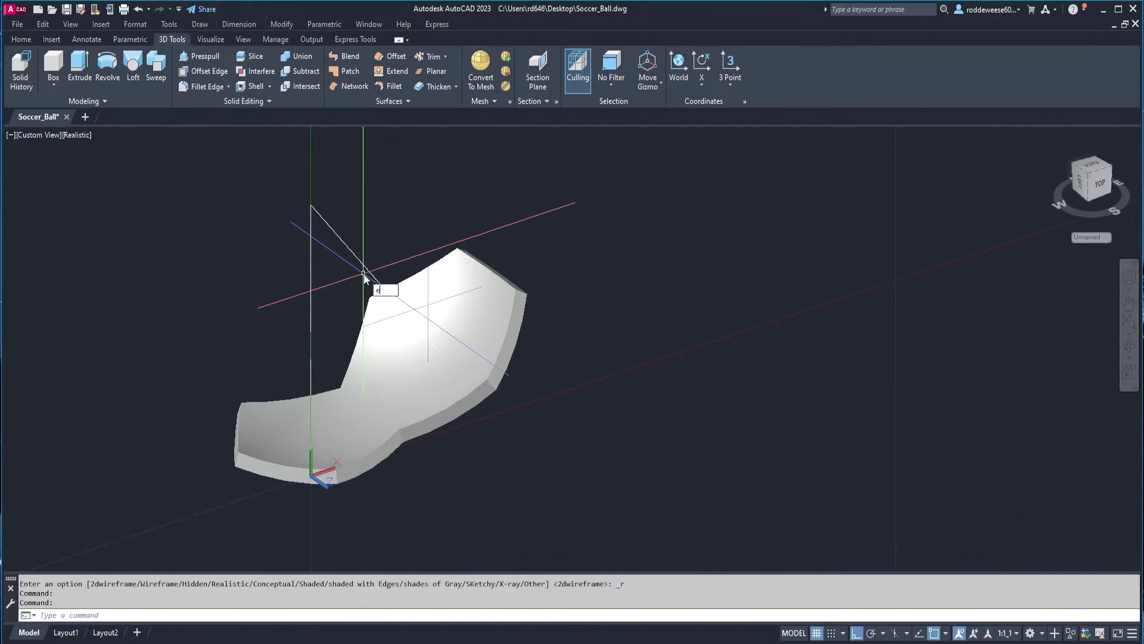
- Erase the diagonal construction line
key("Return")
key("Return")
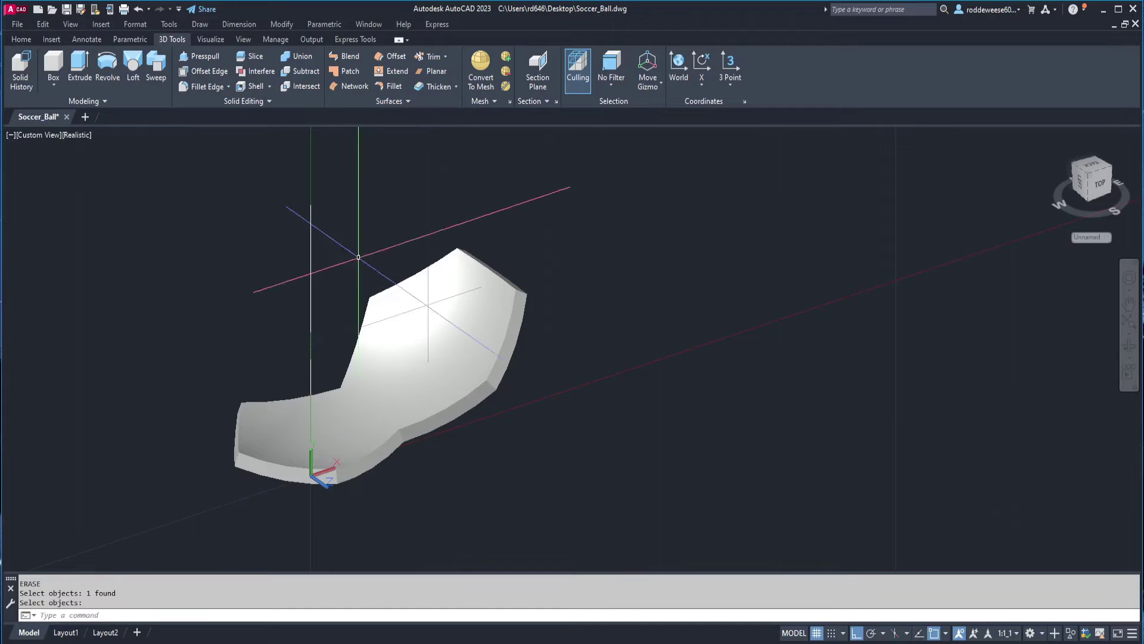
middle_click_drag(358, 224, 388, 235)
left_click(373, 263)
left_click(330, 295)
left_click(363, 276)
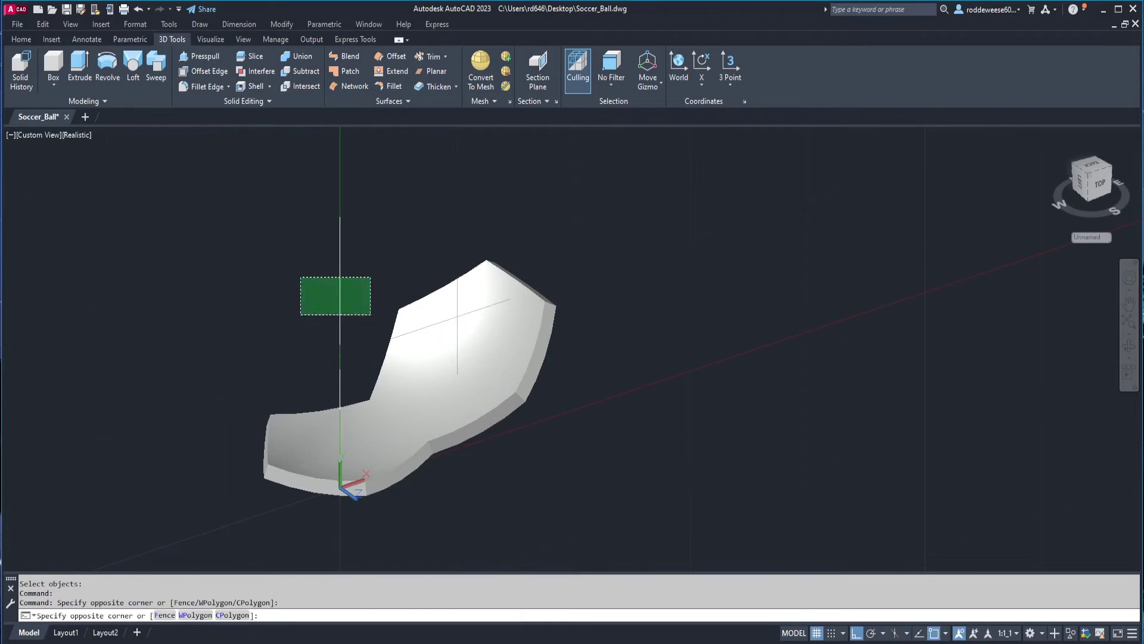
left_click(298, 316)
middle_click_drag(452, 342, 646, 459, "shift")
key("Escape")
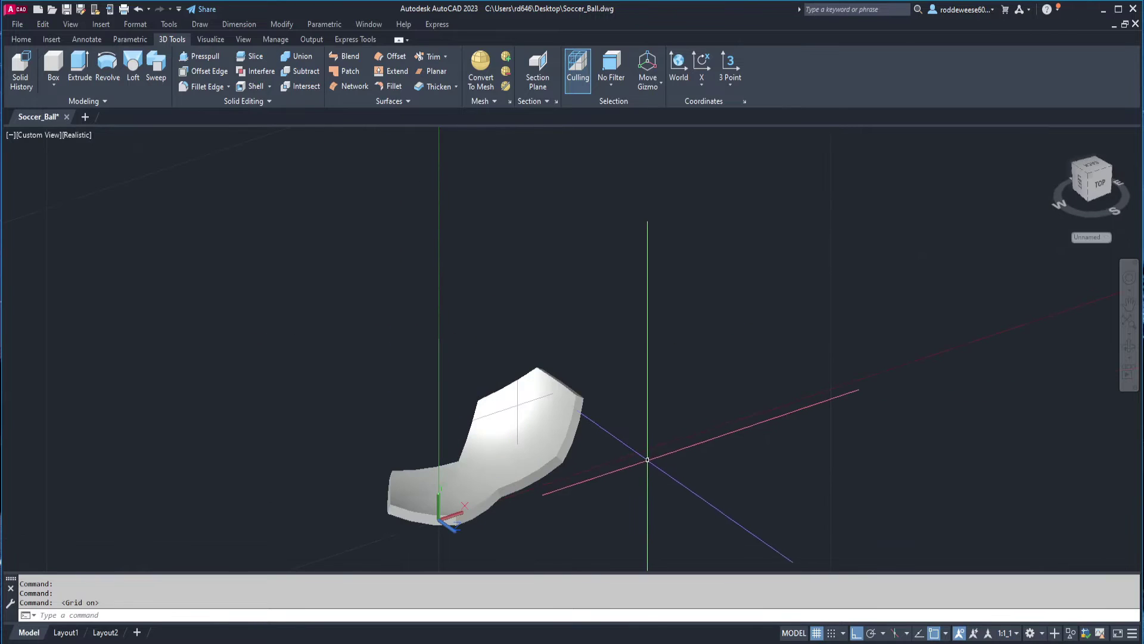
- Turn on the grid and move the upper curved panel 20 units away
key("F7")
type("m")
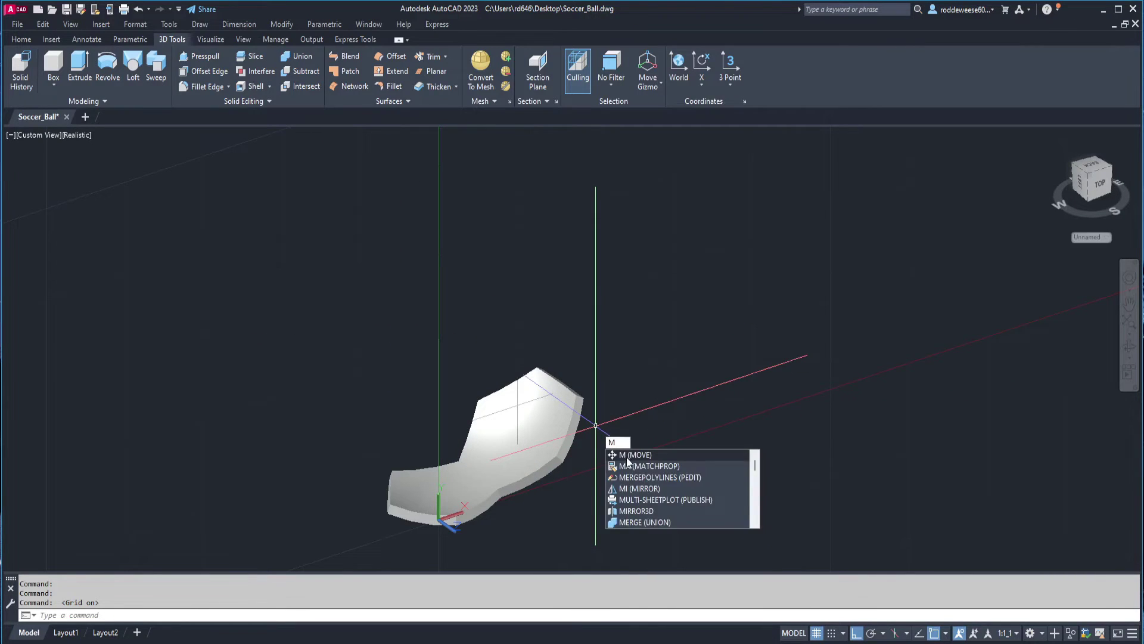
left_click(627, 458)
left_click(582, 410)
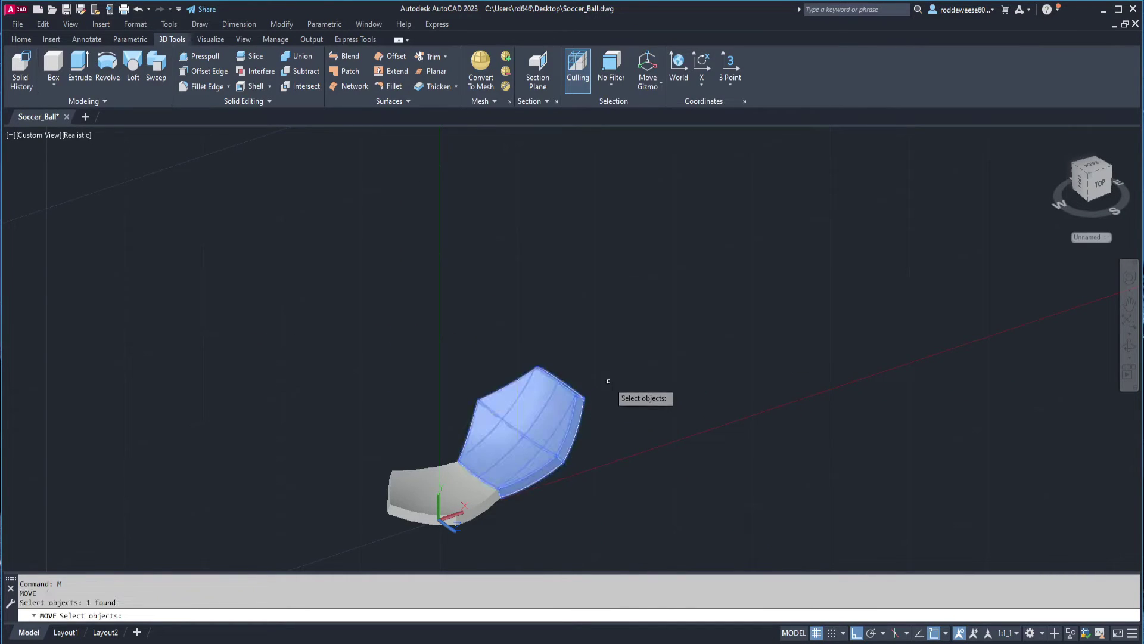
key("Return")
left_click(608, 380)
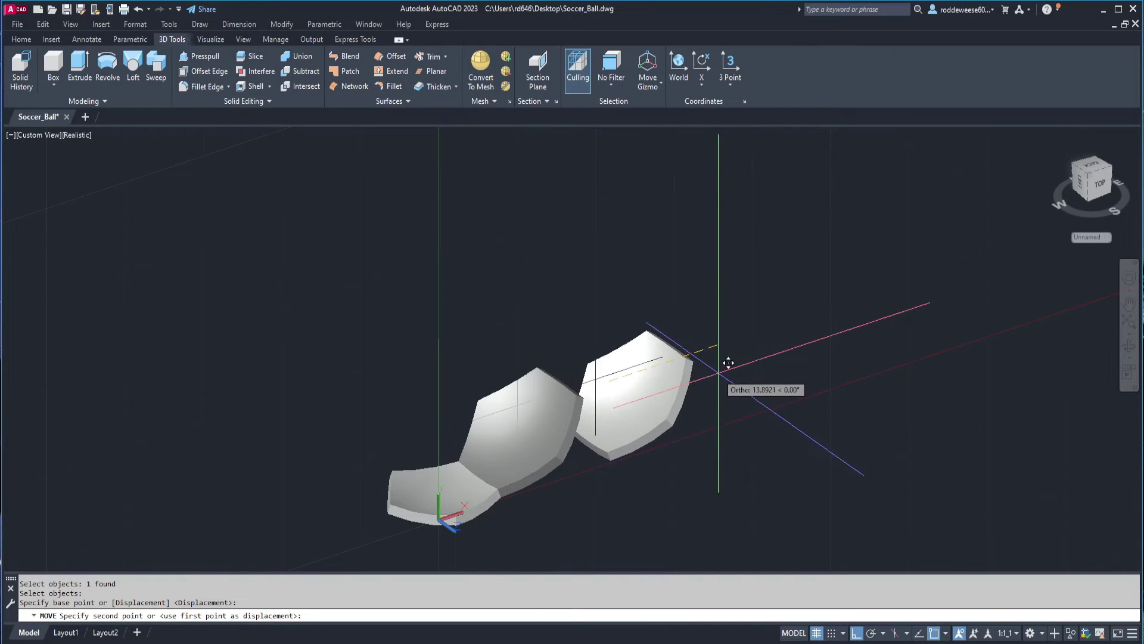
type("20")
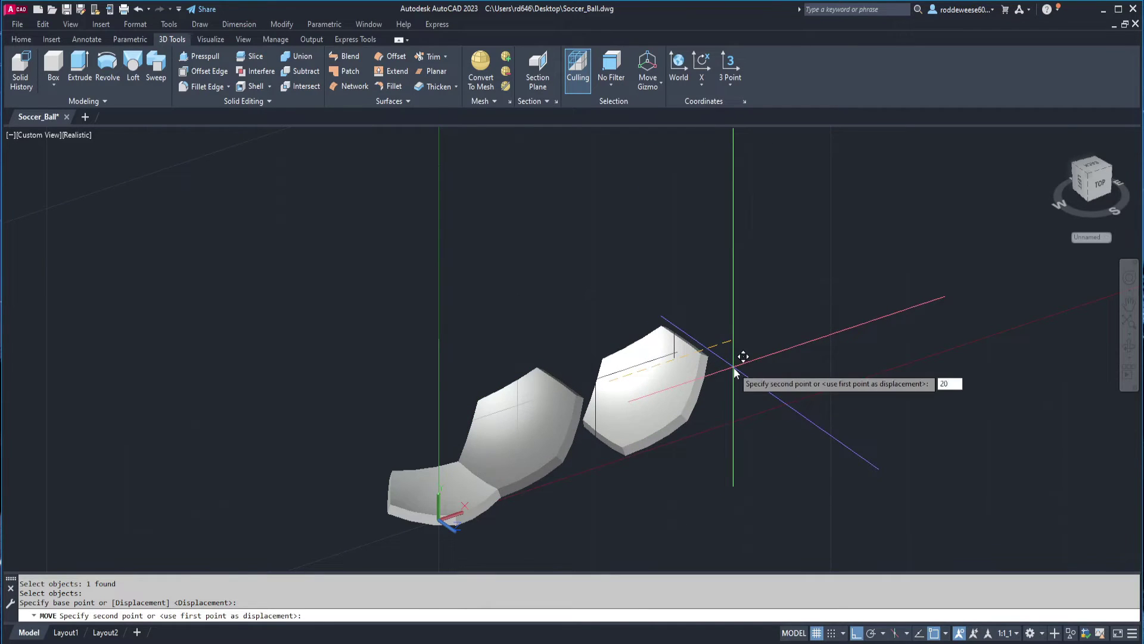
key("Return")
mouse_move(736, 382)
middle_mouse_down("shift")
mouse_move(733, 414)
mouse_move(761, 395)
mouse_move(732, 381)
middle_mouse_up("shift")
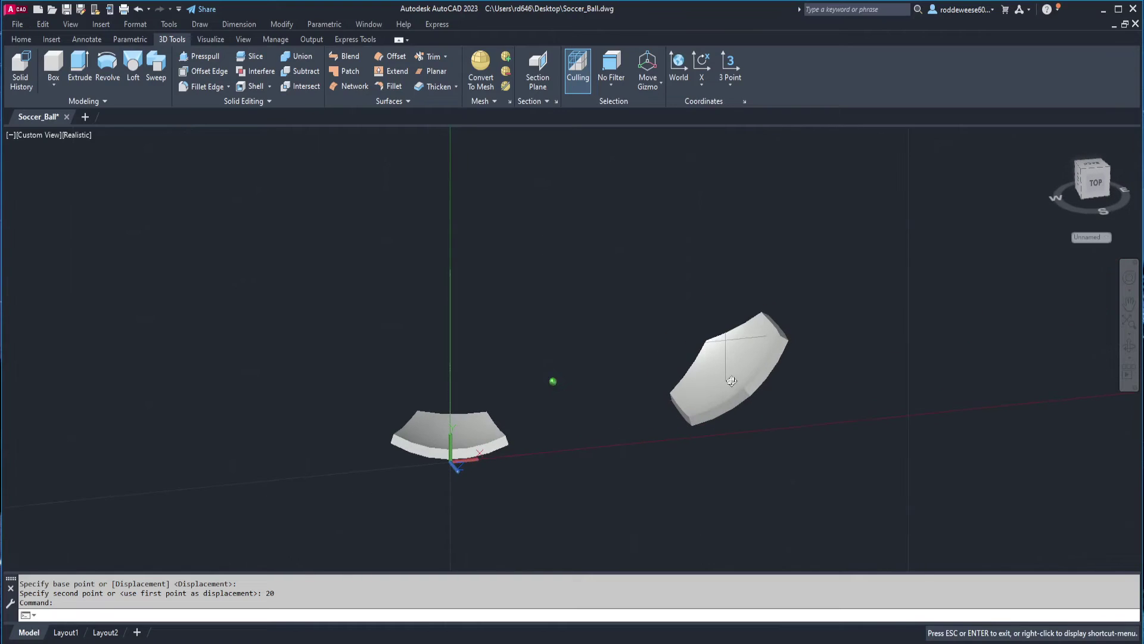
scroll(761, 393, "up", 3)
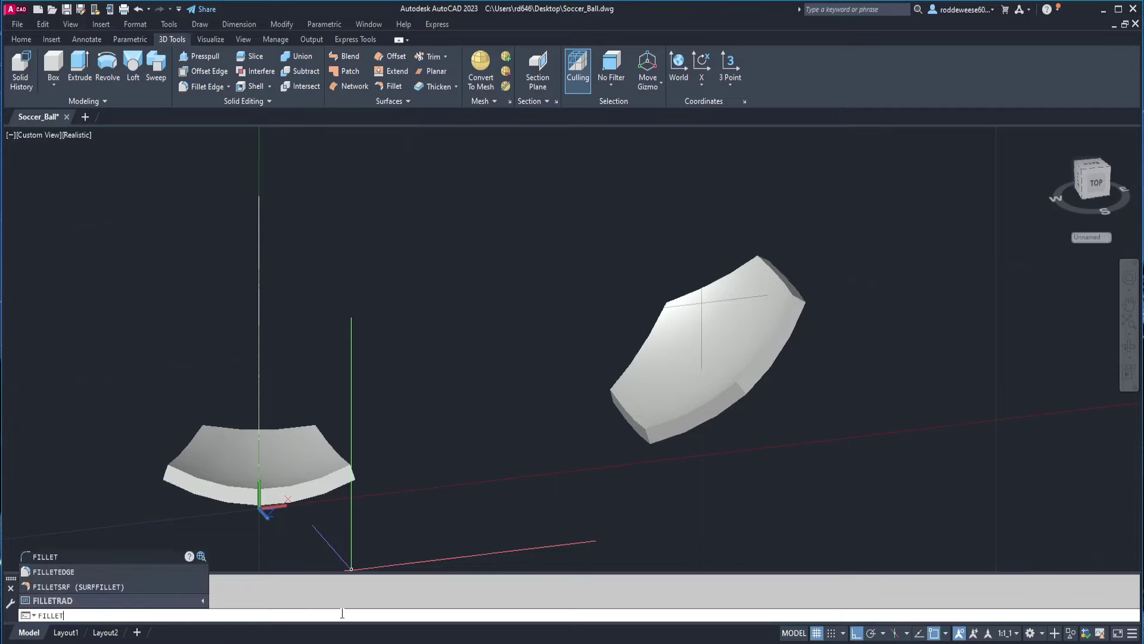
- Fillet six edges of the detached panel with a 0.2 radius
key("Return")
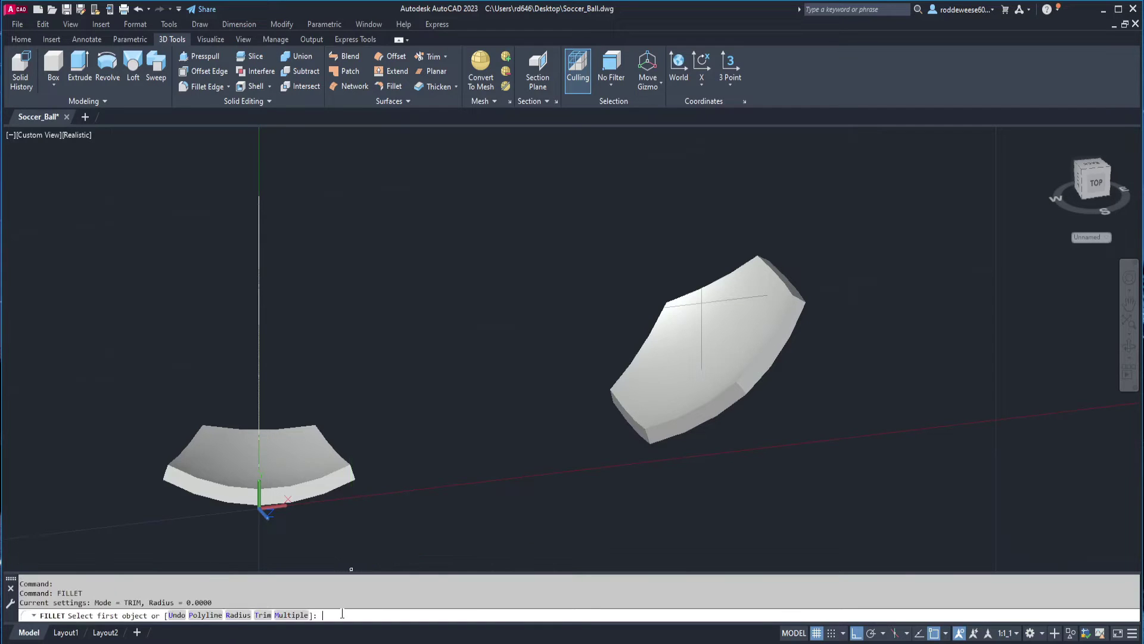
left_click(702, 347)
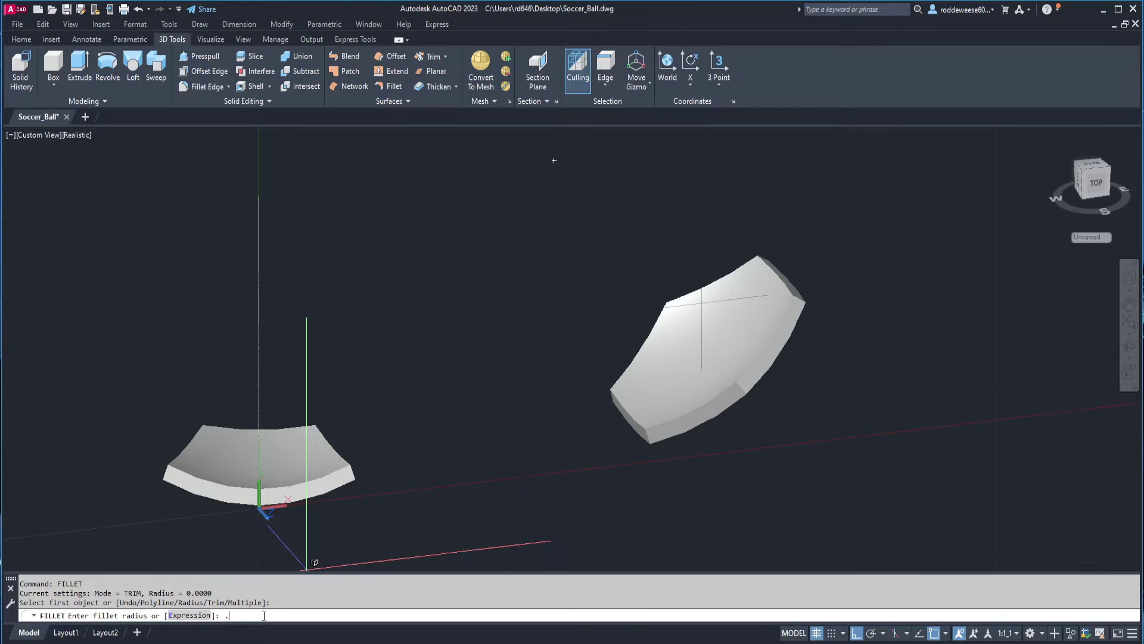
type(".2")
key("Return")
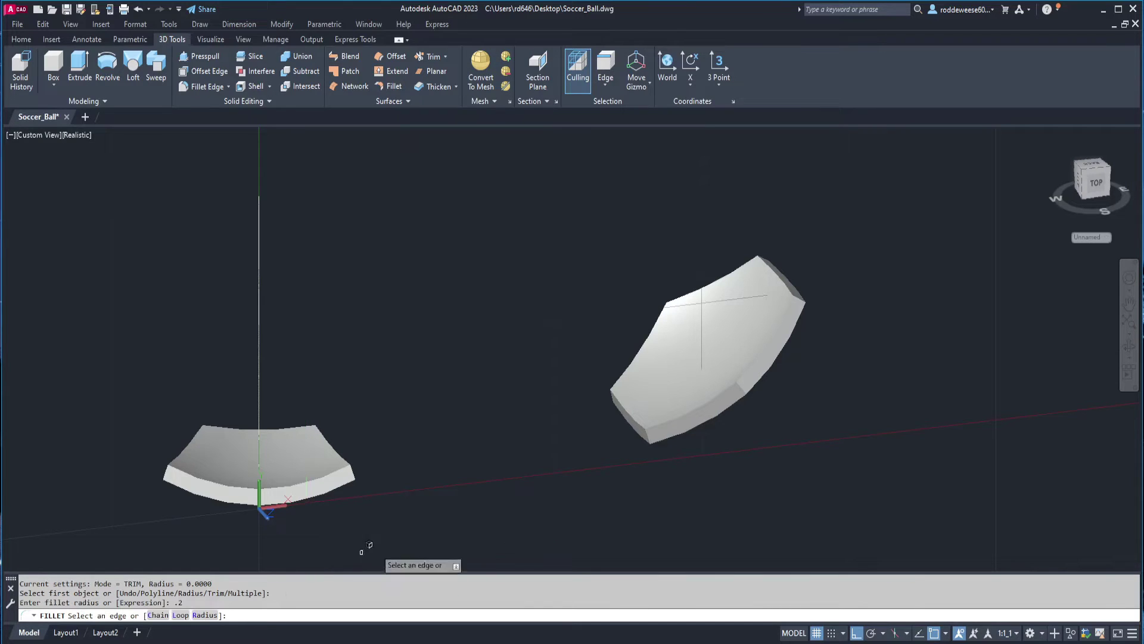
middle_click_drag(608, 480, 536, 457)
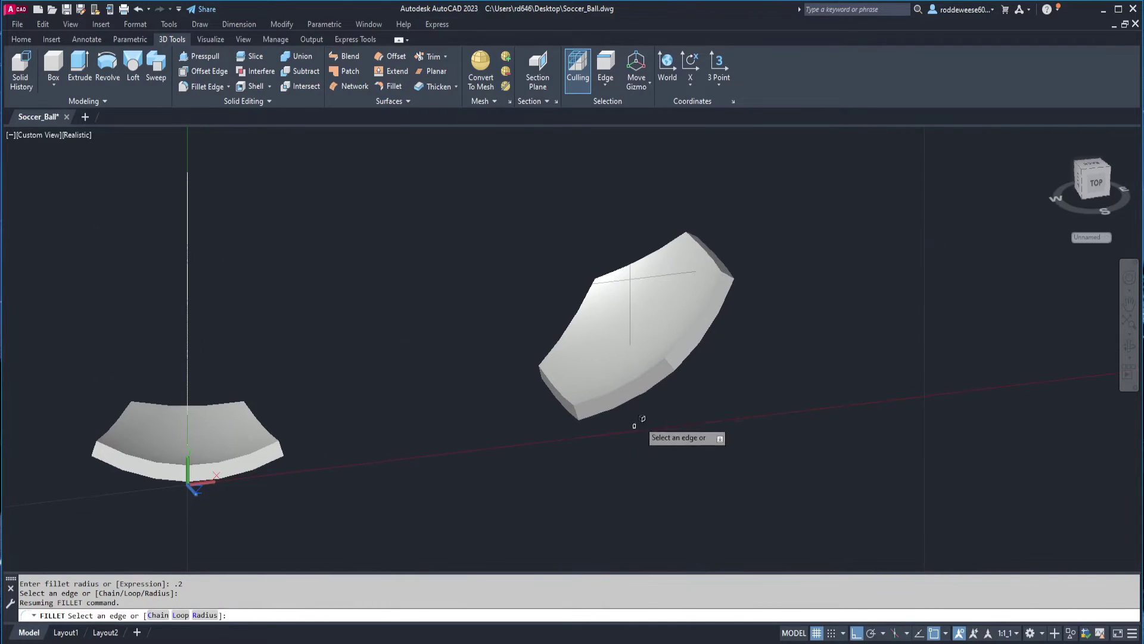
left_click(654, 381)
middle_click_drag(794, 325, 578, 334, "shift")
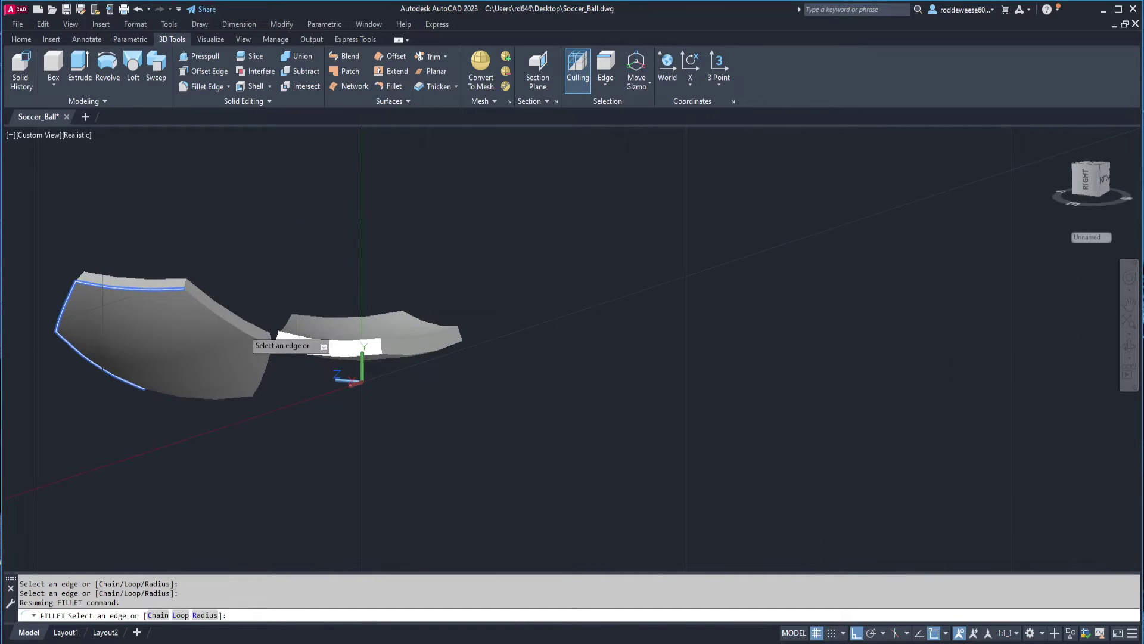
left_click(273, 366)
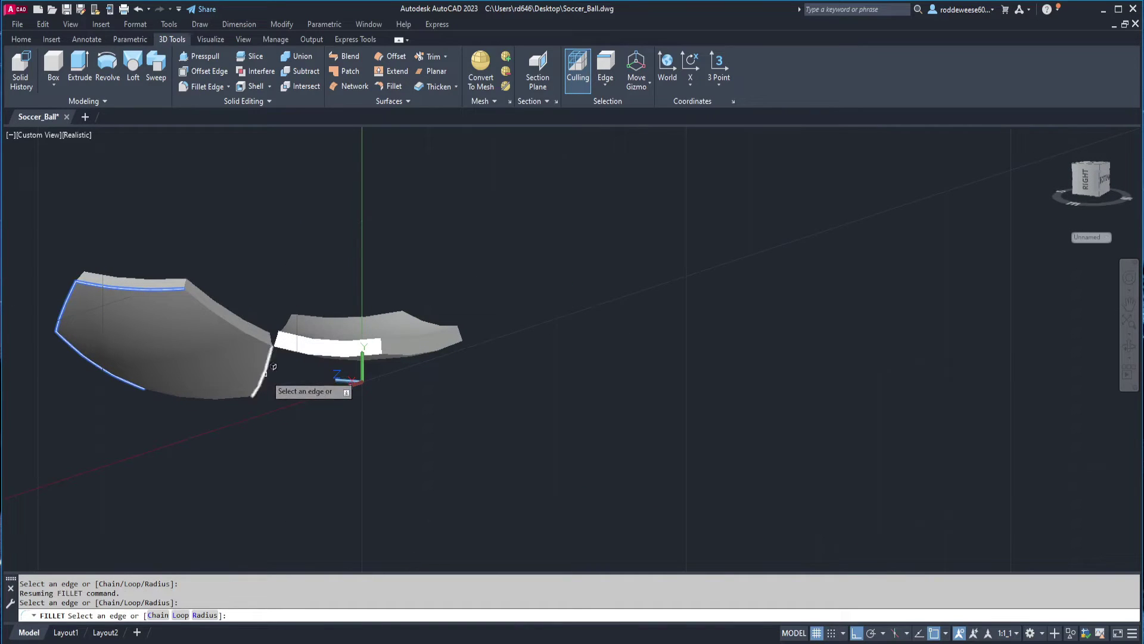
left_click(267, 332)
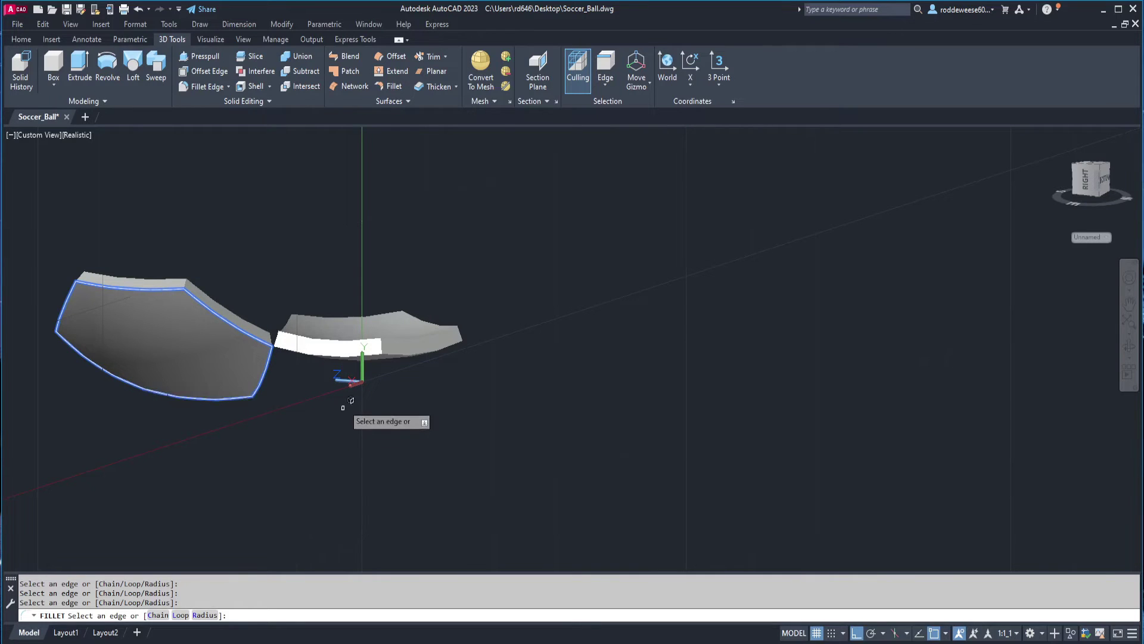
middle_click_drag(350, 400, 512, 402, "shift")
key("Return")
scroll(566, 242, "up", 3)
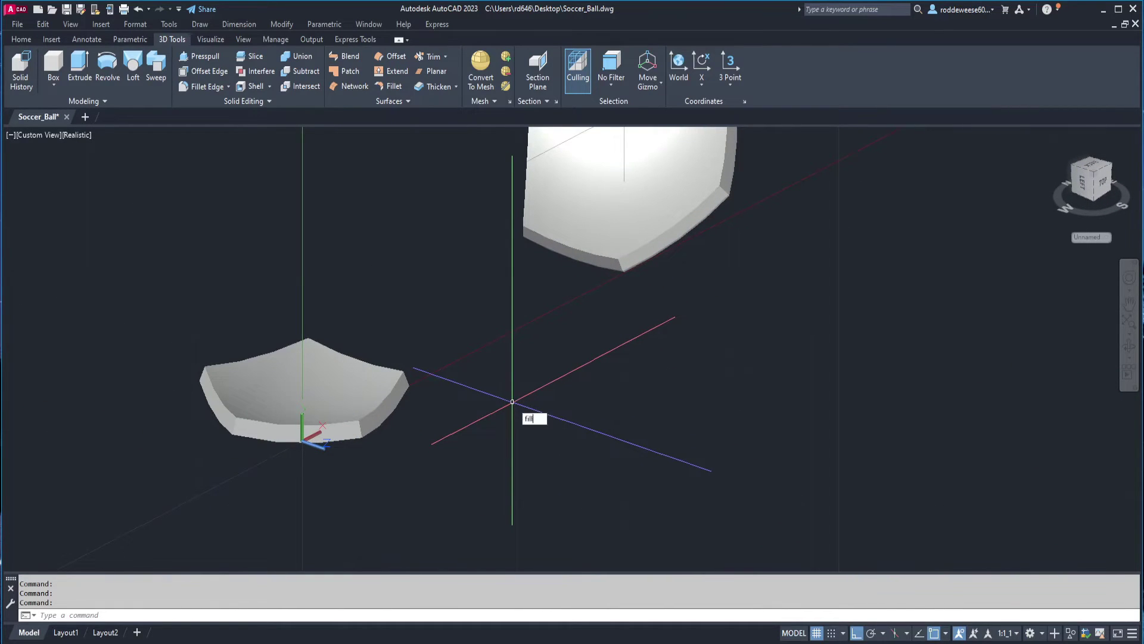
- Fillet five edges of the lower panel with a 0.2 radius
key("Return")
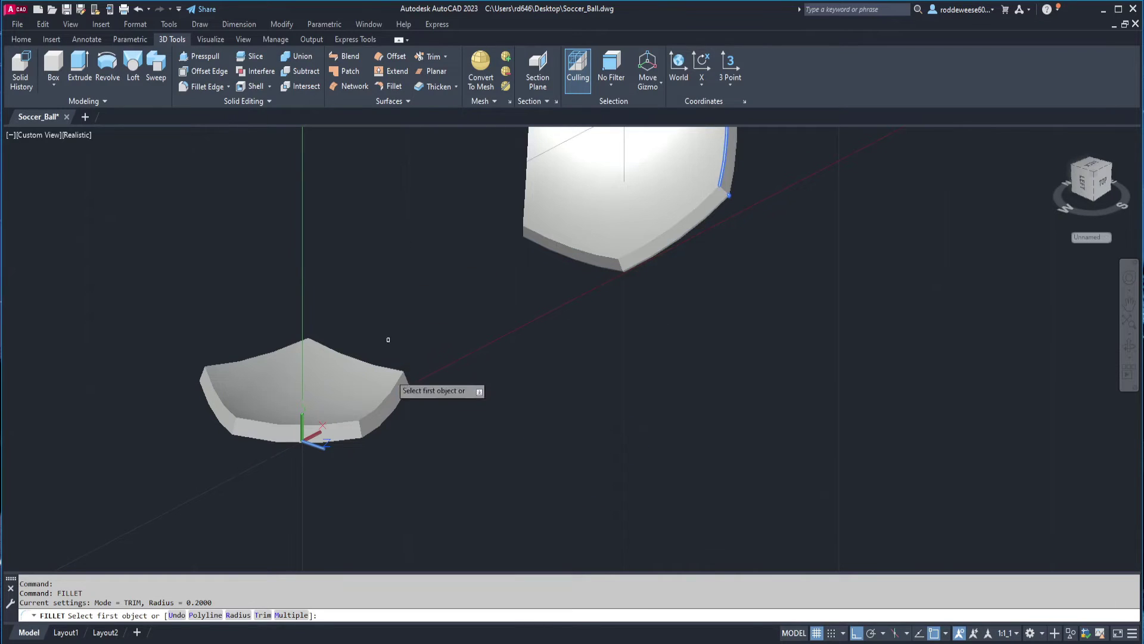
type("r")
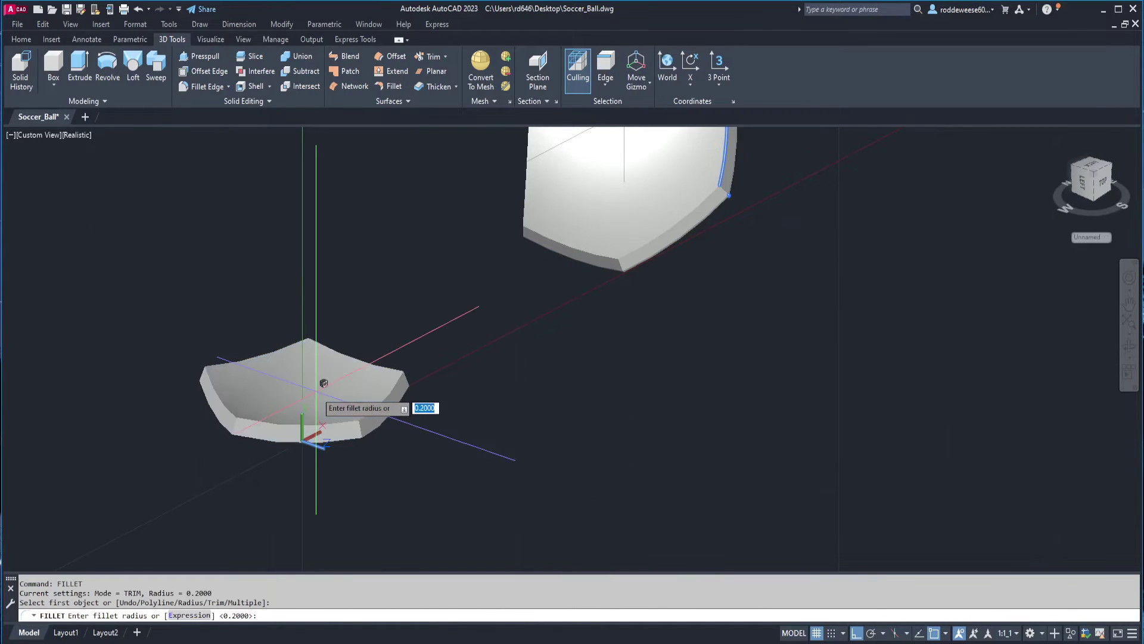
key("Return")
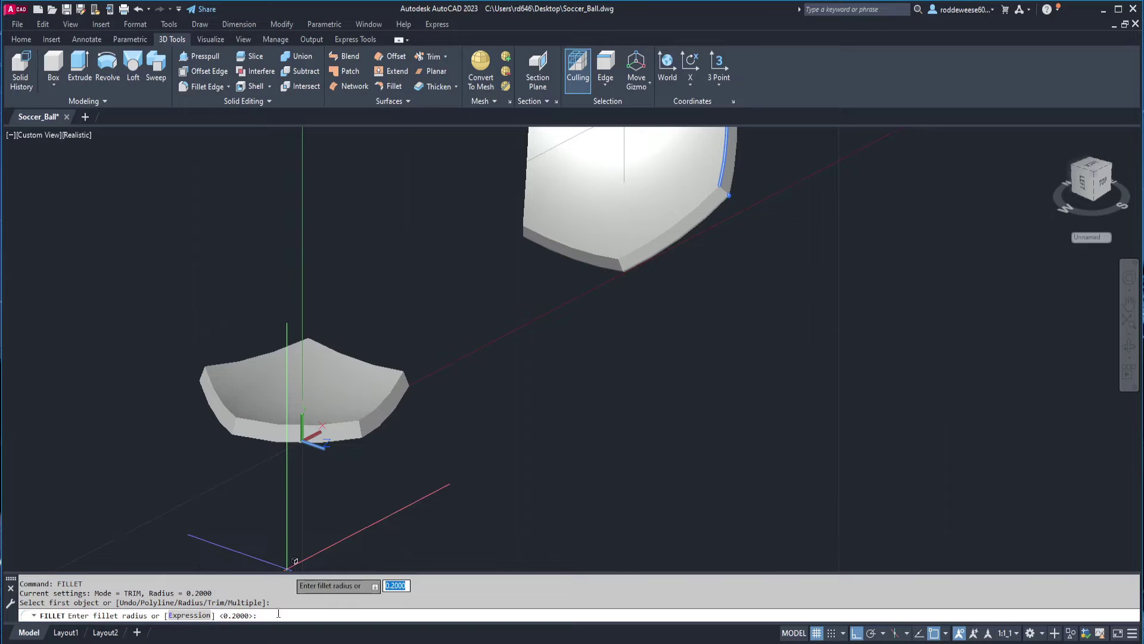
type(".2")
key("Return")
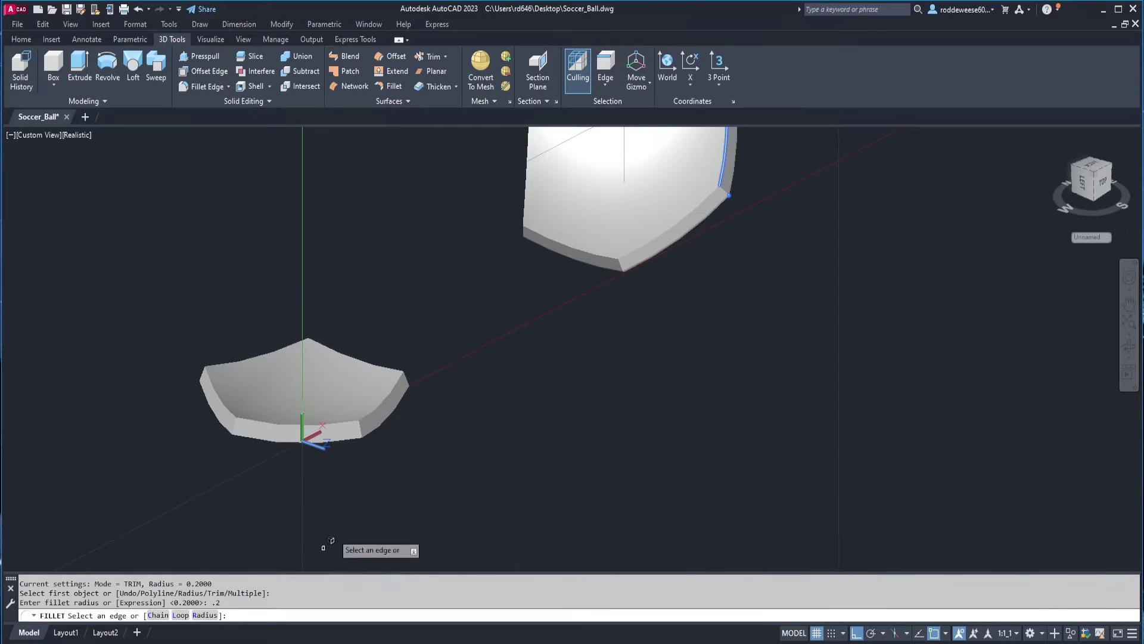
left_click(397, 407)
middle_click_drag(421, 448, 595, 416)
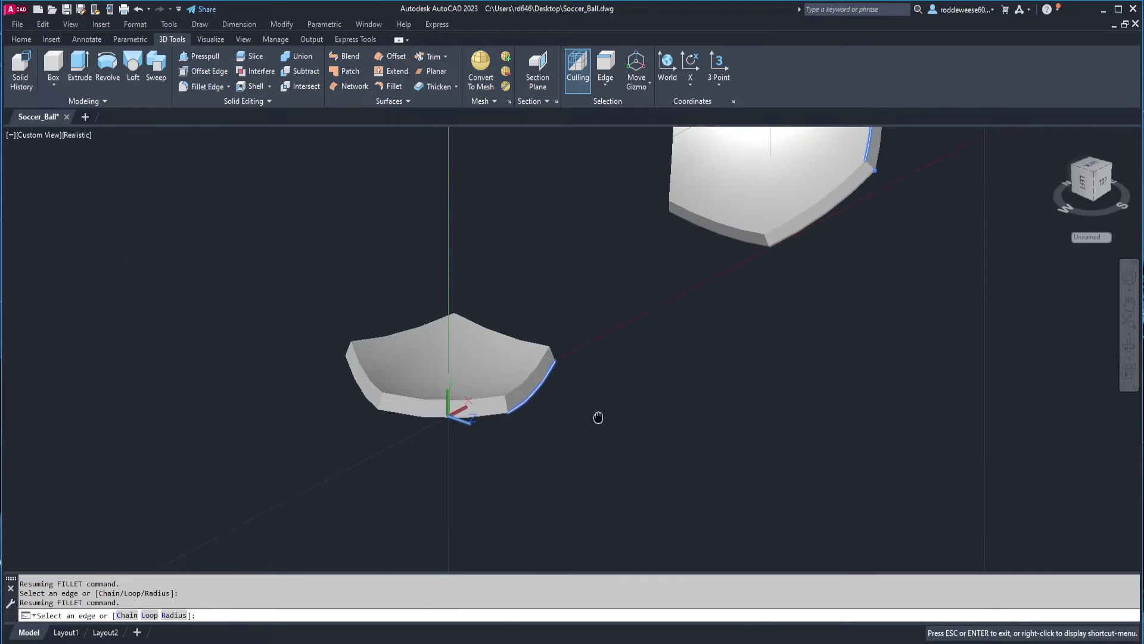
left_click(503, 406)
middle_click_drag(623, 475, 745, 388, "shift")
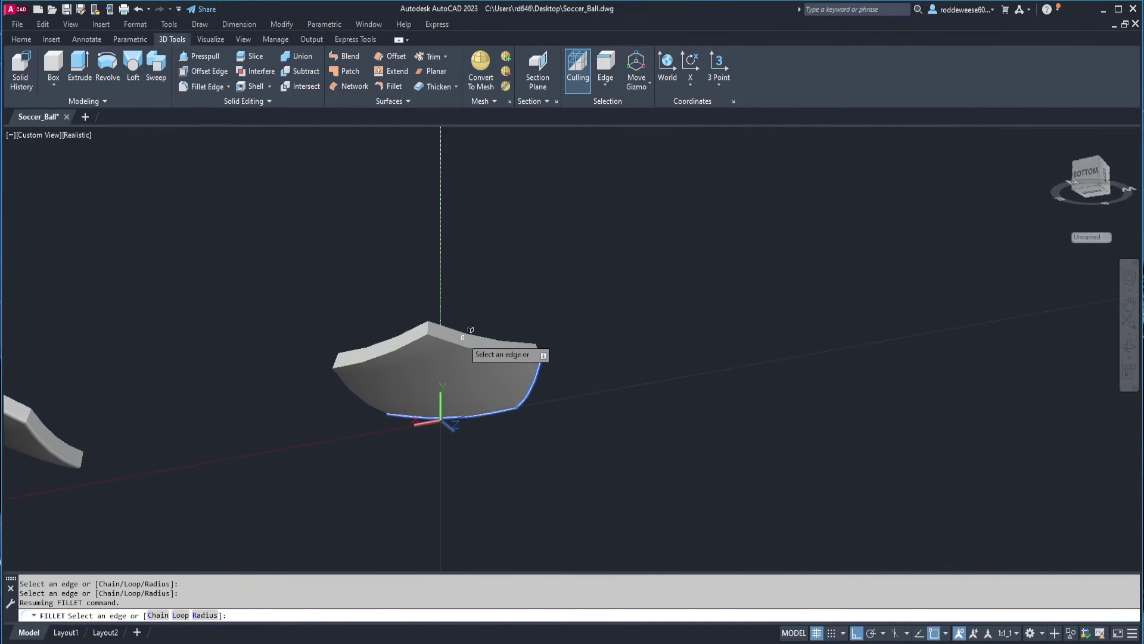
left_click(465, 342)
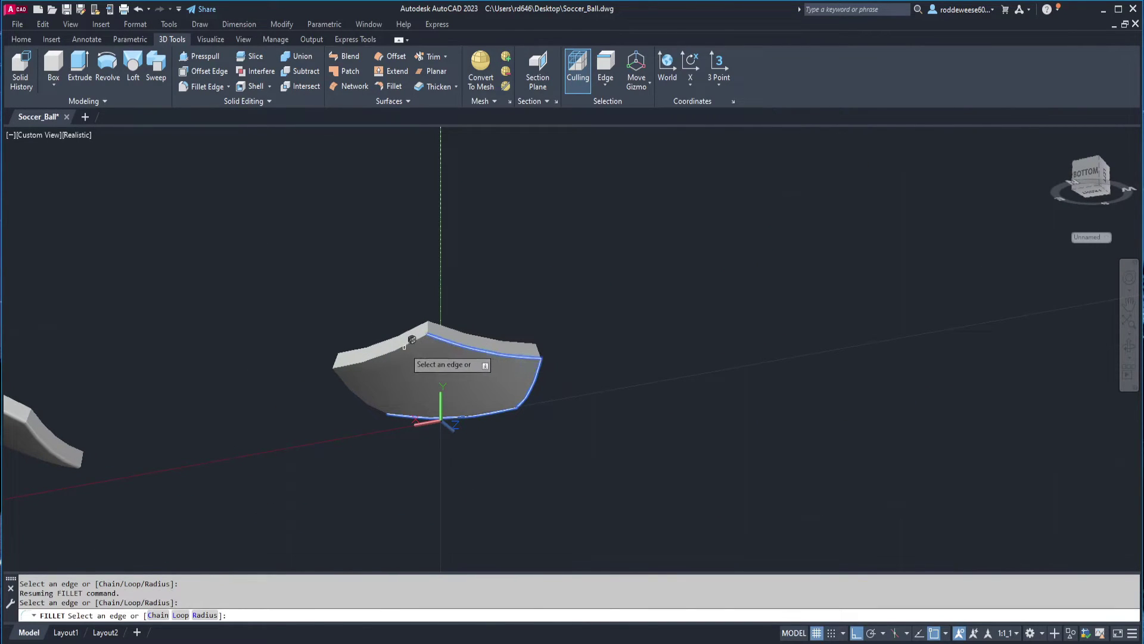
middle_click_drag(410, 339, 504, 383, "shift")
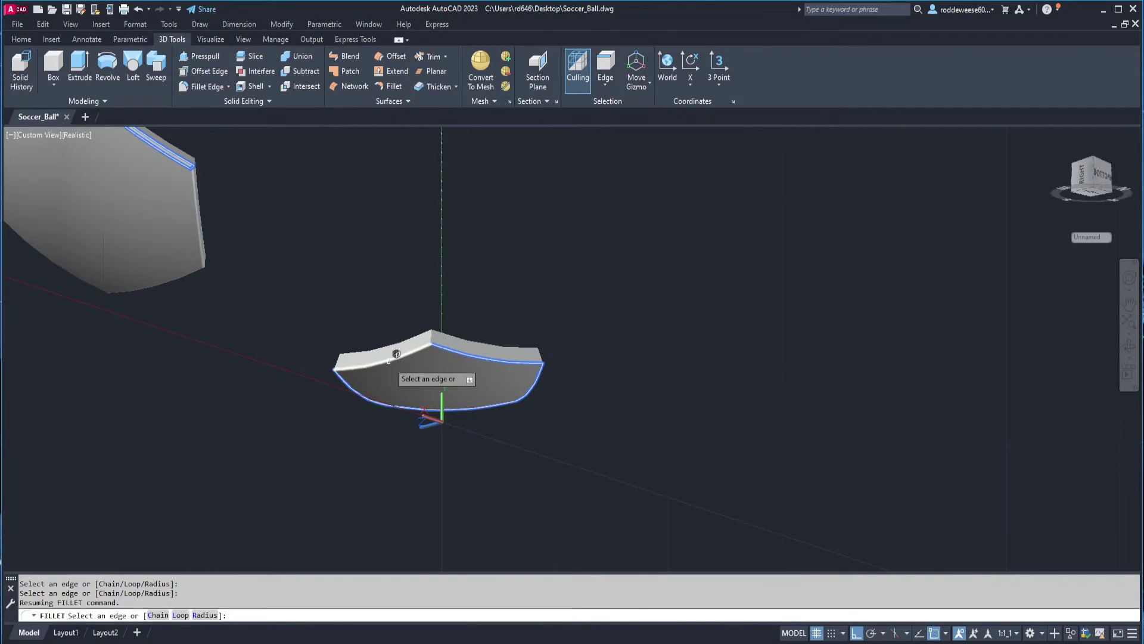
key("Return")
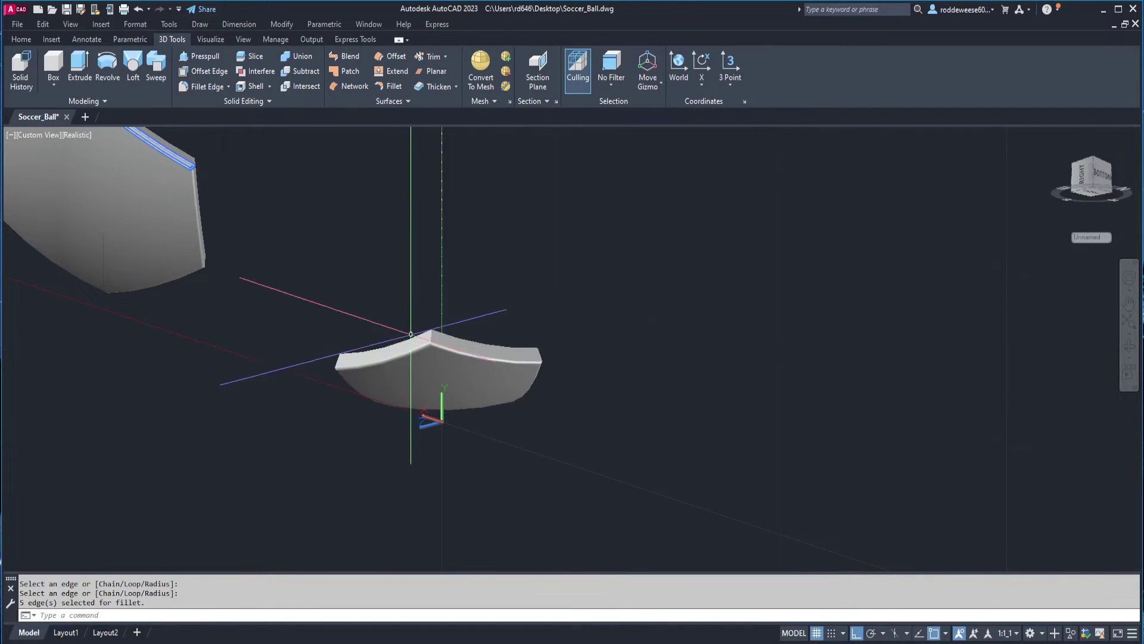
middle_click_drag(401, 354, 644, 419, "shift")
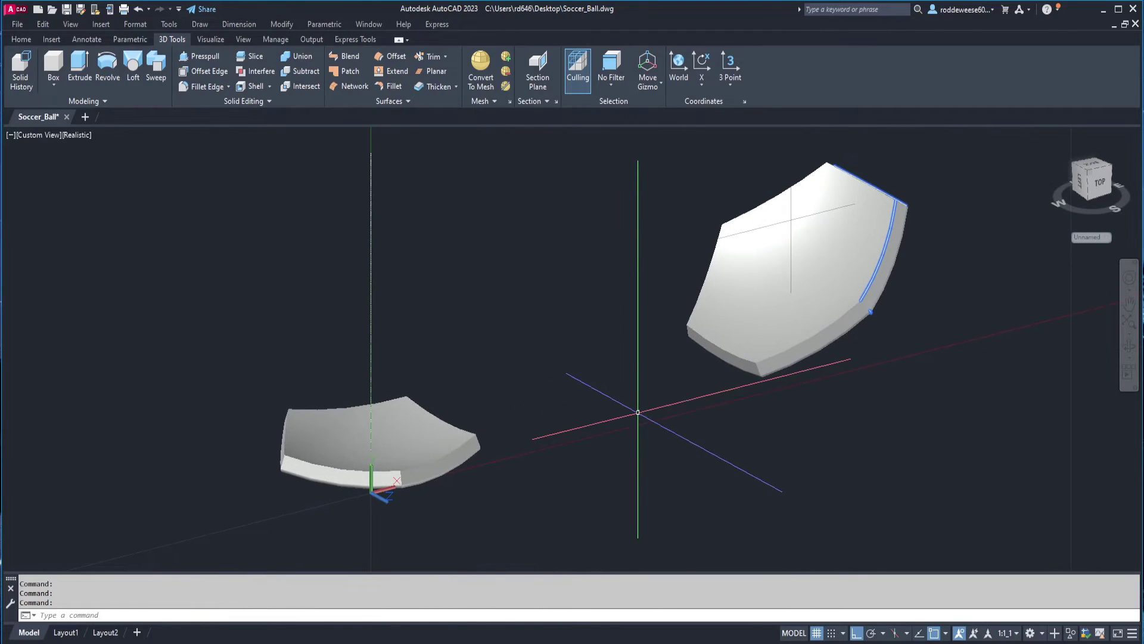
- Move the filleted panel 20 units back against the lower panel
type("m")
key("Return")
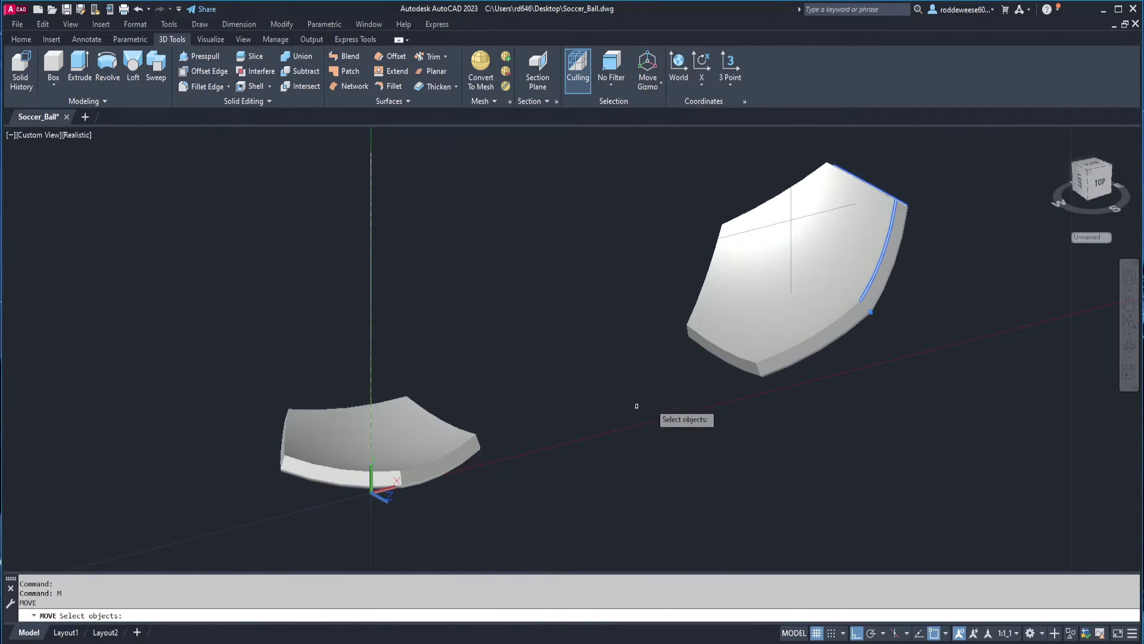
left_click(789, 352)
key("Return")
left_click(830, 408)
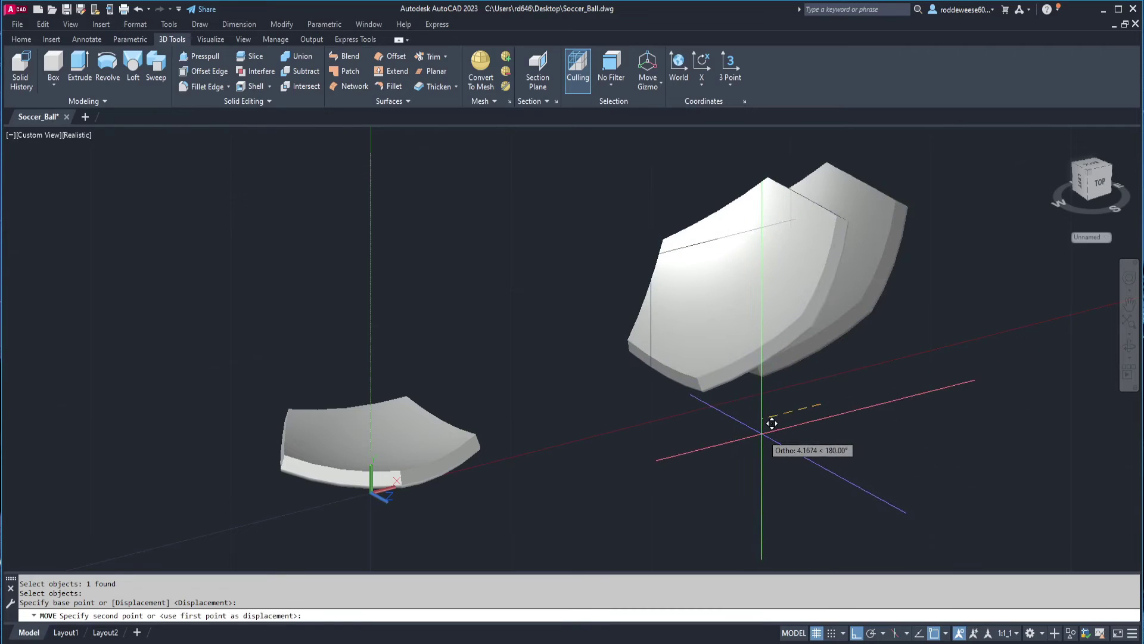
type("20")
key("Return")
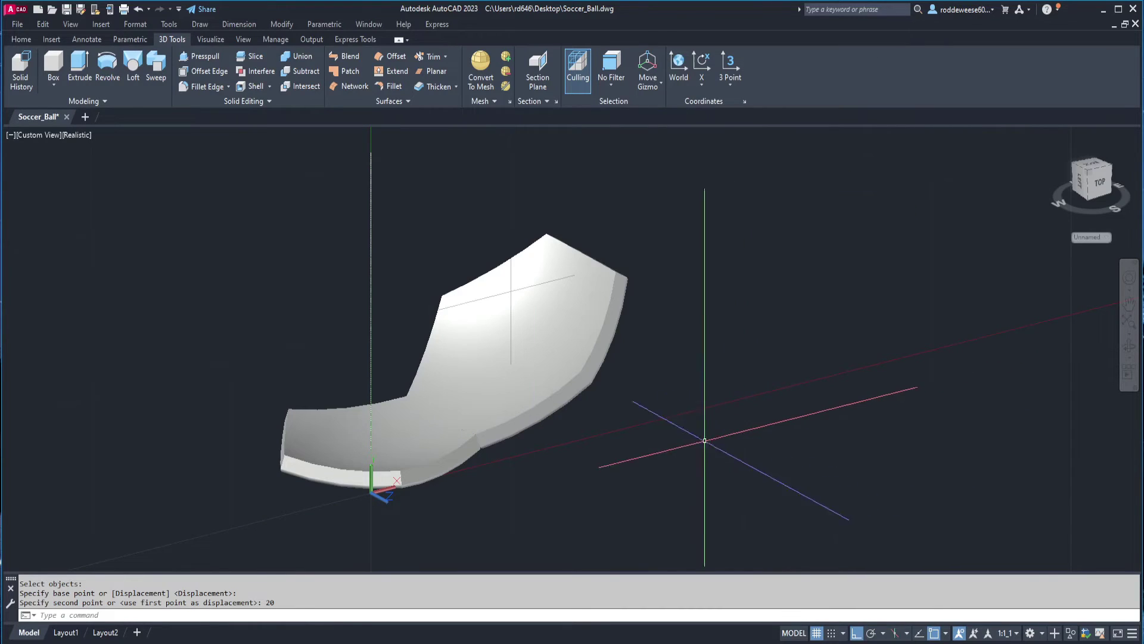
middle_click_drag(631, 464, 682, 394, "shift")
- Save Soccer_Ball.dwg
key("ctrl+s")
scroll(652, 384, "up", 3)
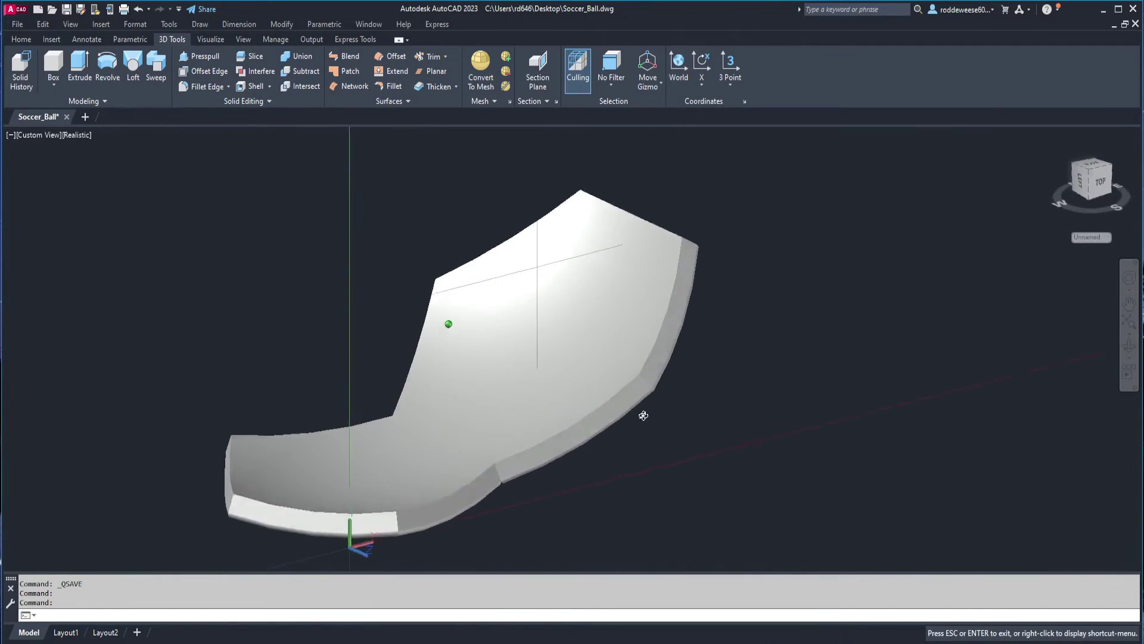
middle_click_drag(638, 428, 661, 389)
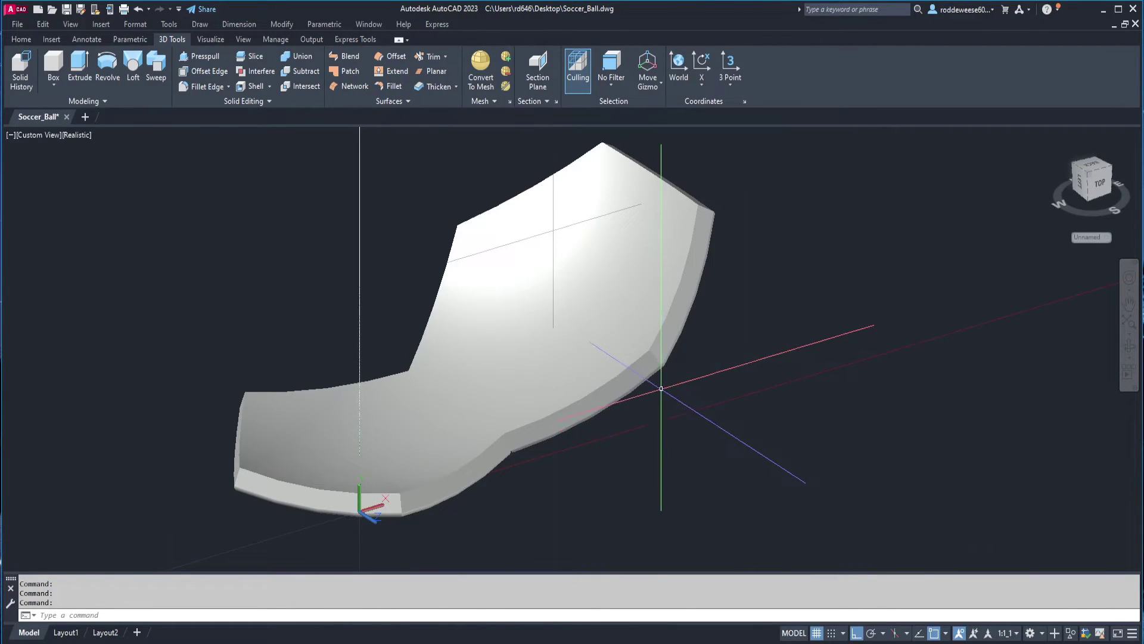
type("rop")
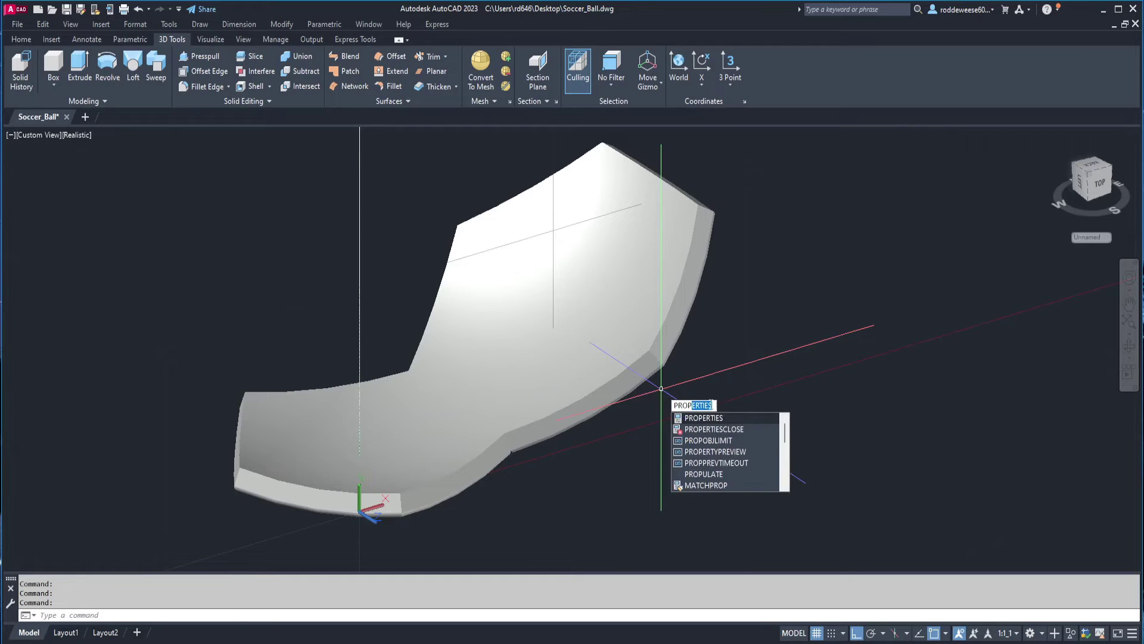
- Put the upper hexagon solid on the white layer via Properties
left_click(700, 422)
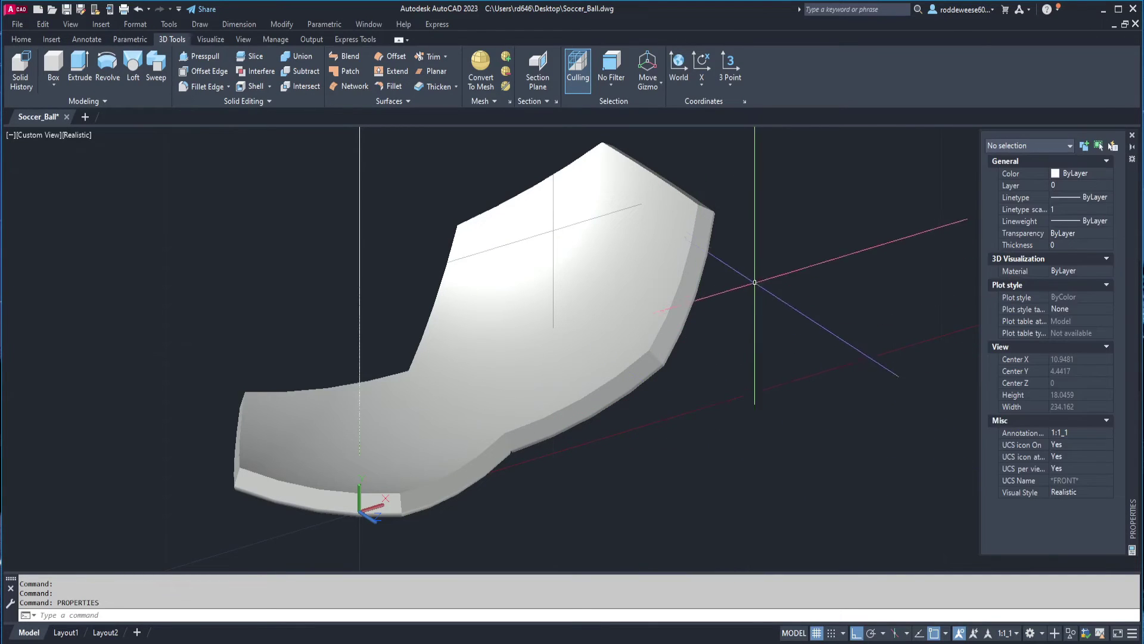
left_click(709, 231)
middle_click_drag(709, 231, 609, 255)
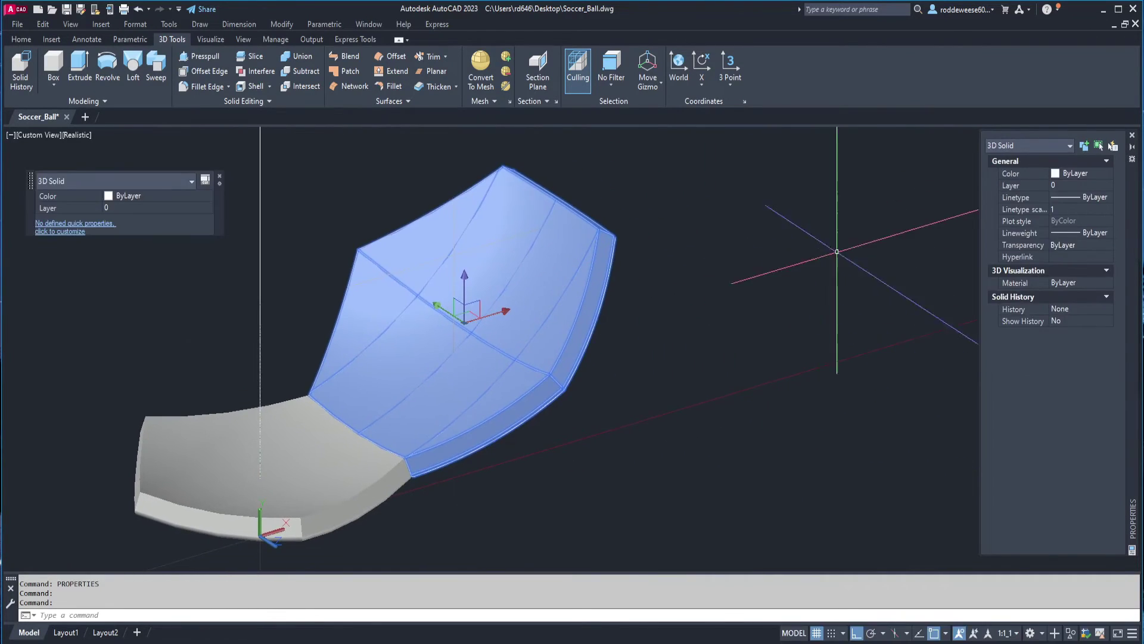
left_click(1108, 186)
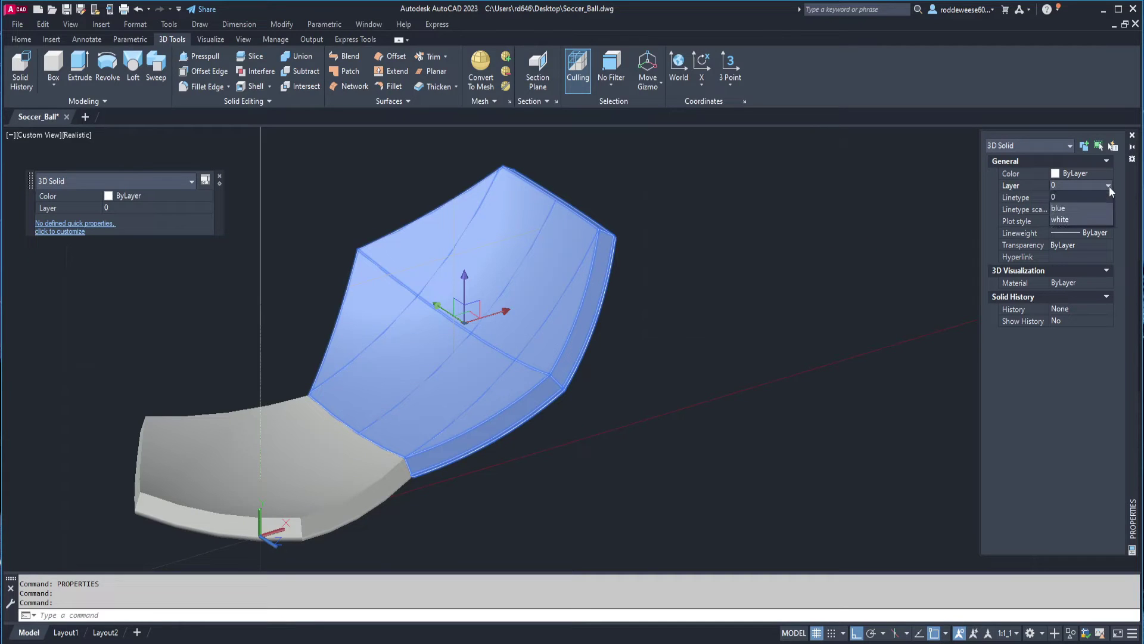
left_click(1071, 219)
middle_click_drag(715, 242, 767, 256, "shift")
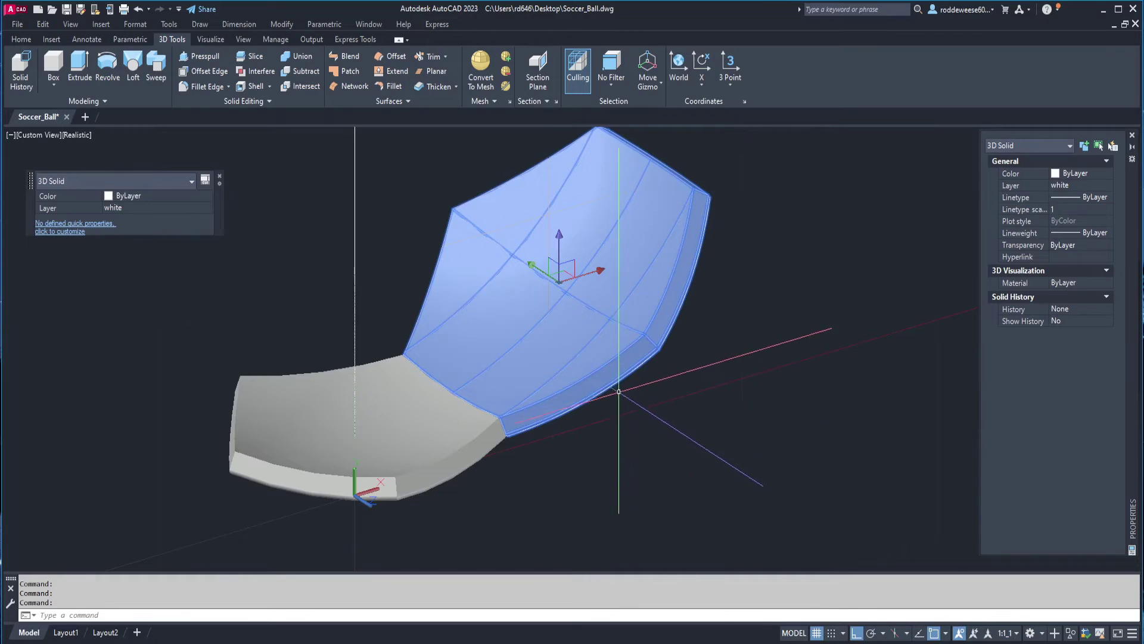
key("Escape")
- Put the lower pentagon solid on the blue layer
left_click(477, 447)
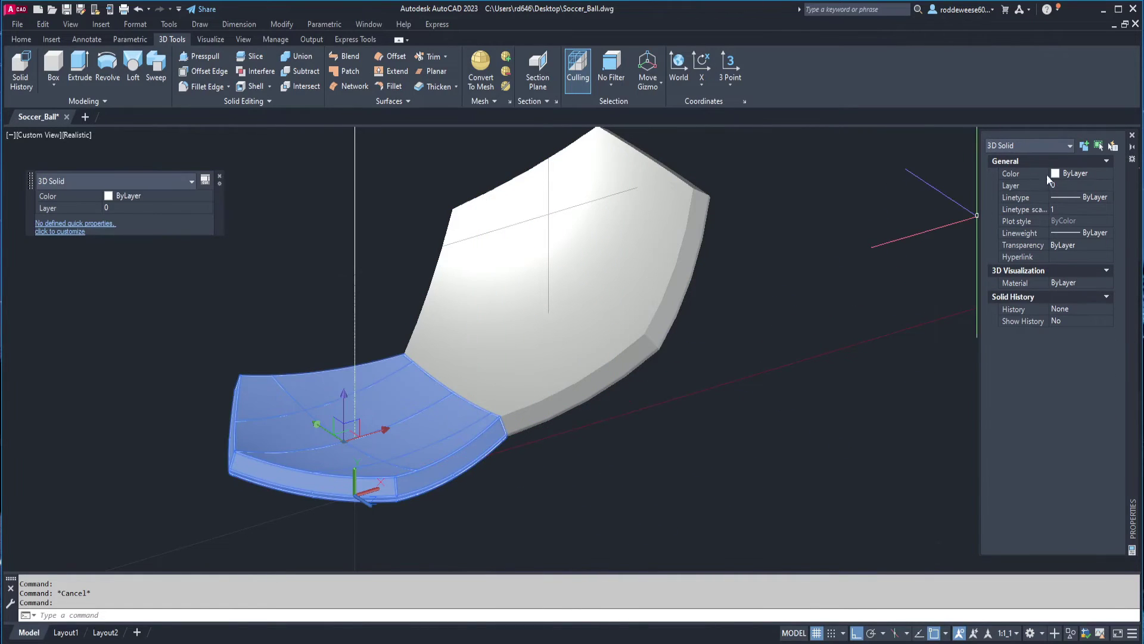
left_click(1109, 185)
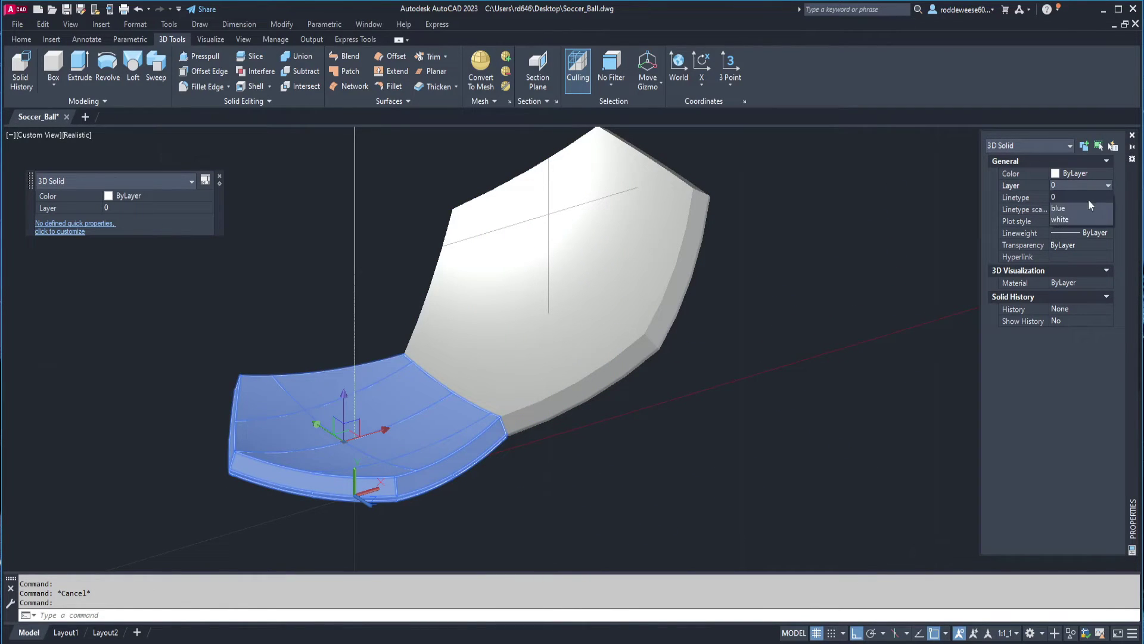
left_click(1068, 208)
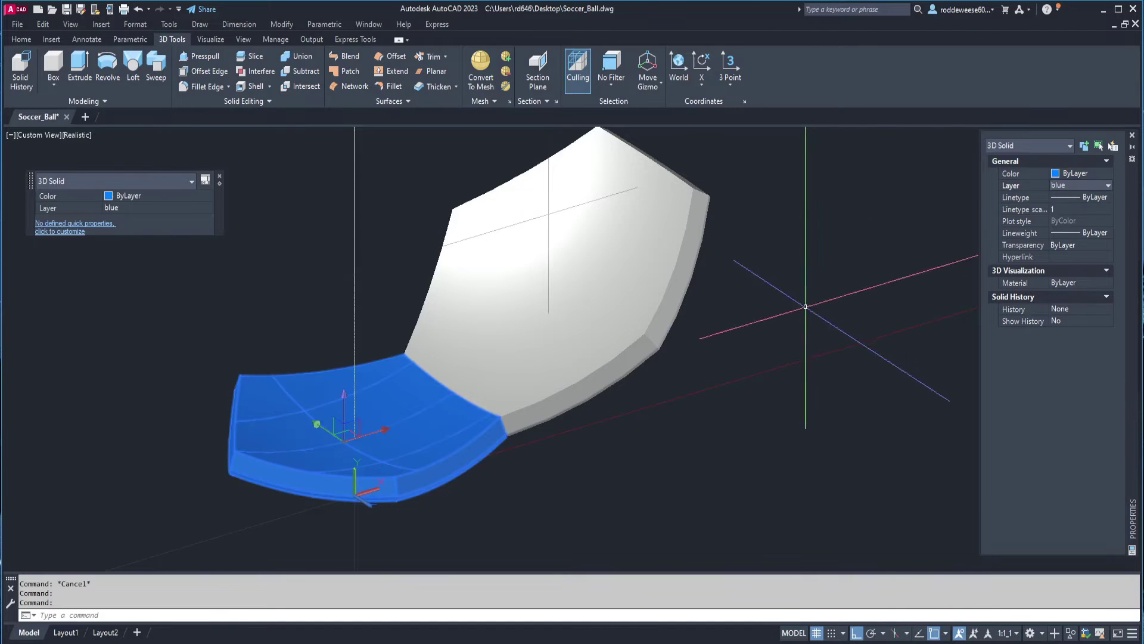
key("Escape")
middle_click_drag(775, 306, 766, 401, "shift")
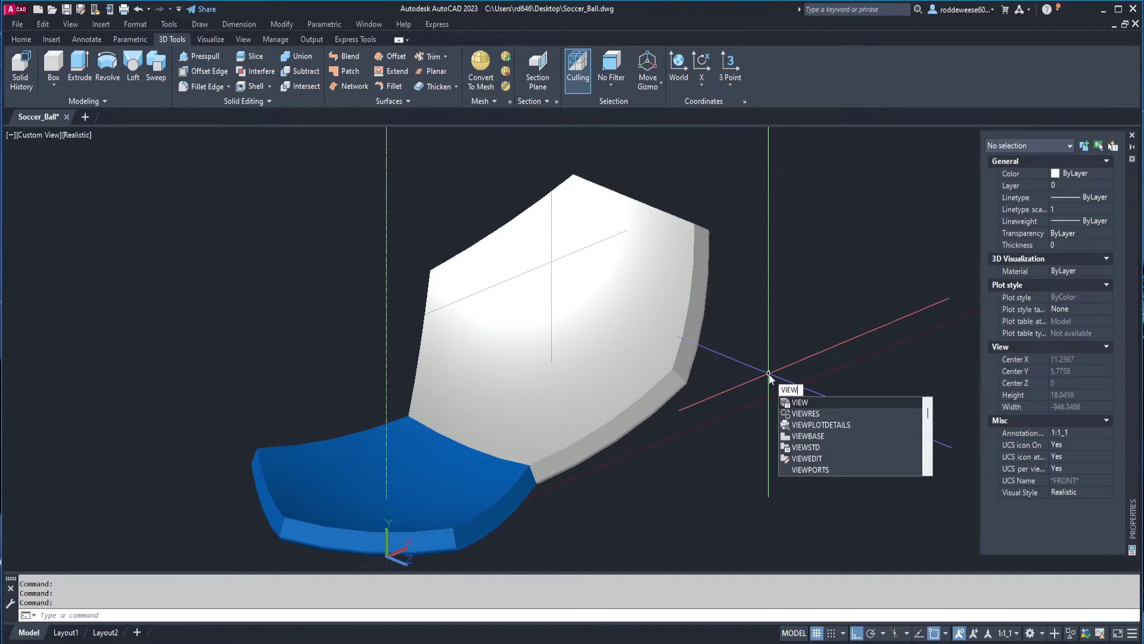
- Switch to the Top preset view, save, and close the Properties palette
key("Return")
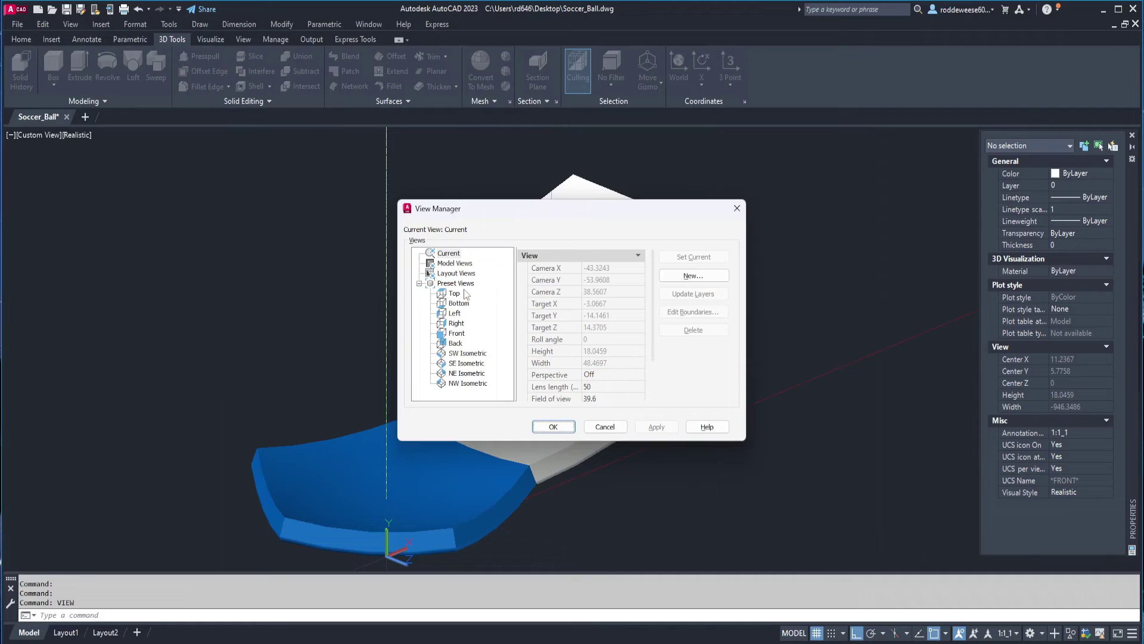
left_click(454, 294)
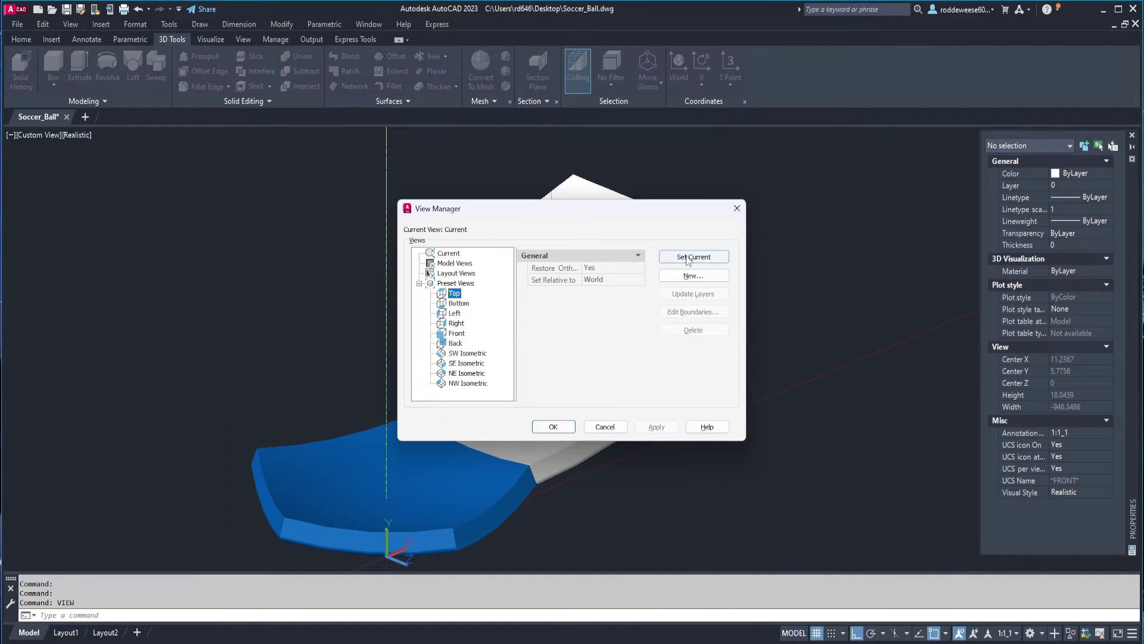
left_click(554, 426)
key("ctrl+s")
key("ctrl+1")
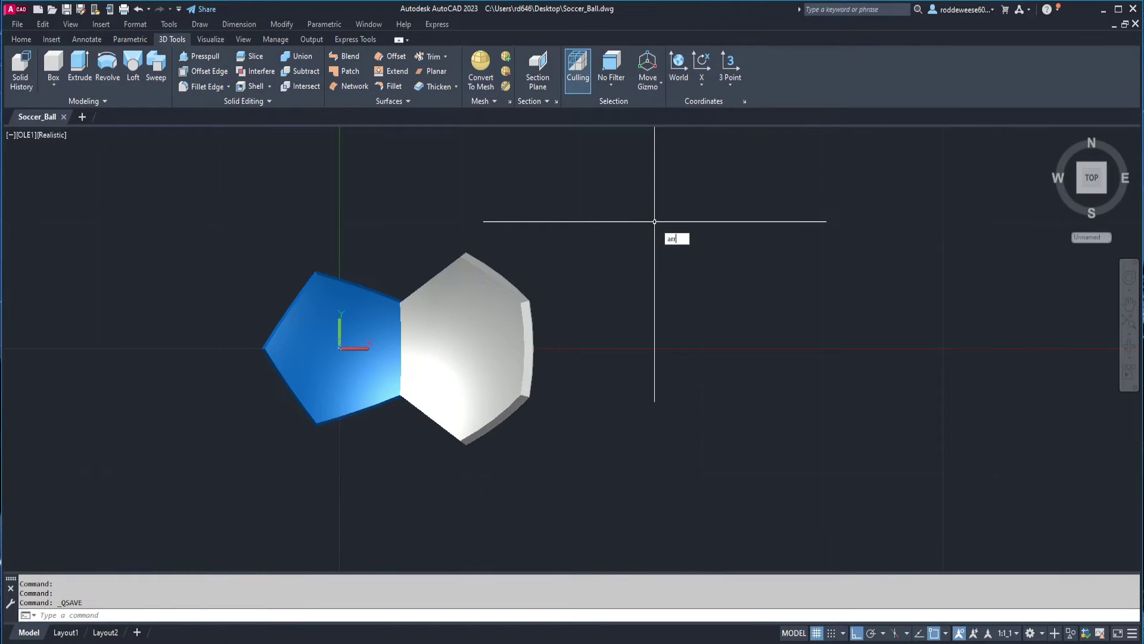
- Polar-array the hexagon as 5 items around centre 0,0 at 72° spacing
type("a")
left_click(689, 252)
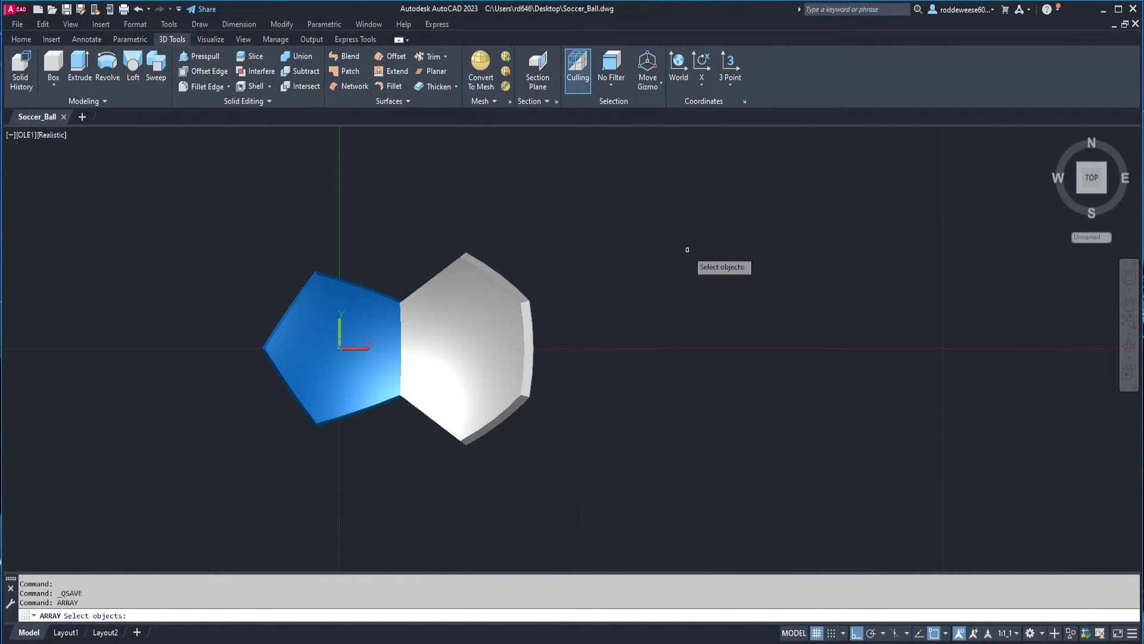
left_click(511, 281)
key("Return")
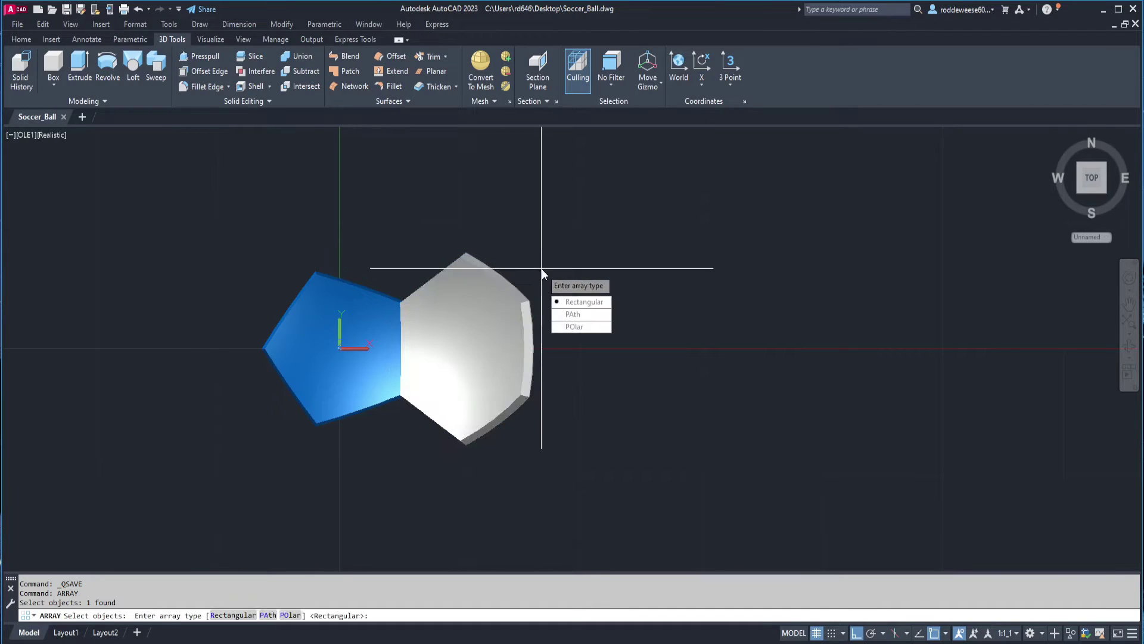
left_click(579, 328)
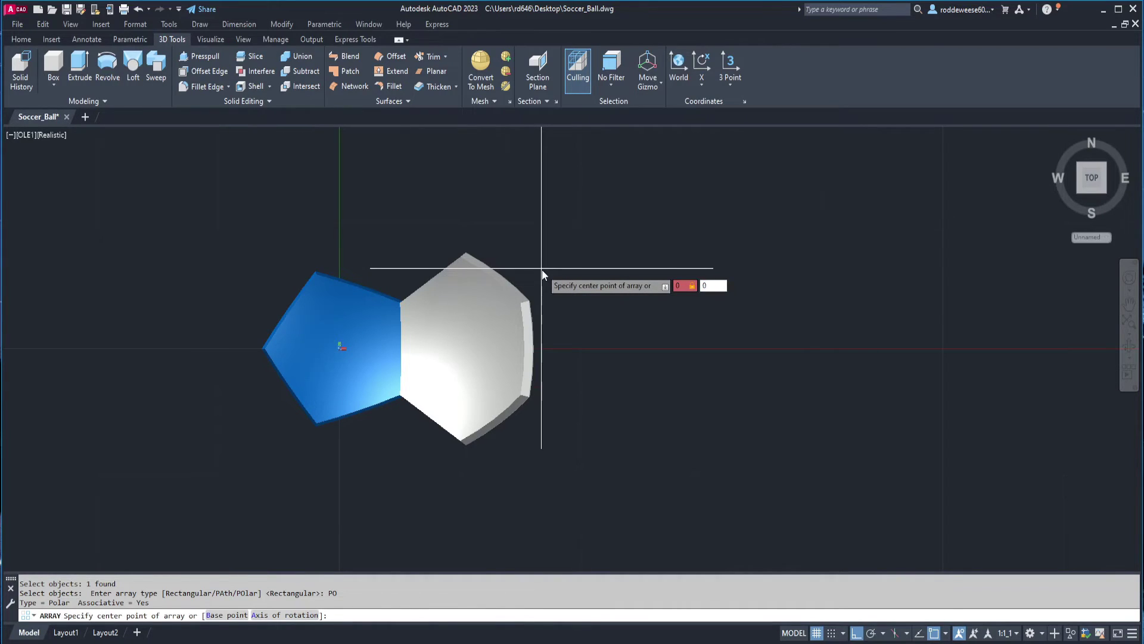
key("Return")
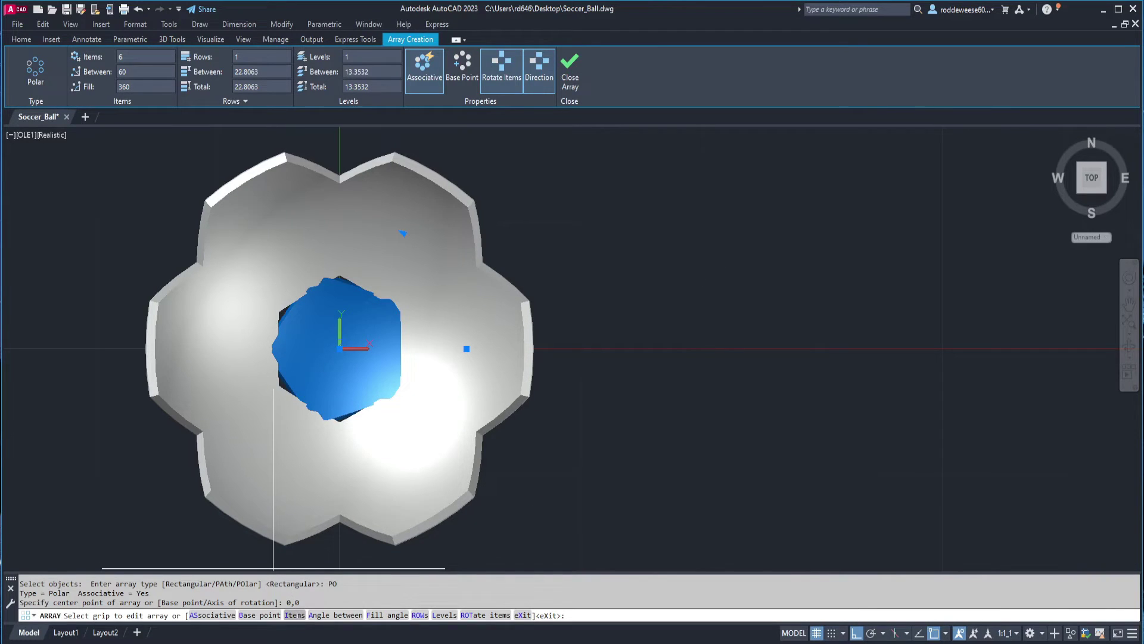
left_click(295, 615)
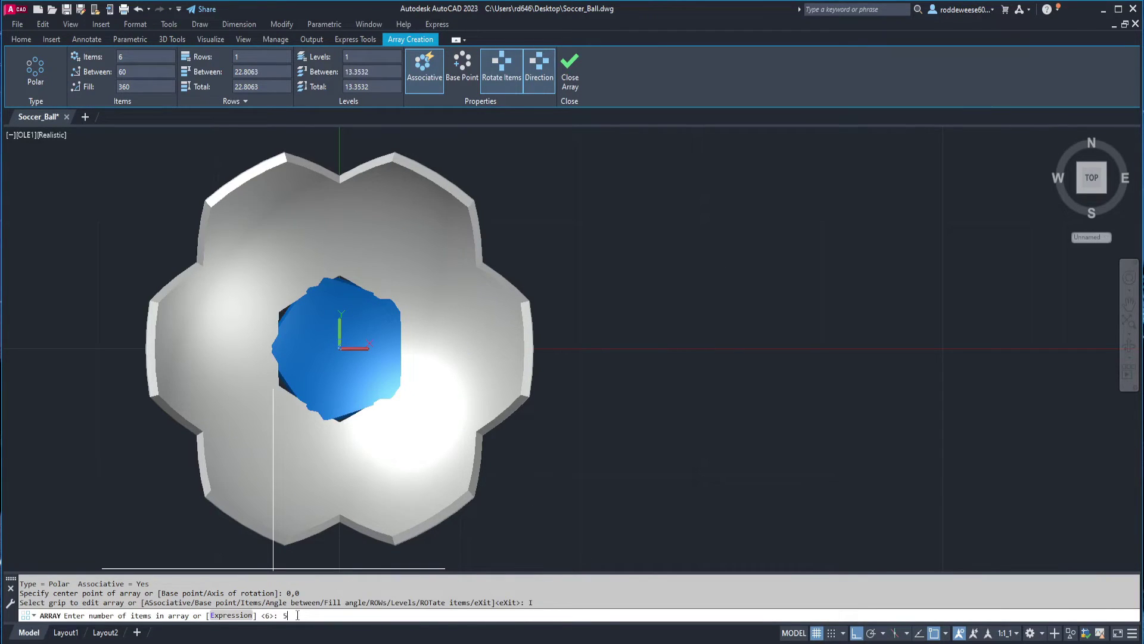
type("5")
key("Return")
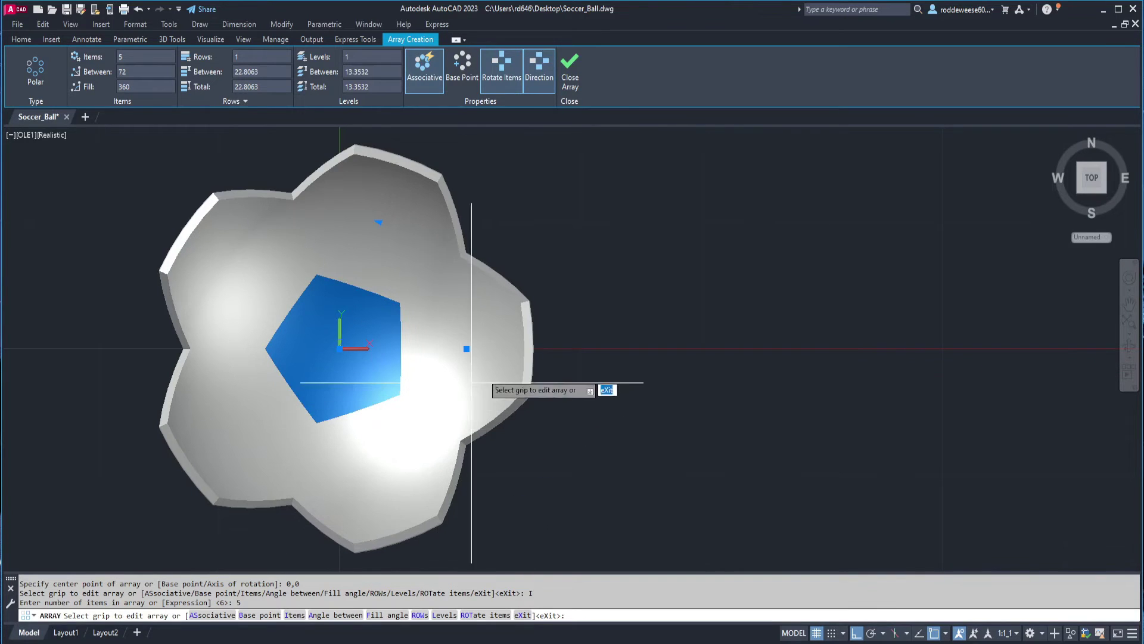
key("Return")
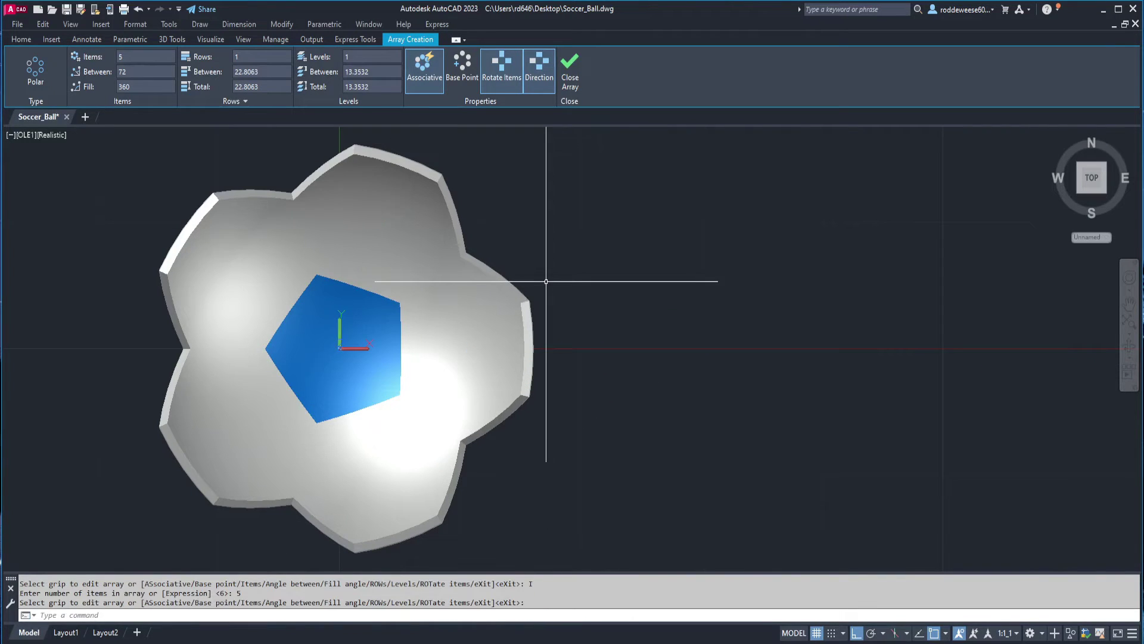
left_click(522, 292)
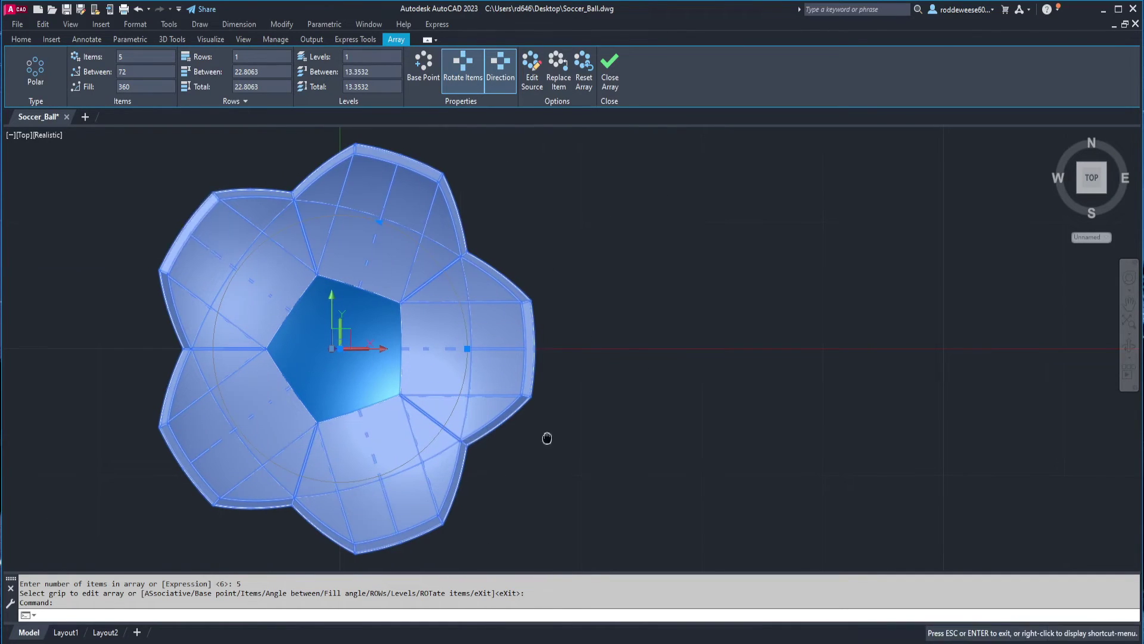
middle_click_drag(544, 437, 614, 440)
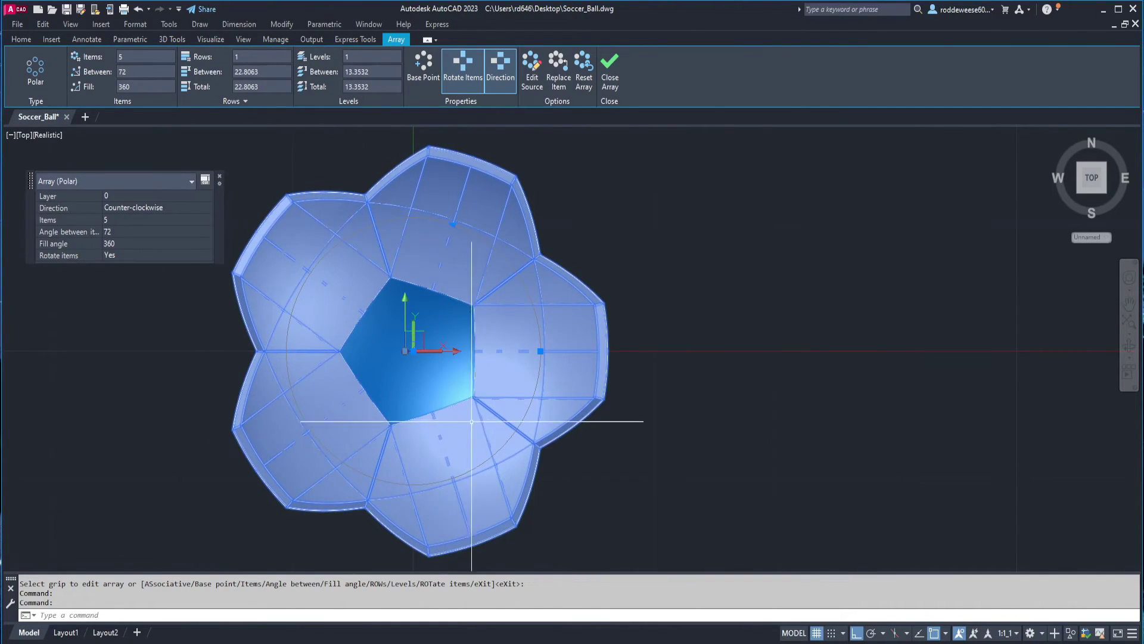
key("Escape")
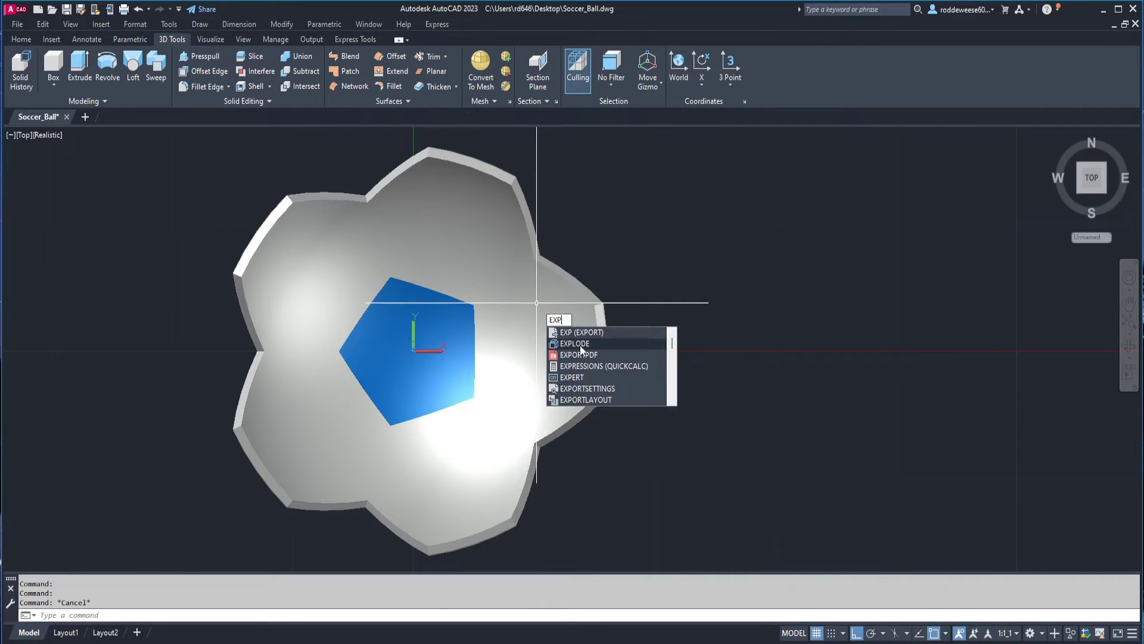
- Explode the polar array into five separate hexagon solids and check a piece
left_click(581, 344)
left_click(591, 322)
key("Return")
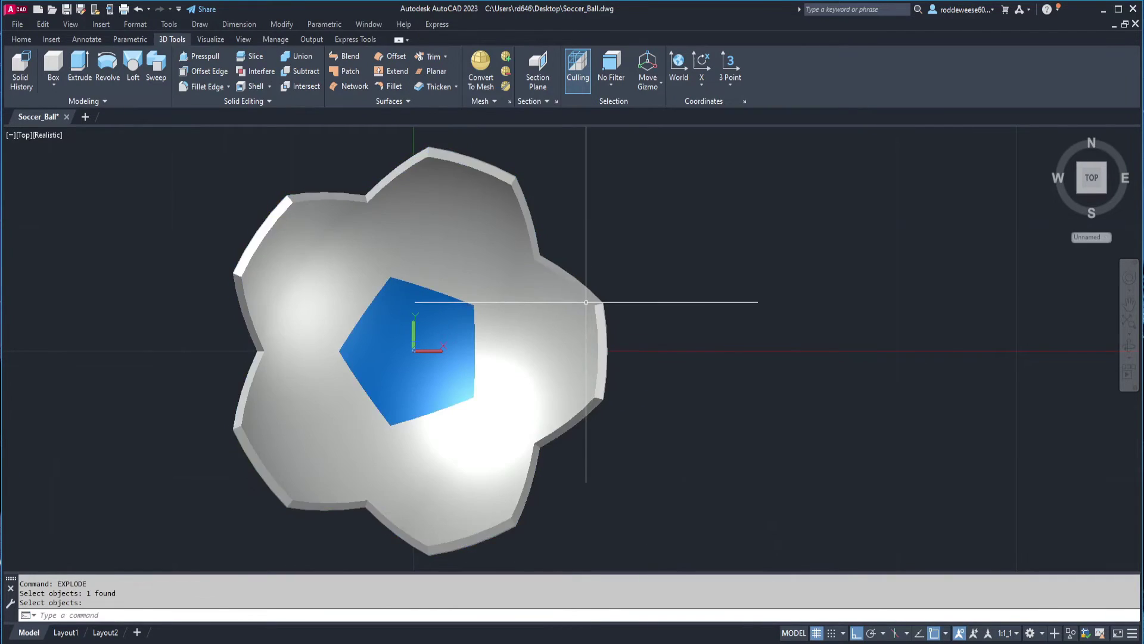
left_click(585, 302)
key("Escape")
left_click(348, 228)
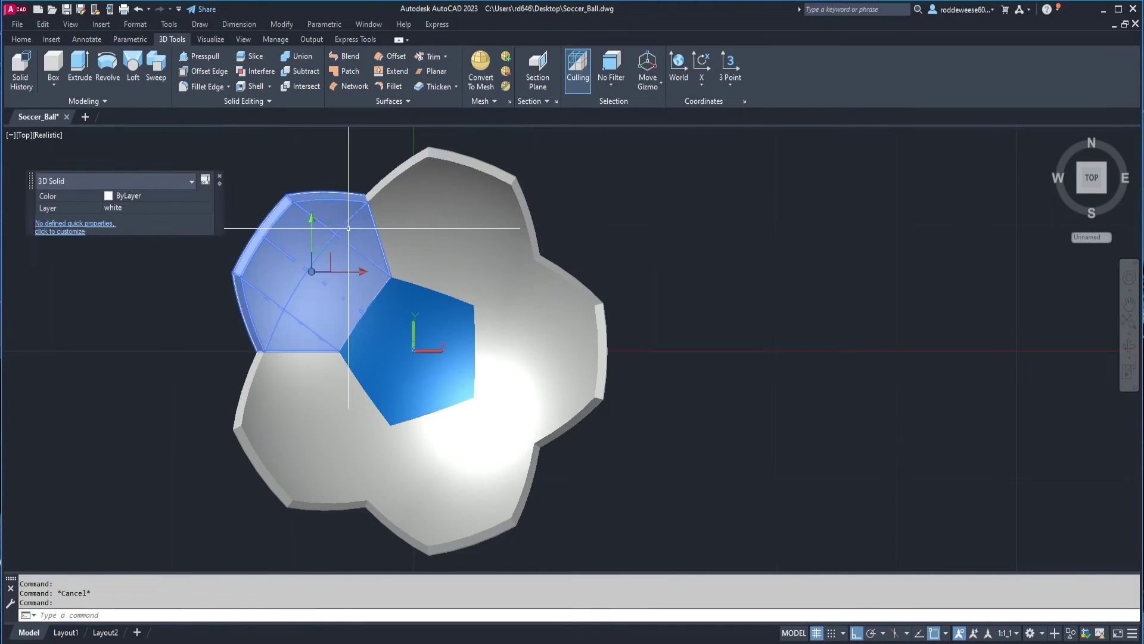
key("ctrl+z")
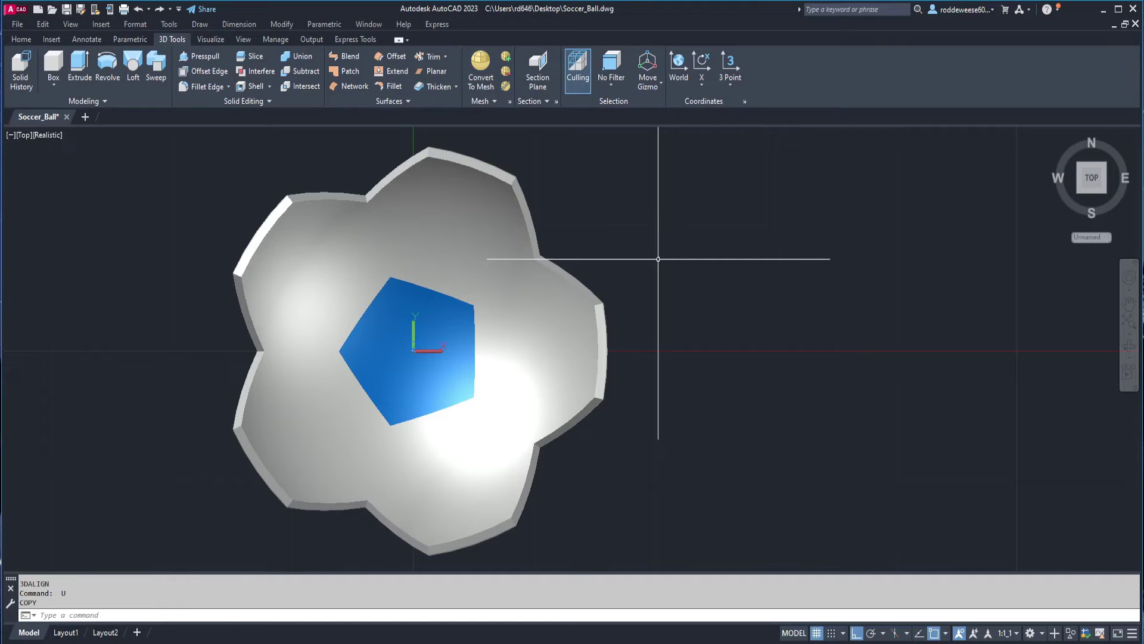
middle_click_drag(567, 309, 549, 302)
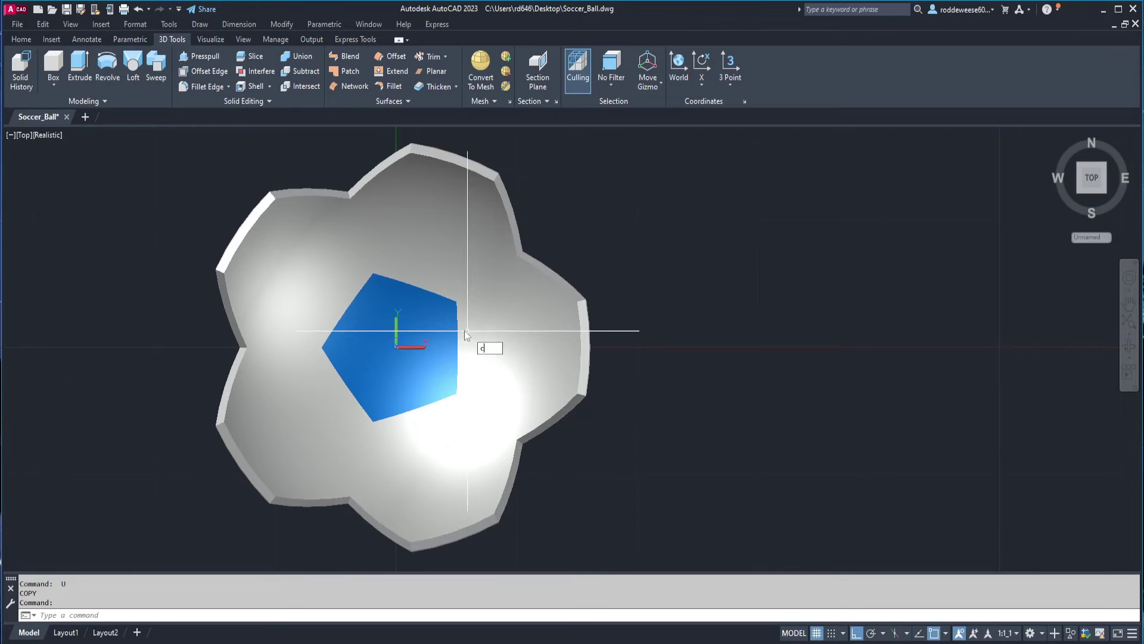
- Copy the blue pentagon from its centre to a spot right of the ball
type("o")
key("Return")
left_click(447, 328)
key("Return")
left_click(397, 347)
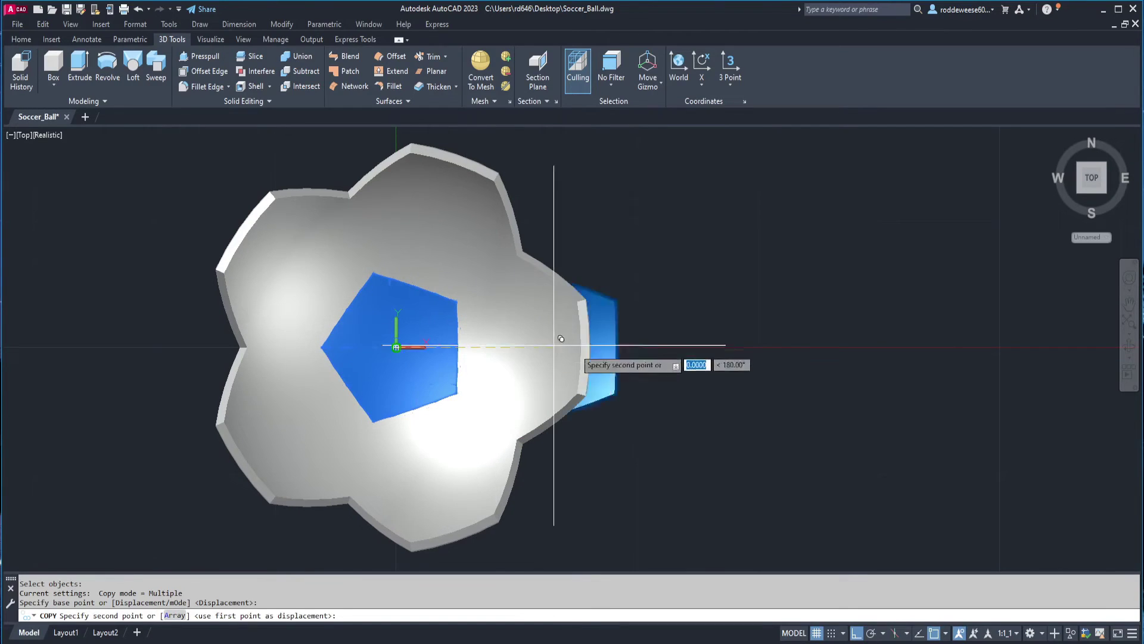
left_click(784, 360)
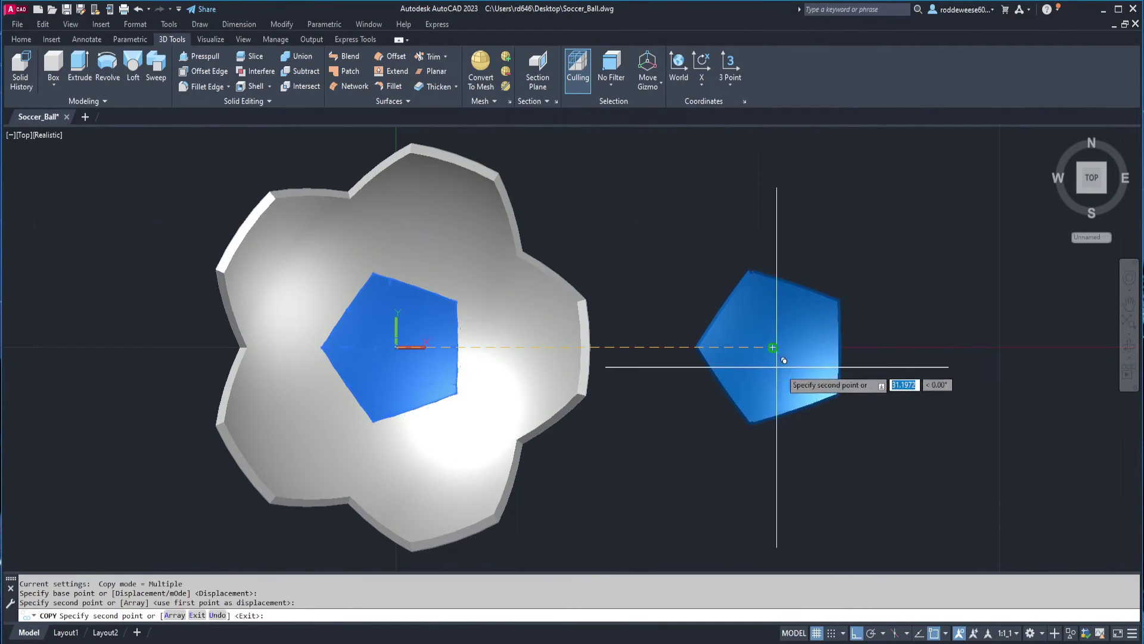
key("Return")
middle_click_drag(772, 391, 750, 356, "shift")
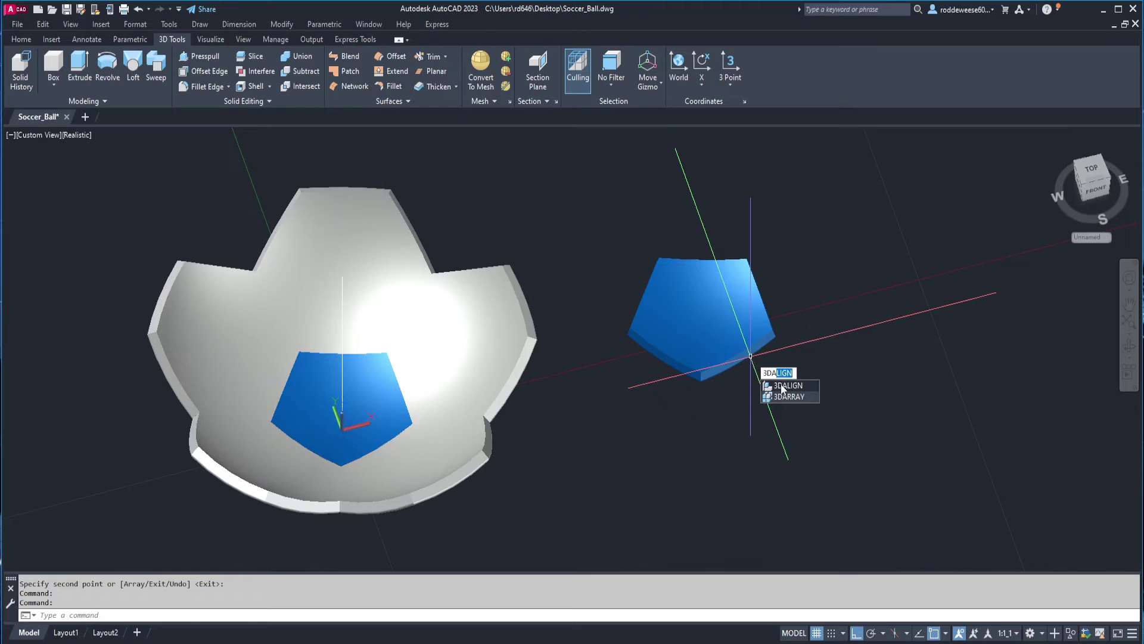
- Start 3DALIGN with the copied pentagon as the object to align
left_click(787, 386)
left_click(730, 356)
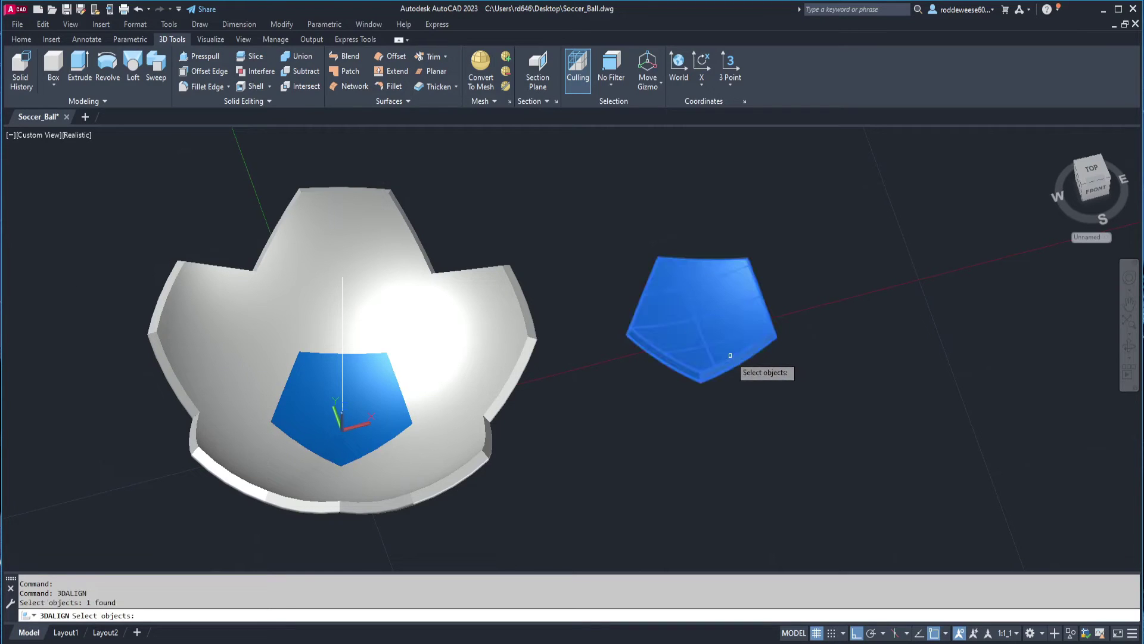
key("Return")
scroll(691, 339, "up", 5)
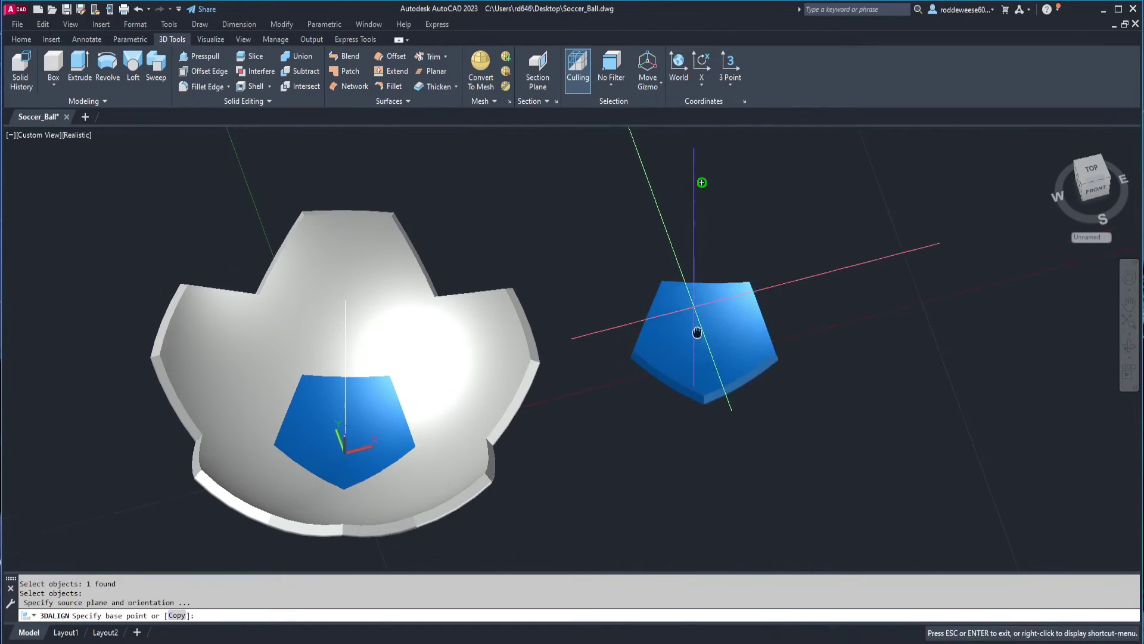
middle_click_drag(685, 343, 692, 276, "shift")
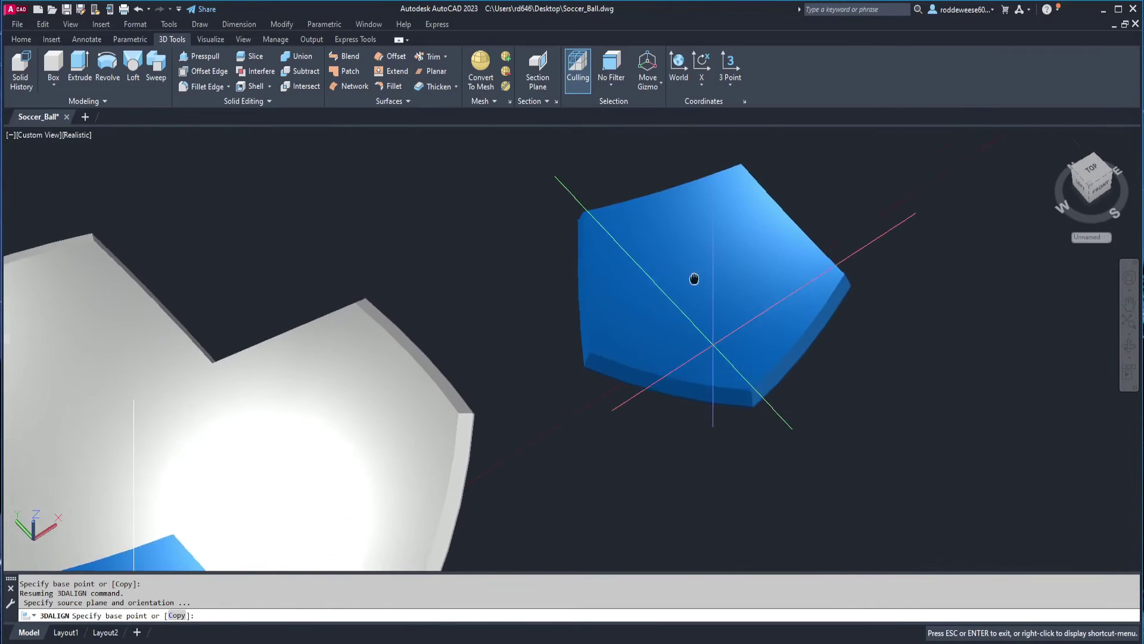
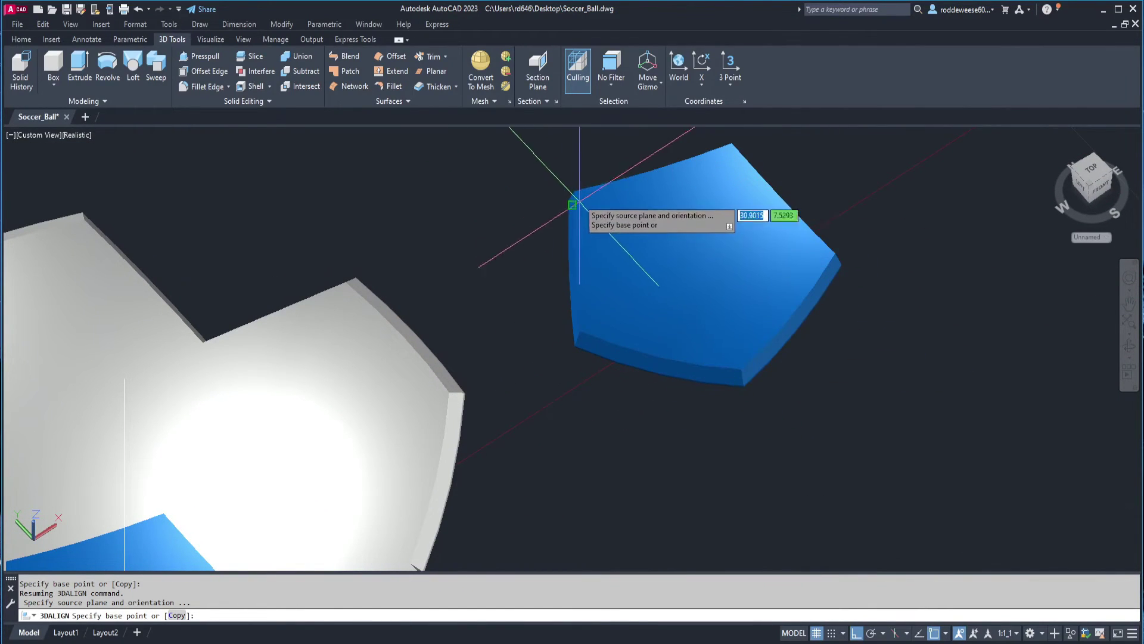
- 3D-align the blue pentagon by three source corners onto three corners of its notch in the white shell
left_click(572, 194)
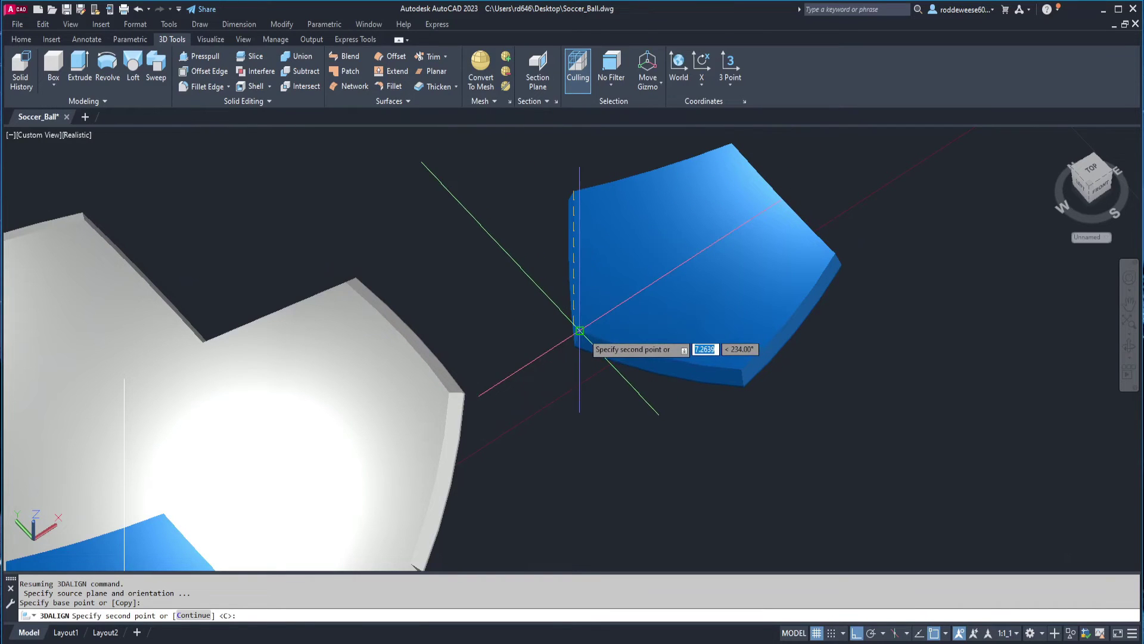
left_click(741, 366)
left_click(741, 381)
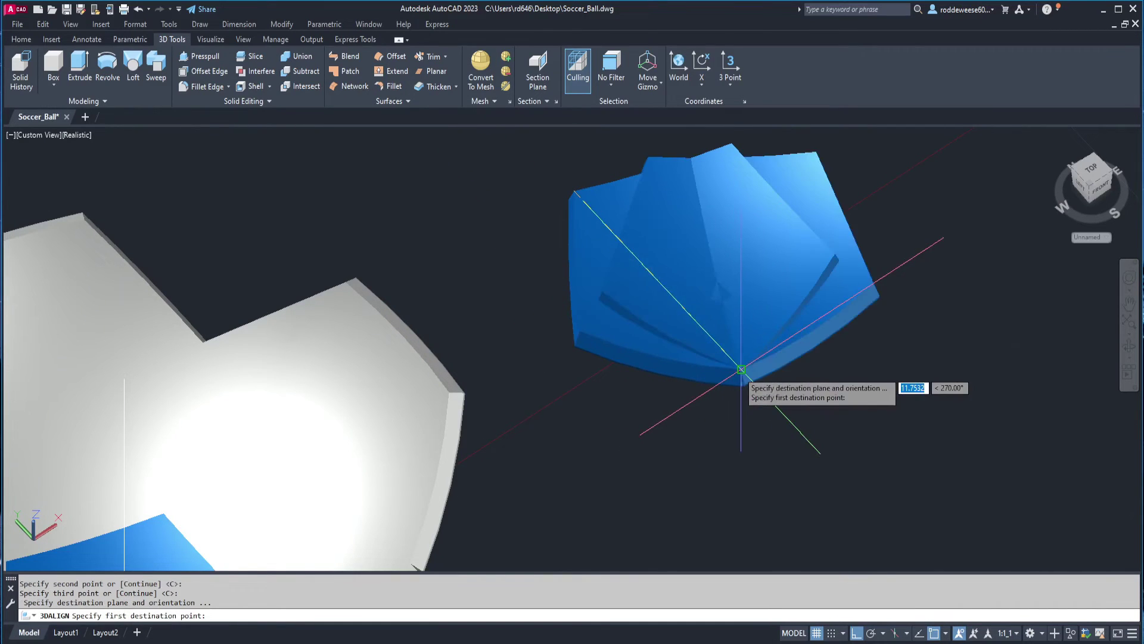
middle_click_drag(661, 358, 406, 263)
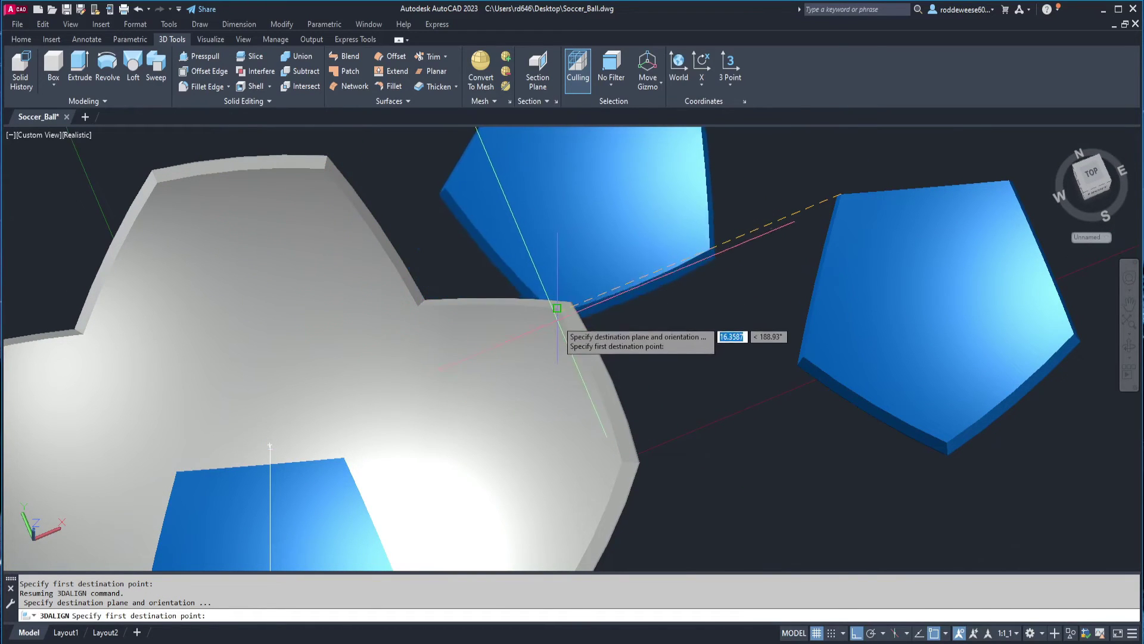
middle_click_drag(557, 317, 563, 367)
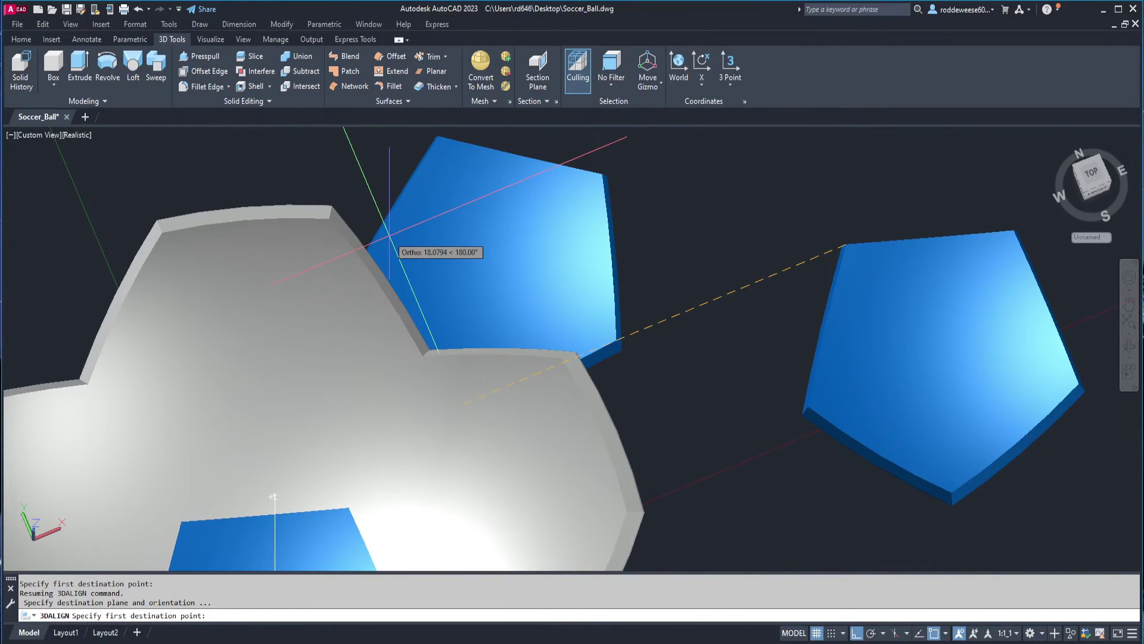
scroll(389, 236, "up", 1)
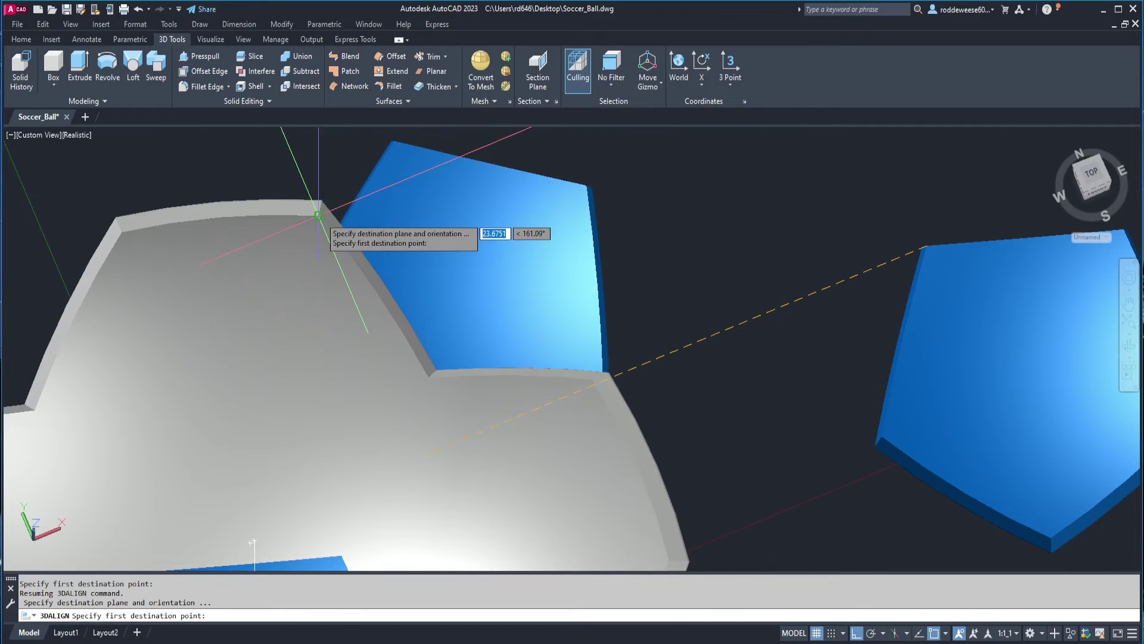
left_click(319, 215)
middle_click_drag(492, 350, 439, 425, "shift")
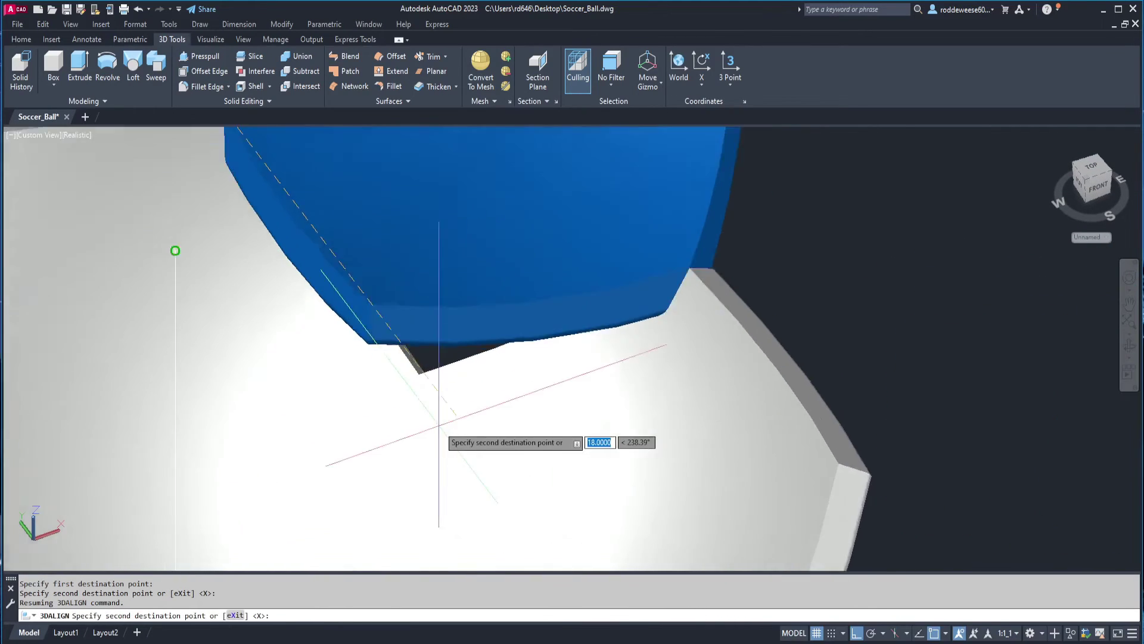
left_click(417, 368)
scroll(438, 429, "up", 1)
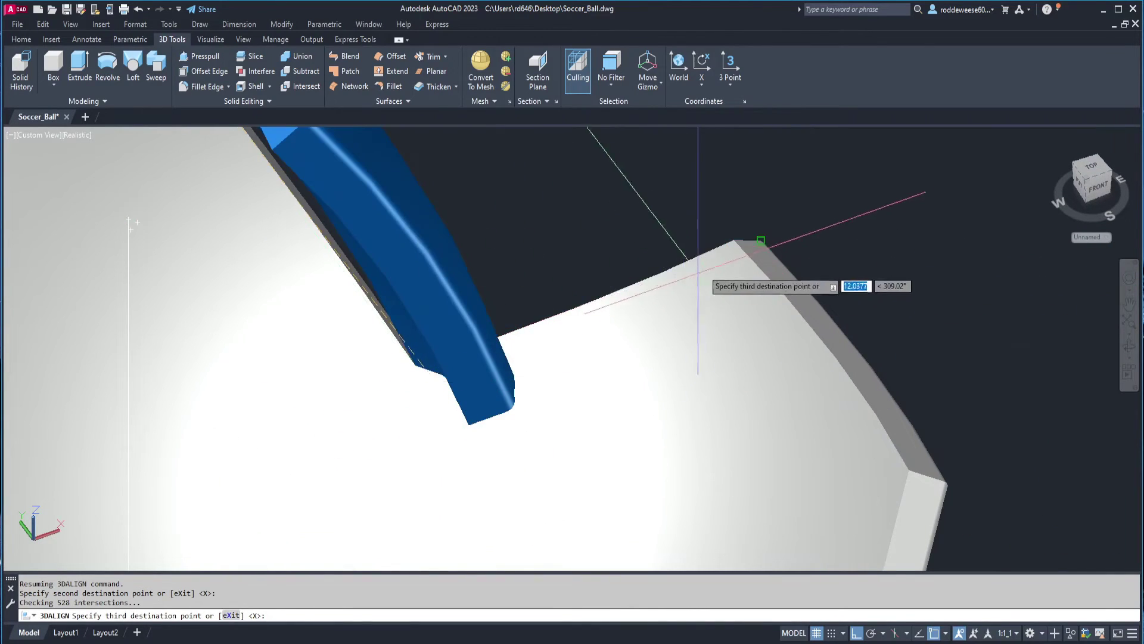
left_click(760, 242)
- Orbit around the ball to inspect the seated pentagon patches
middle_click_drag(778, 313, 591, 316)
scroll(775, 288, "down", 5)
middle_click_drag(709, 304, 822, 391, "shift")
scroll(658, 313, "down", 3)
middle_click_drag(658, 313, 684, 320, "shift")
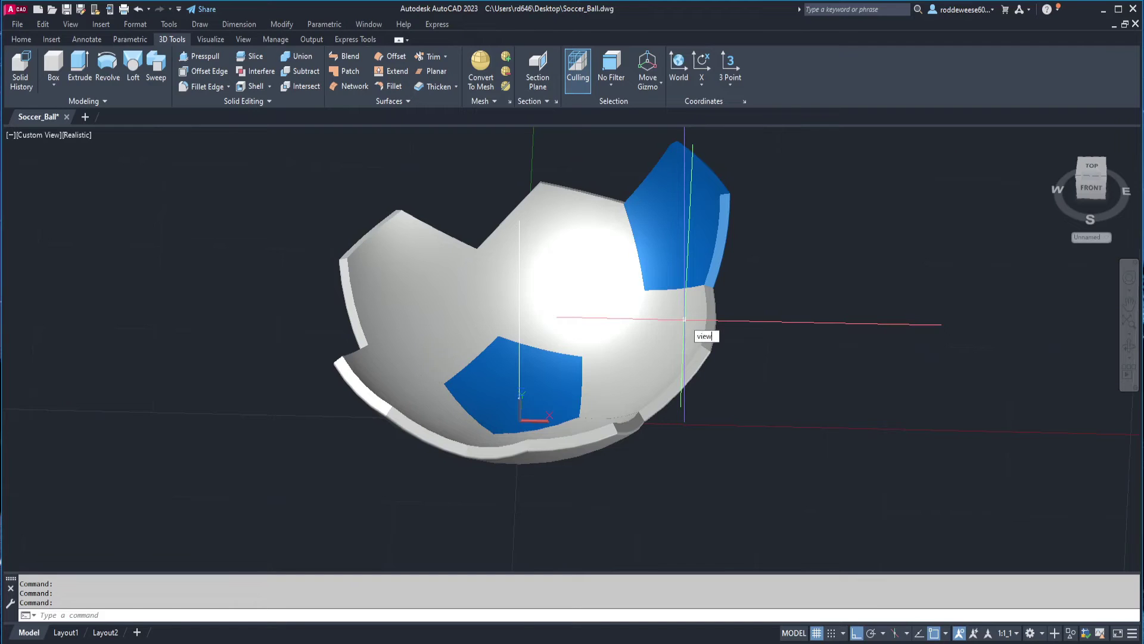
- Switch the display to the Top preset view
key("Return")
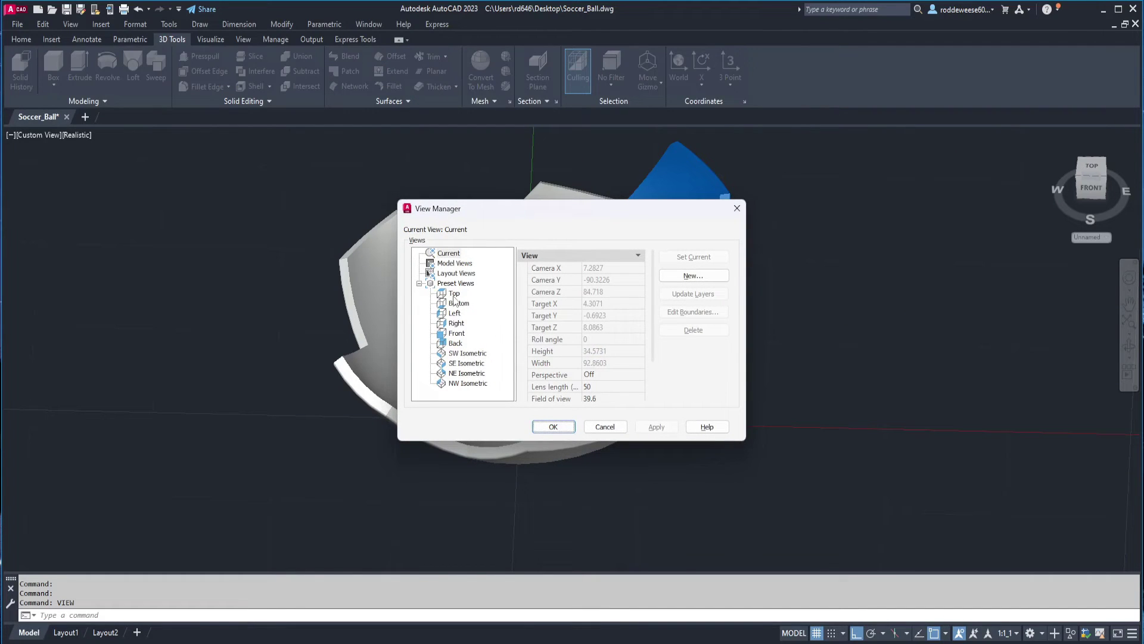
left_click(454, 294)
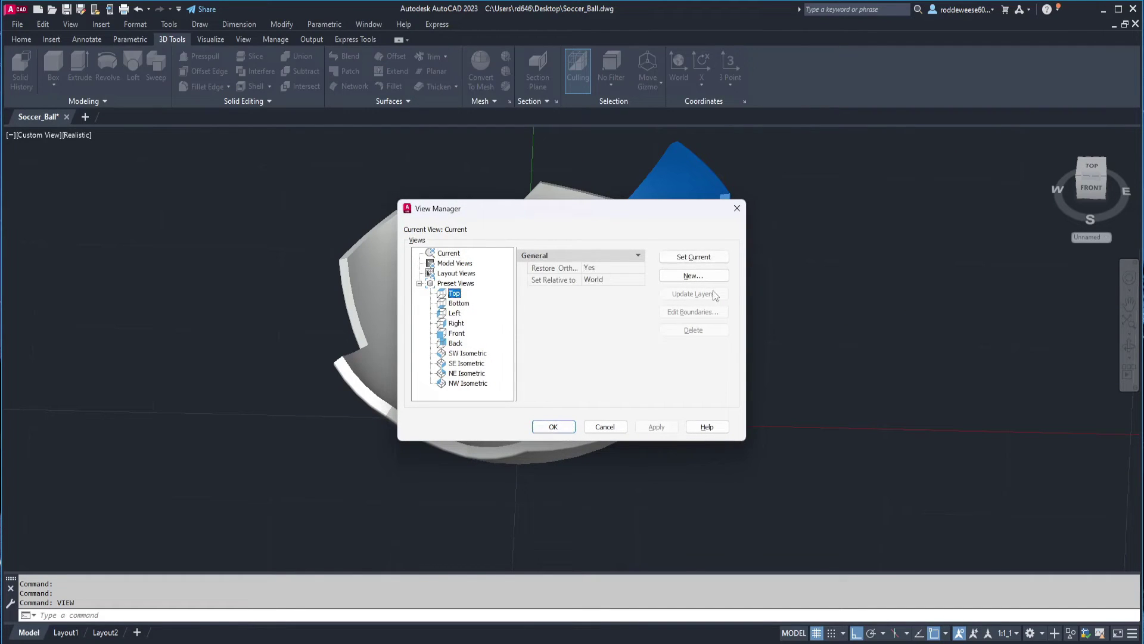
left_click(554, 426)
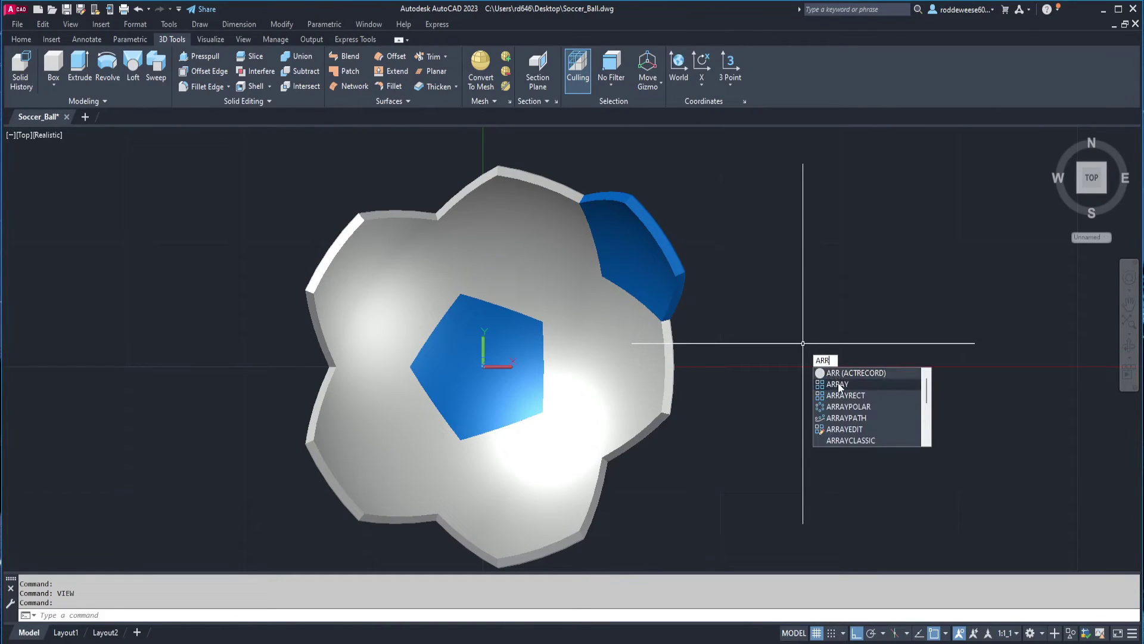
- Polar-array the outer blue pentagon patch around centre 0,0 with 5 items
left_click(840, 385)
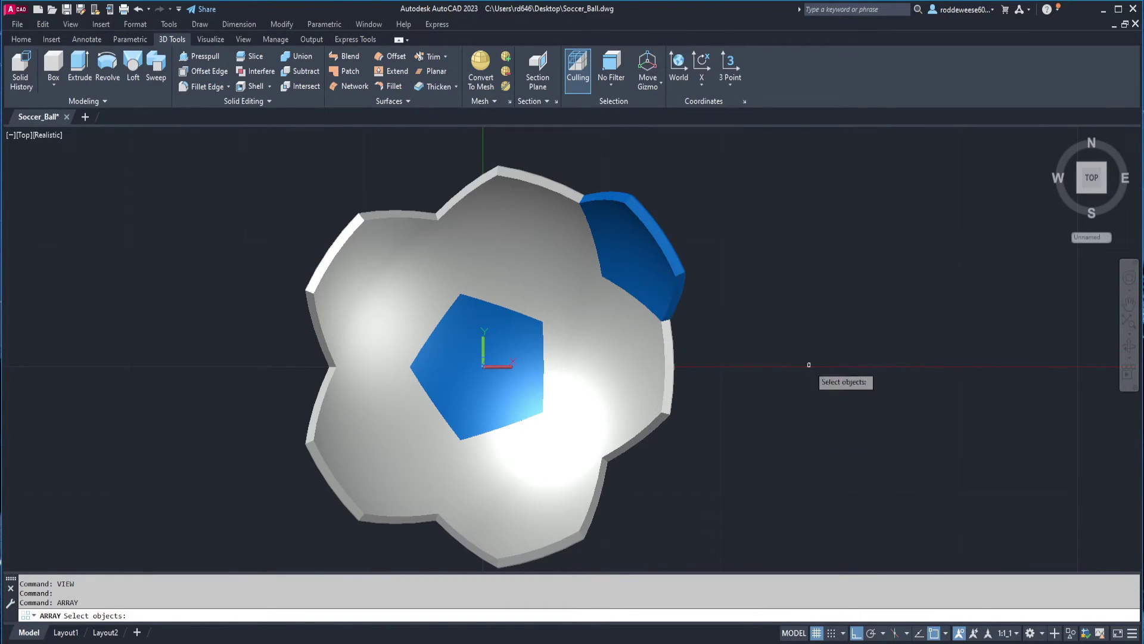
left_click(657, 215)
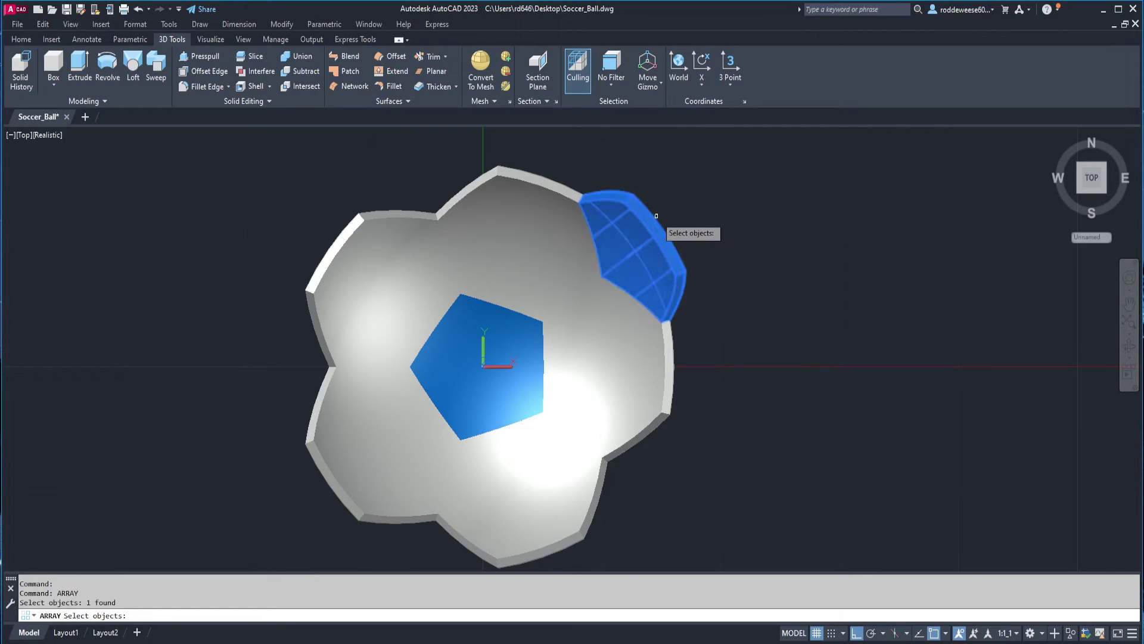
key("Return")
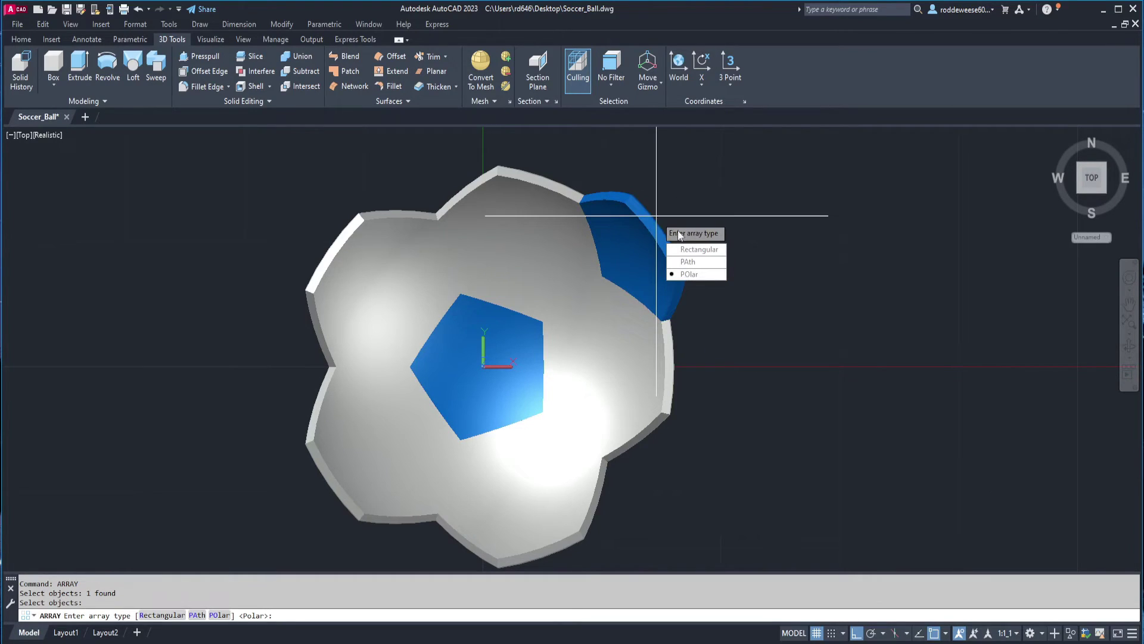
left_click(689, 276)
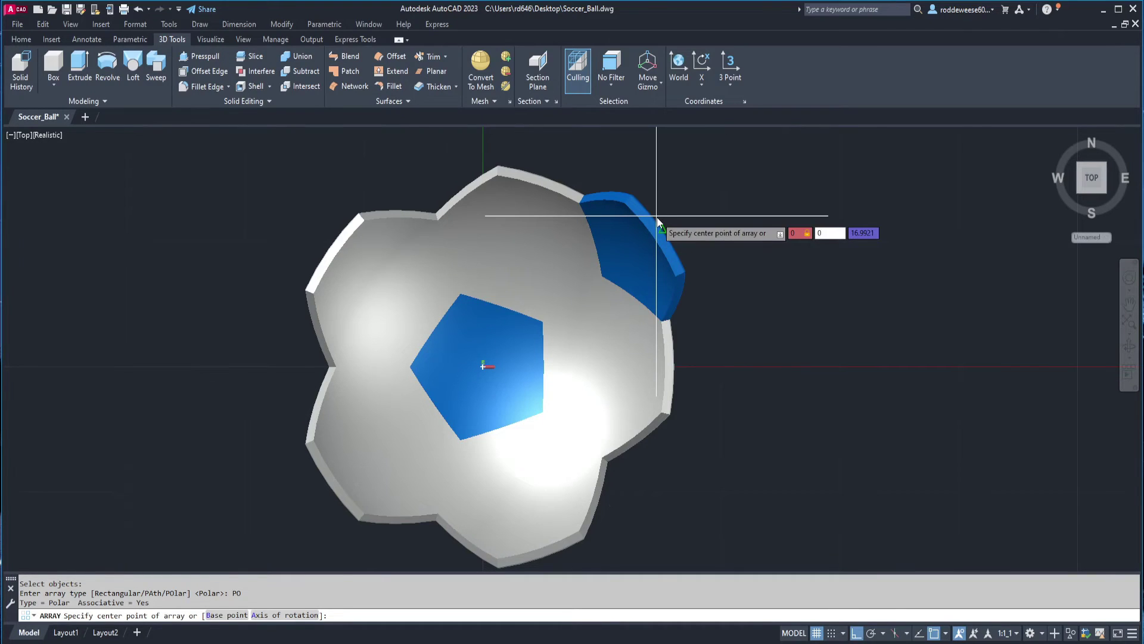
key("Return")
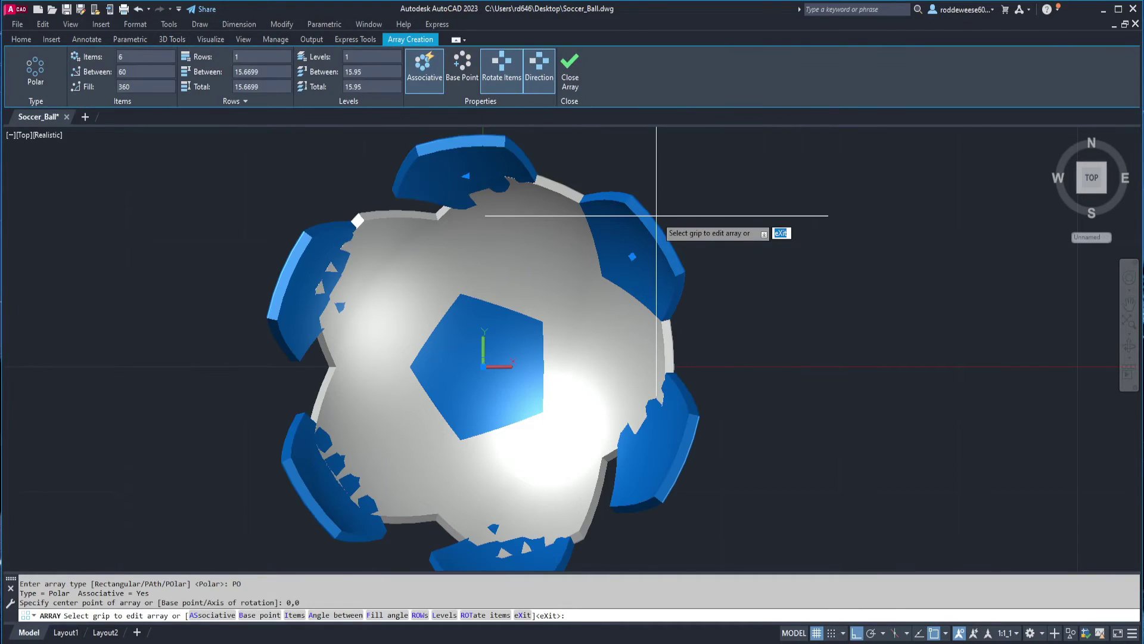
left_click(295, 615)
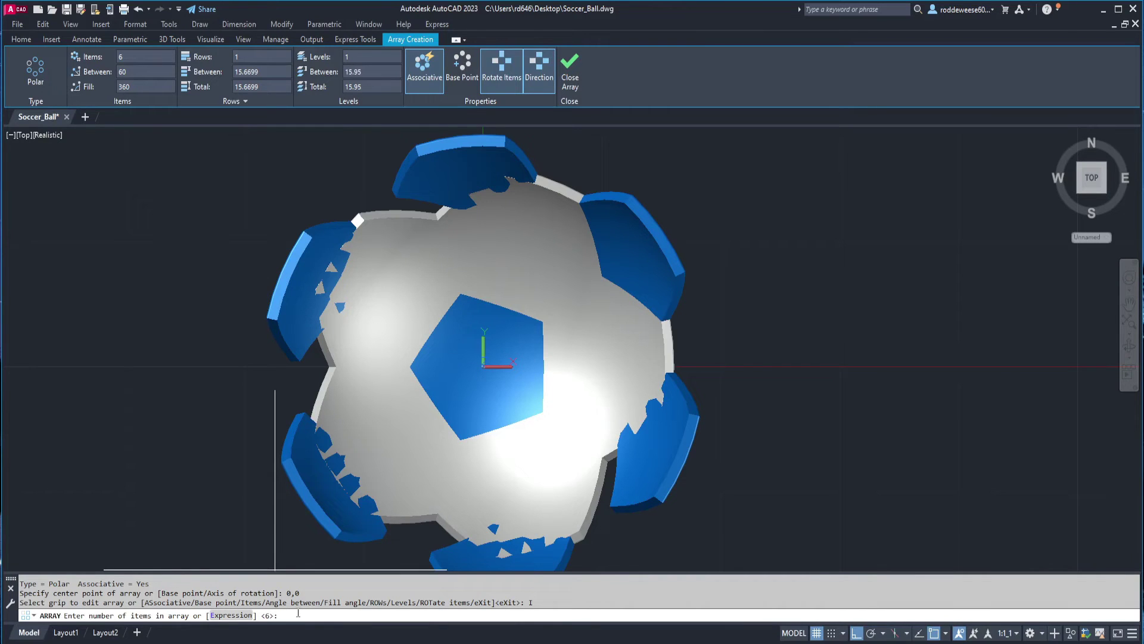
type("5")
key("Return")
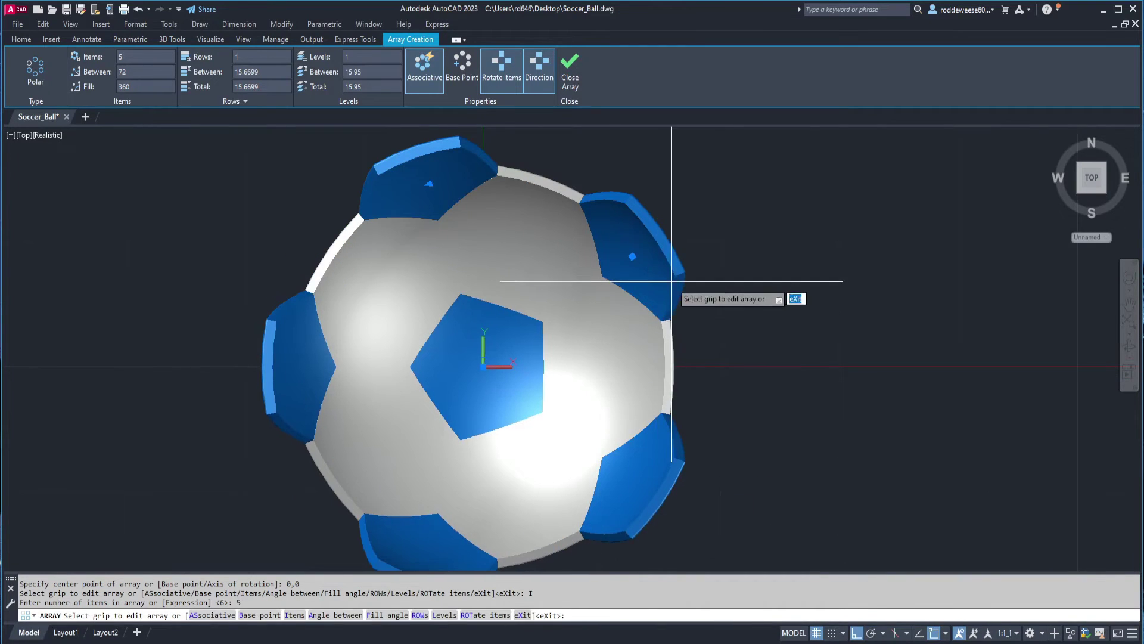
middle_click_drag(669, 281, 626, 237)
key("Escape")
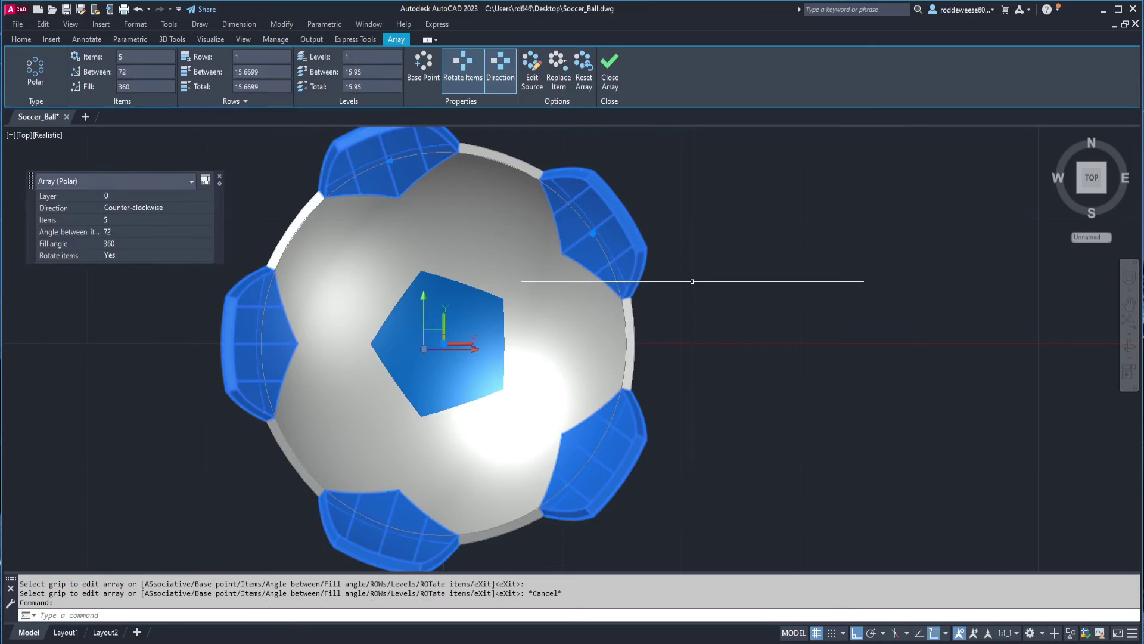
key("Escape")
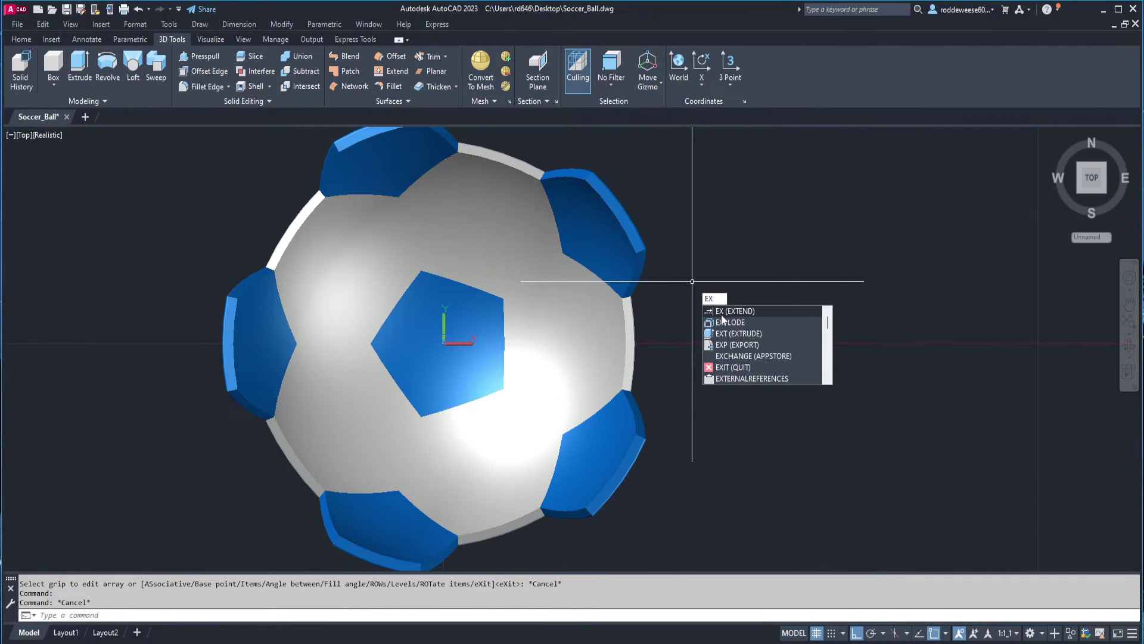
- Explode the pentagon array and check that each patch is now separate
left_click(724, 322)
left_click(629, 236)
key("Return")
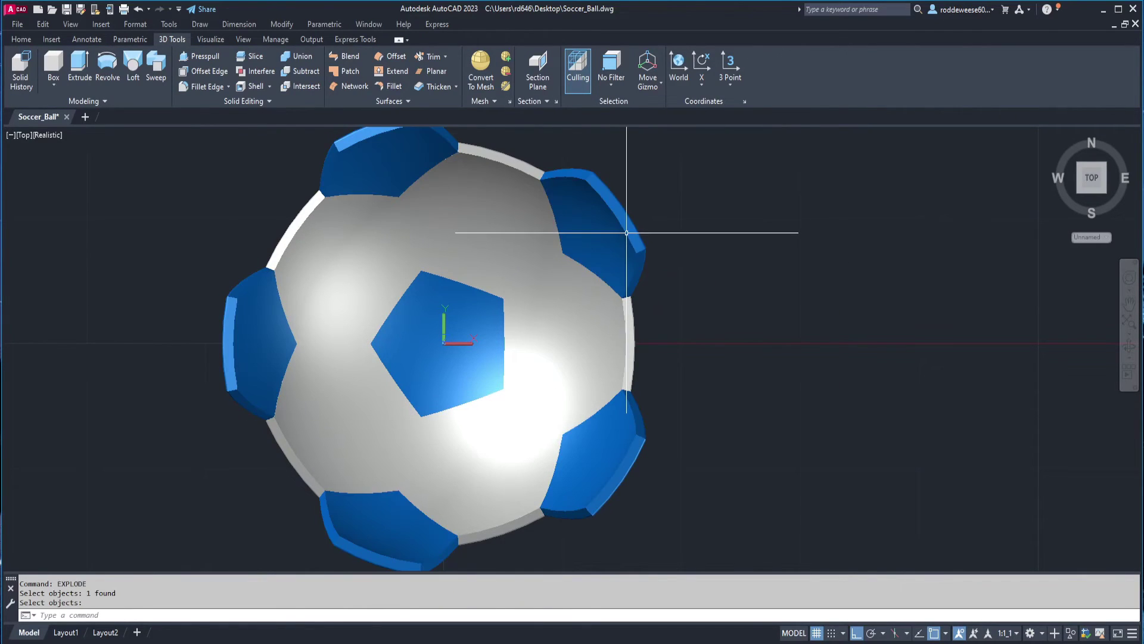
left_click(625, 233)
key("Escape")
left_click(426, 138)
key("Escape")
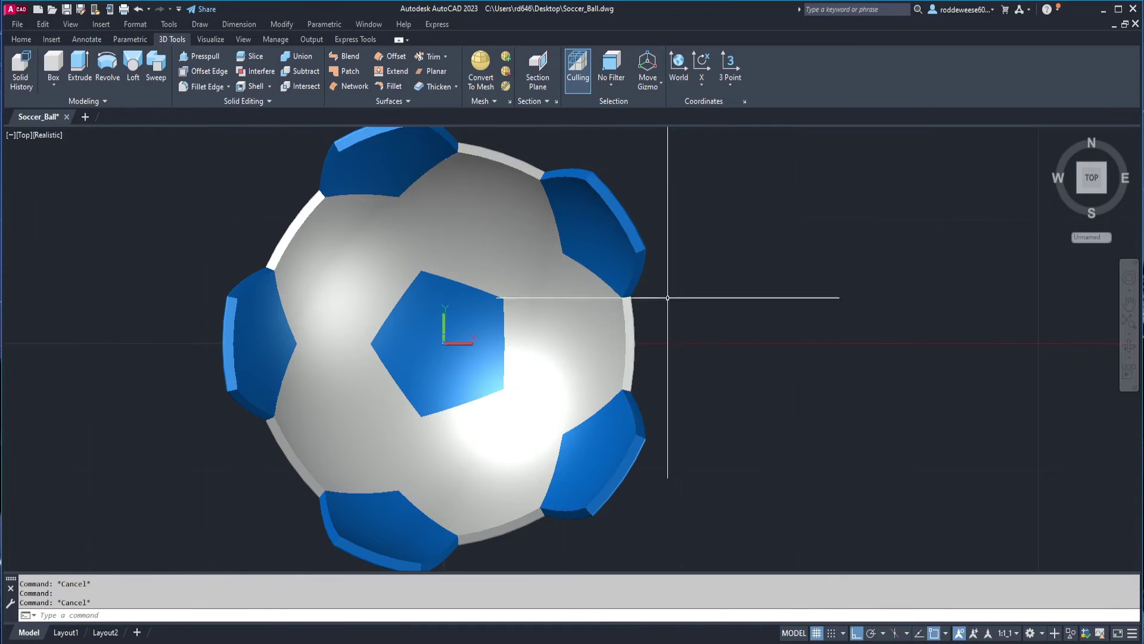
left_click(603, 434)
key("Escape")
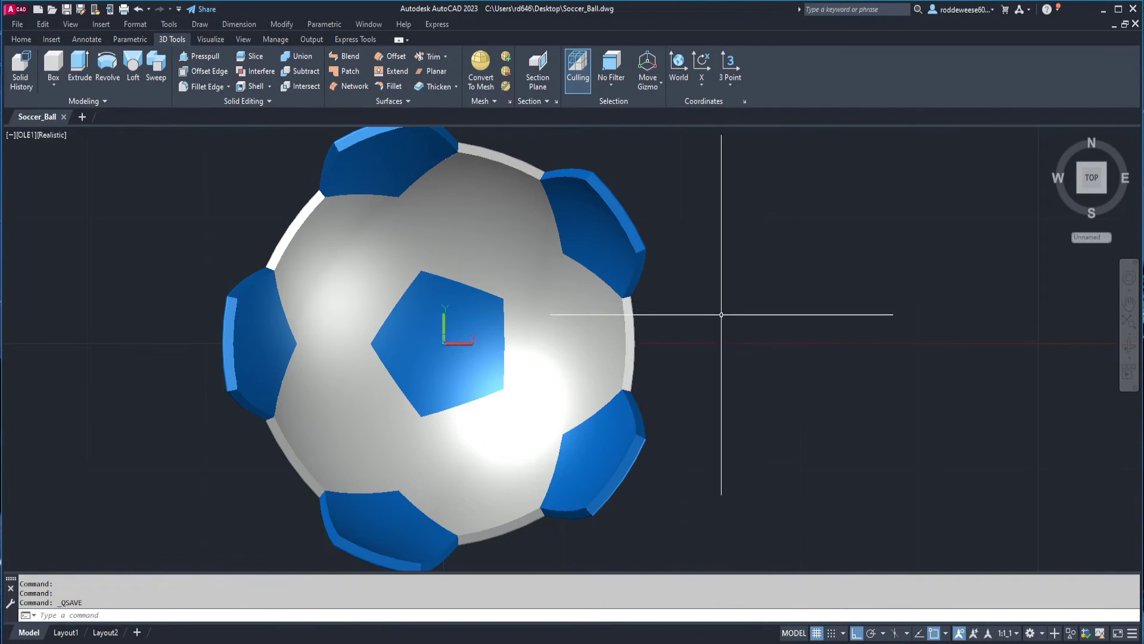
- Copy the right-hand white hexagon patch beside the ball, ready for 3DALIGN
type("c")
key("Return")
left_click(632, 325)
key("Return")
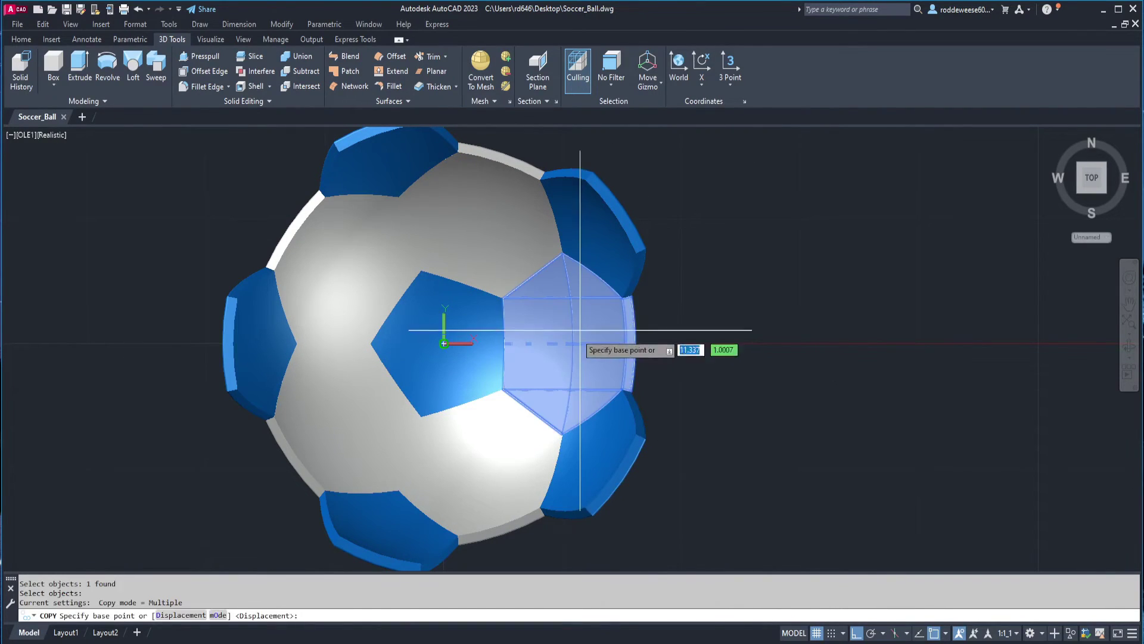
left_click(588, 334)
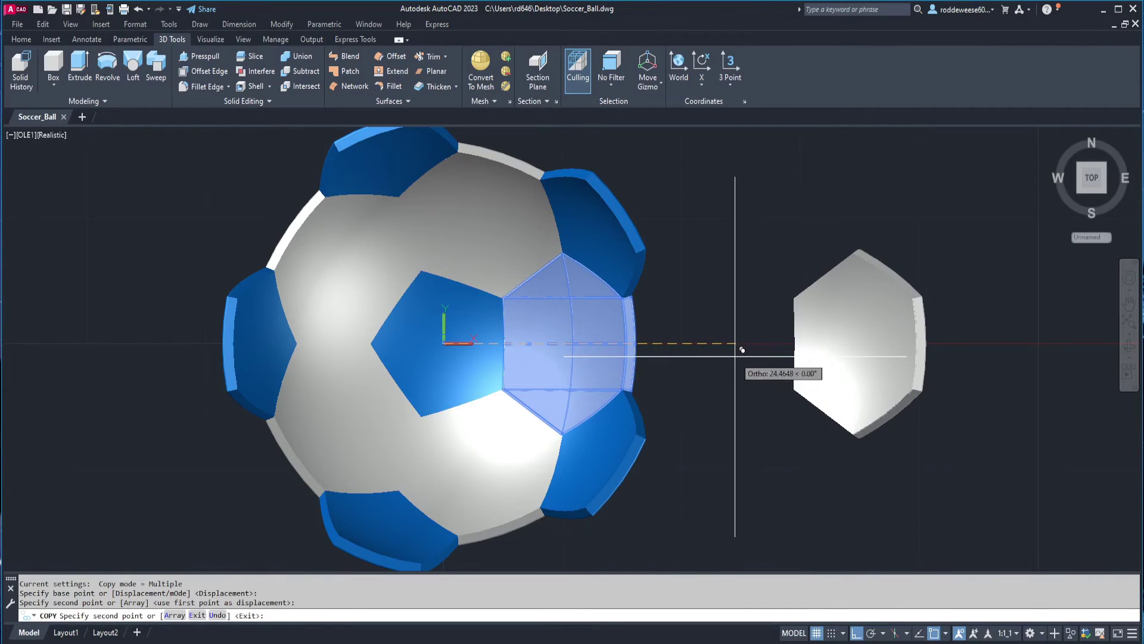
left_click(743, 369)
key("Return")
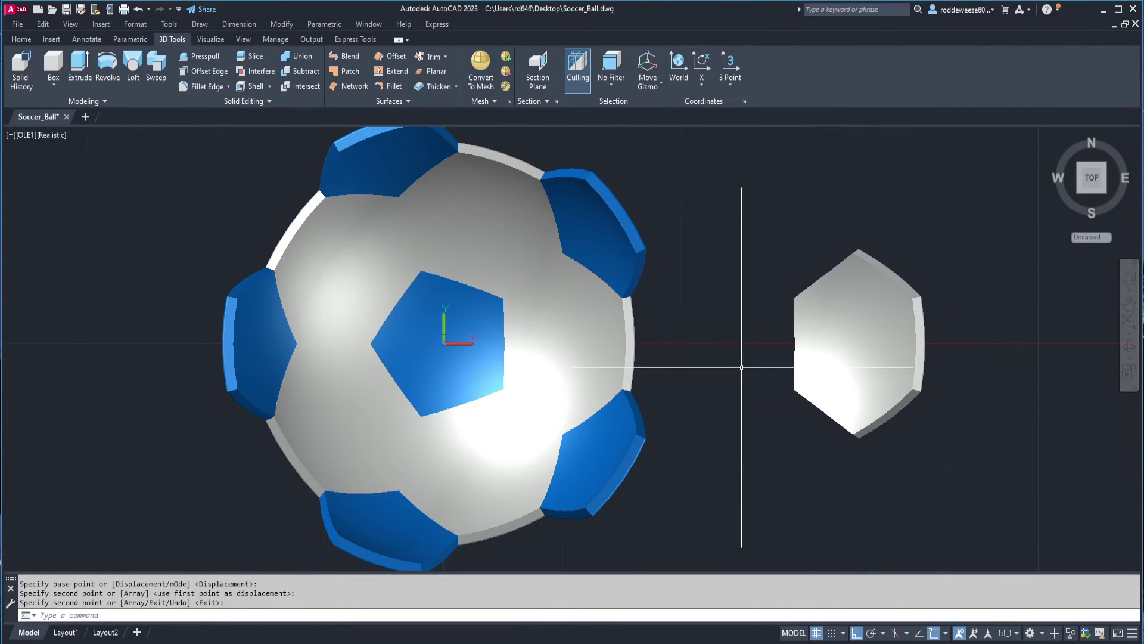
type("3da")
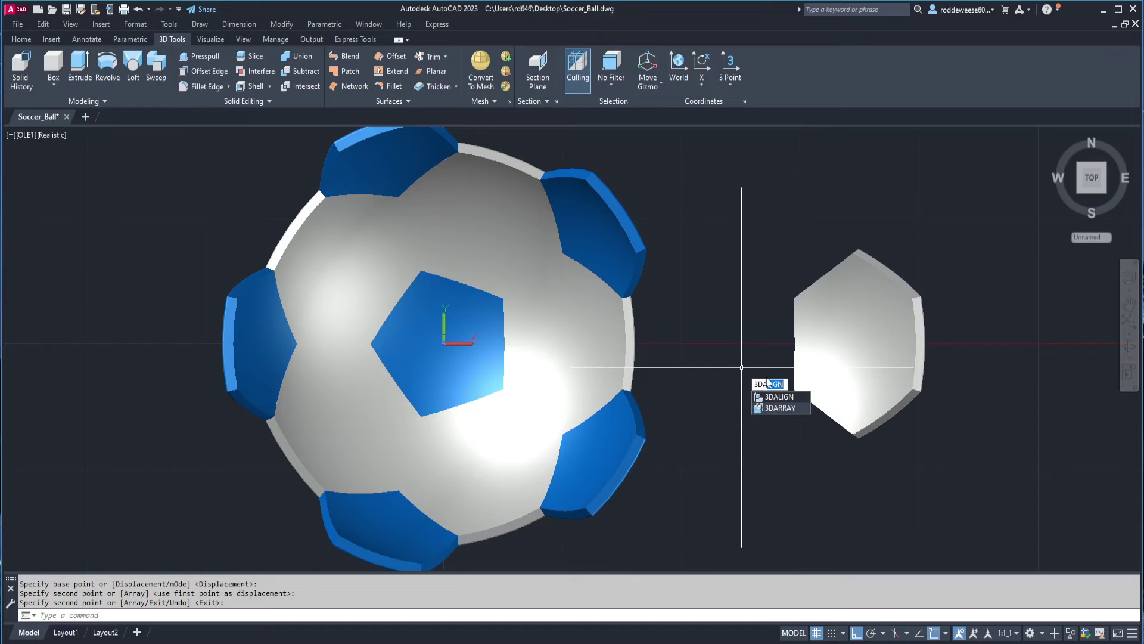
left_click(776, 398)
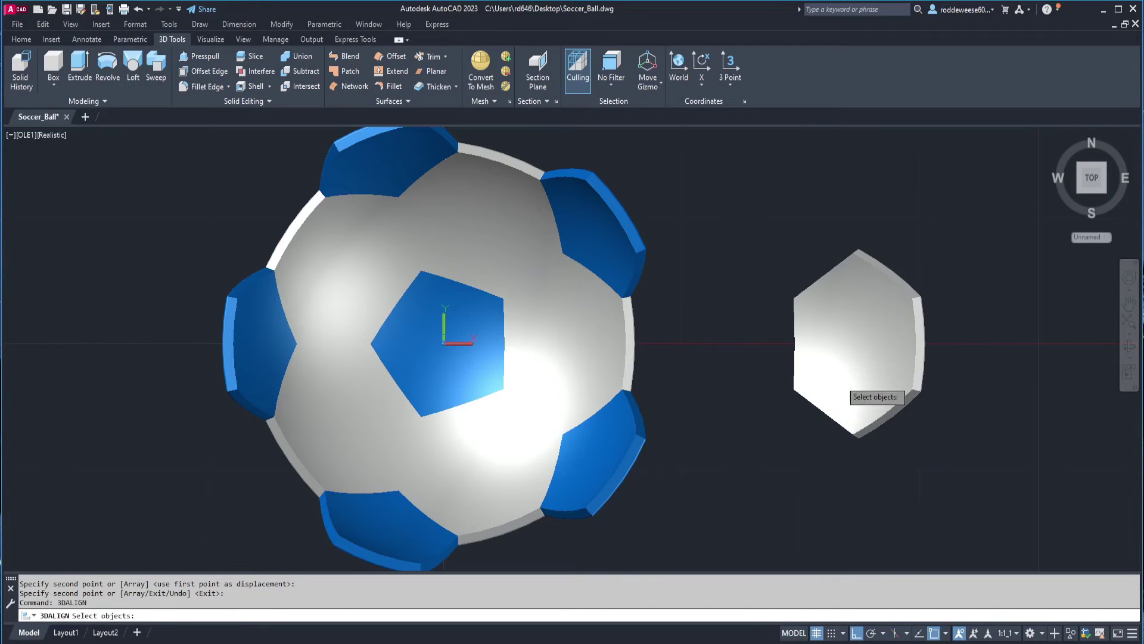
- Select the copied white hexagon and pick three source vertices on it
left_click(888, 316)
middle_click_drag(895, 385, 876, 309, "shift")
key("Return")
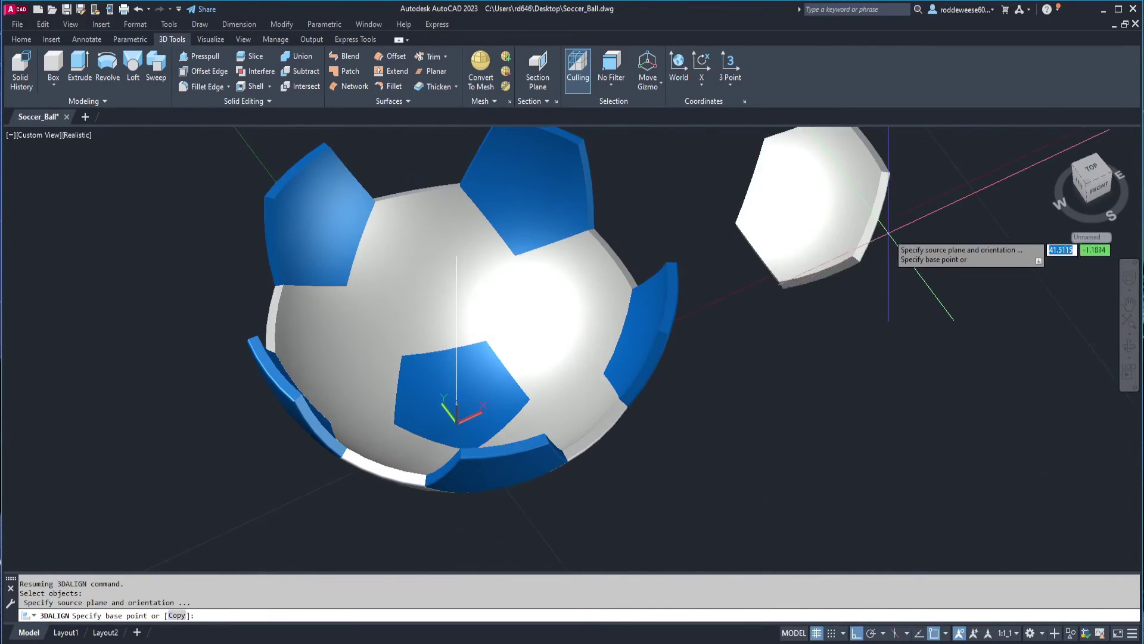
scroll(769, 250, "up", 4)
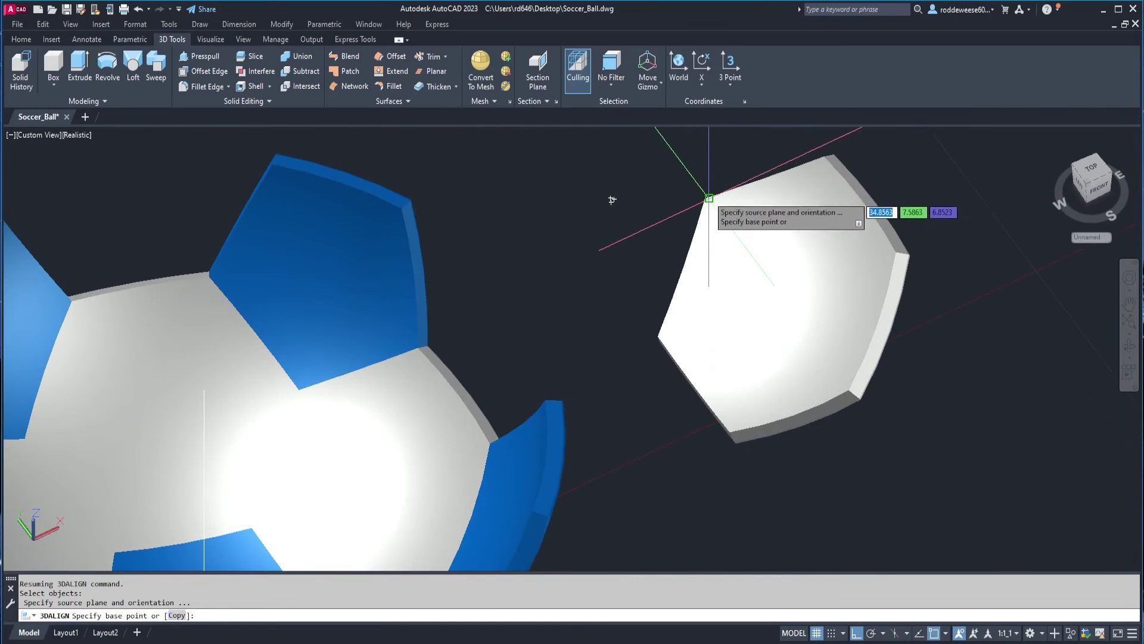
scroll(709, 203, "up", 3)
left_click(688, 187)
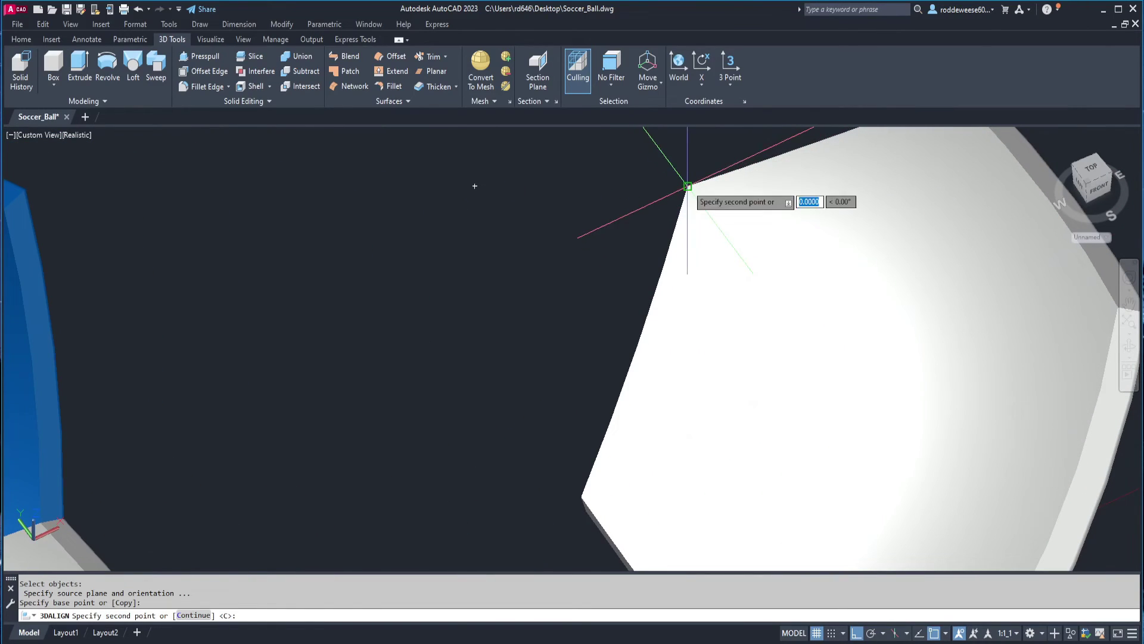
left_click(598, 513)
scroll(597, 512, "down", 3)
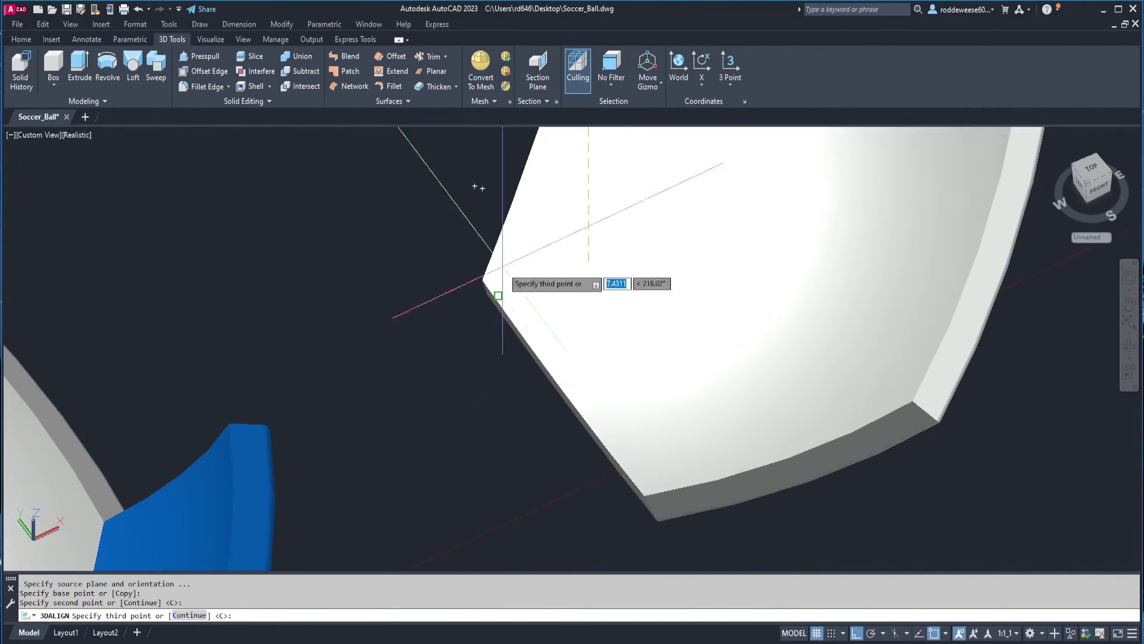
left_click(644, 496)
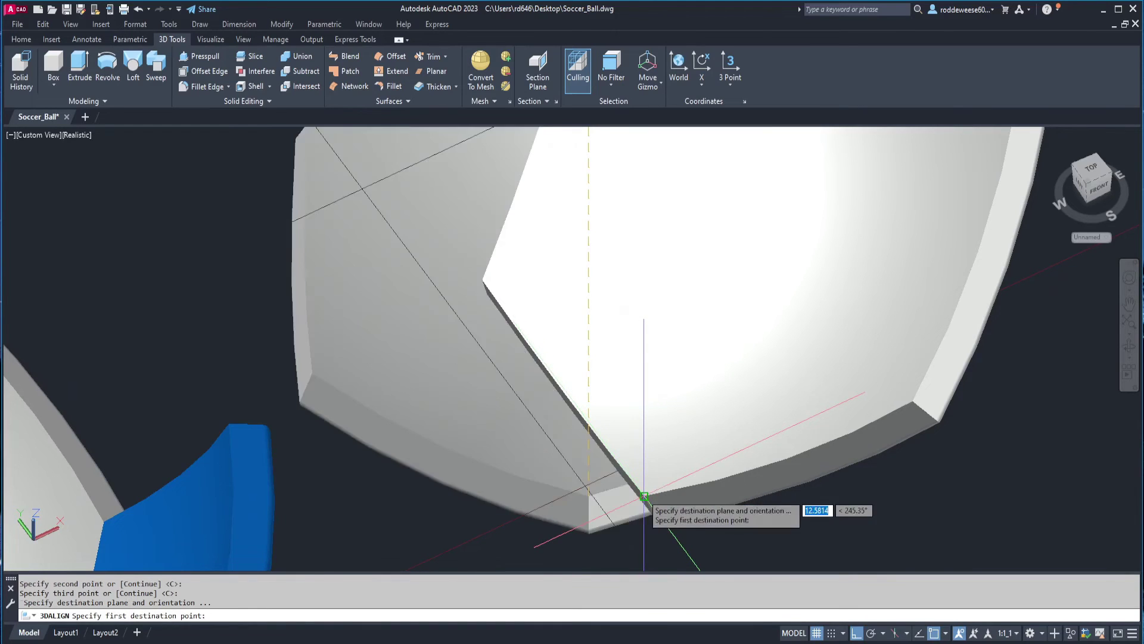
scroll(475, 408, "up", 5)
scroll(715, 268, "down", 3)
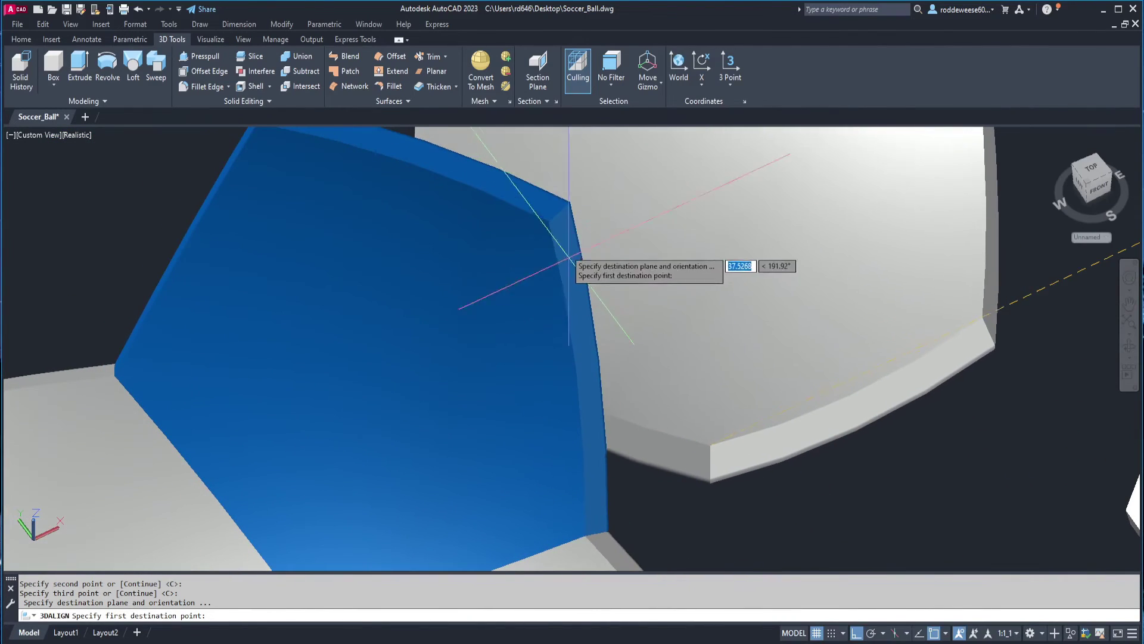
- Snap three destination vertices so the hexagon shares an edge with a blue pentagon
left_click(539, 238)
scroll(593, 256, "up", 3)
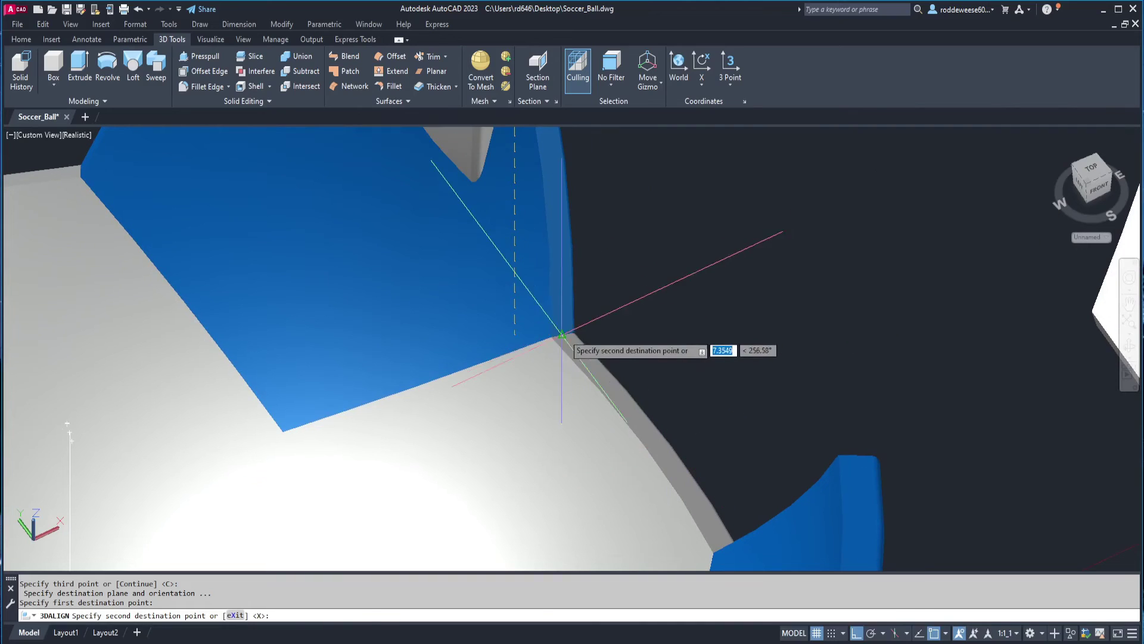
left_click(551, 337)
middle_click_drag(699, 507, 658, 310)
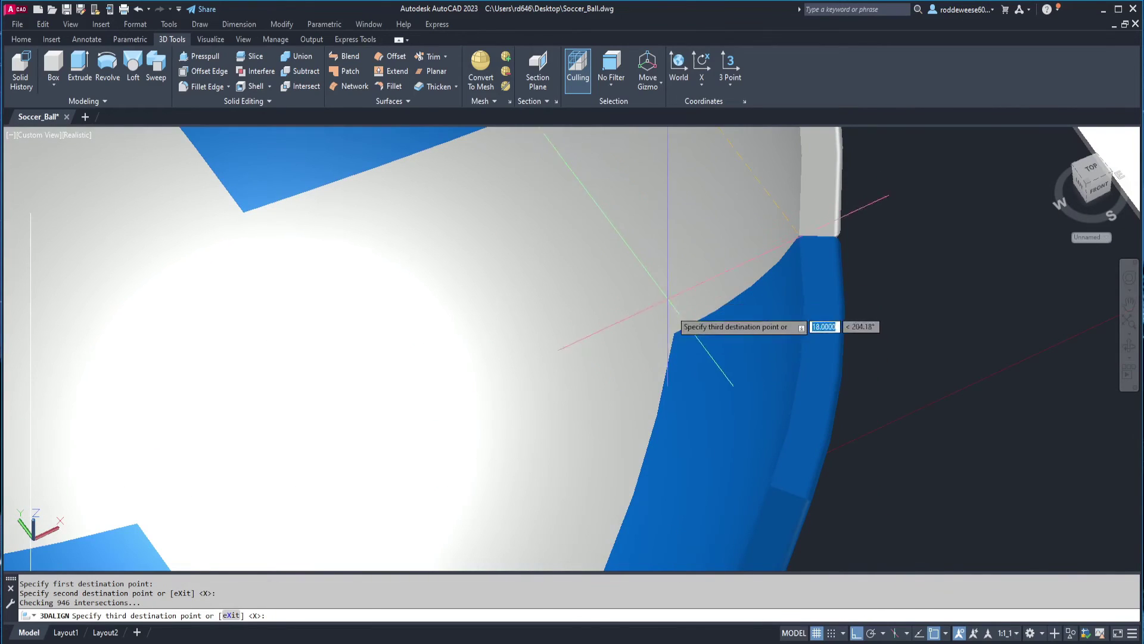
left_click(674, 335)
- Orbit around the ball to inspect the seated hexagon, then return to an overall view
key("Return")
scroll(769, 337, "down", 6)
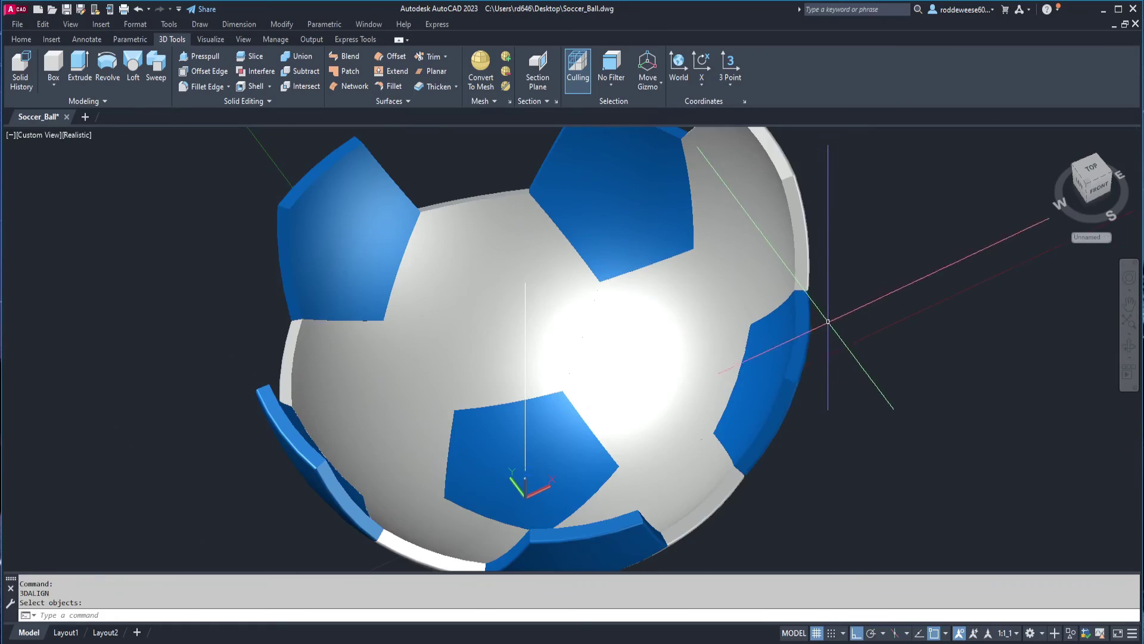
middle_click_drag(828, 322, 589, 221, "shift")
key("Escape")
scroll(585, 276, "up", 6)
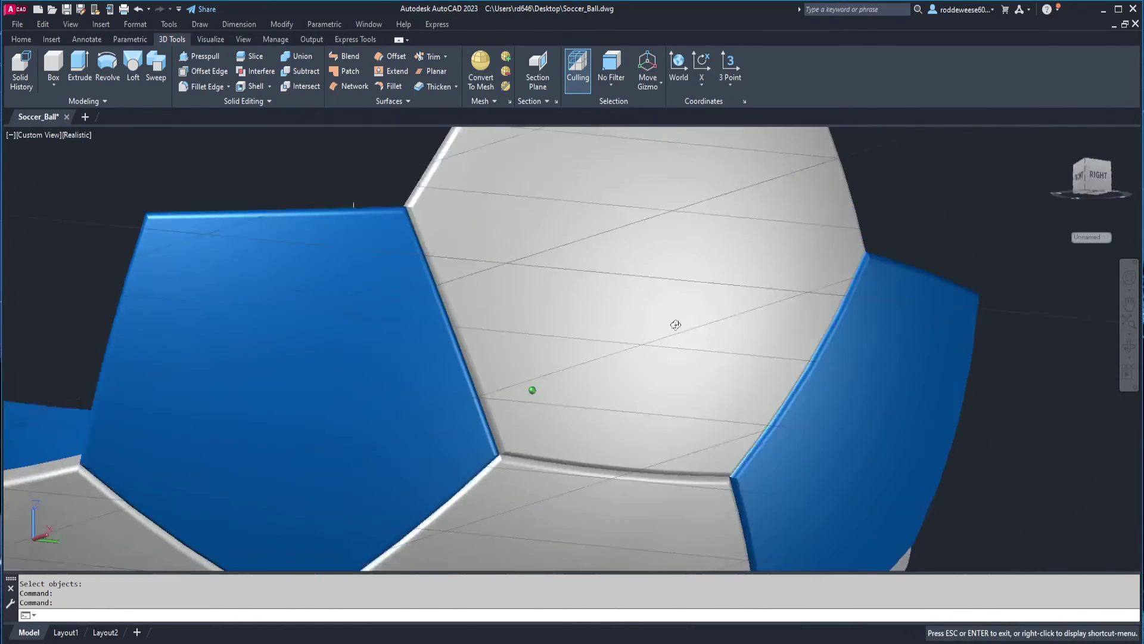
scroll(675, 324, "down", 6)
middle_click_drag(692, 365, 715, 387, "shift")
scroll(795, 389, "up", 3)
middle_click_drag(794, 389, 737, 363)
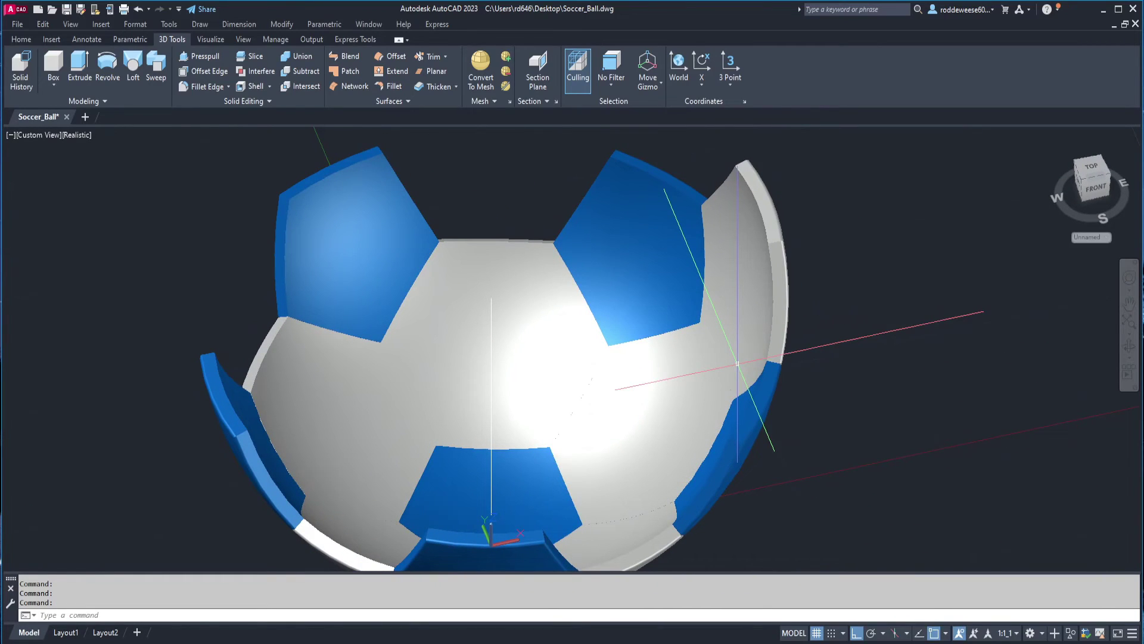
- Switch the display to the Top preset view
key("Return")
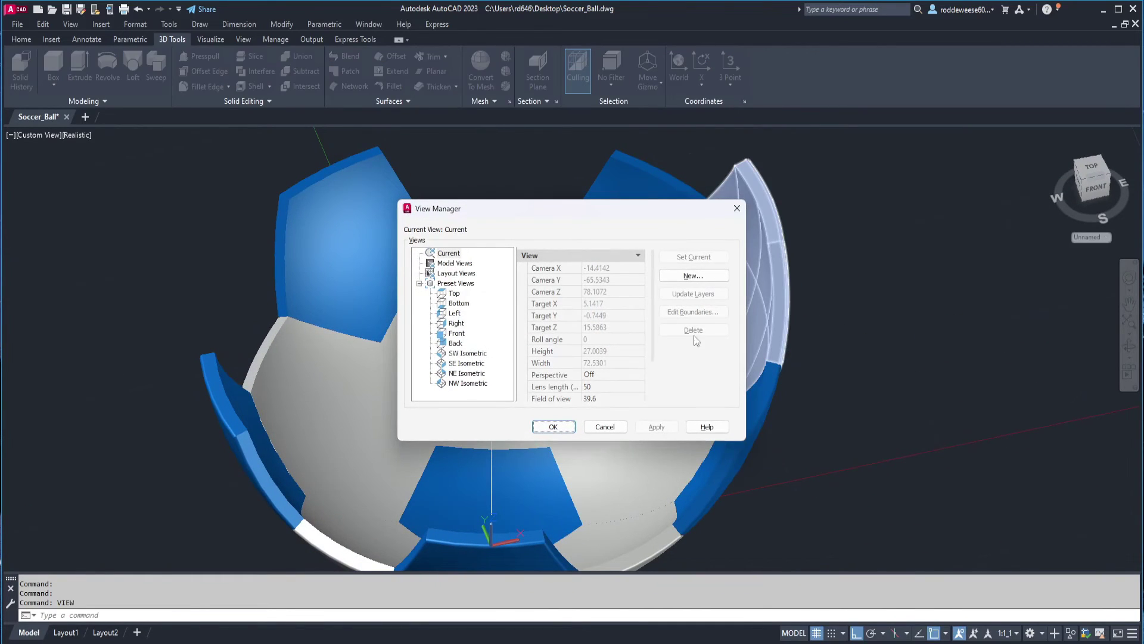
left_click(455, 294)
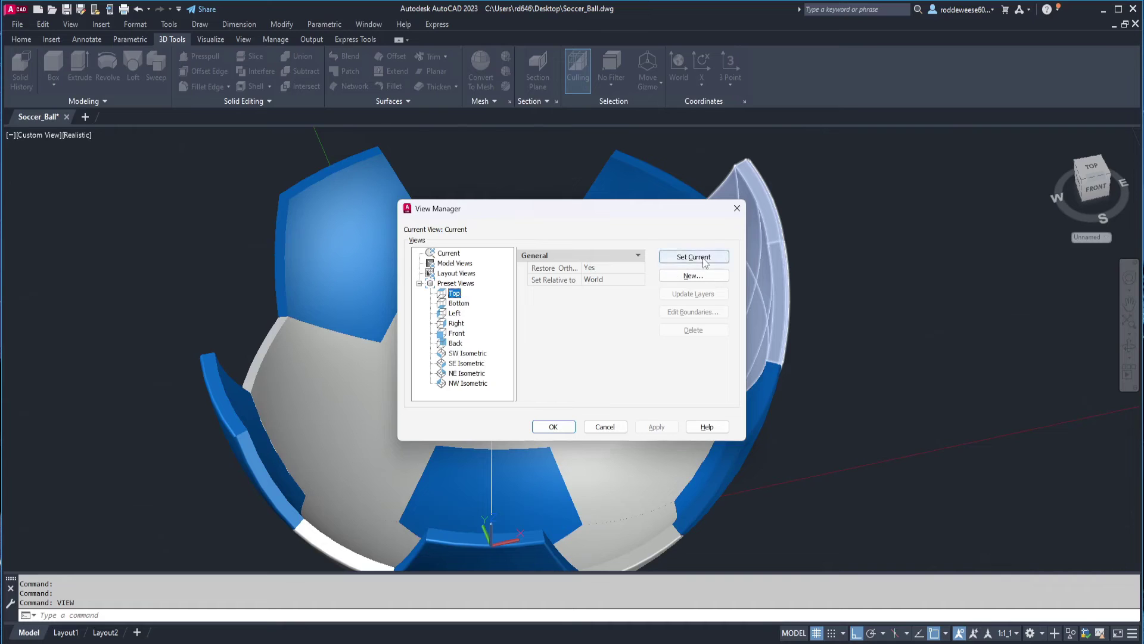
left_click(553, 427)
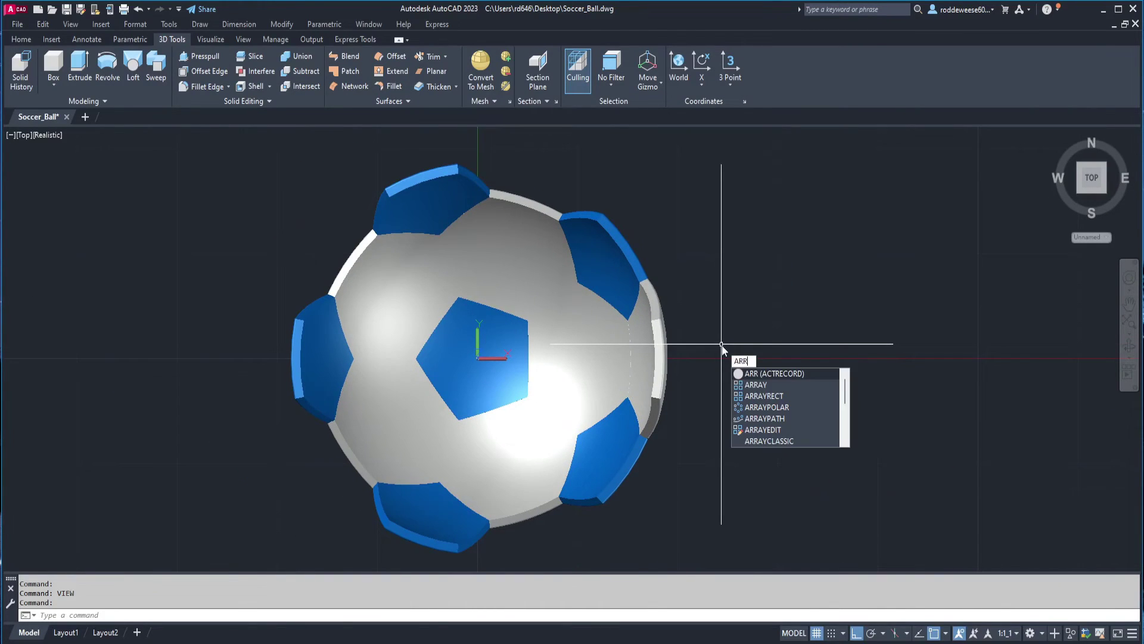
- Polar-array the aligned hexagon panel around centre 0,0 with 5 items
left_click(756, 384)
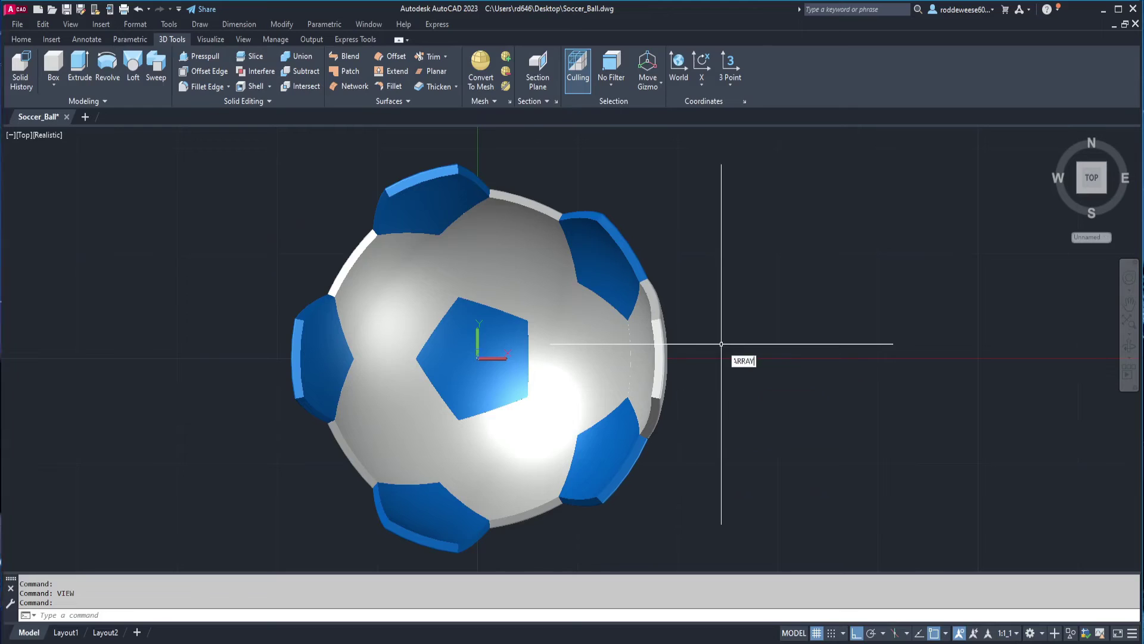
left_click(663, 329)
key("Return")
left_click(691, 387)
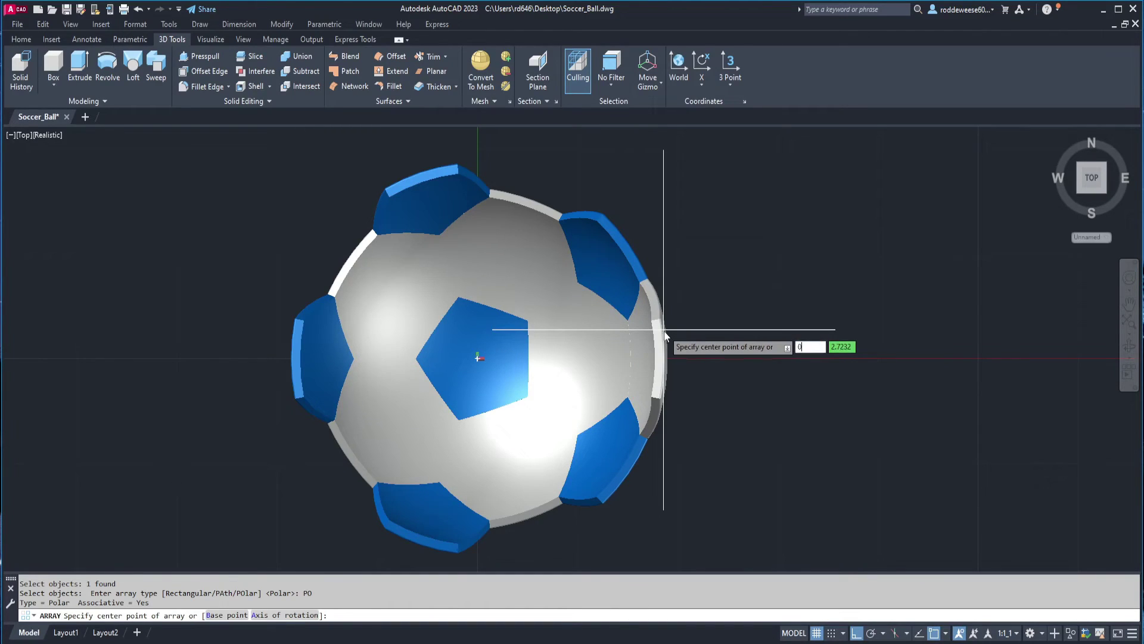
key("Return")
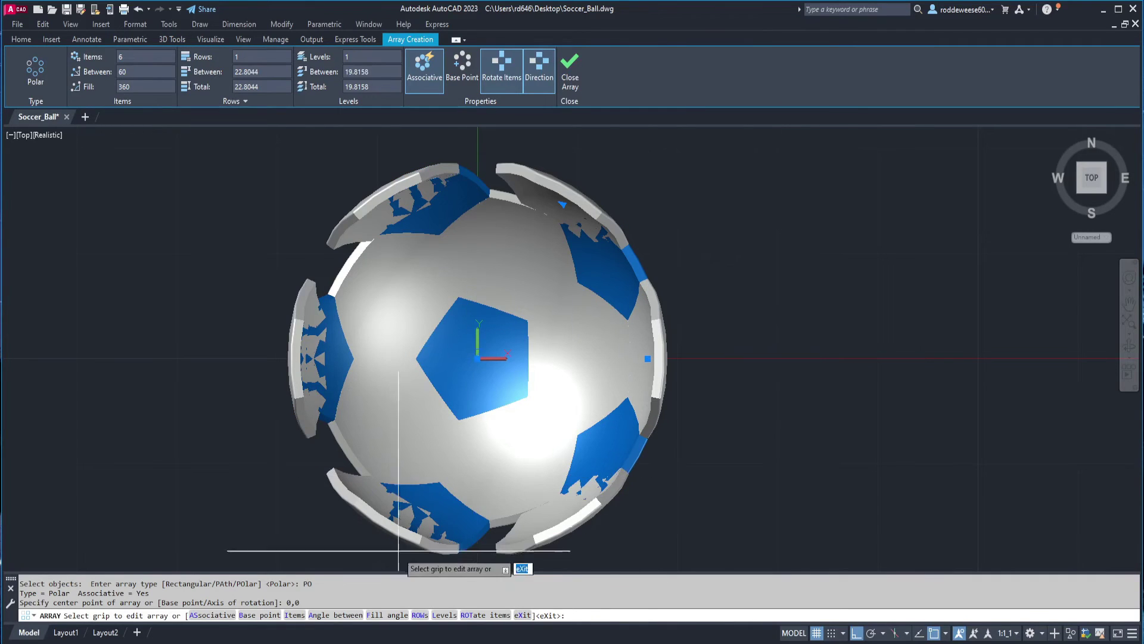
left_click(294, 615)
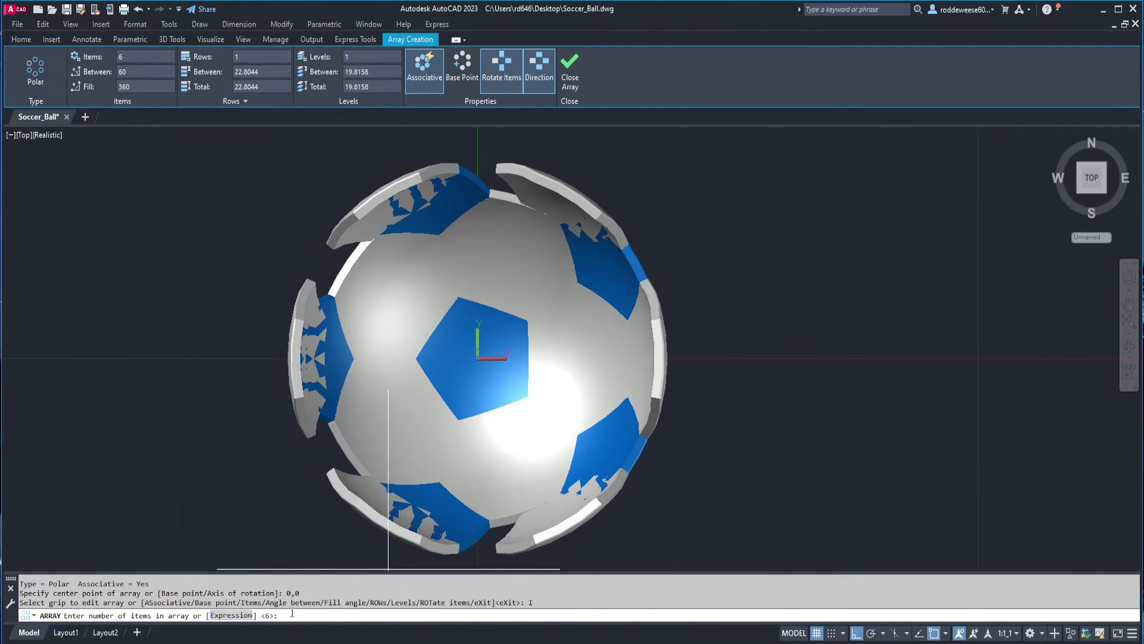
type("5")
key("Return")
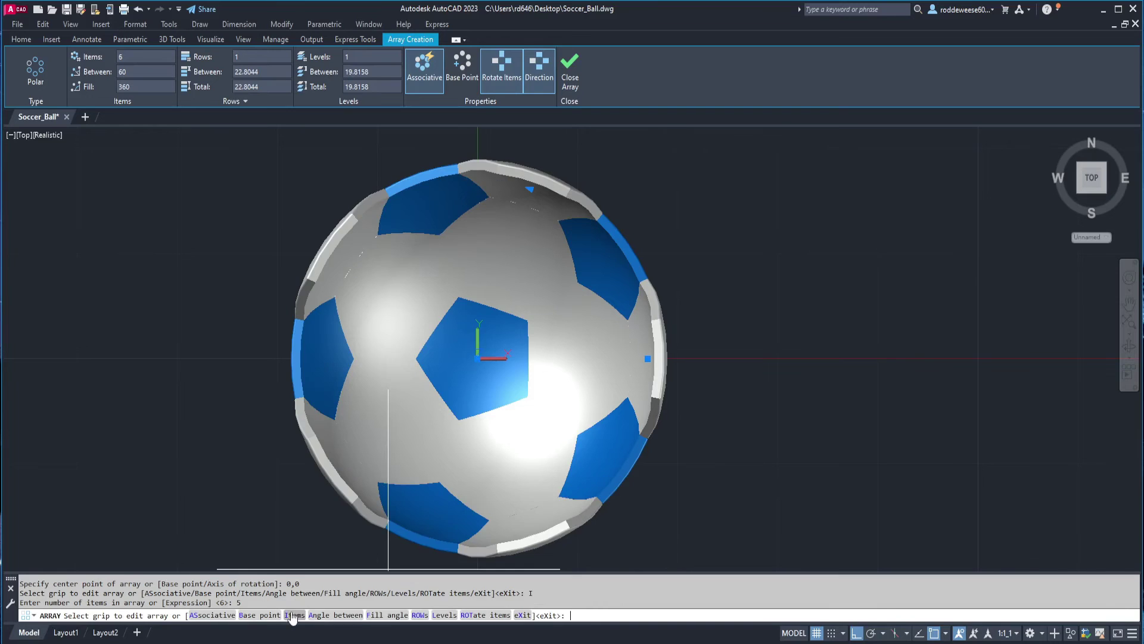
key("Return")
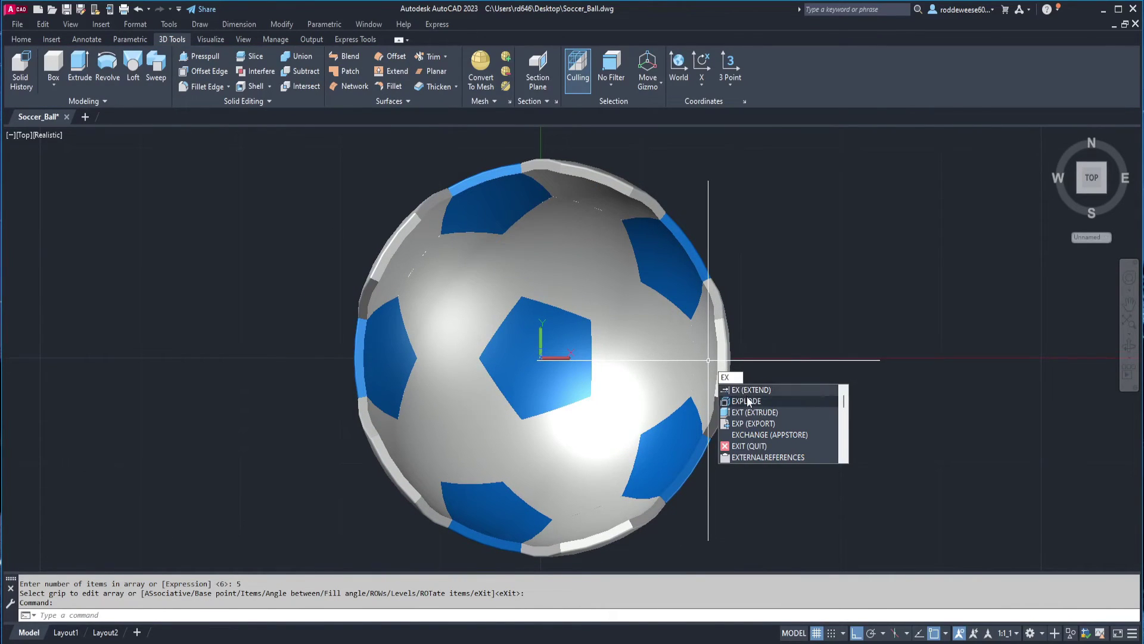
- Explode the hexagon array into separate panels and check one rim panel
left_click(747, 399)
left_click(637, 193)
key("Return")
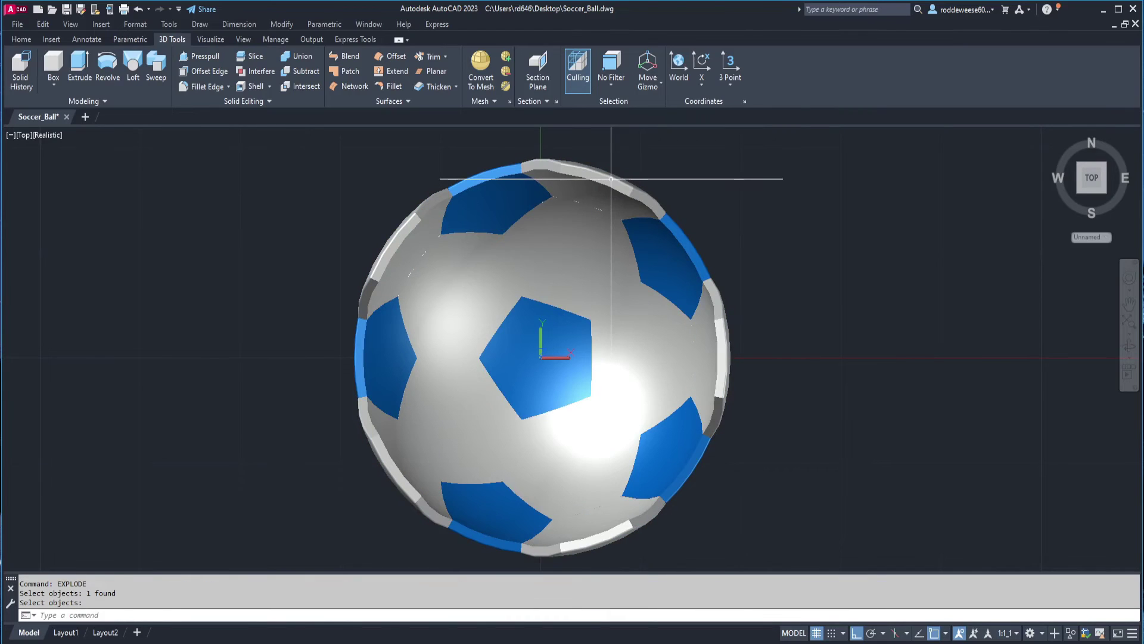
left_click(611, 178)
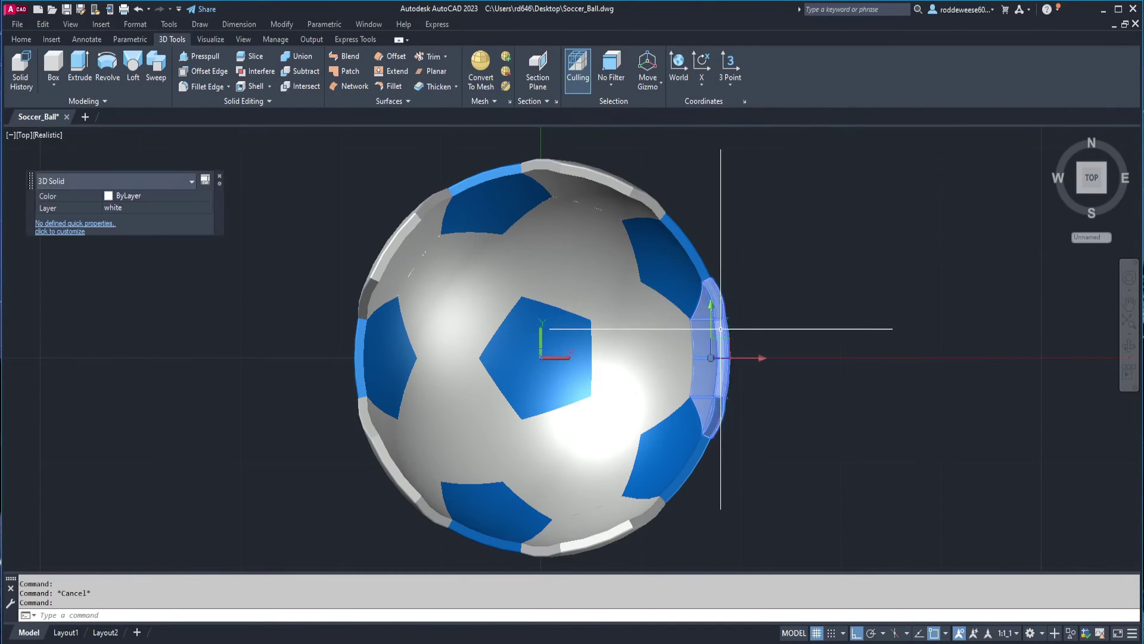
key("Escape")
key("Escape")
middle_click_drag(785, 318, 805, 379)
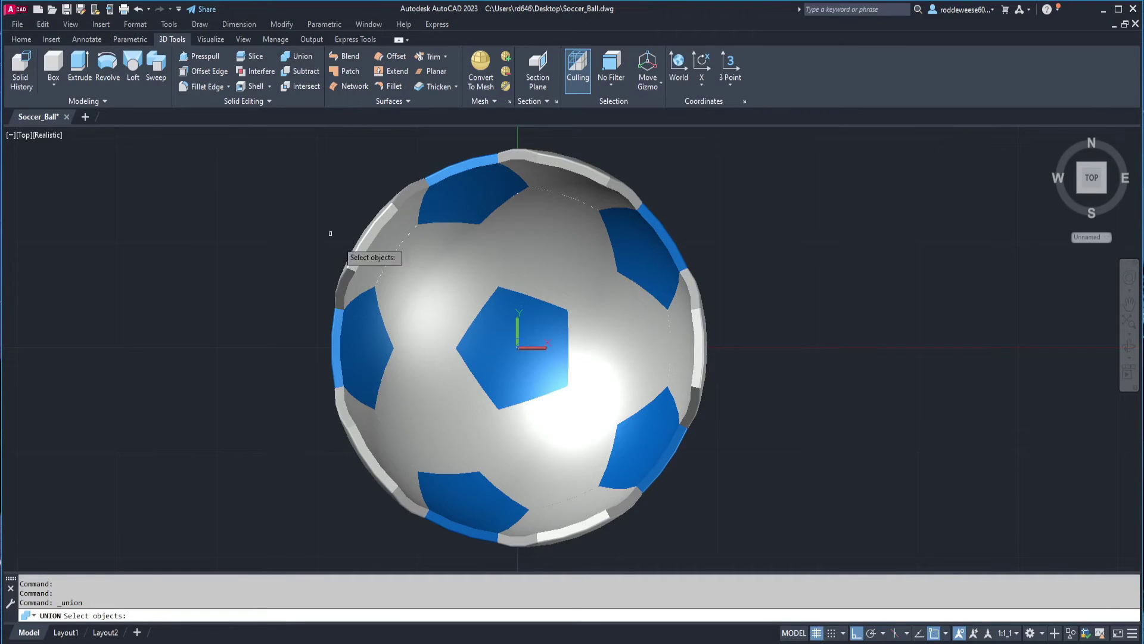
- Union all white hexagon patches and top rim pieces into one solid
left_click(367, 219)
left_click(374, 448)
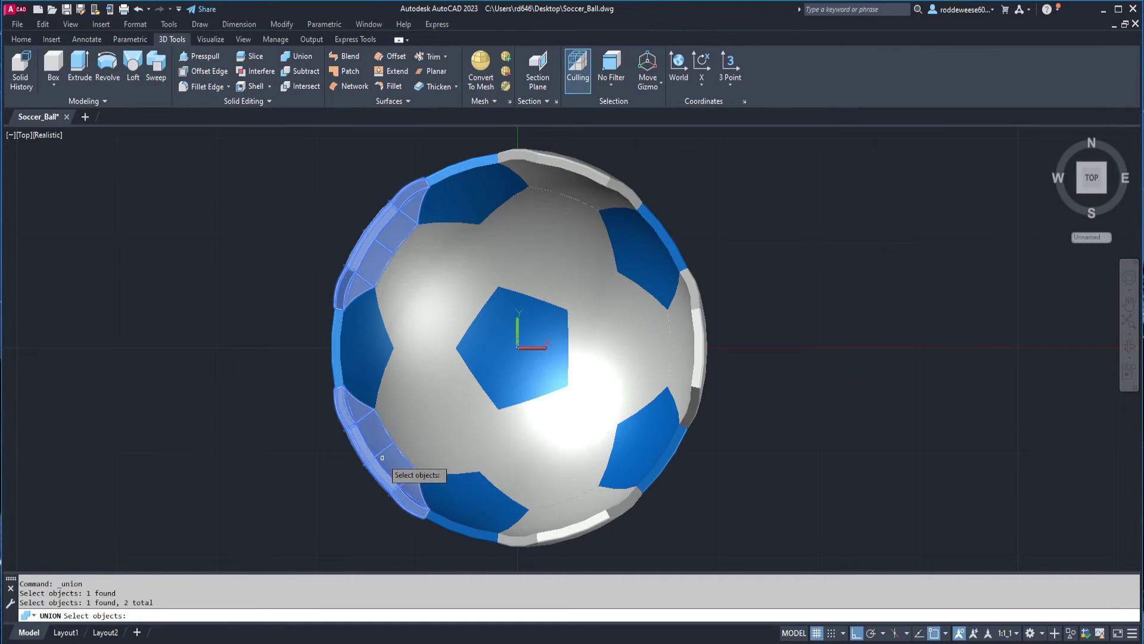
left_click(545, 520)
left_click(696, 351)
left_click(628, 364)
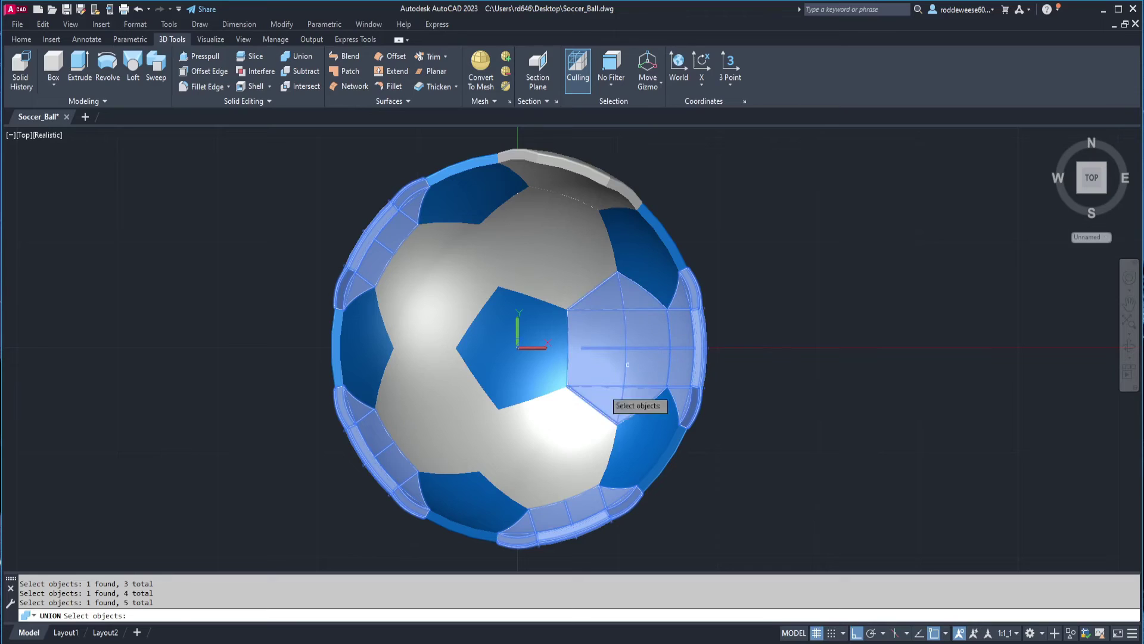
left_click(554, 444)
left_click(447, 411)
left_click(444, 296)
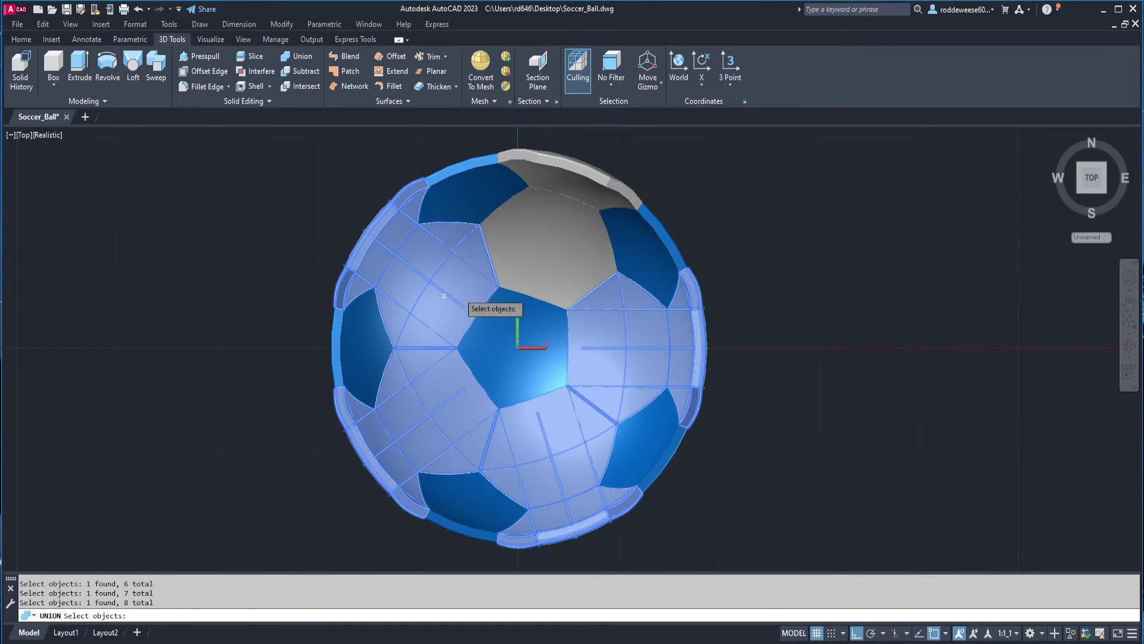
left_click(525, 260)
left_click(575, 165)
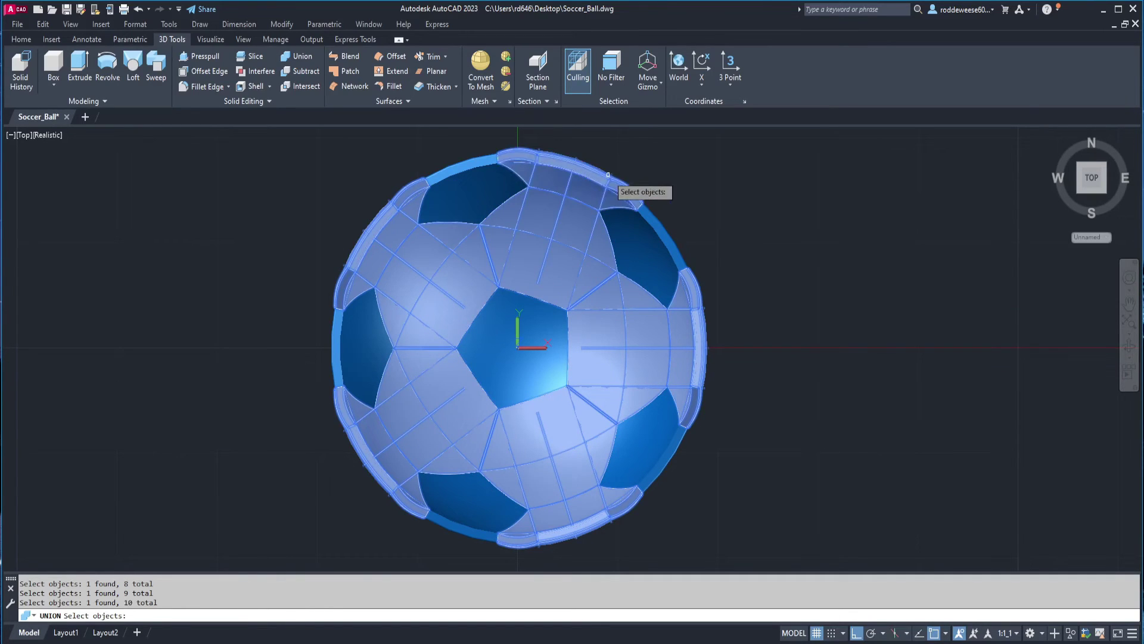
key("Return")
left_click(603, 177)
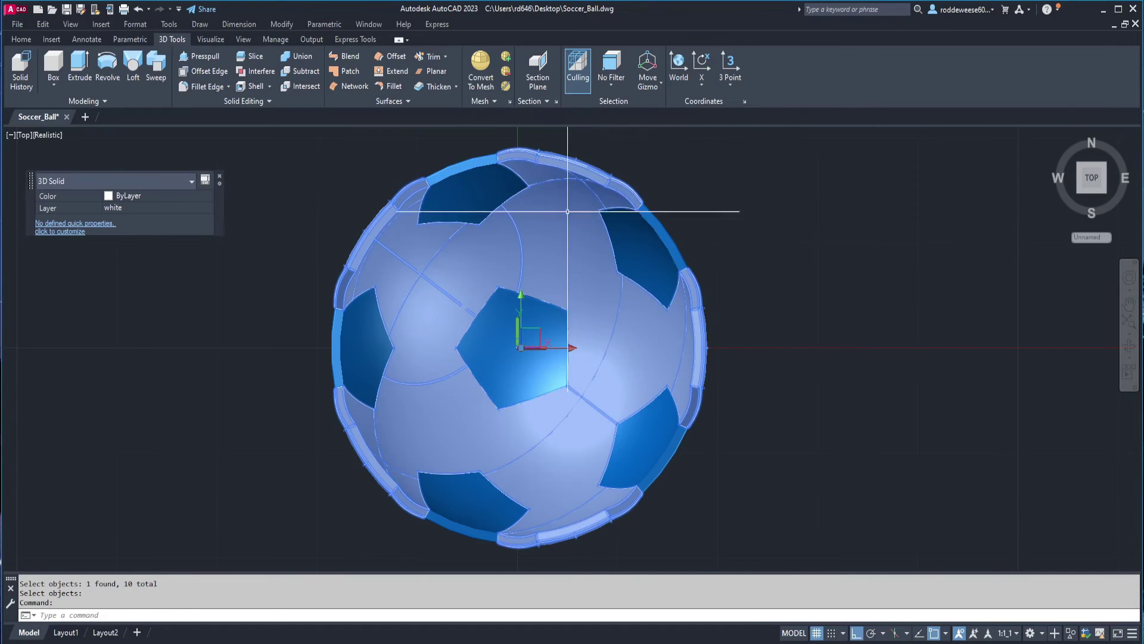
key("Escape")
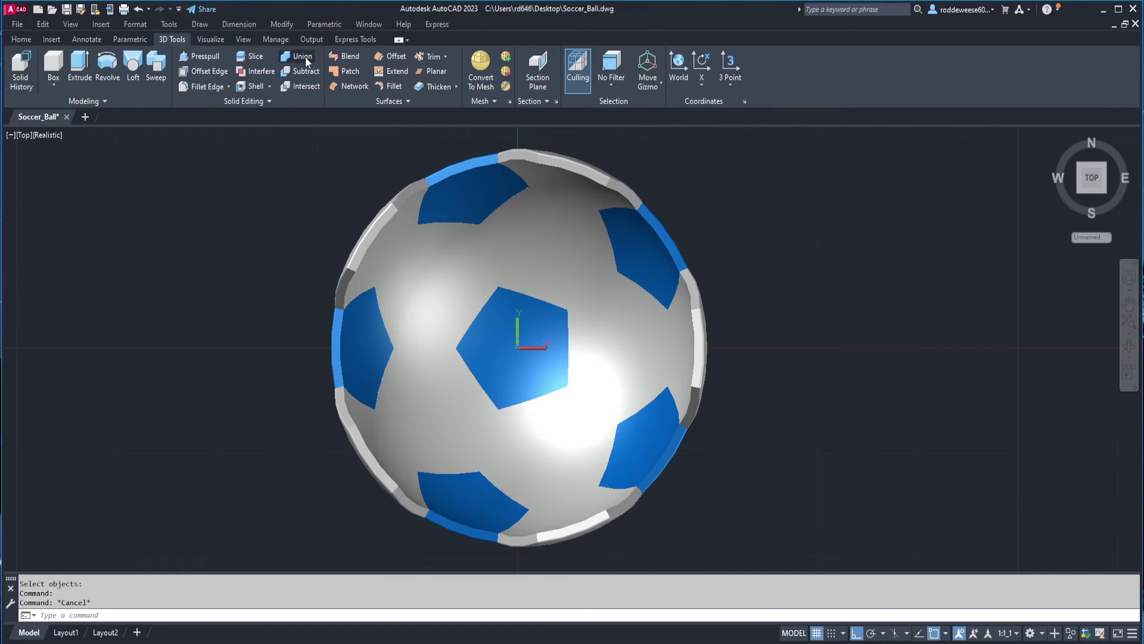
- Union the top-left, right, lower-right, left and centre blue patches into one solid
left_click(453, 161)
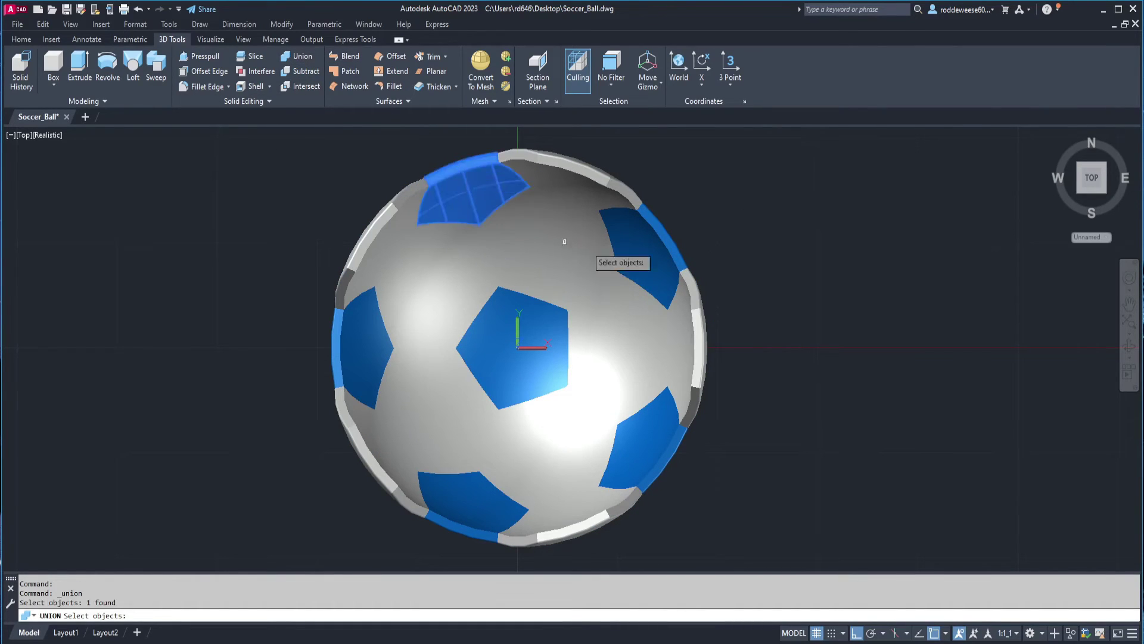
left_click(677, 248)
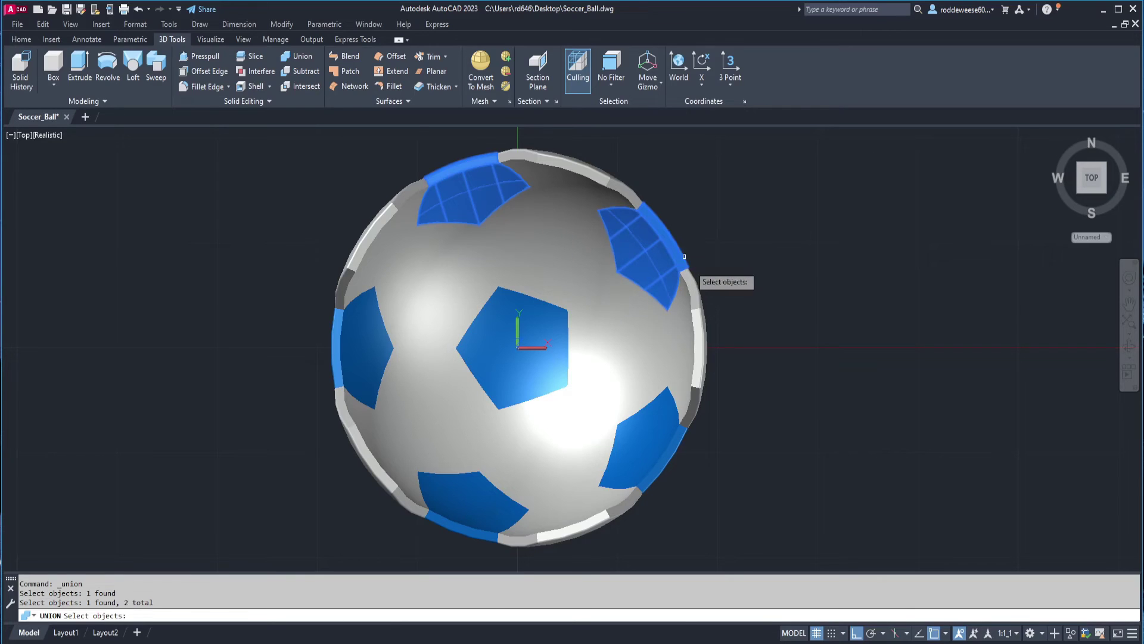
left_click(672, 443)
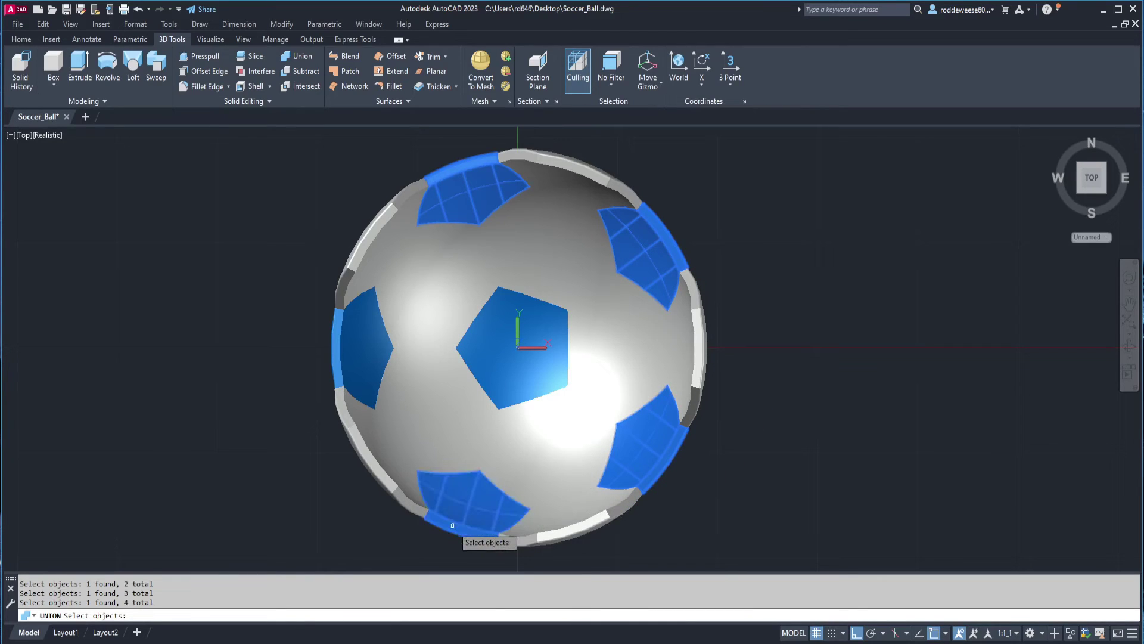
left_click(347, 348)
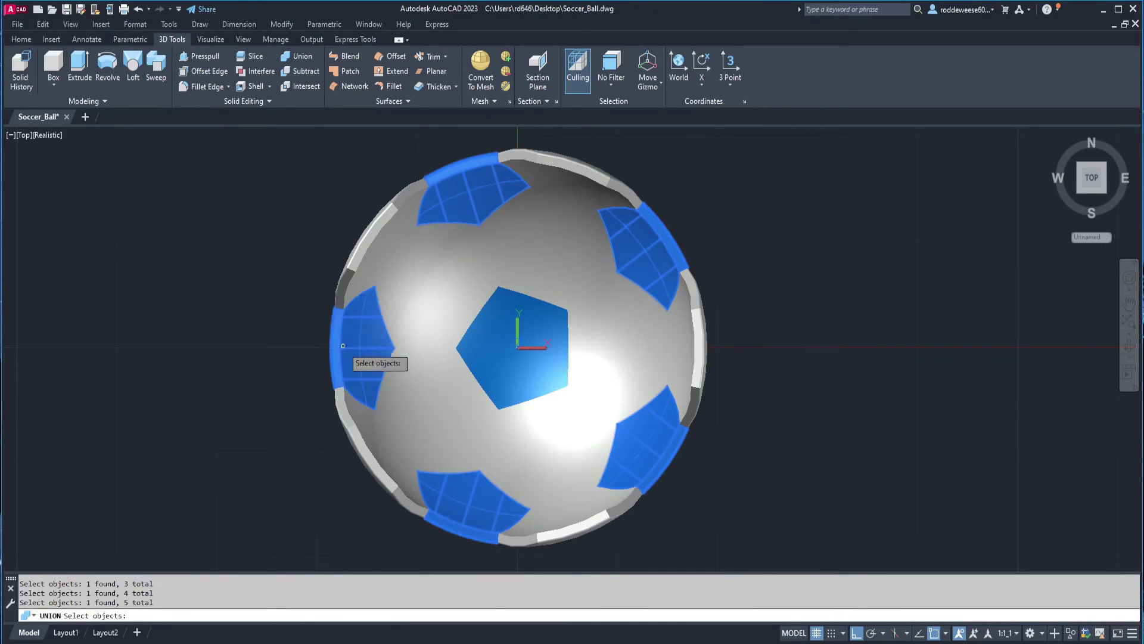
left_click(526, 368)
key("Return")
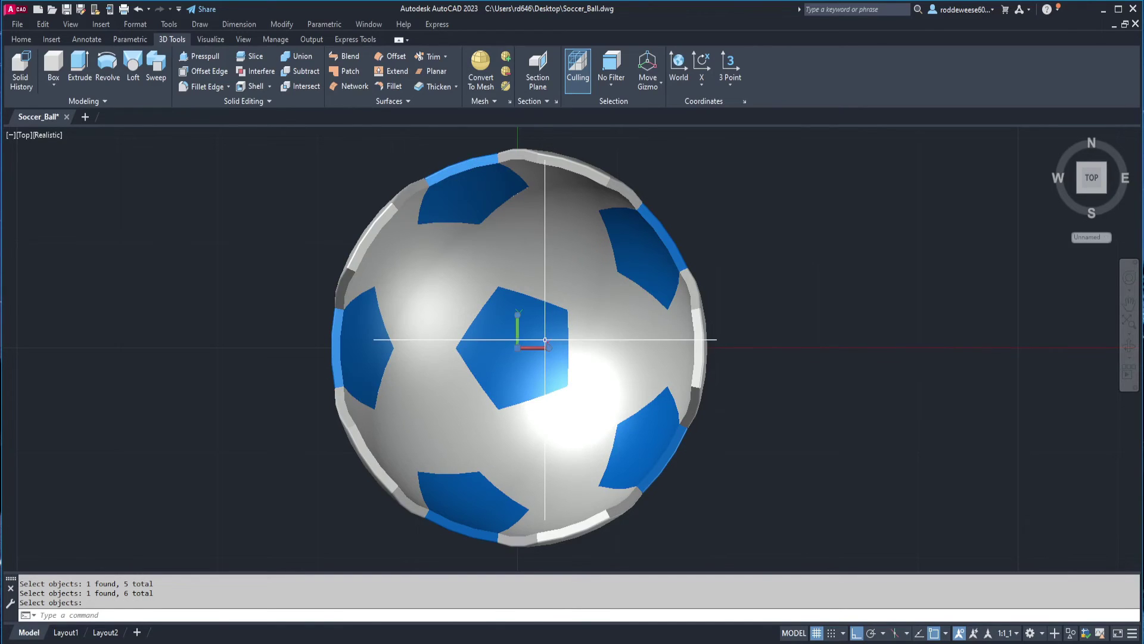
key("Escape")
left_click(551, 328)
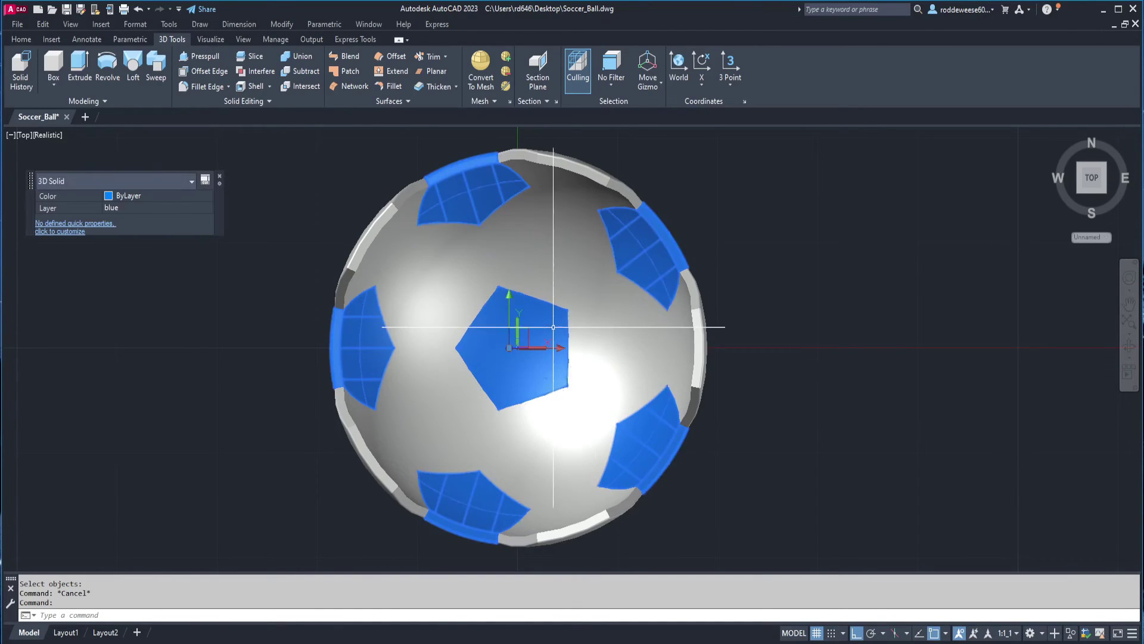
key("Escape")
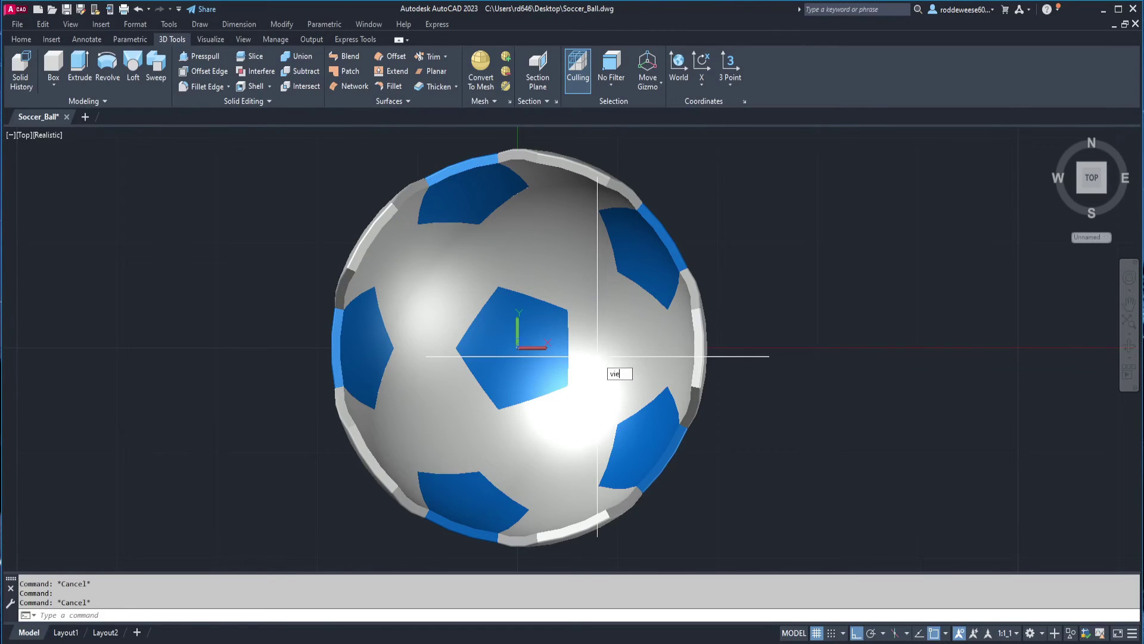
- Set the Front preset view current with the V alias
type("v")
key("Return")
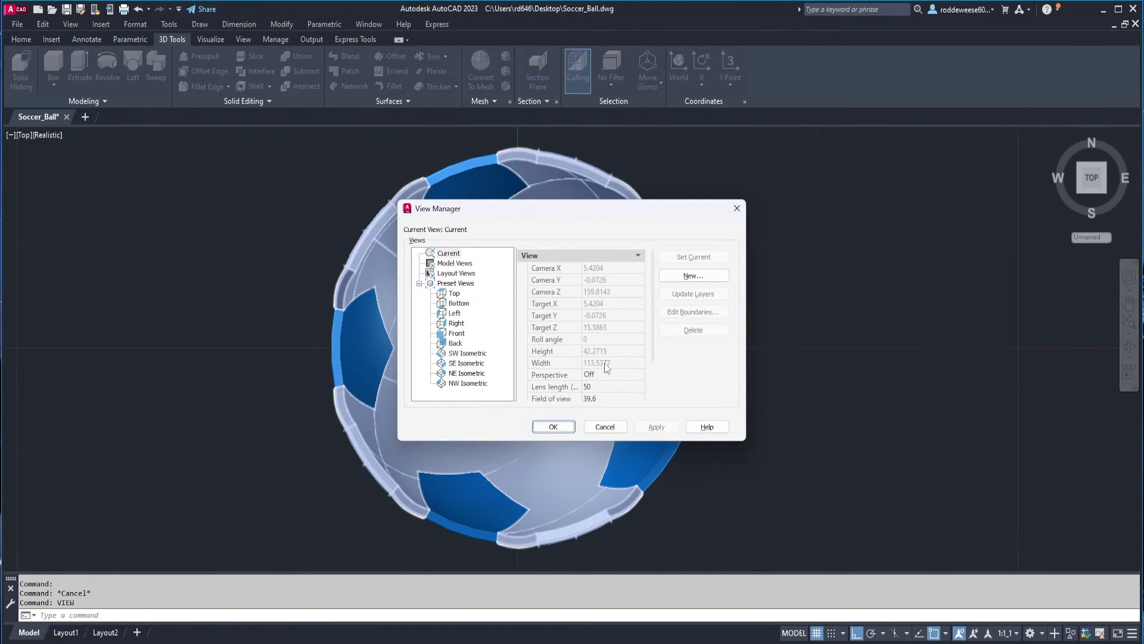
left_click(457, 334)
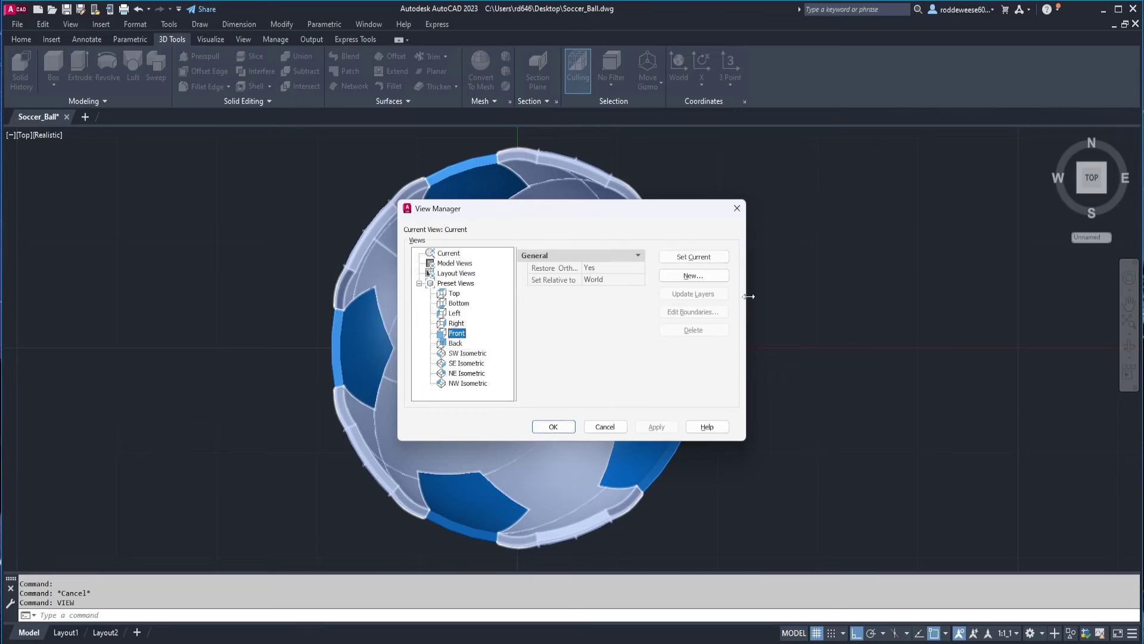
left_click(692, 256)
left_click(553, 427)
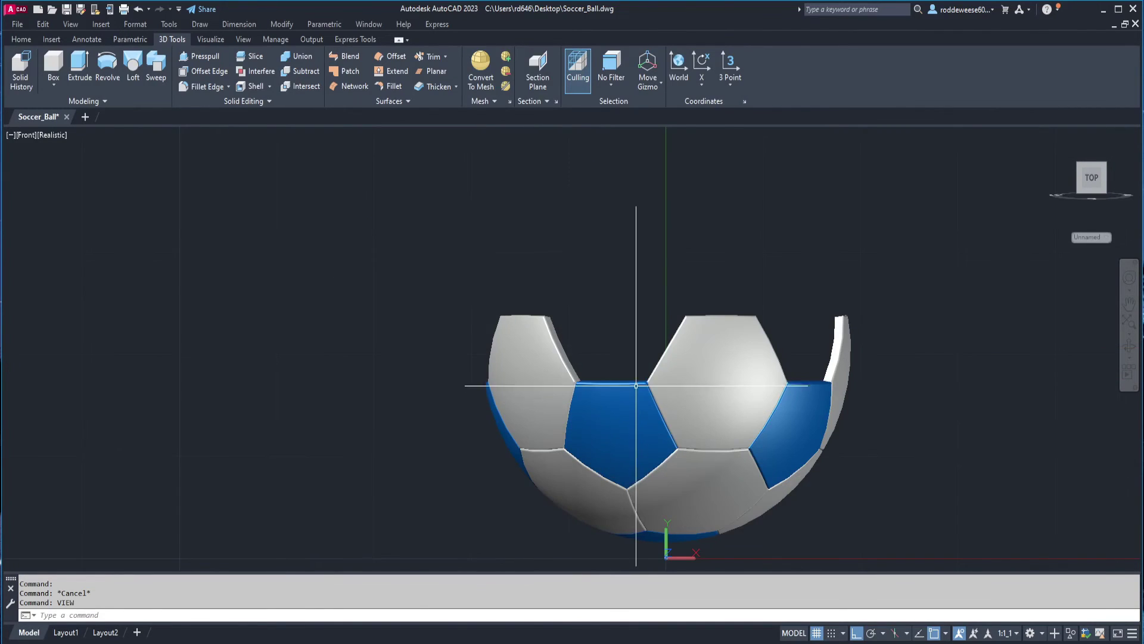
middle_click_drag(539, 327, 427, 285)
- Erase the two objects caught in a window selection
type("e")
key("Return")
left_click(511, 281)
left_click(332, 429)
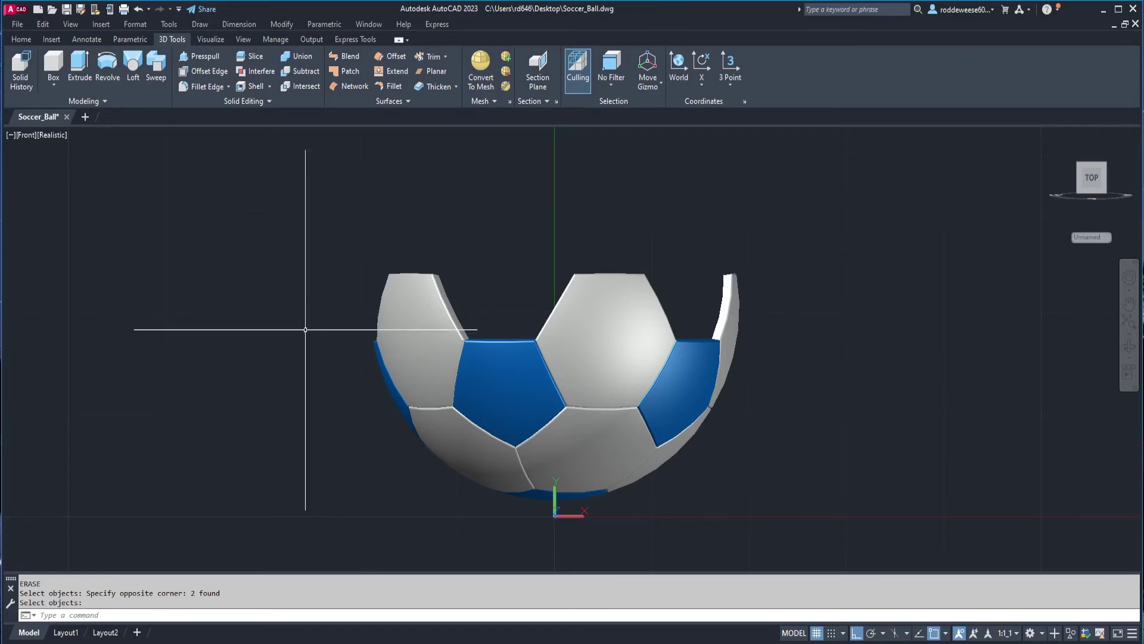
left_click(56, 136)
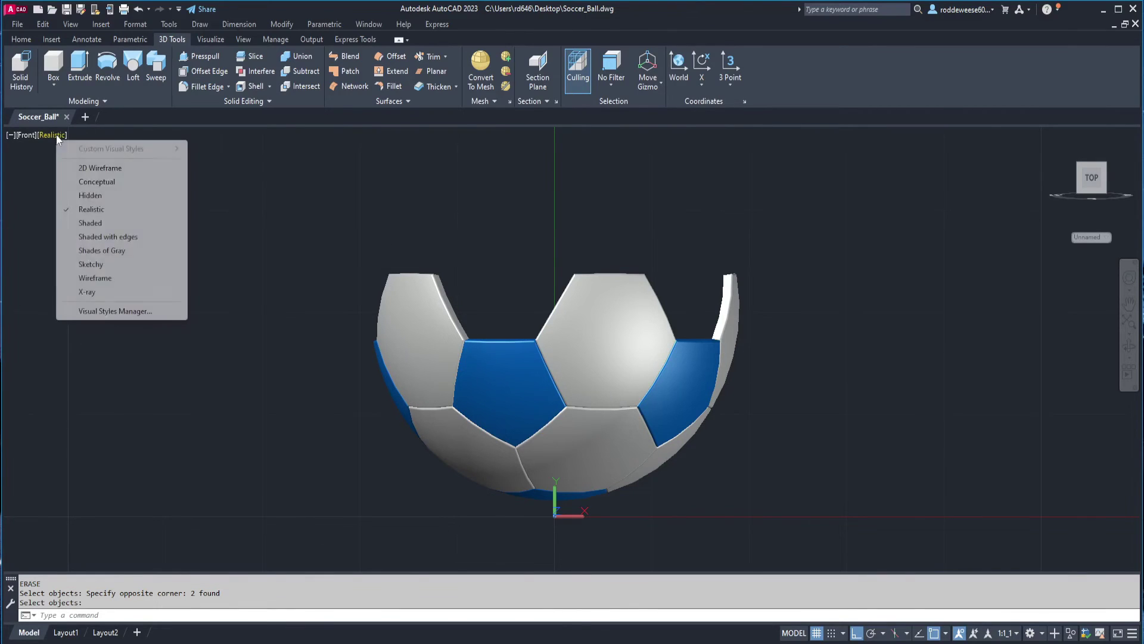
- Switch the viewport to the 2D Wireframe visual style
left_click(103, 168)
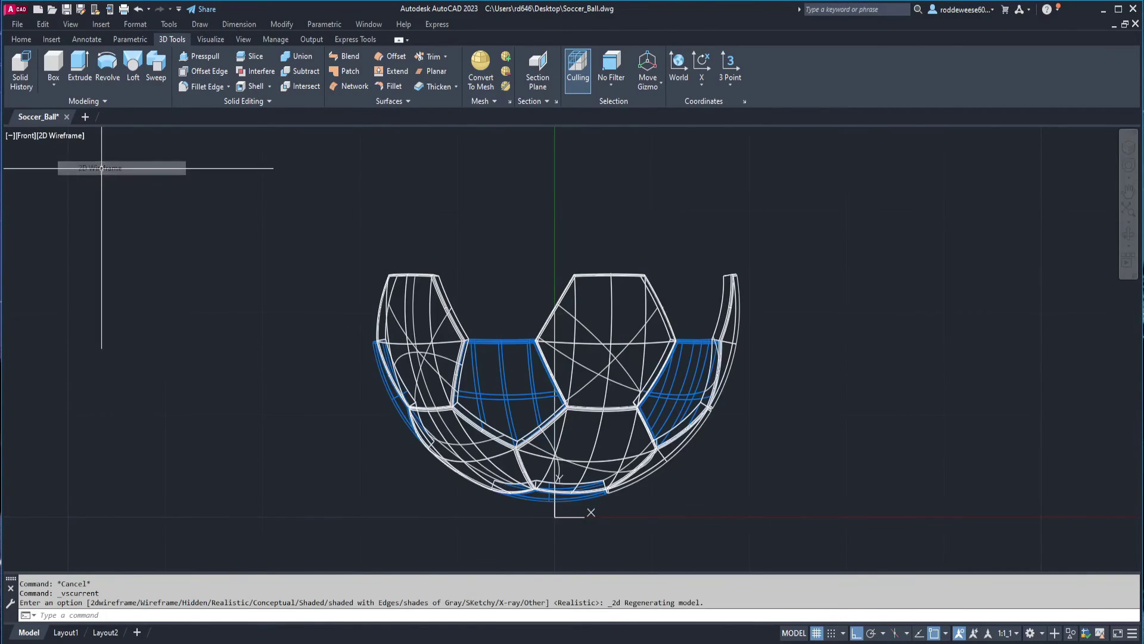
scroll(524, 477, "up", 5)
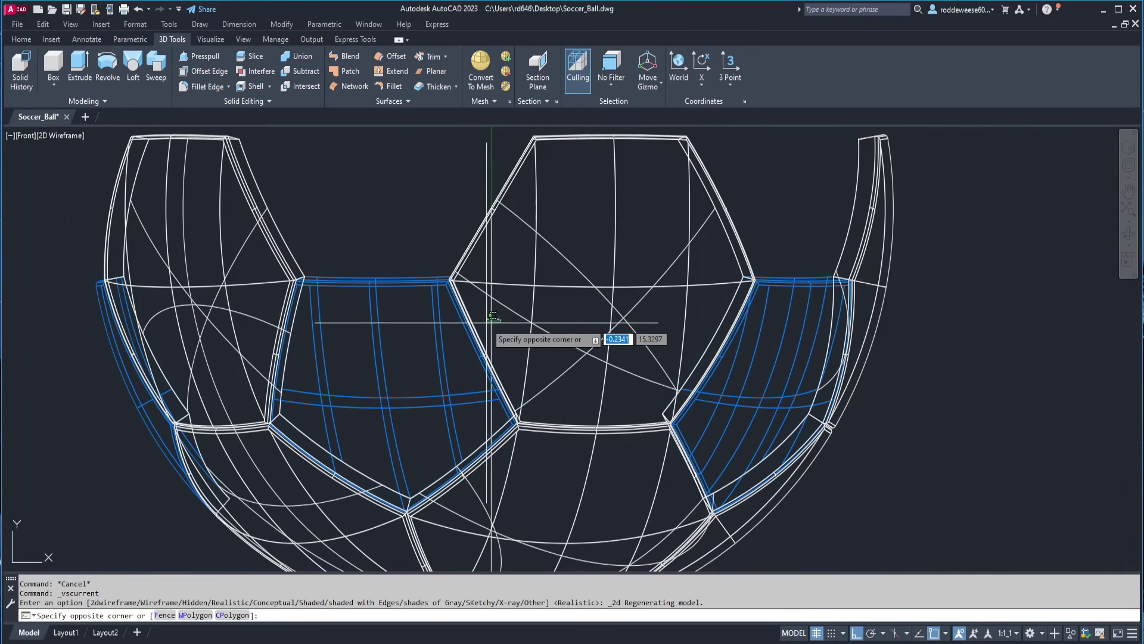
left_click(492, 318)
scroll(465, 286, "down", 3)
middle_click_drag(516, 328, 517, 346)
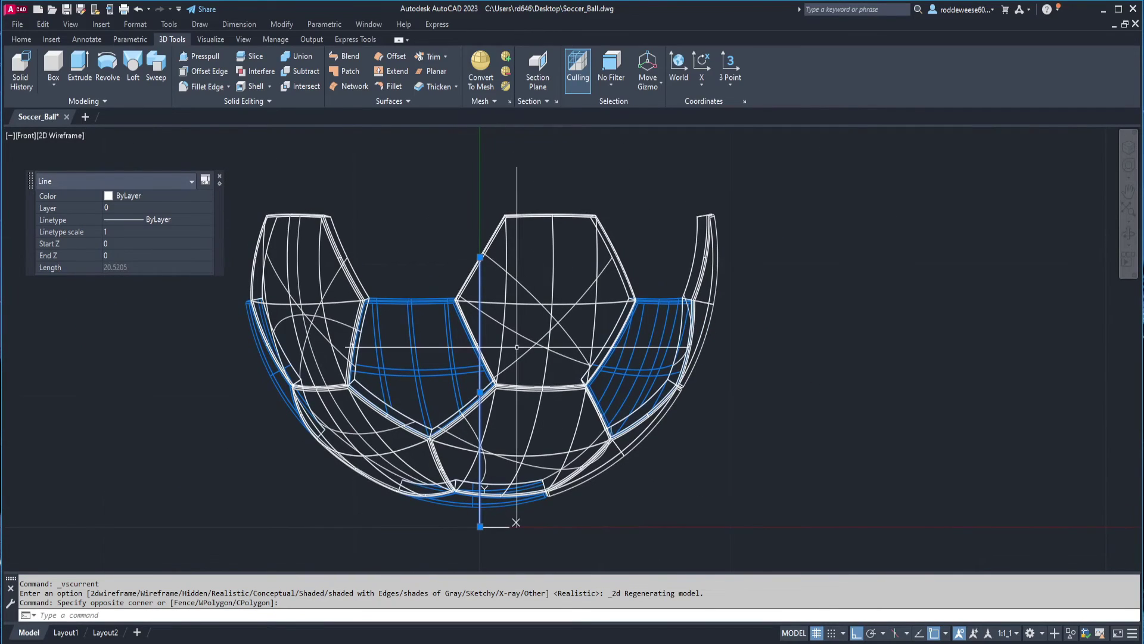
key("Escape")
scroll(516, 347, "down", 3)
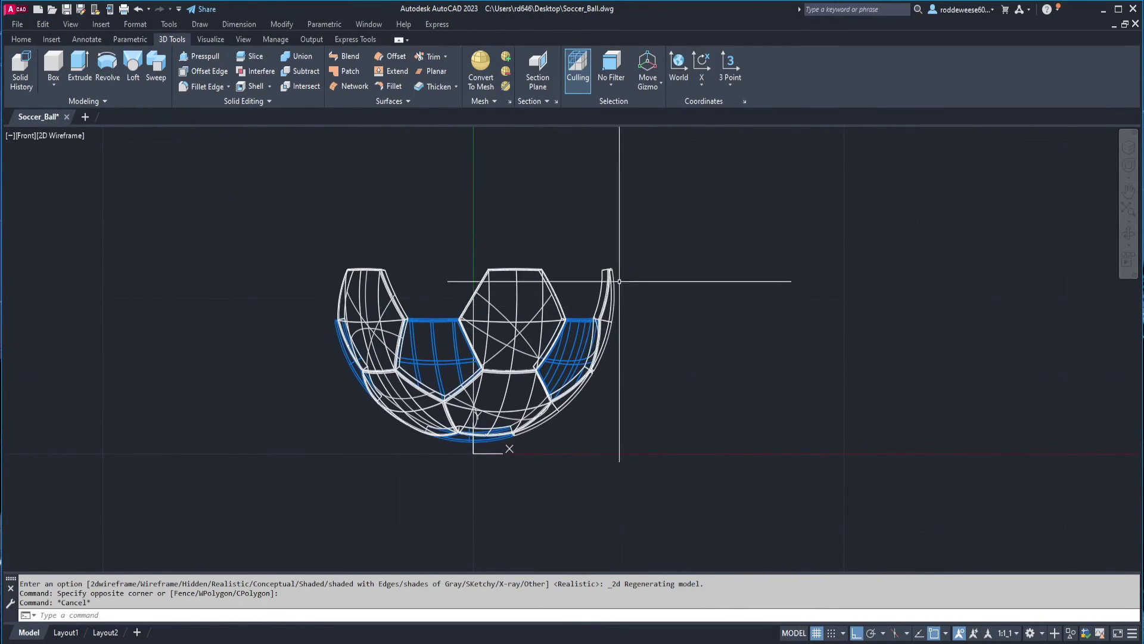
- Start copying the whole half ball, selected with a window
type("c")
key("Return")
left_click(649, 242)
left_click(84, 569)
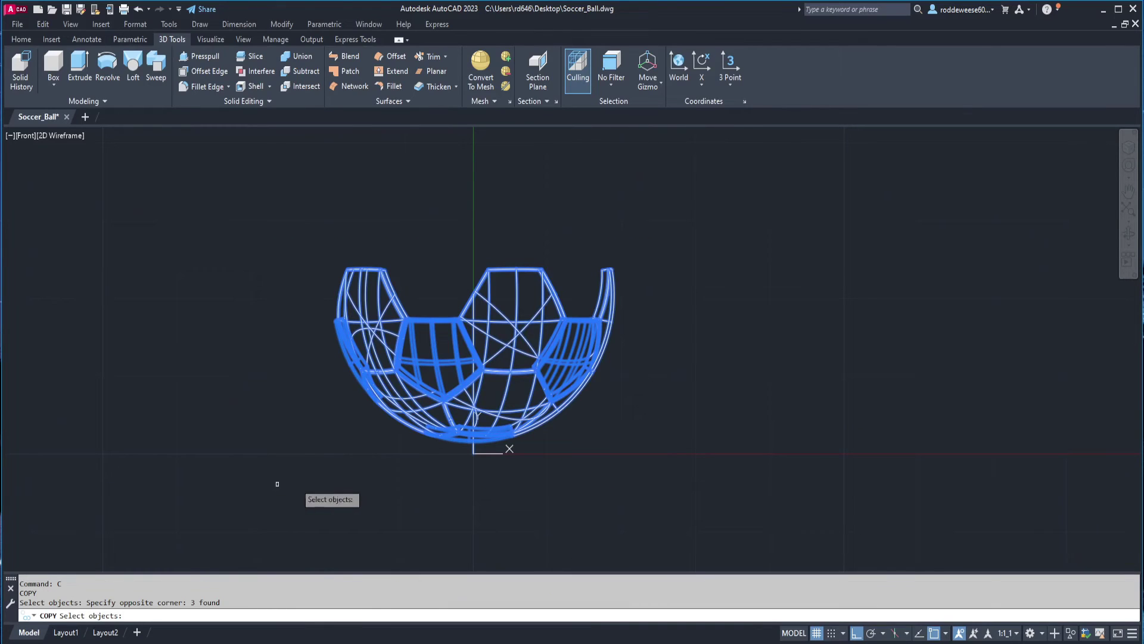
- Place a copy of the half-ball shell 50 units to the right of the original
key("Return")
left_click(527, 482)
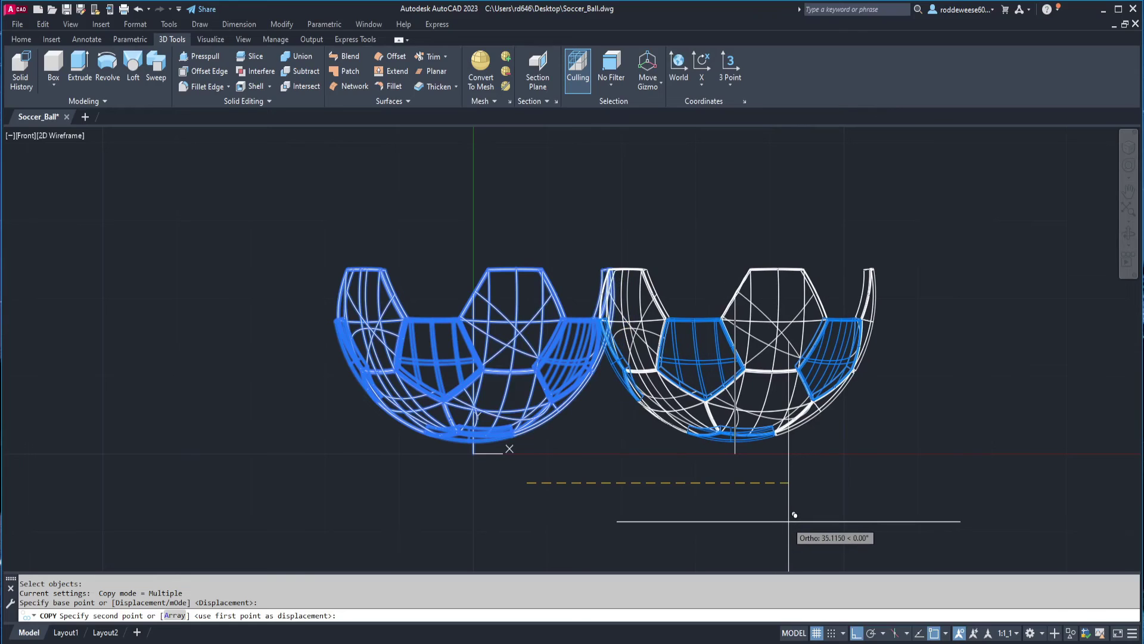
type("50")
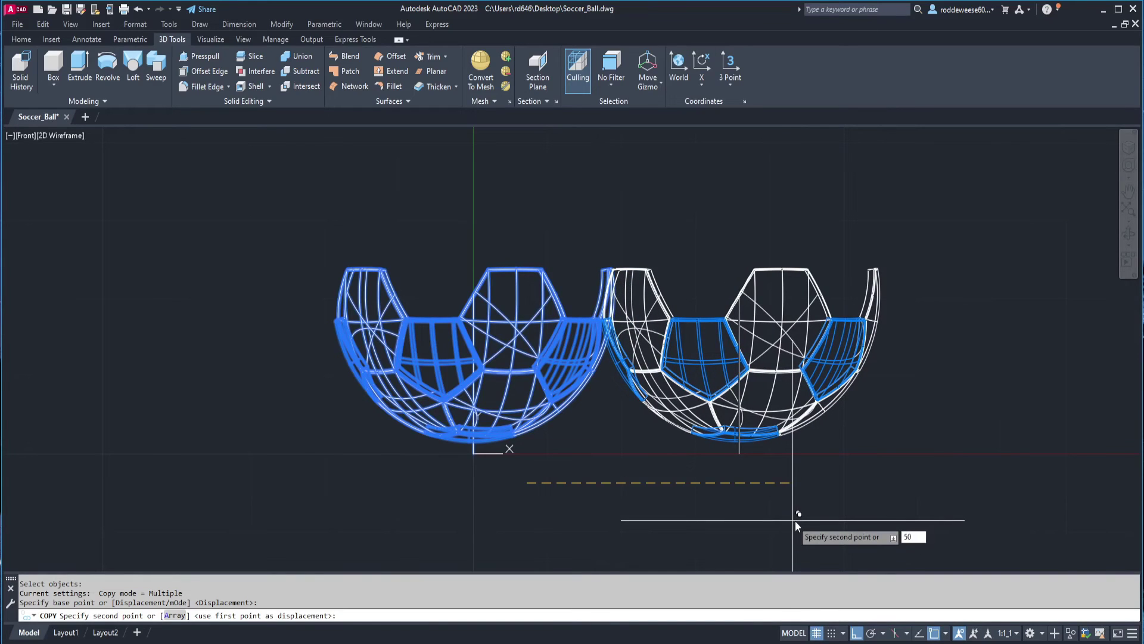
key("Return")
key("Escape")
middle_click_drag(872, 414, 745, 429)
scroll(835, 430, "up", 3)
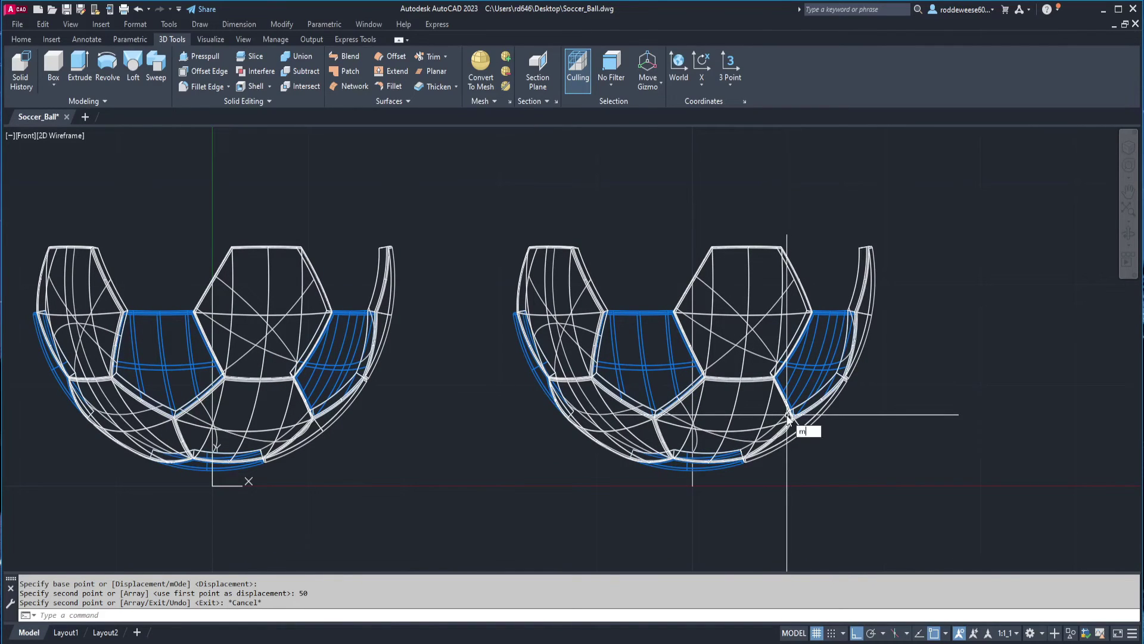
- Start MIRROR and window-select the right half ball
type("ir")
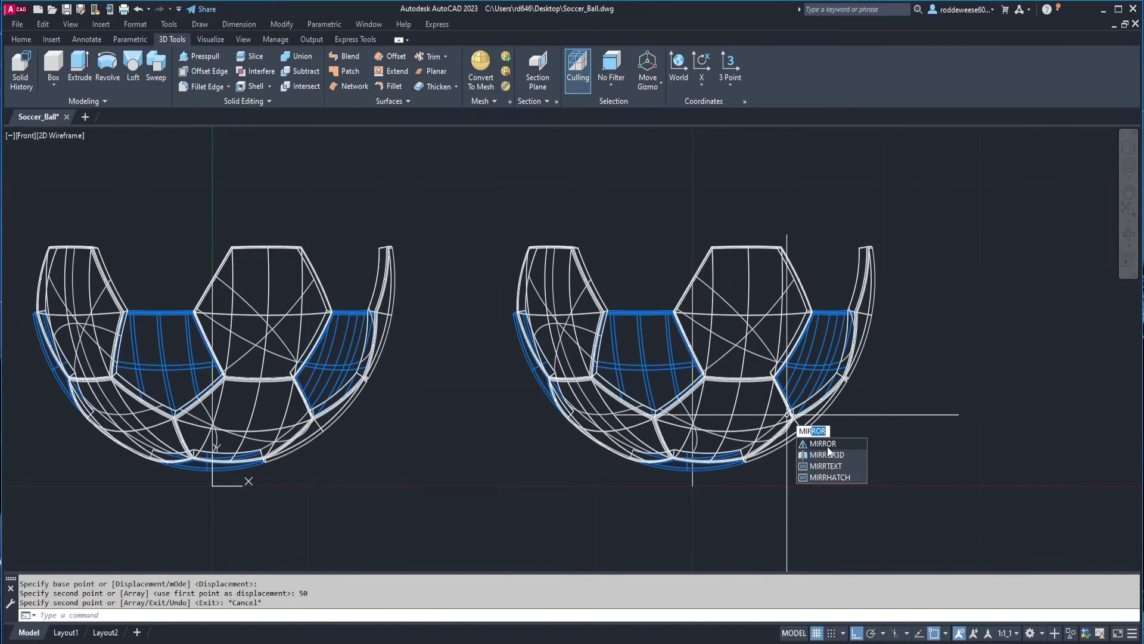
left_click(828, 445)
left_click(903, 211)
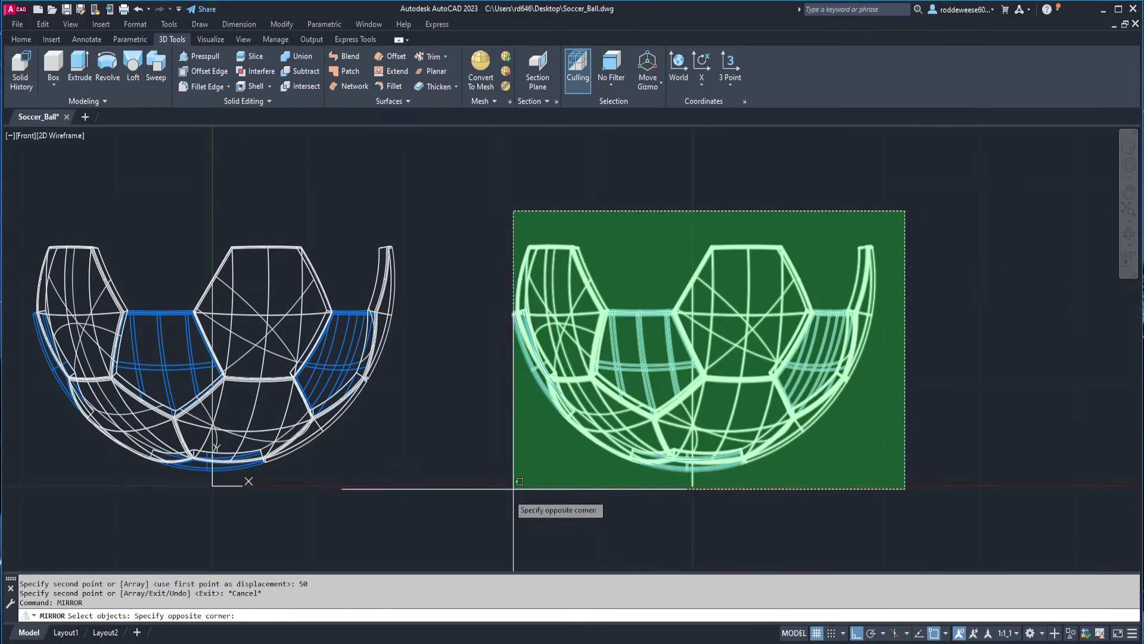
left_click(508, 486)
middle_click_drag(717, 394, 637, 351)
key("Return")
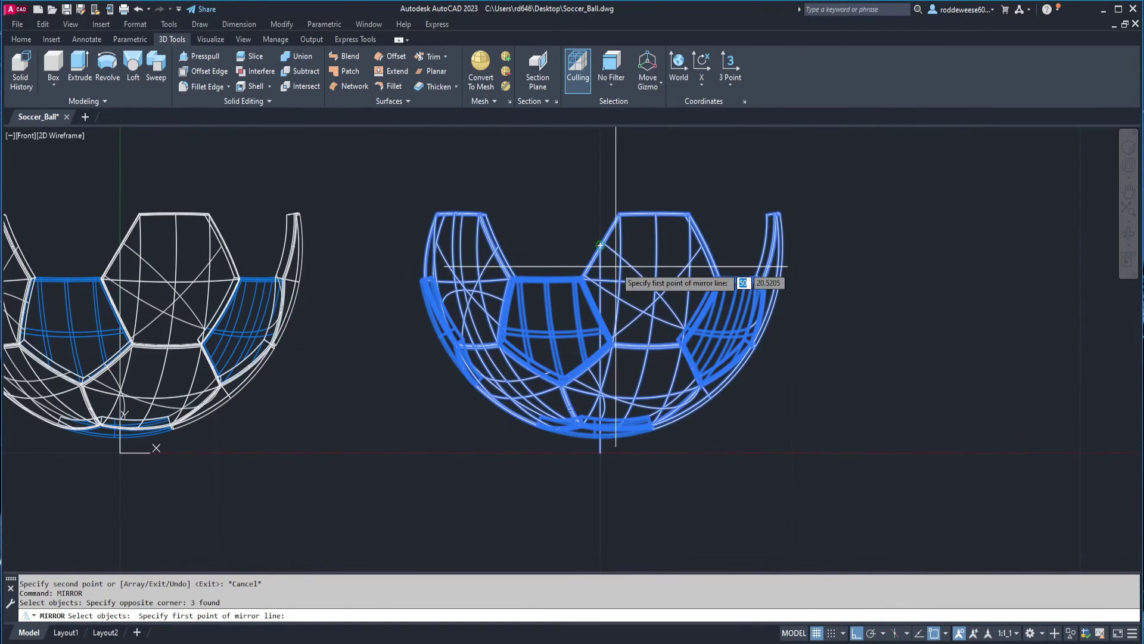
- Mirror it across a horizontal line into an upward dome, erasing the source half
scroll(615, 266, "up", 5)
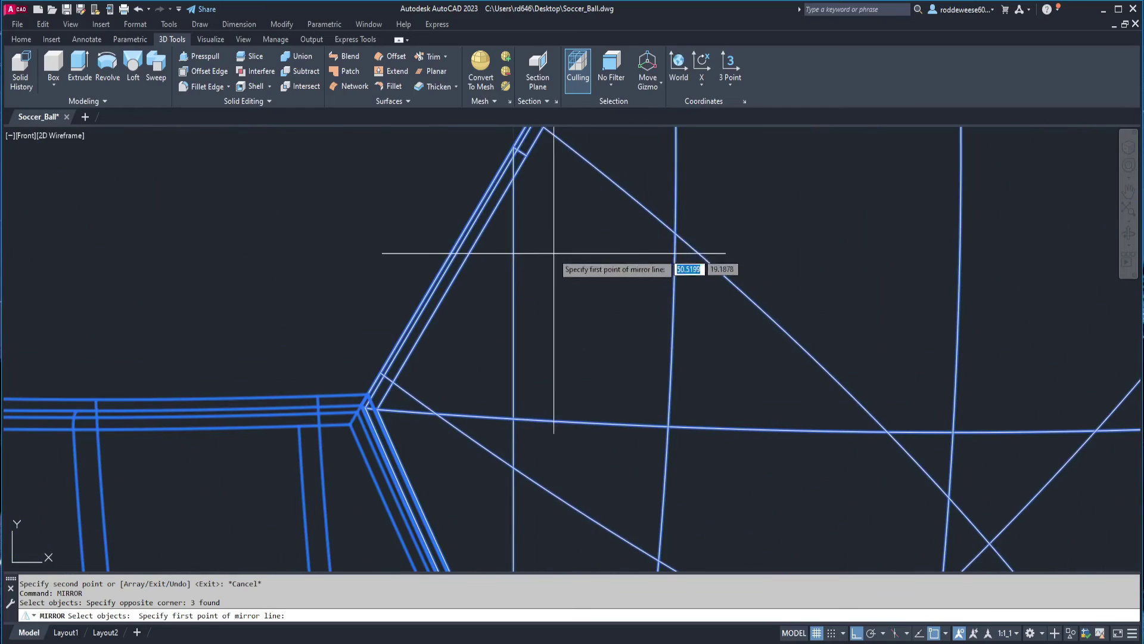
middle_click_drag(524, 232, 523, 384)
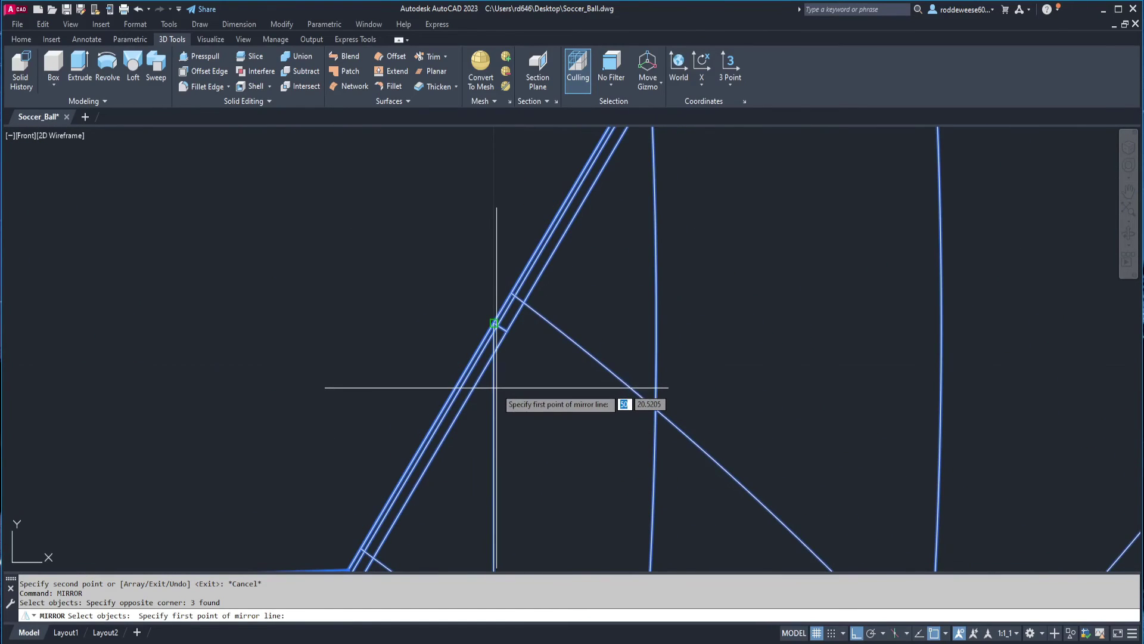
left_click(495, 387)
scroll(507, 382, "down", 6)
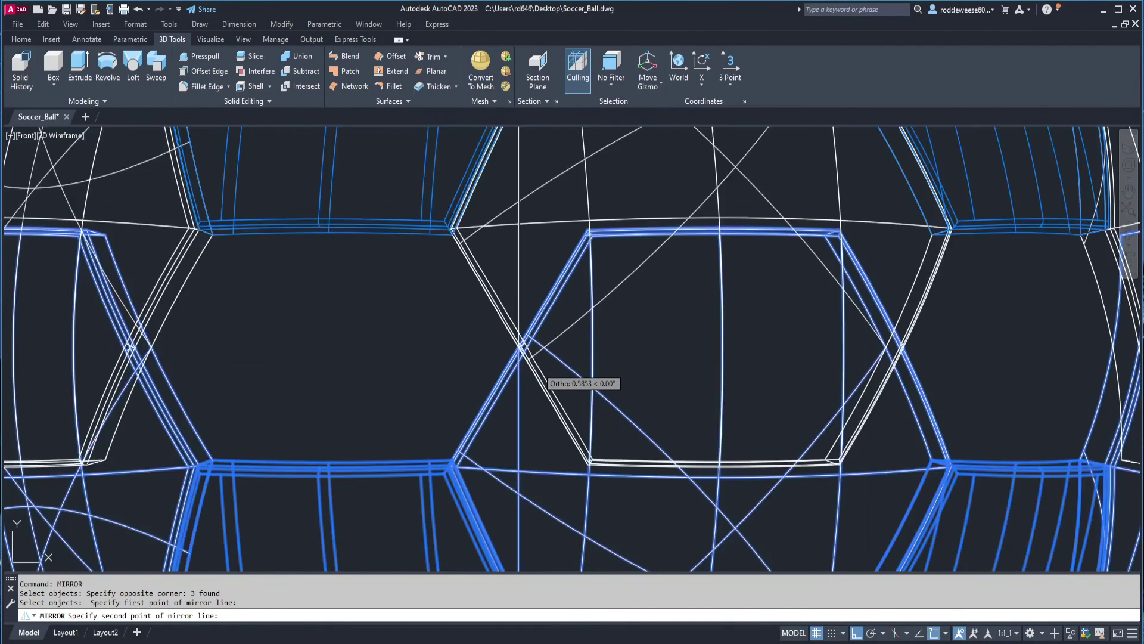
scroll(525, 356, "down", 6)
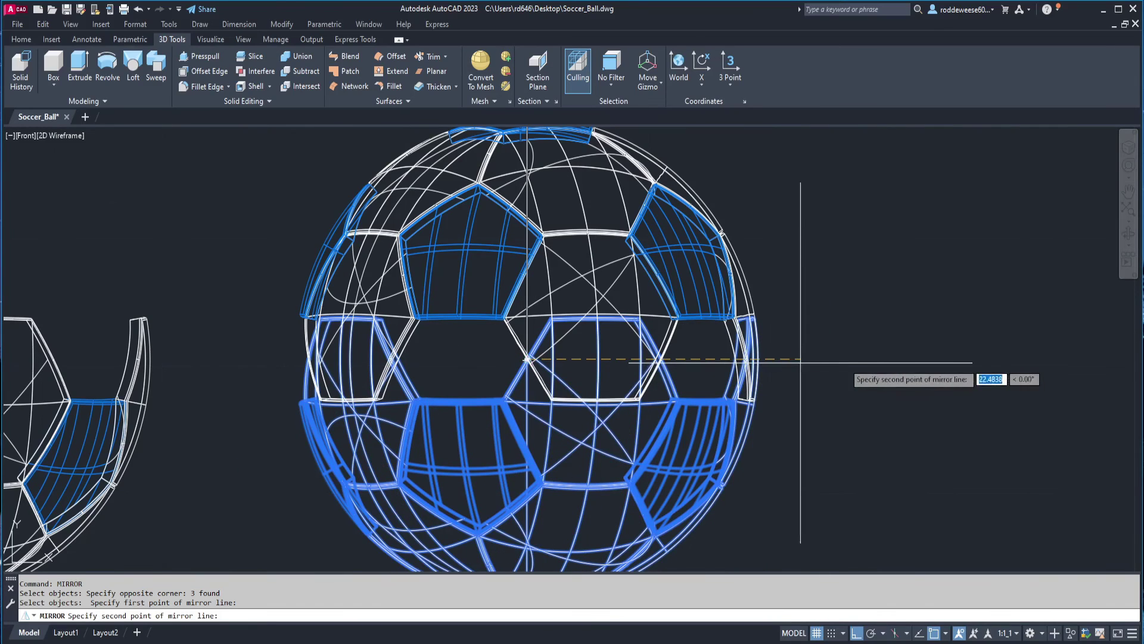
left_click(878, 360)
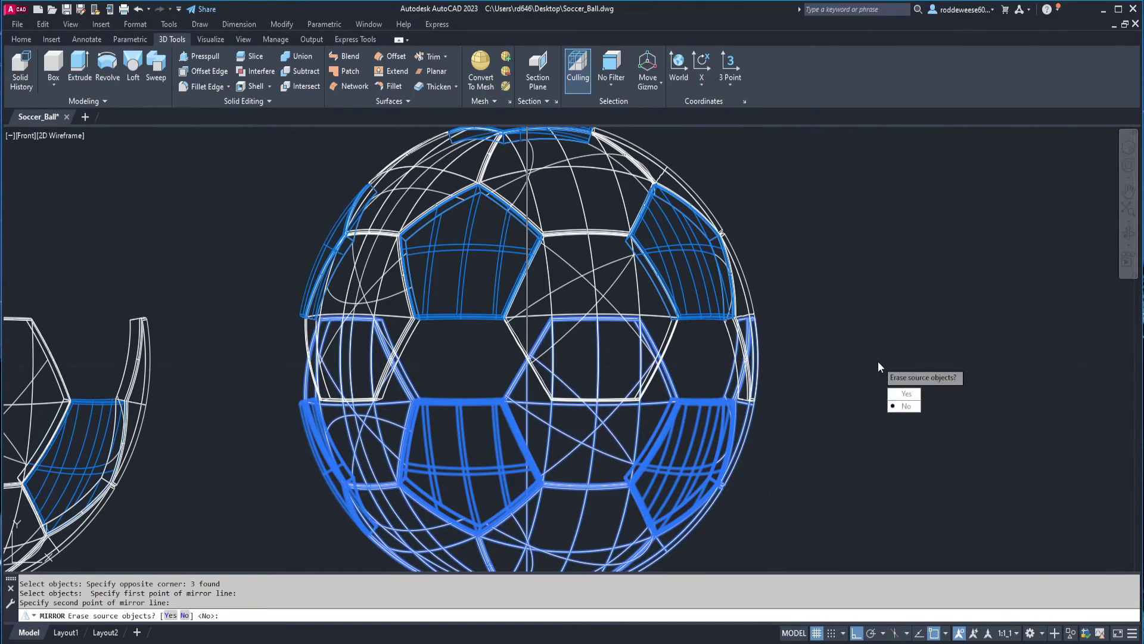
key("Down")
key("Return")
scroll(868, 322, "down", 3)
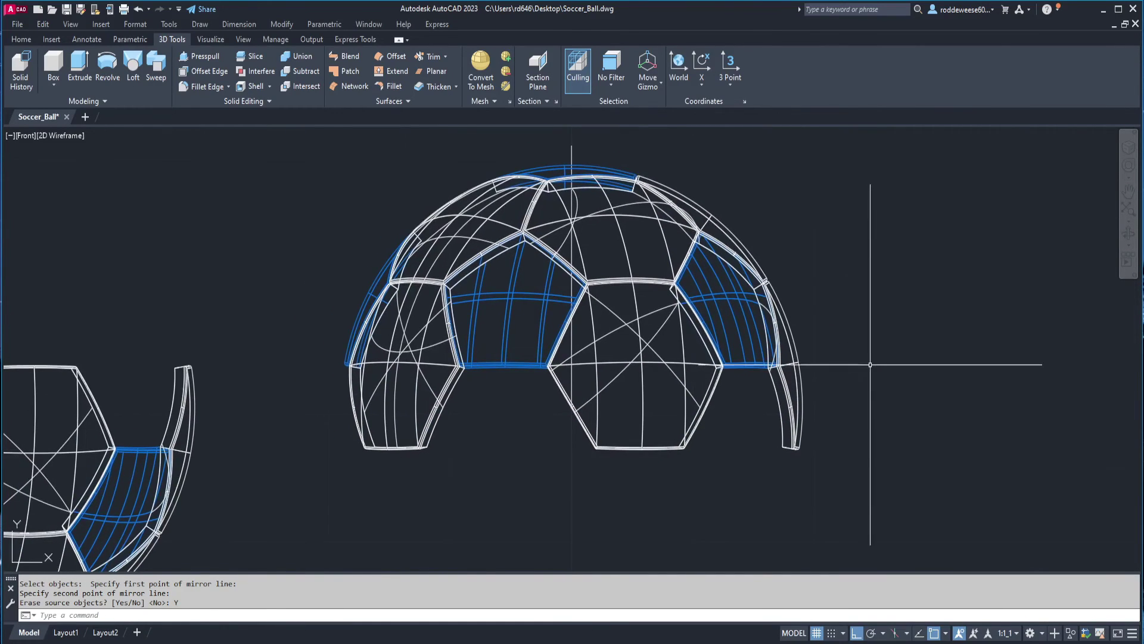
middle_click_drag(791, 306, 803, 320)
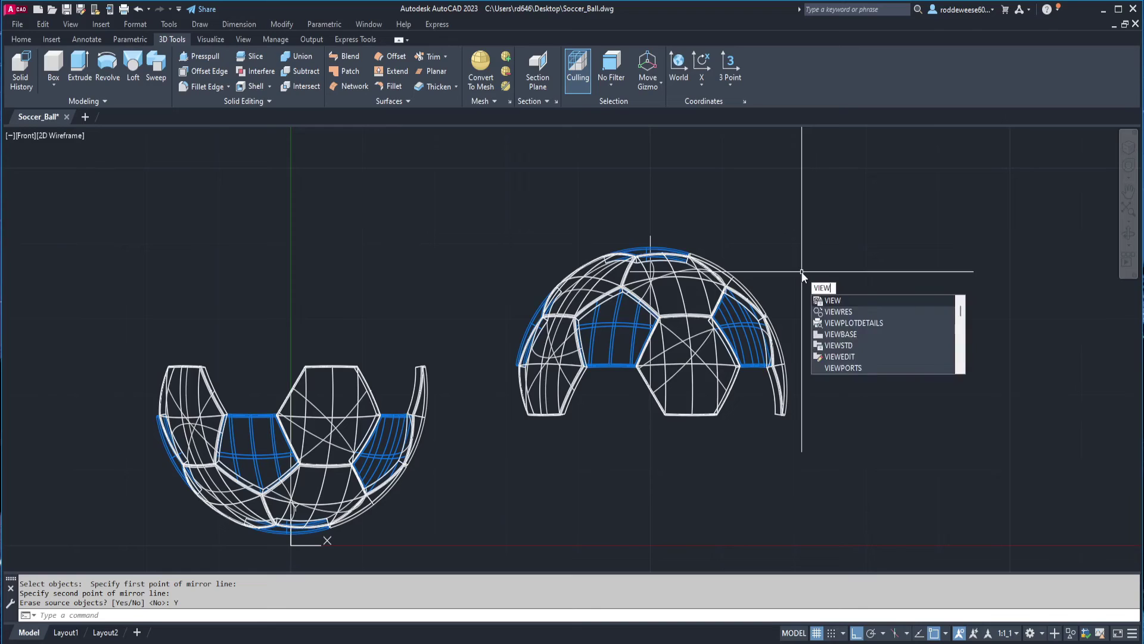
key("Return")
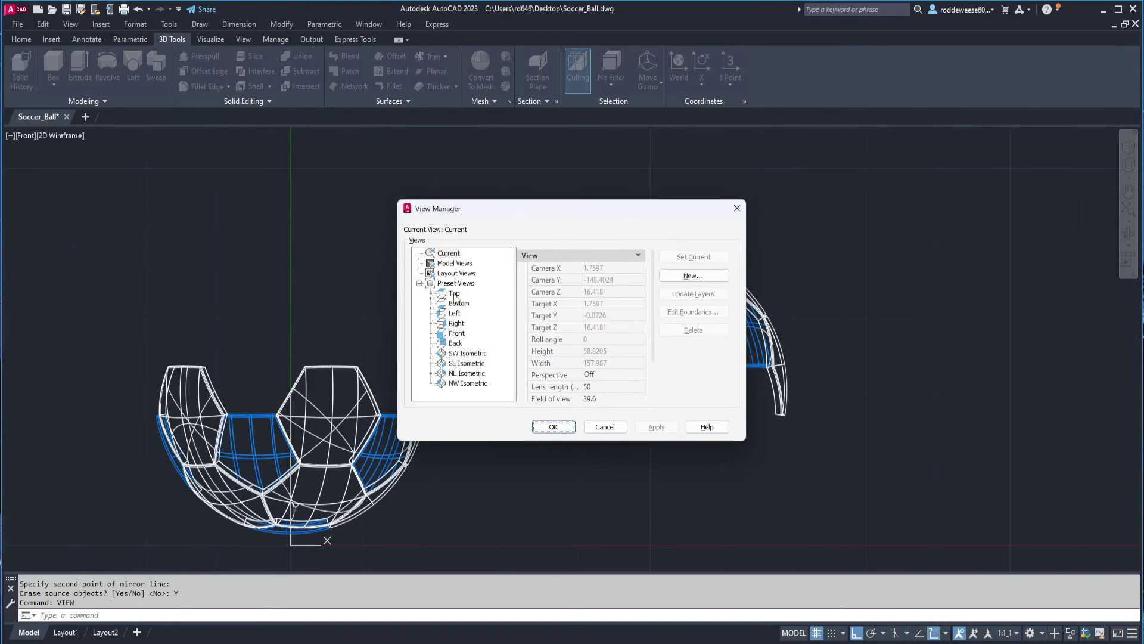
- Switch the drawing to the Top preset view
left_click(455, 294)
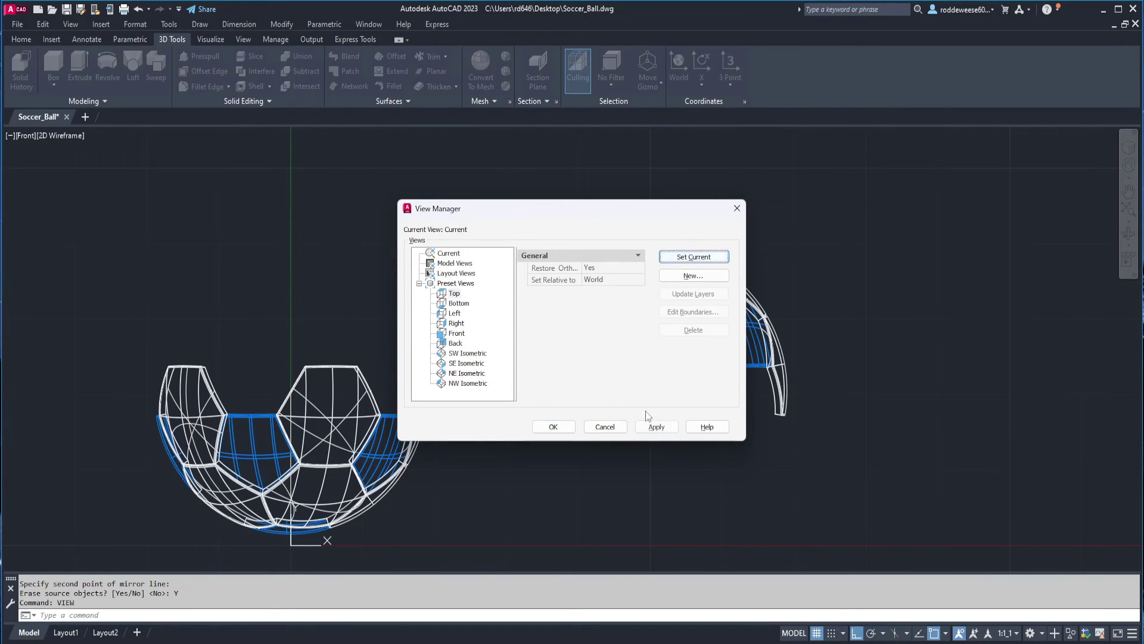
left_click(554, 427)
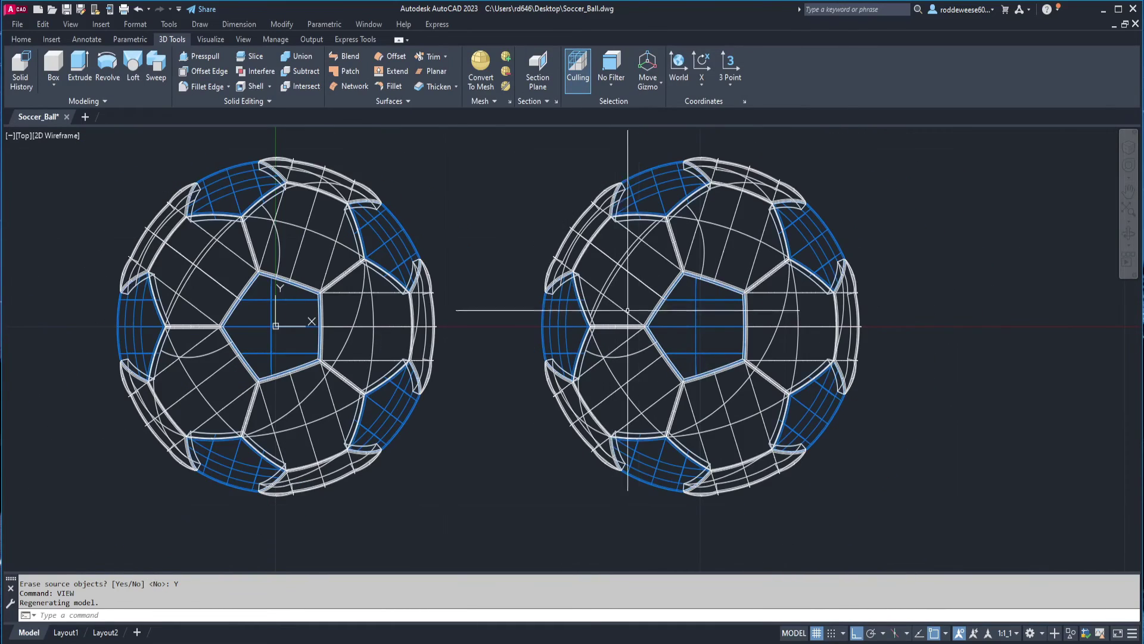
middle_click_drag(693, 310, 682, 315)
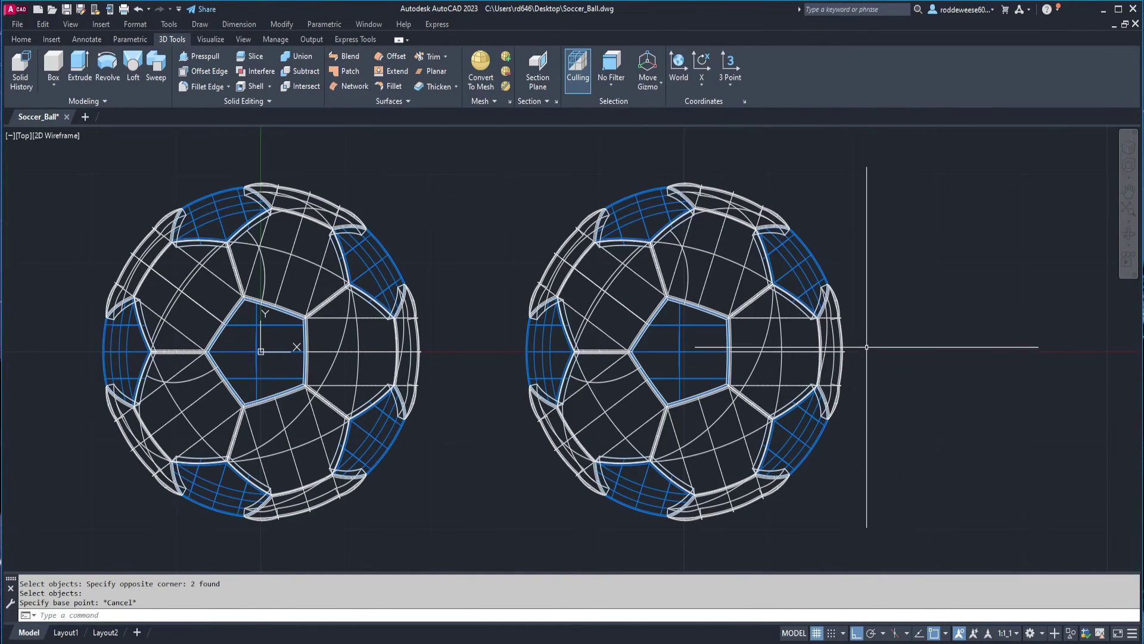
- Rotate the right half ball 180 degrees about the centre of its pentagon
type("R")
left_click(897, 373)
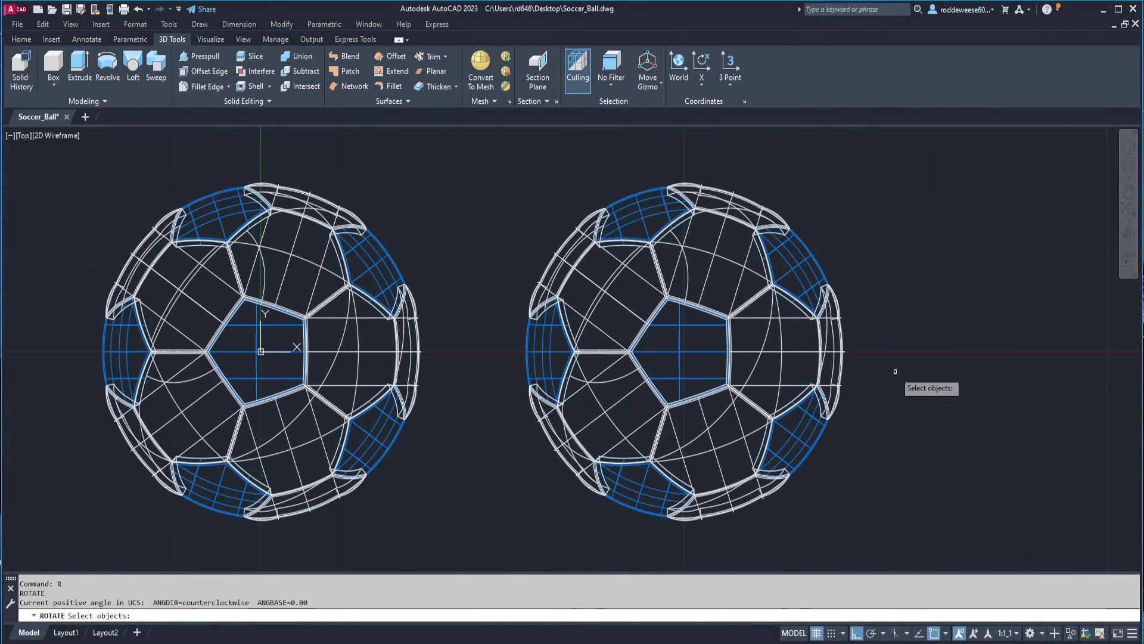
left_click(856, 255)
left_click(801, 471)
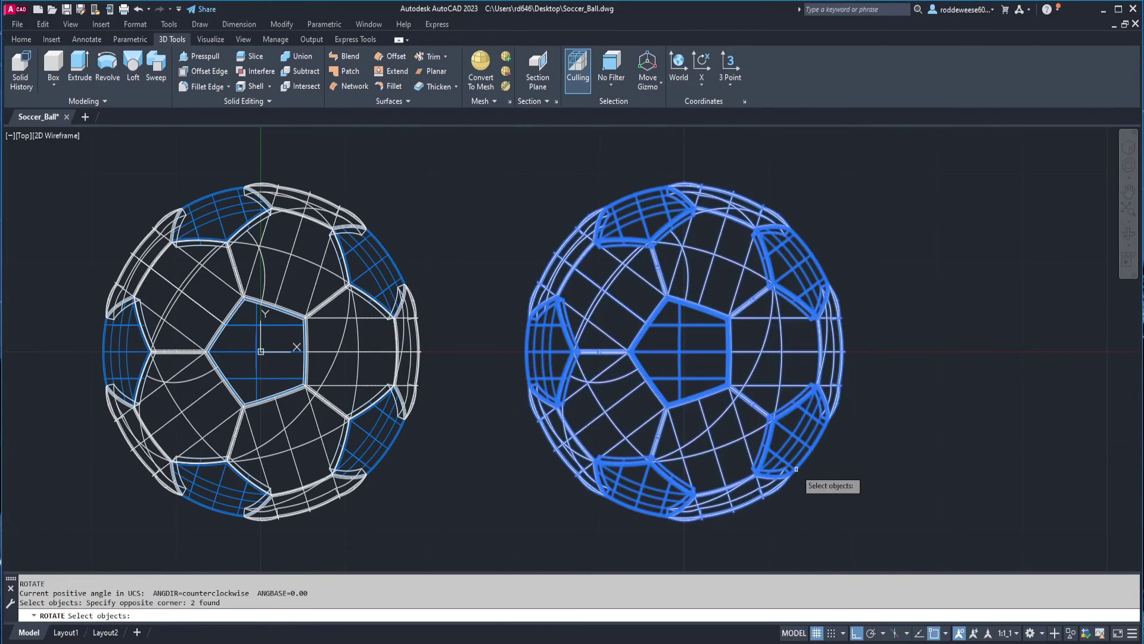
key("Return")
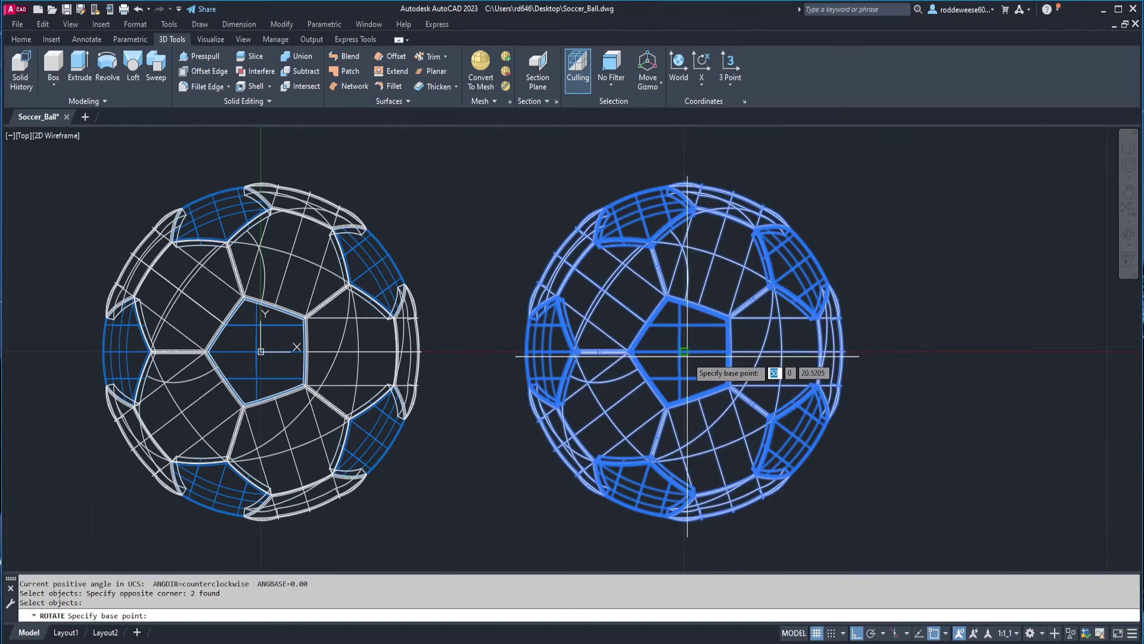
scroll(695, 357, "up", 6)
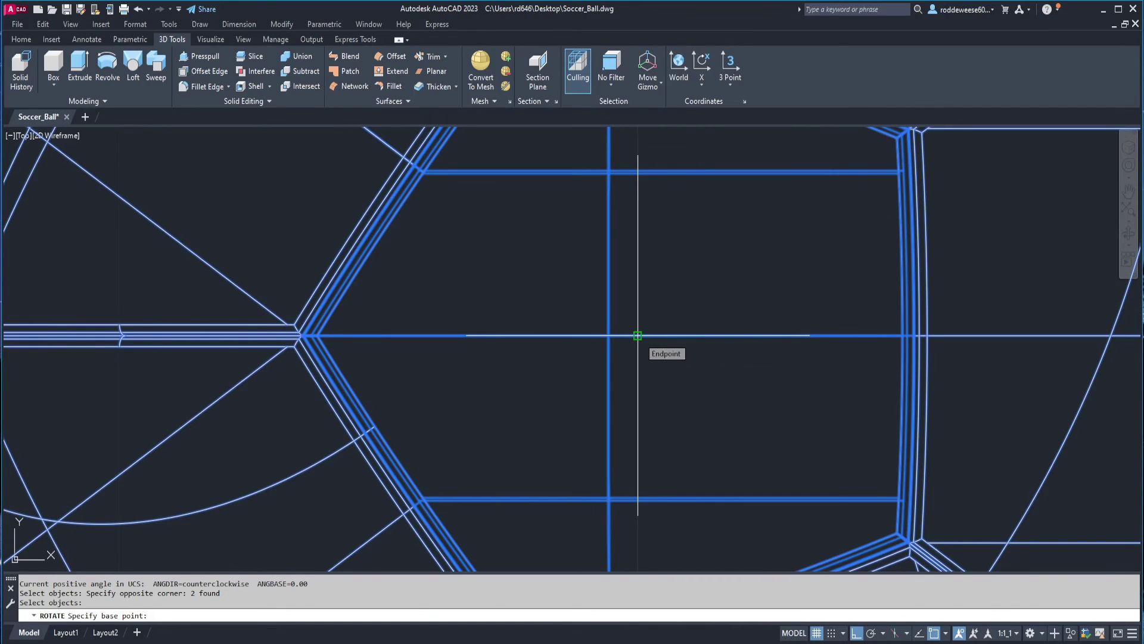
left_click(638, 336)
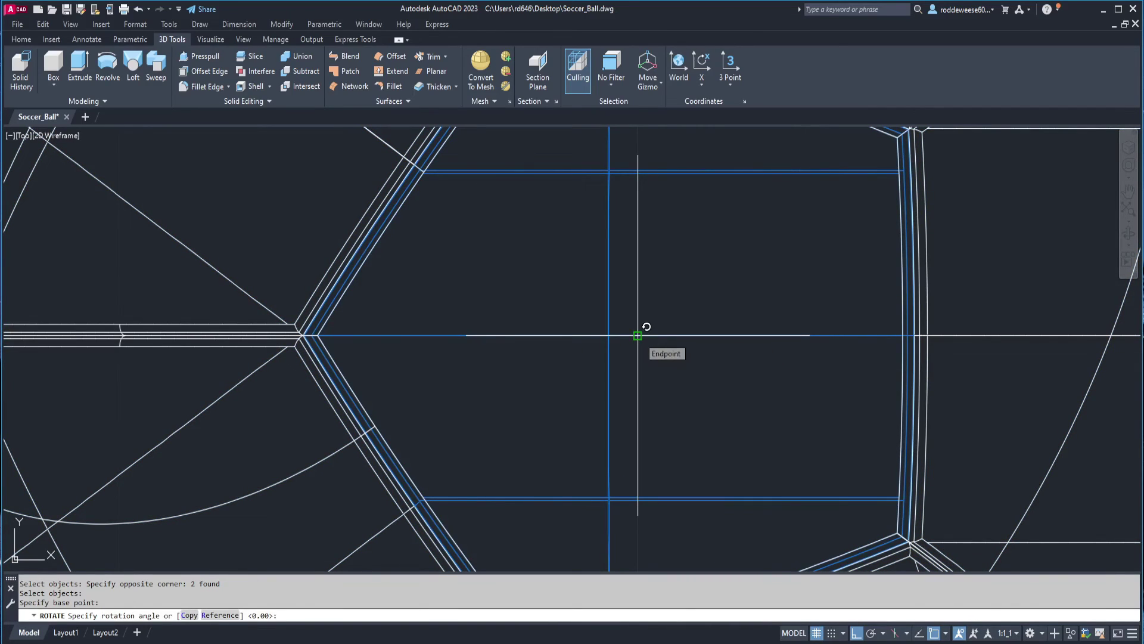
type("180")
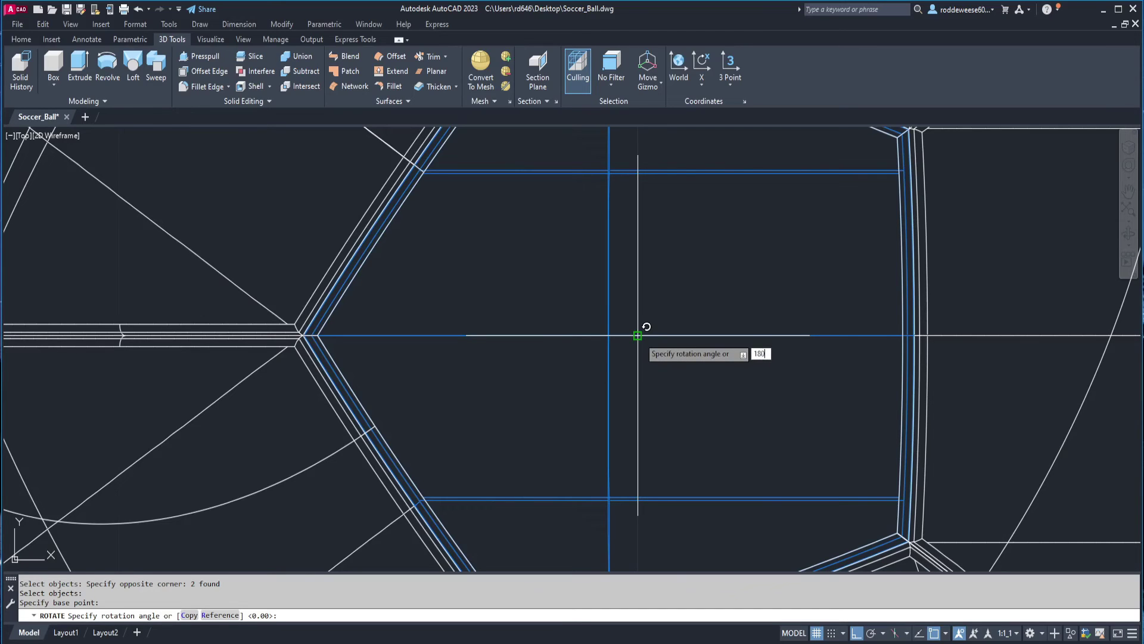
key("Return")
scroll(639, 337, "down", 9)
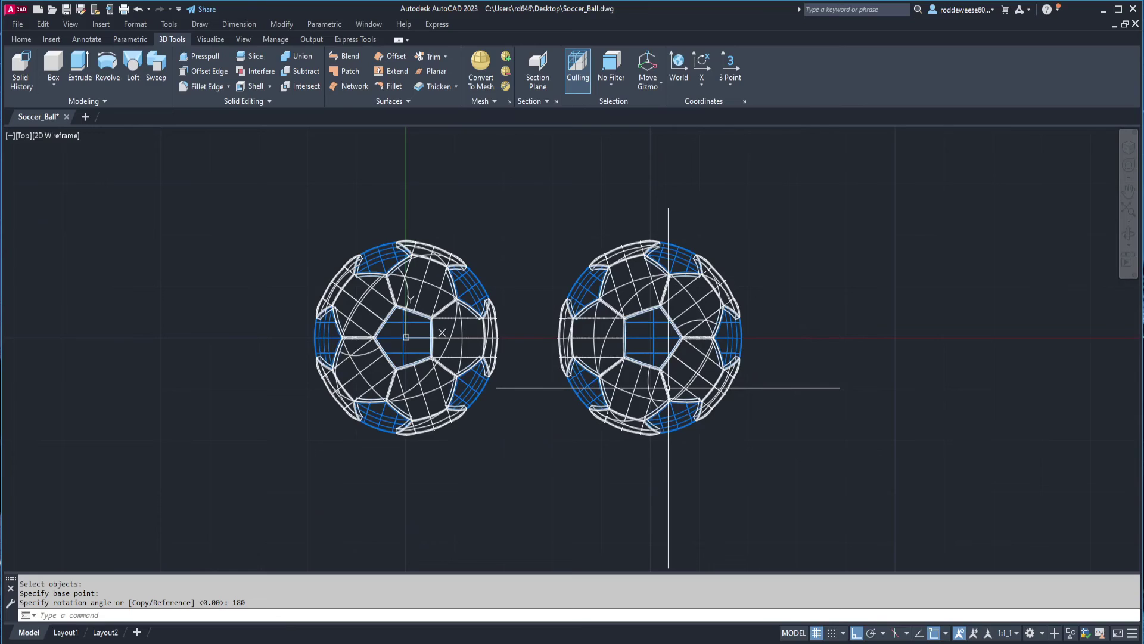
- Move the right half 50 units so it joins the other half
type("m")
key("Return")
left_click(766, 220)
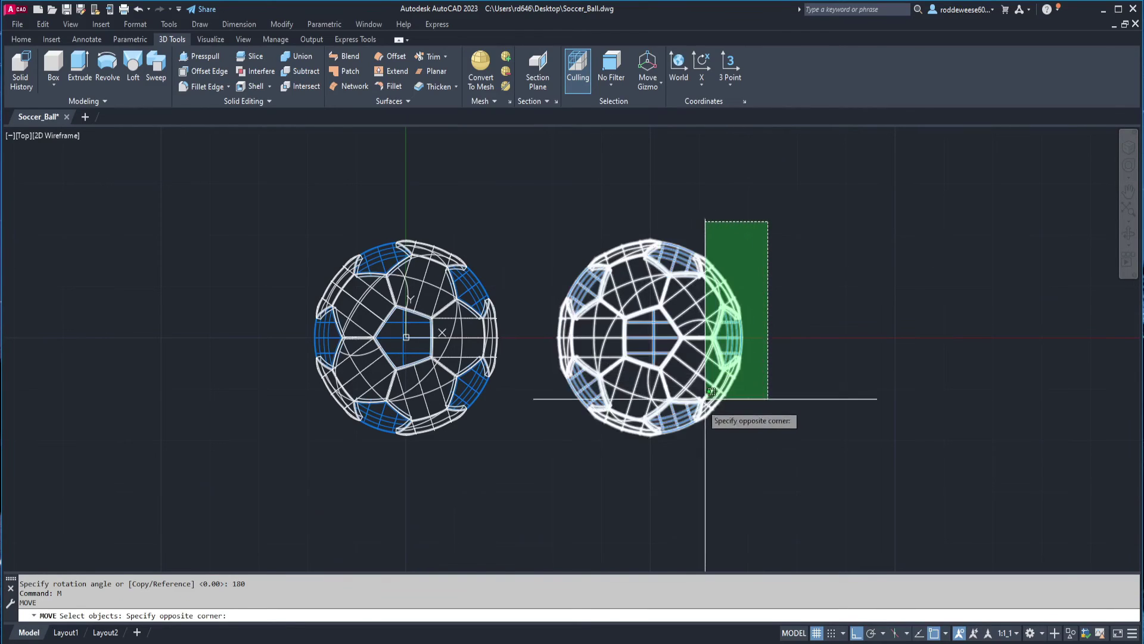
left_click(711, 400)
key("Return")
left_click(866, 236)
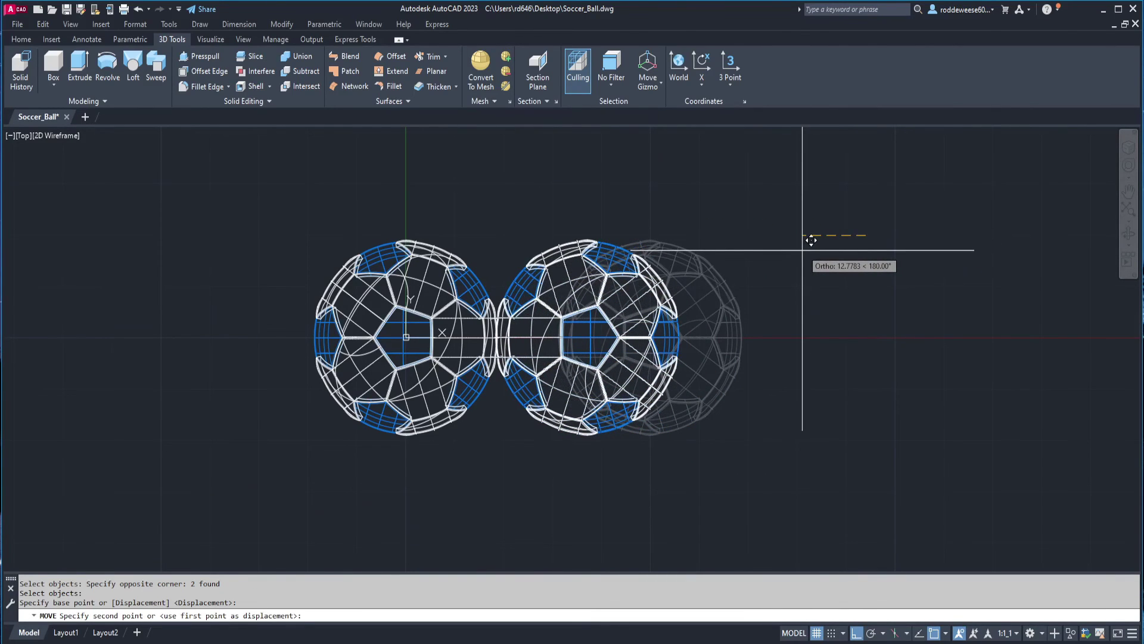
type("50")
key("Return")
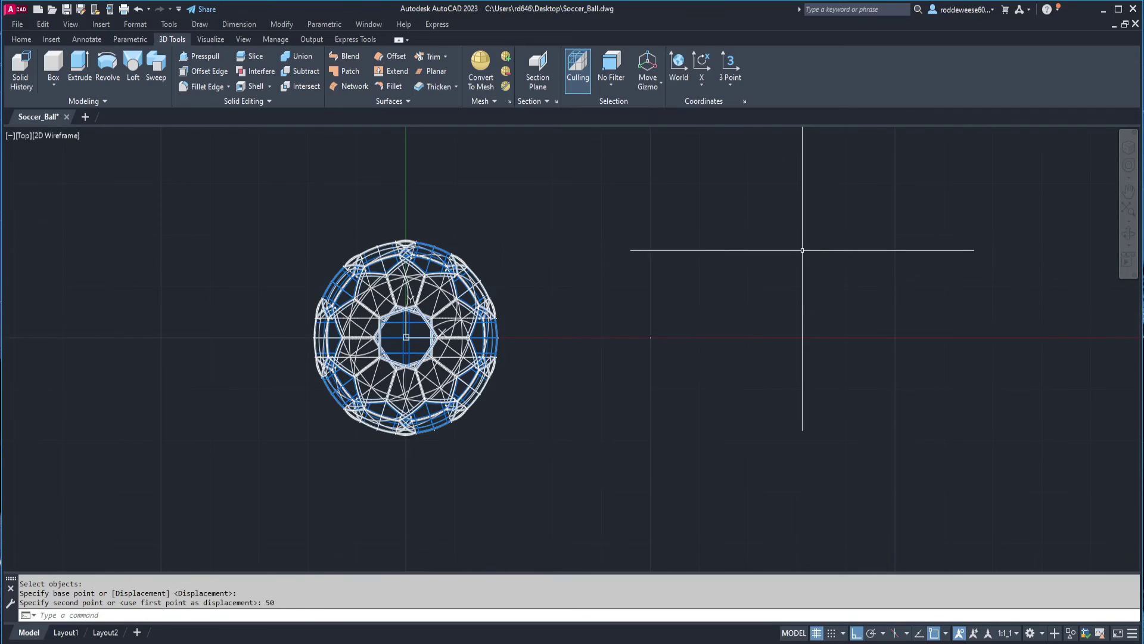
mouse_move(681, 345)
middle_mouse_down("shift")
mouse_move(580, 278)
mouse_move(590, 286)
middle_mouse_up("shift")
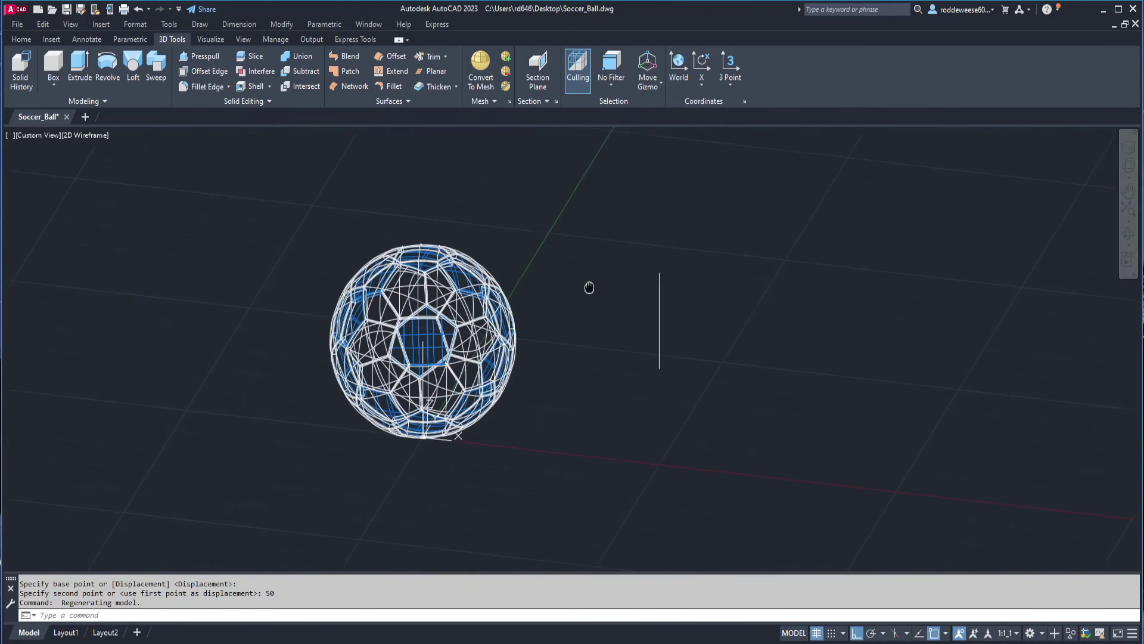
scroll(590, 286, "up", 3)
- Erase the two stray lines left inside the ball
type("e")
key("Return")
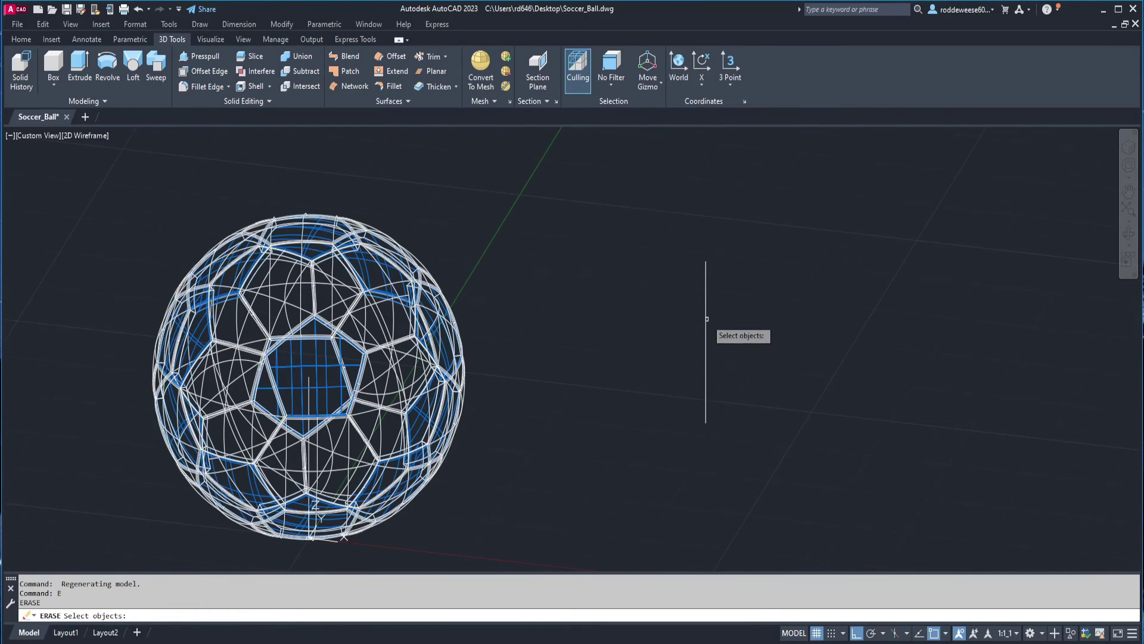
left_click(465, 334)
key("Return")
type("e")
key("Return")
scroll(298, 441, "up", 3)
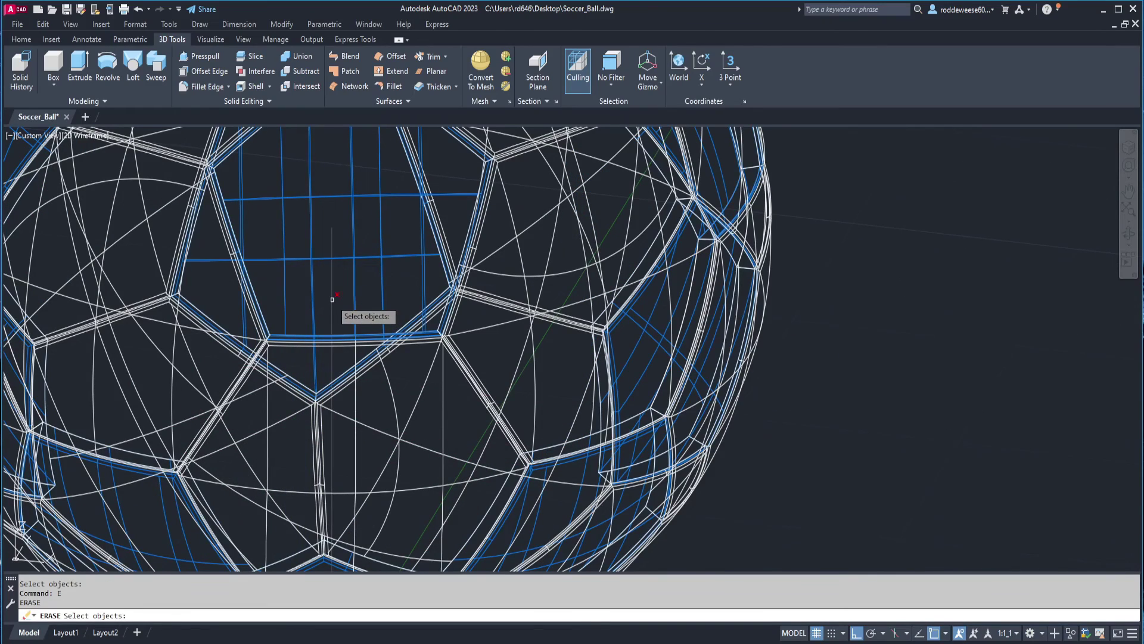
left_click(335, 302)
key("Return")
scroll(358, 333, "down", 5)
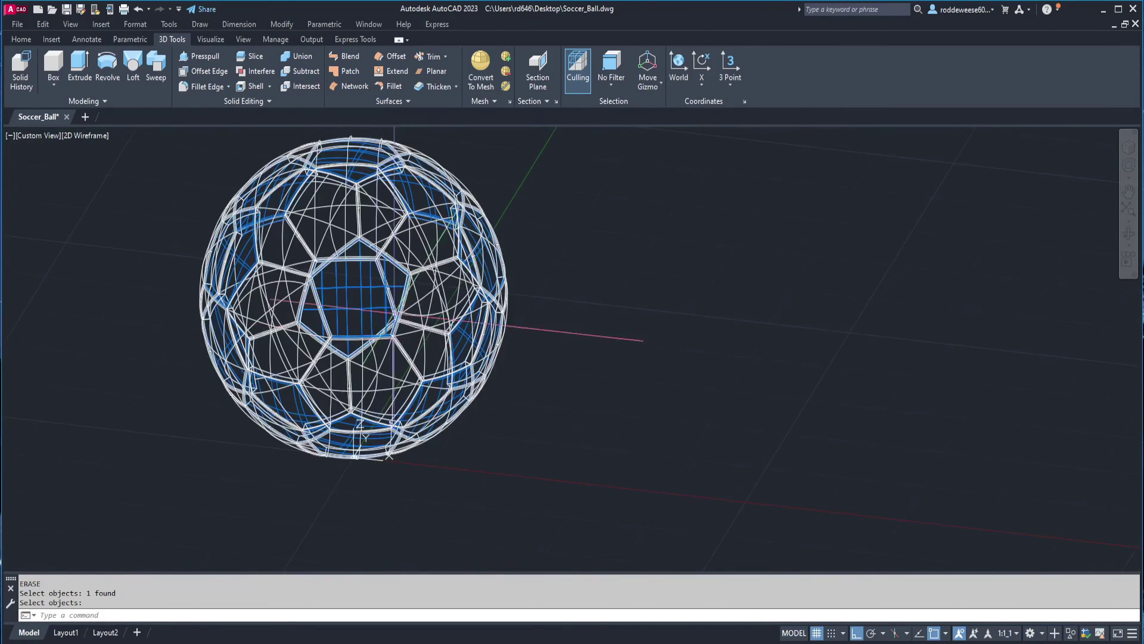
left_click(87, 136)
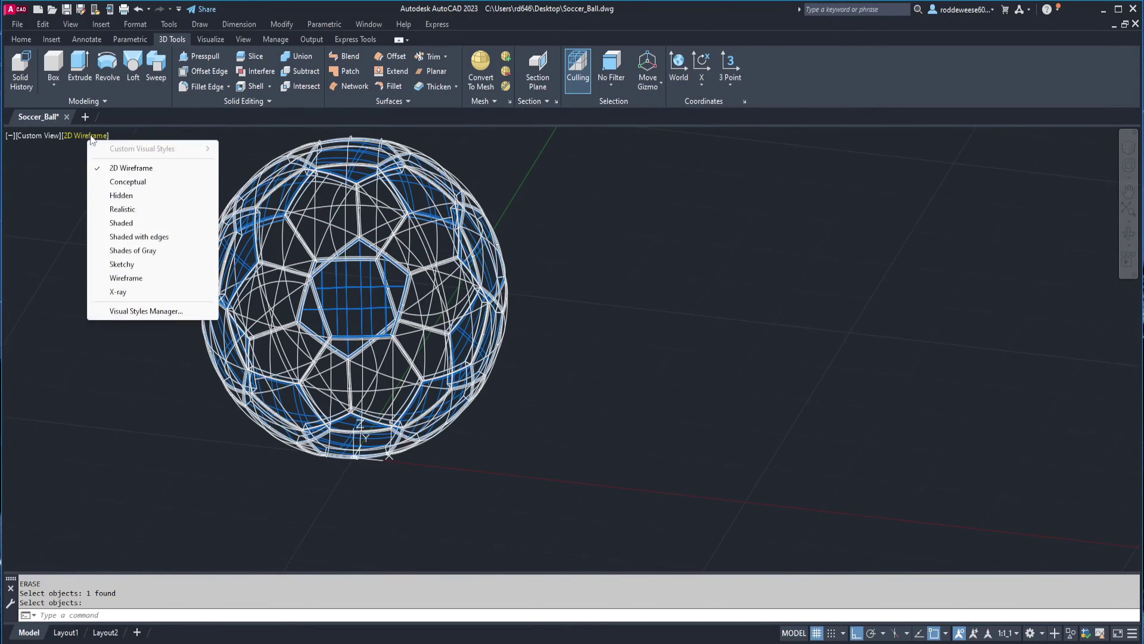
- Switch the viewport to the Realistic visual style
left_click(124, 209)
mouse_move(418, 280)
middle_mouse_down("shift")
mouse_move(435, 302)
mouse_move(410, 256)
mouse_move(520, 243)
mouse_move(575, 281)
mouse_move(546, 365)
mouse_move(626, 319)
mouse_move(485, 261)
mouse_move(447, 362)
mouse_move(452, 352)
middle_mouse_up("shift")
scroll(519, 243, "up", 10)
scroll(599, 314, "down", 8)
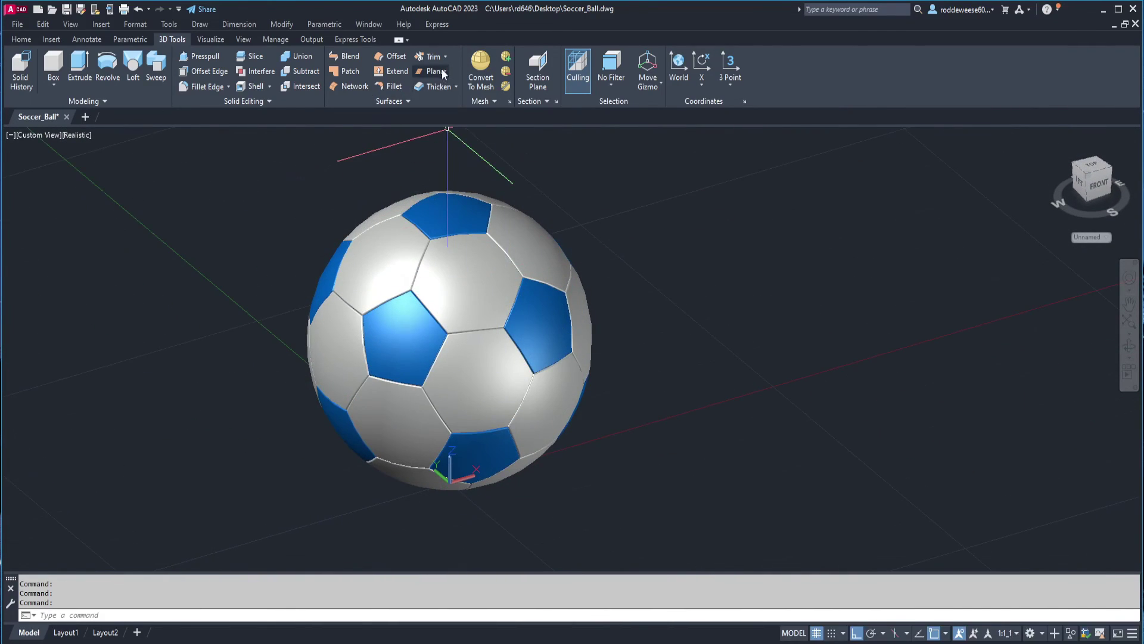
- Union the two white panel solids into one
left_click(305, 62)
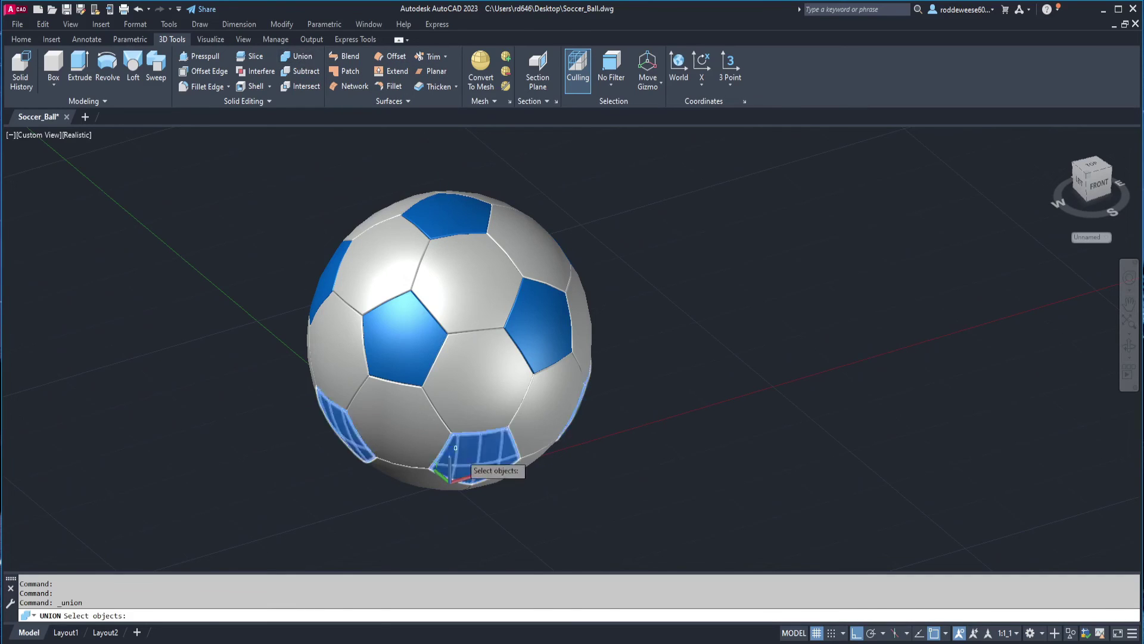
left_click(487, 384)
left_click(421, 428)
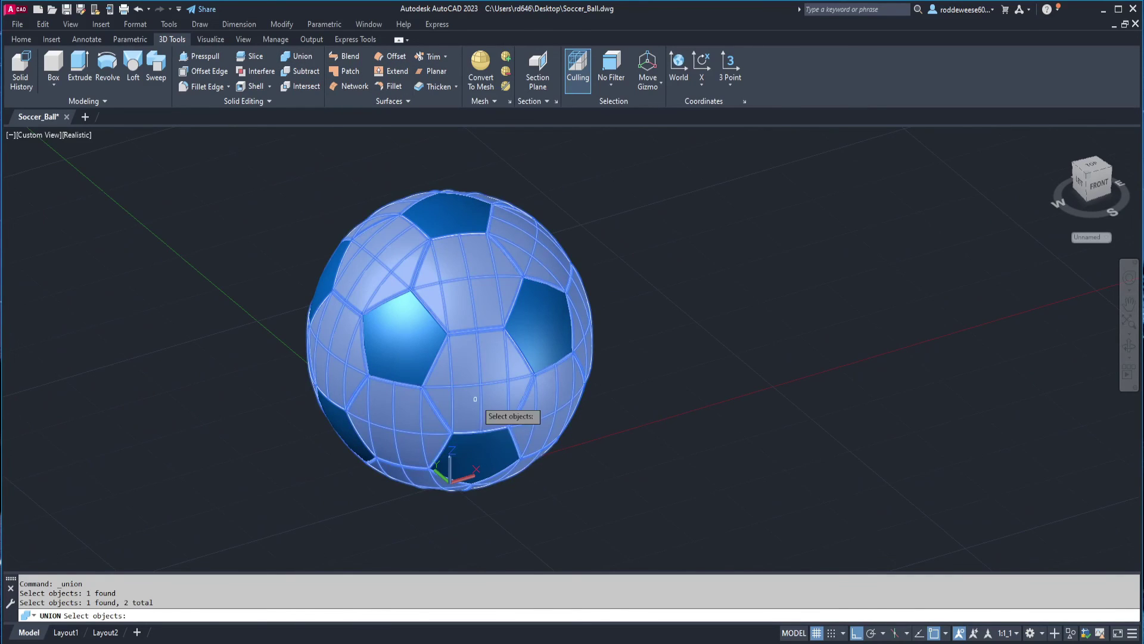
key("Return")
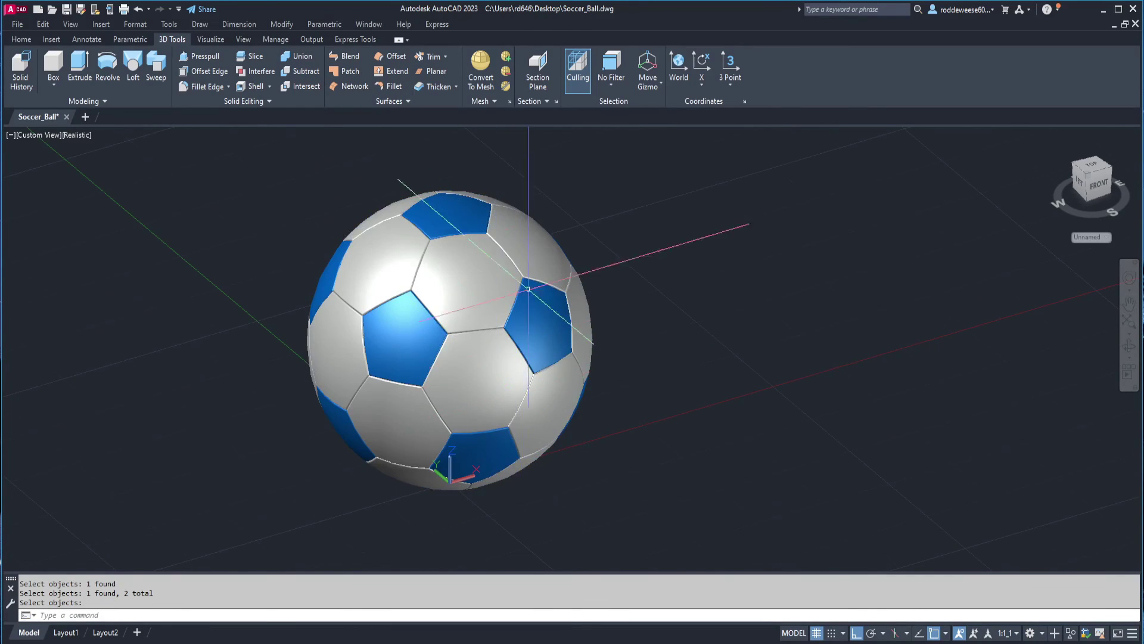
- Union the two blue panel solids into one
left_click(304, 57)
left_click(438, 209)
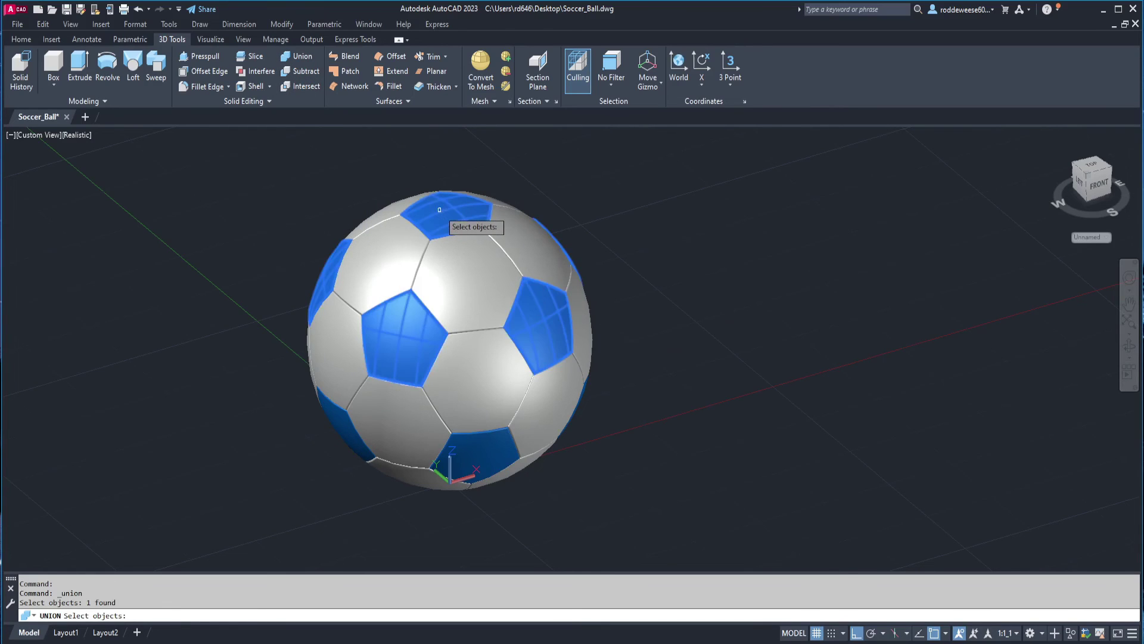
left_click(500, 462)
key("Return")
- Save the drawing as Soccer_Ball.dwg
middle_click_drag(501, 460, 708, 311)
left_click(426, 256)
key("Escape")
key("Escape")
key("ctrl+s")
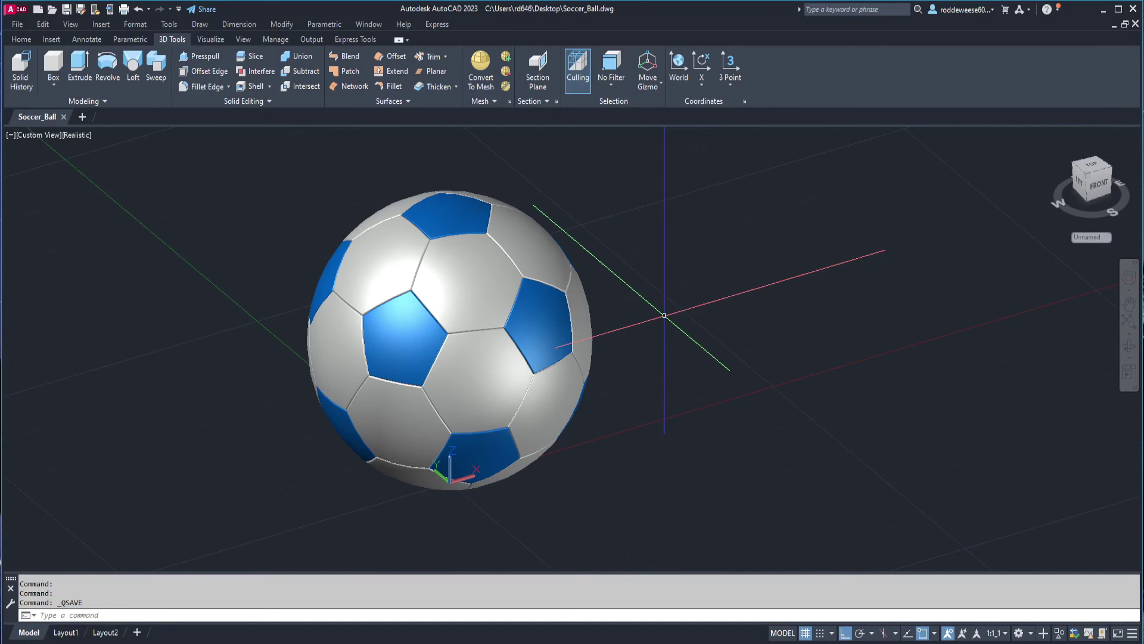
type("view")
key("Return")
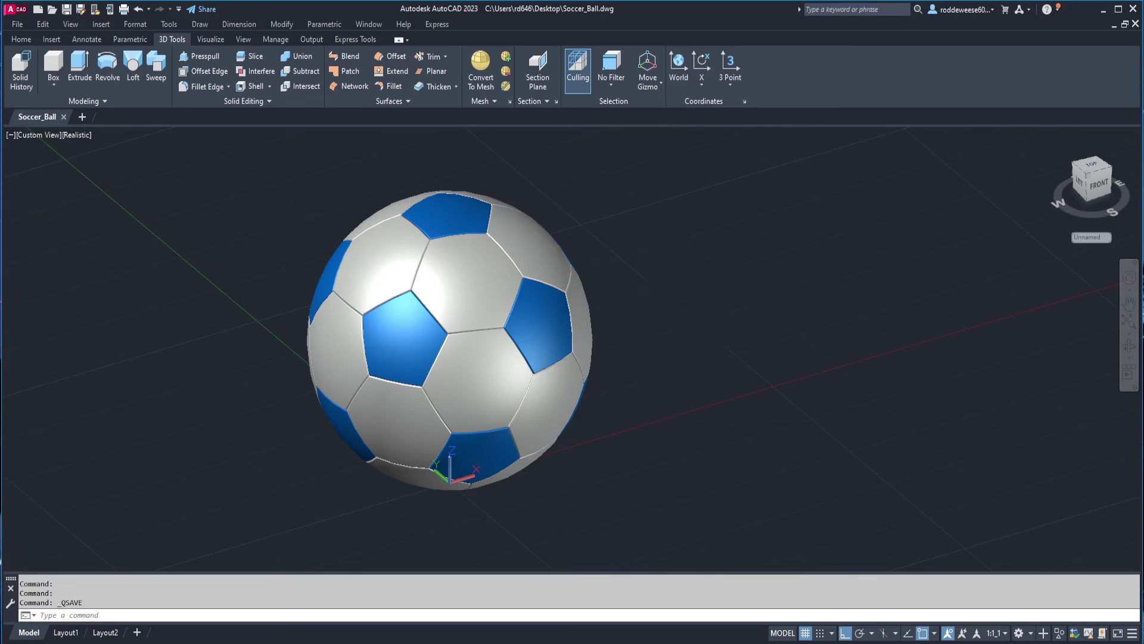
- Make Top the current view in the View Manager
left_click(453, 293)
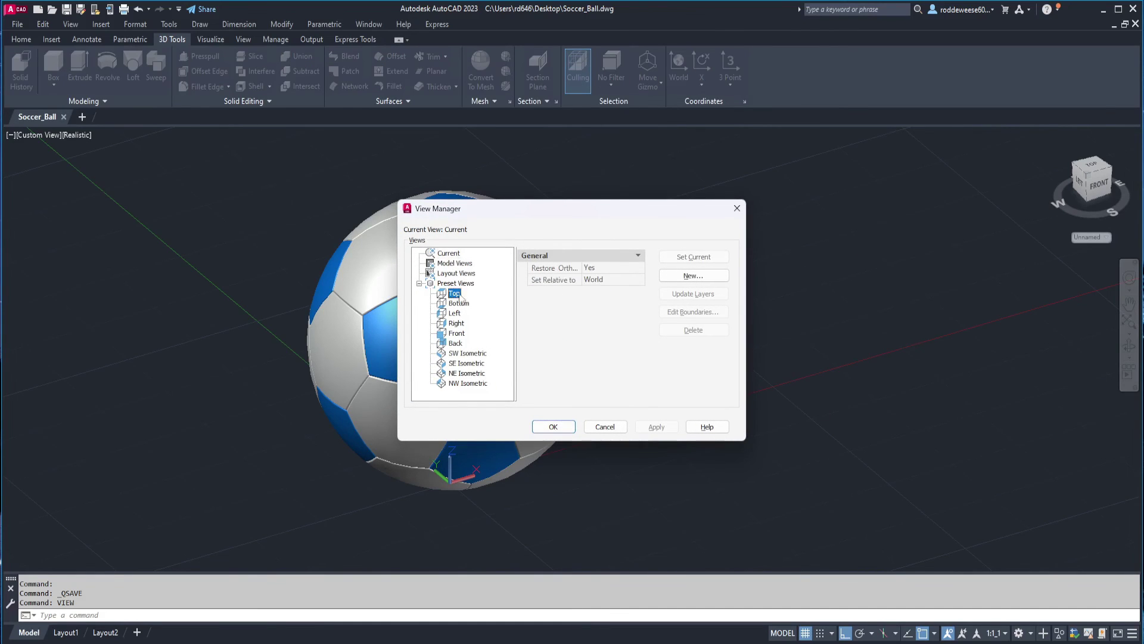
left_click(694, 256)
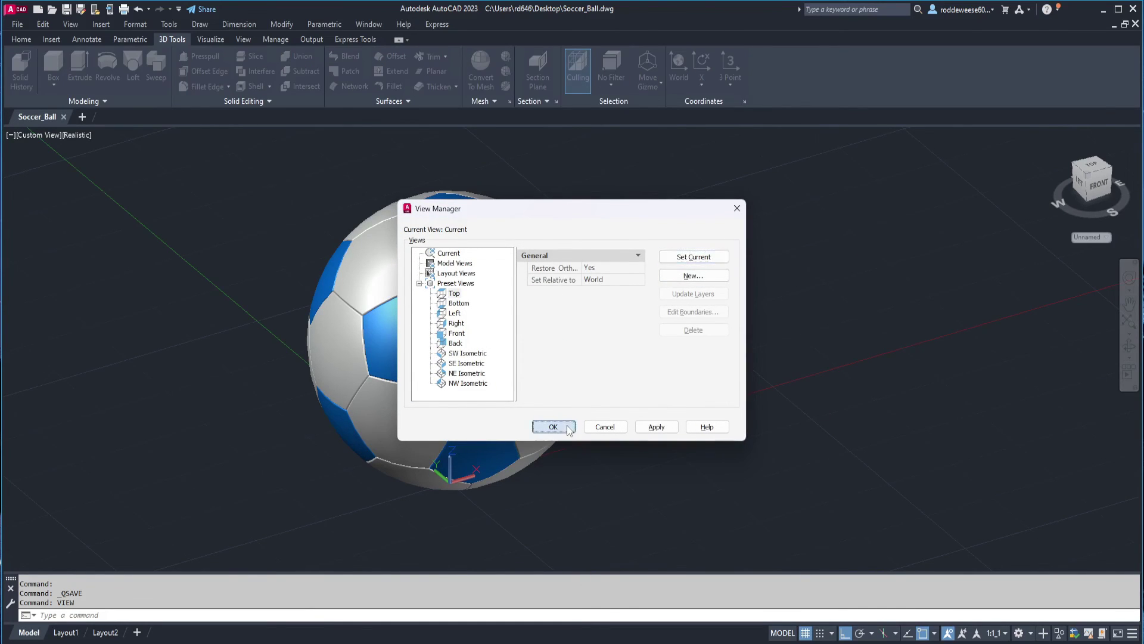
left_click(553, 427)
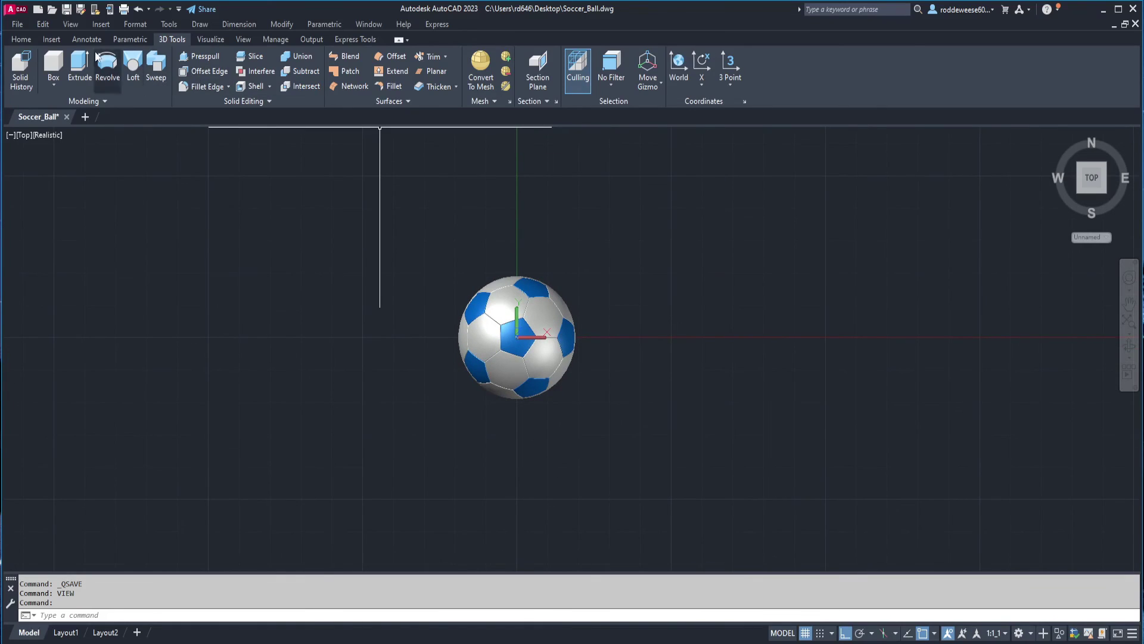
- Thaw the circles layer to reveal the 38 cm and 68 cm reference circles
left_click(21, 39)
left_click(417, 72)
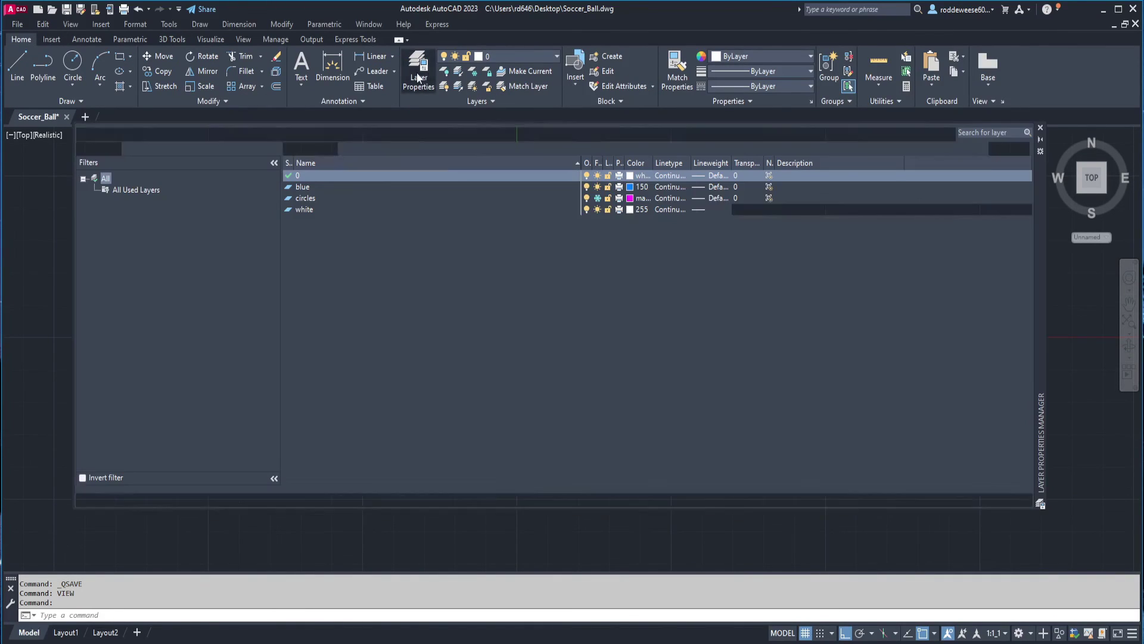
left_click(597, 198)
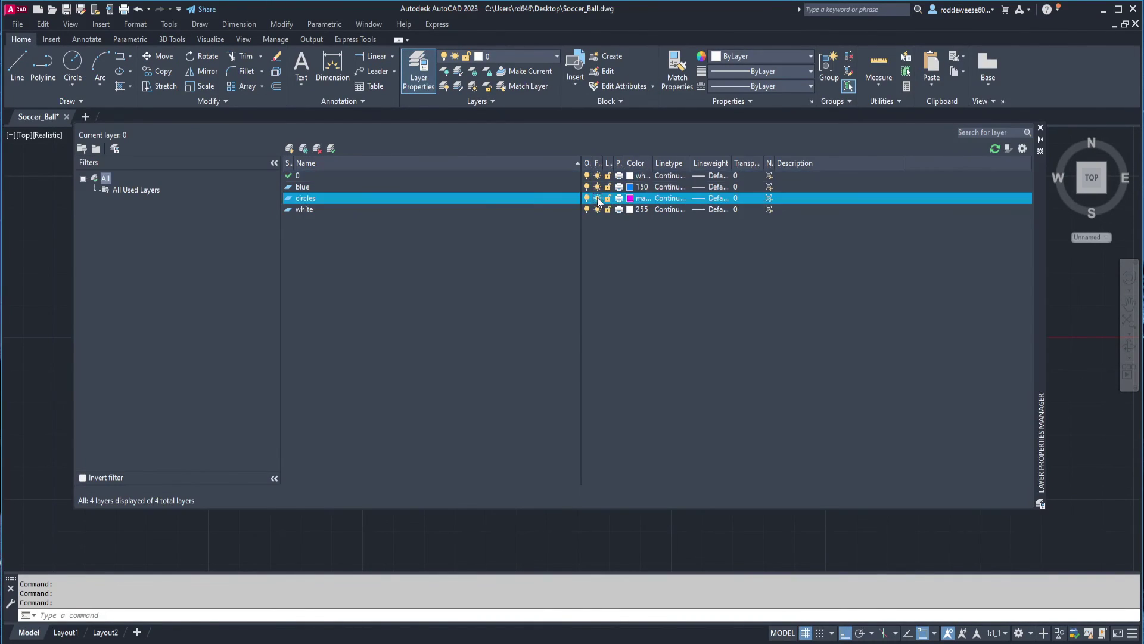
left_click(1040, 127)
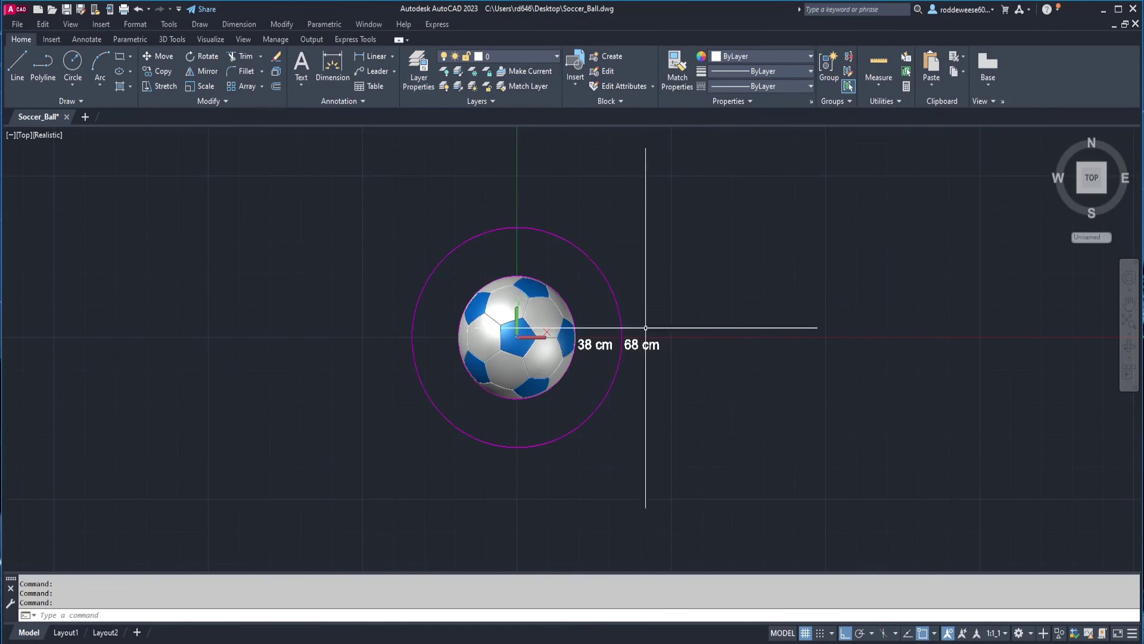
scroll(564, 311, "up", 2)
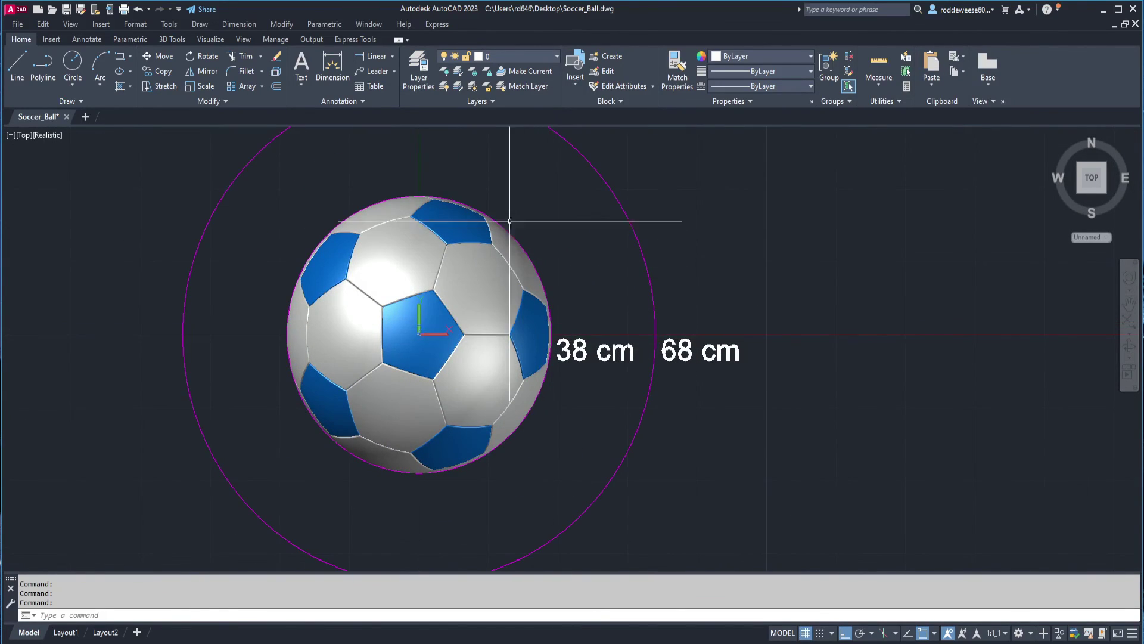
middle_click_drag(583, 416, 606, 401)
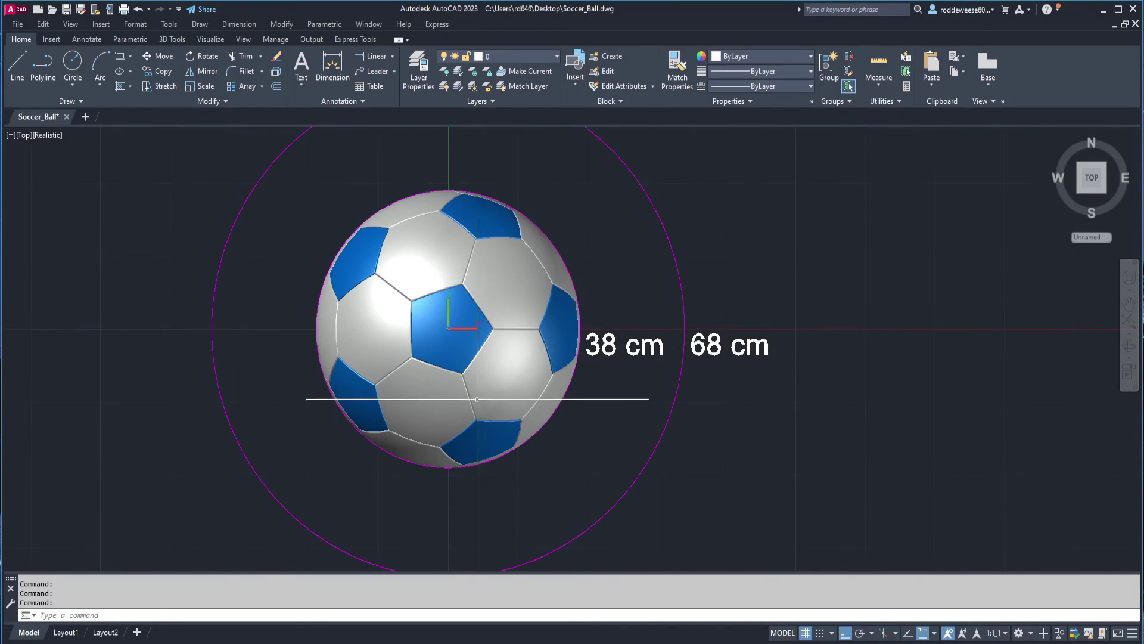
middle_click_drag(588, 388, 583, 396)
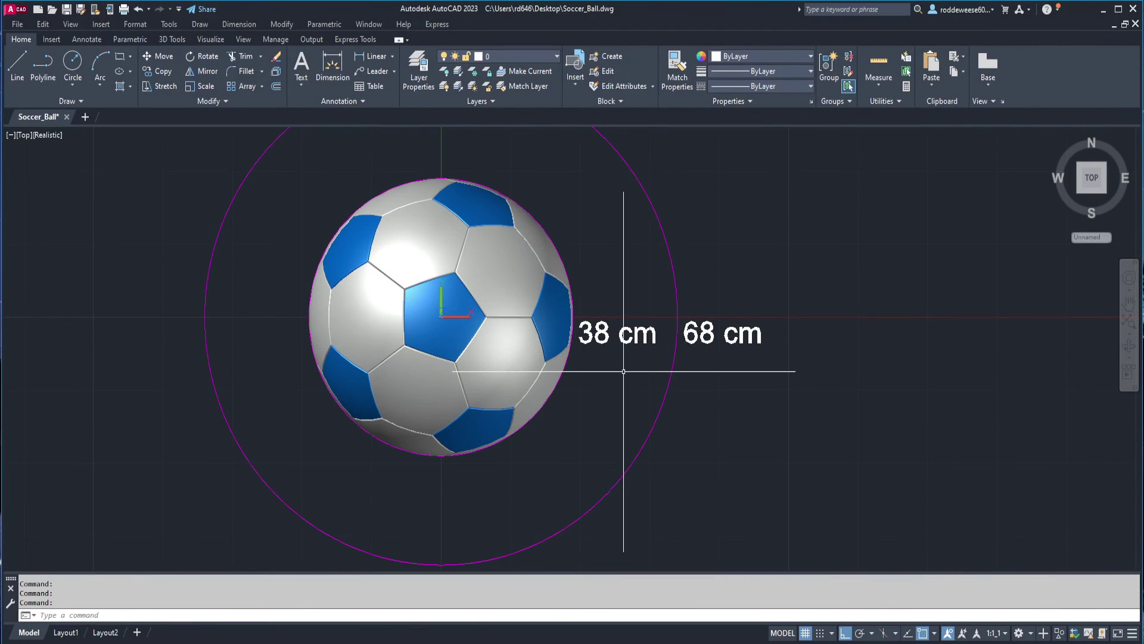
- Scale both ball solids by factor 1.79 from base point 0,0
type("SC")
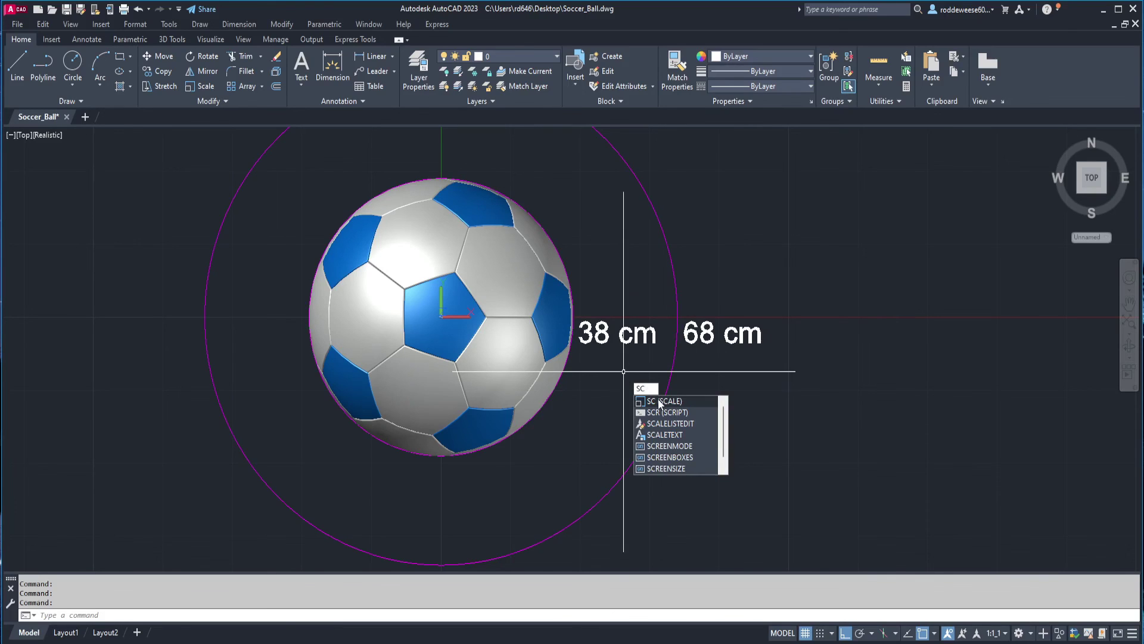
left_click(658, 399)
left_click(556, 320)
left_click(525, 295)
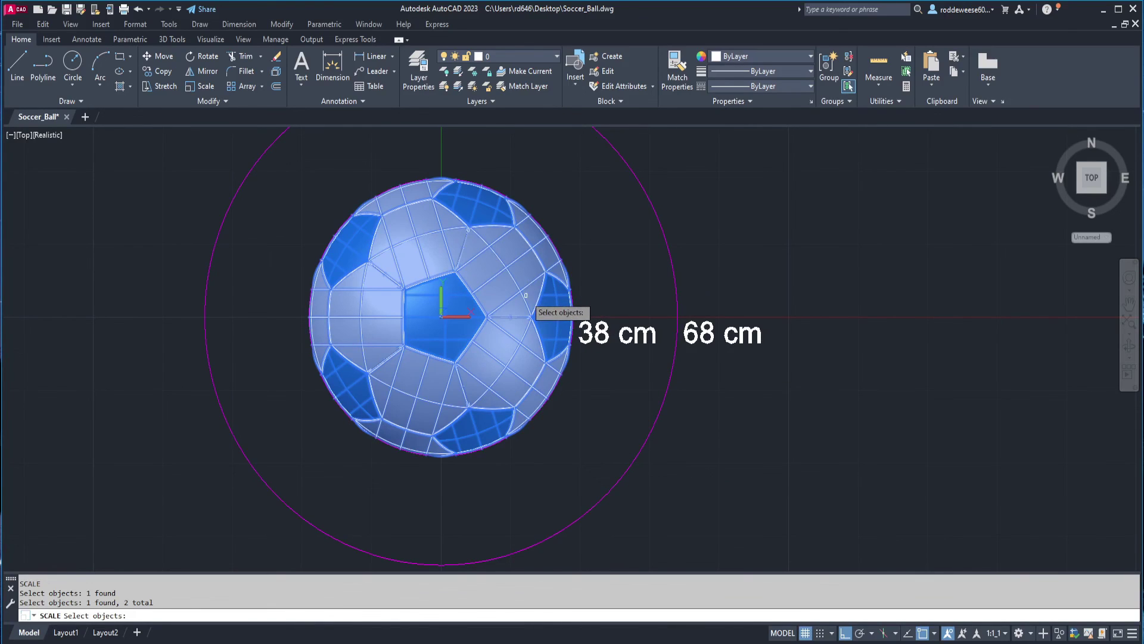
key("Return")
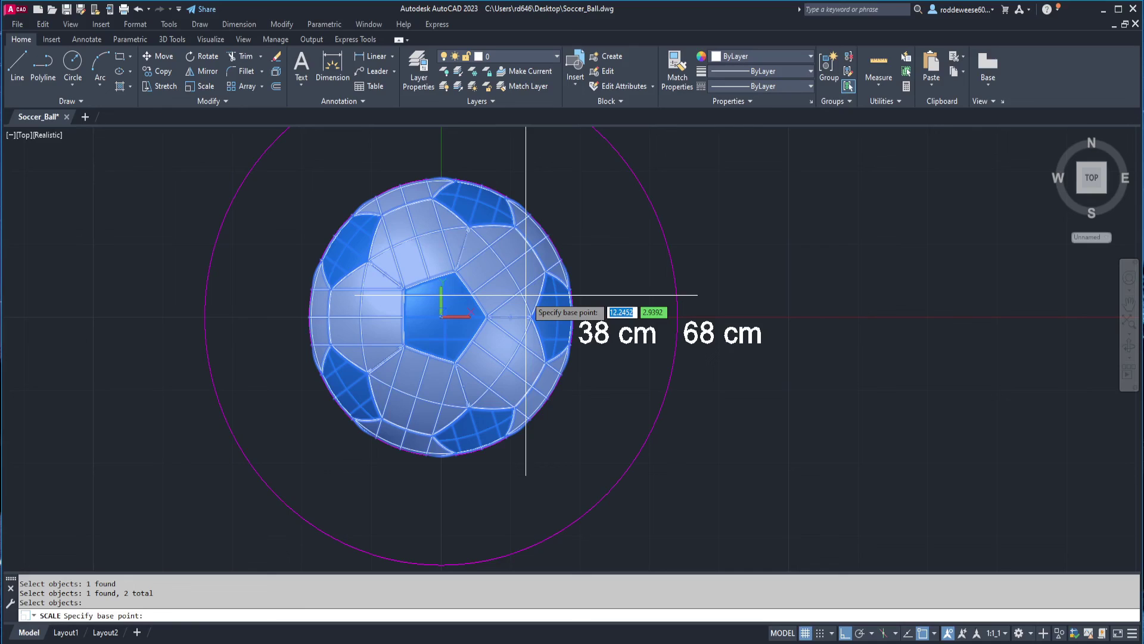
type("0,0")
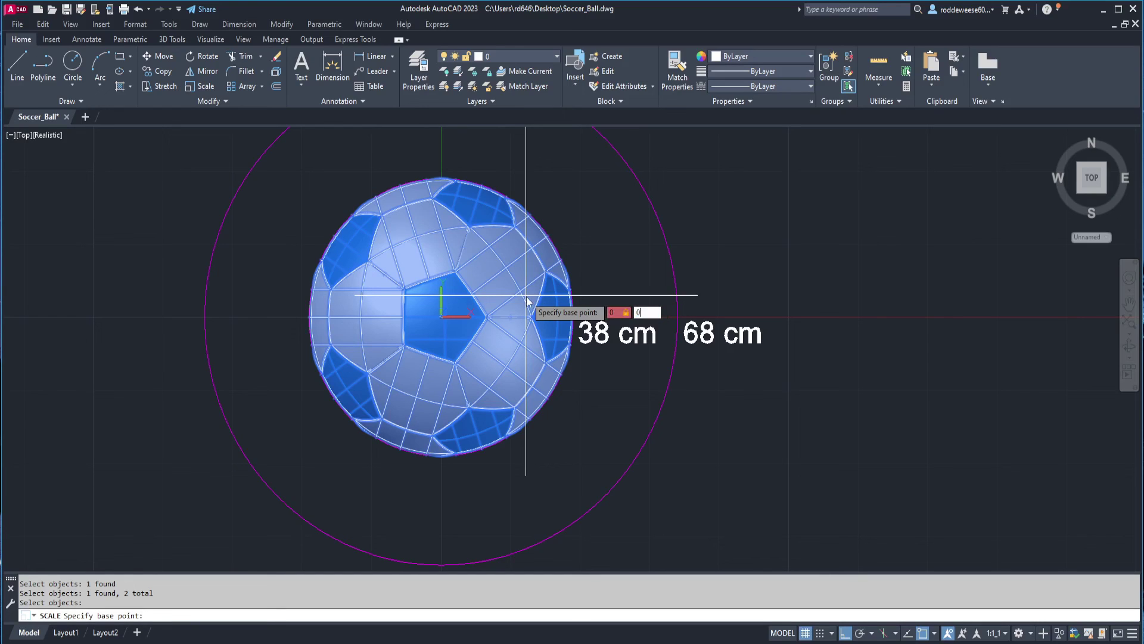
key("Return")
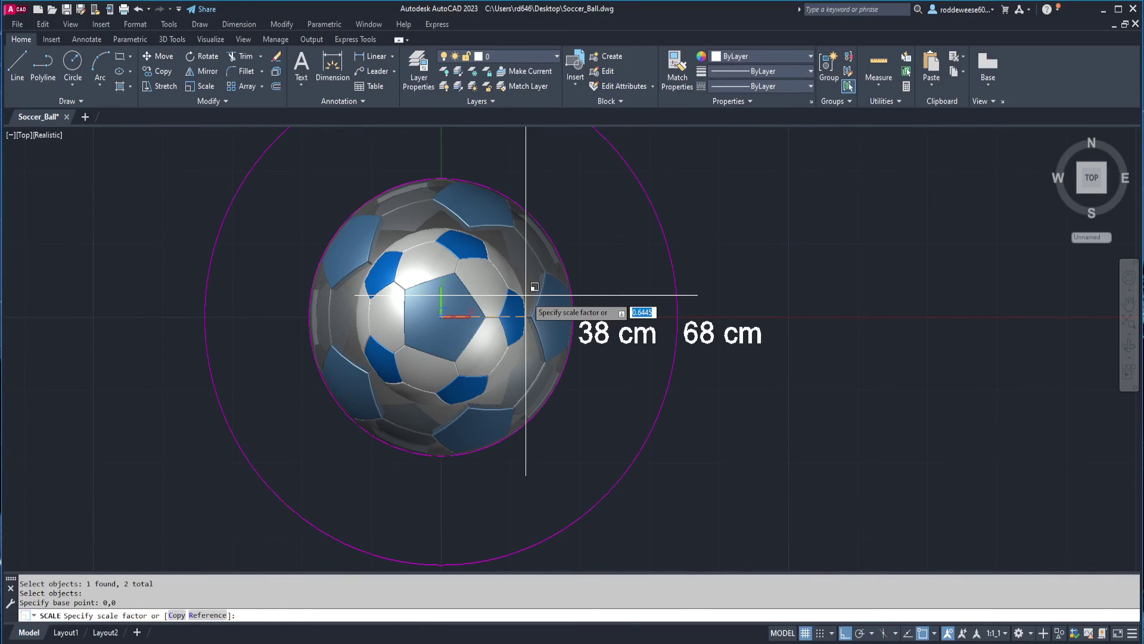
type("1.79")
key("Return")
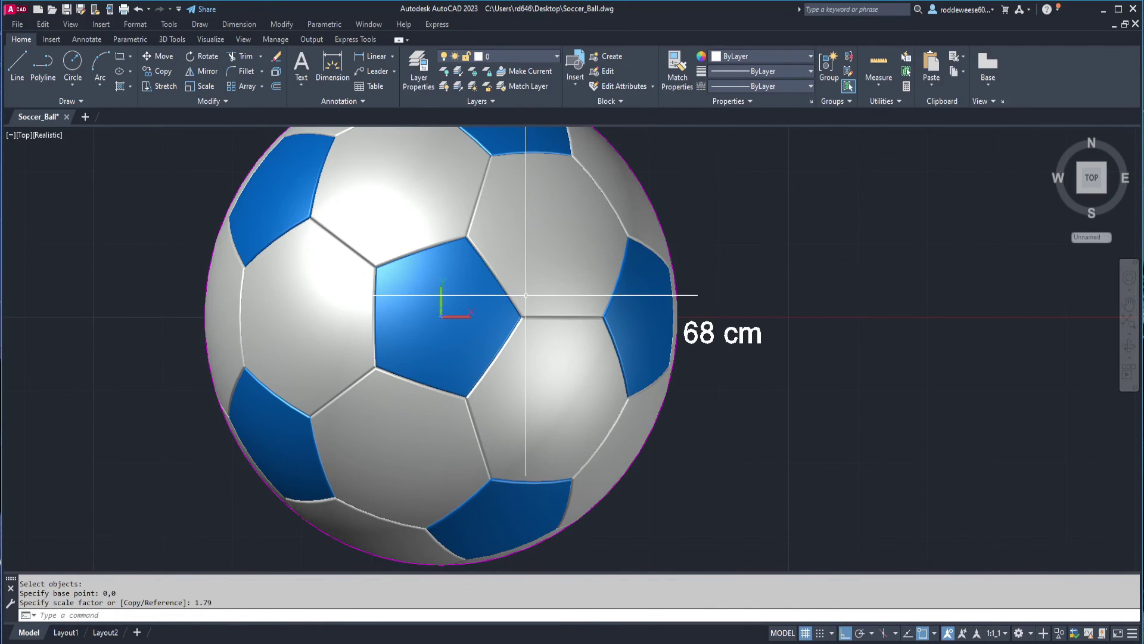
middle_click_drag(526, 295, 507, 358)
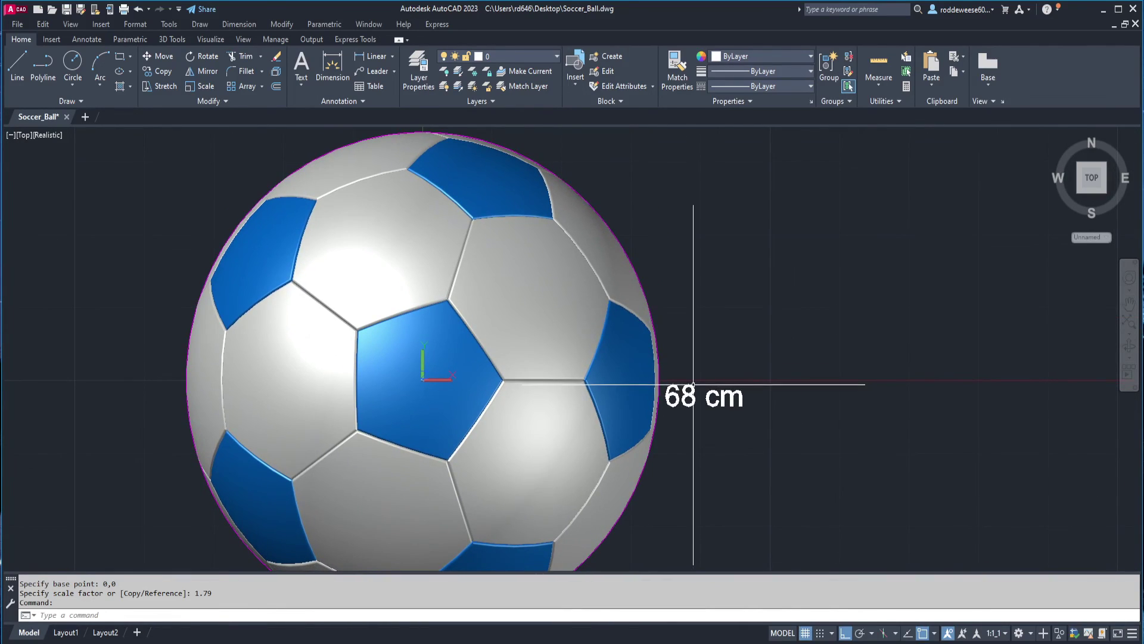
scroll(694, 385, "down", 2)
mouse_move(710, 363)
middle_mouse_down()
mouse_move(686, 363)
mouse_move(670, 328)
middle_mouse_up()
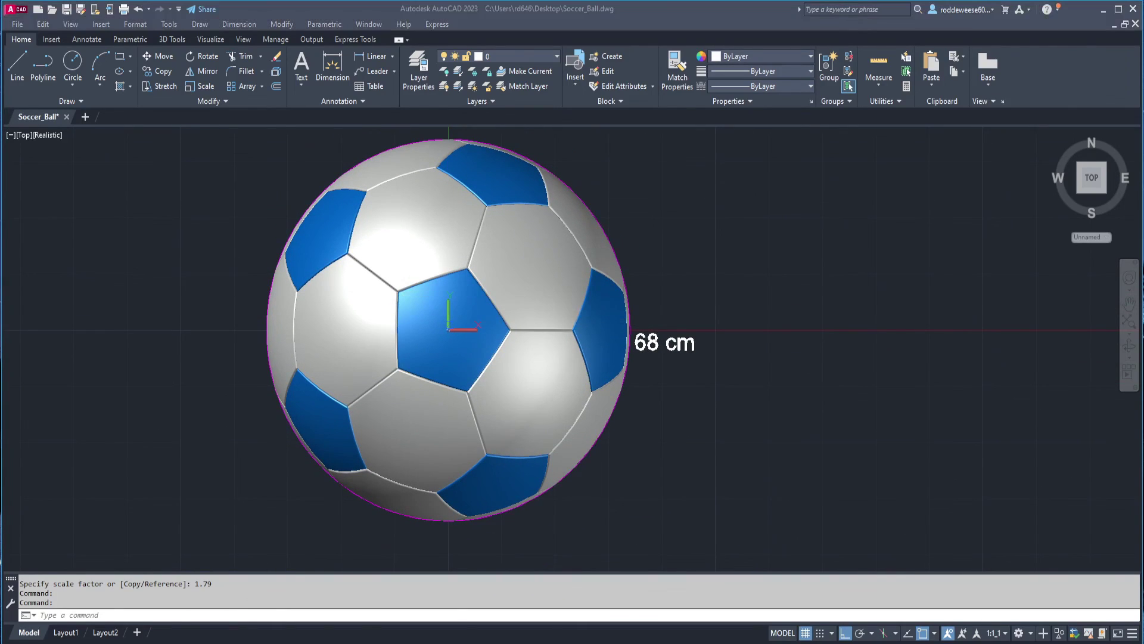